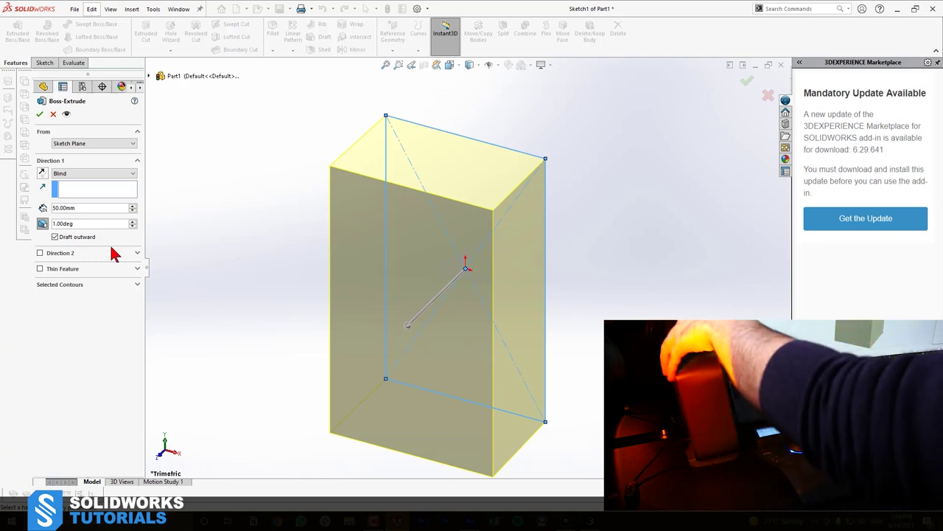
# Increase the outward draft angle and complete the 50 mm blind extrusion of the rectangle.
pyautogui.click(132, 221)
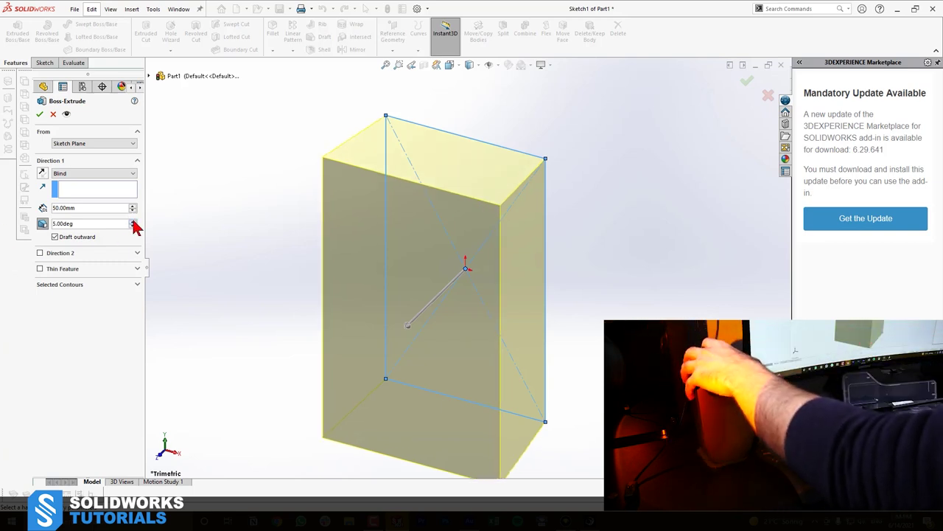
pyautogui.click(131, 225)
pyautogui.moveTo(531, 213); pyautogui.dragTo(514, 285, button='middle')
pyautogui.click(40, 113)
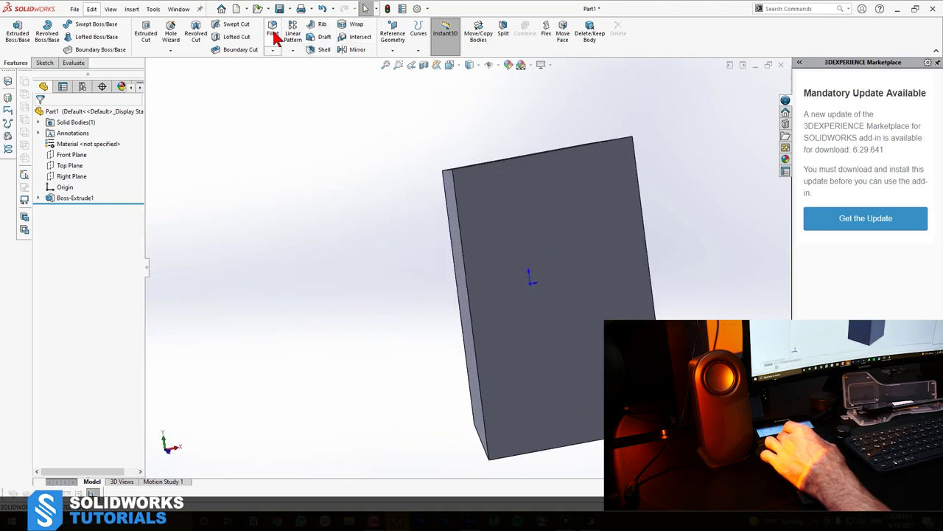
# Start a variable size fillet on one short upper edge of the block and give its first end point a 20 mm radius.
pyautogui.click(273, 28)
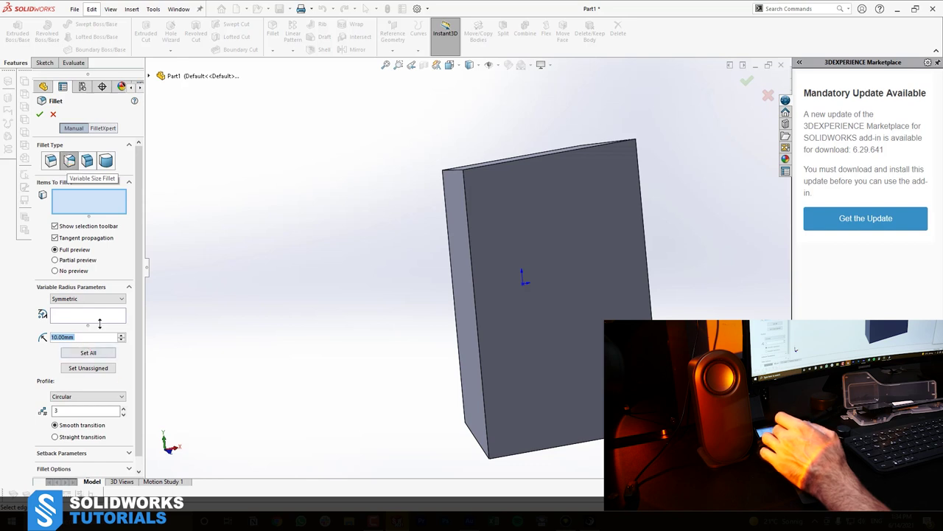
pyautogui.moveTo(446, 207); pyautogui.dragTo(537, 209, button='middle')
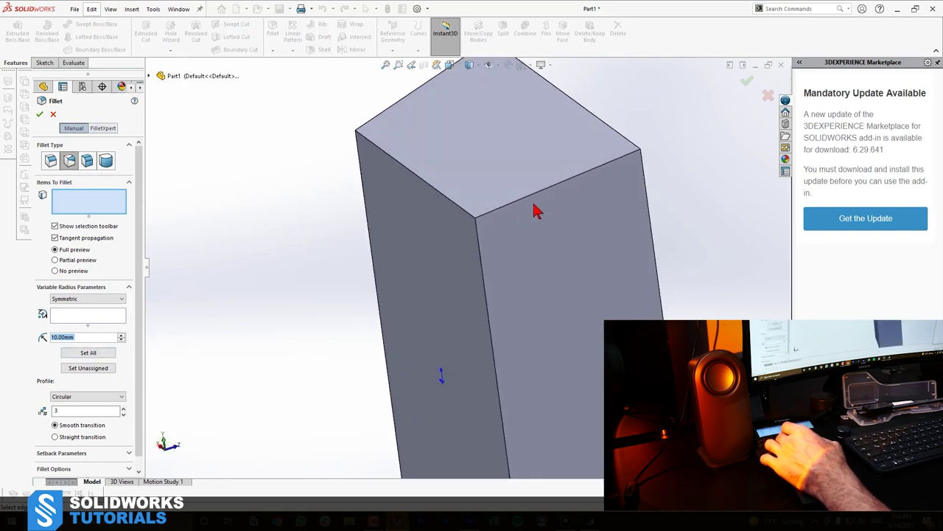
pyautogui.click(538, 195)
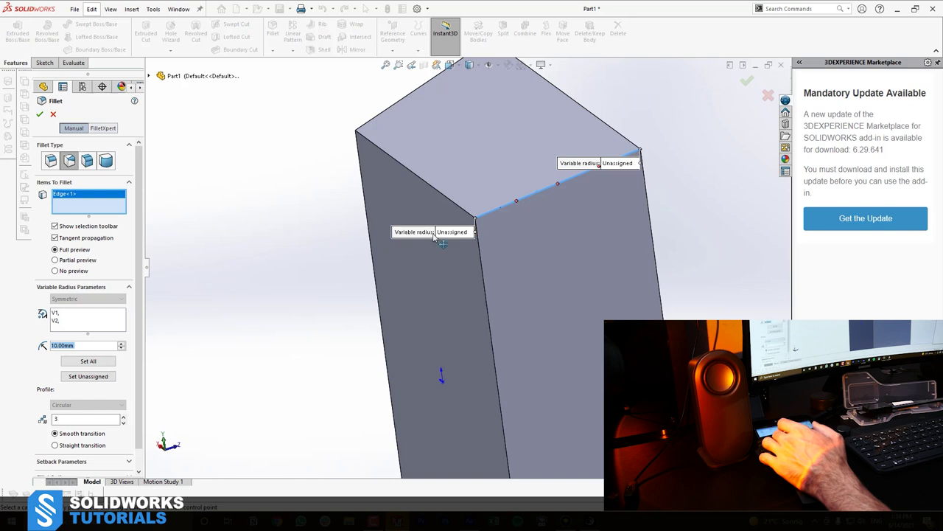
pyautogui.click(61, 315)
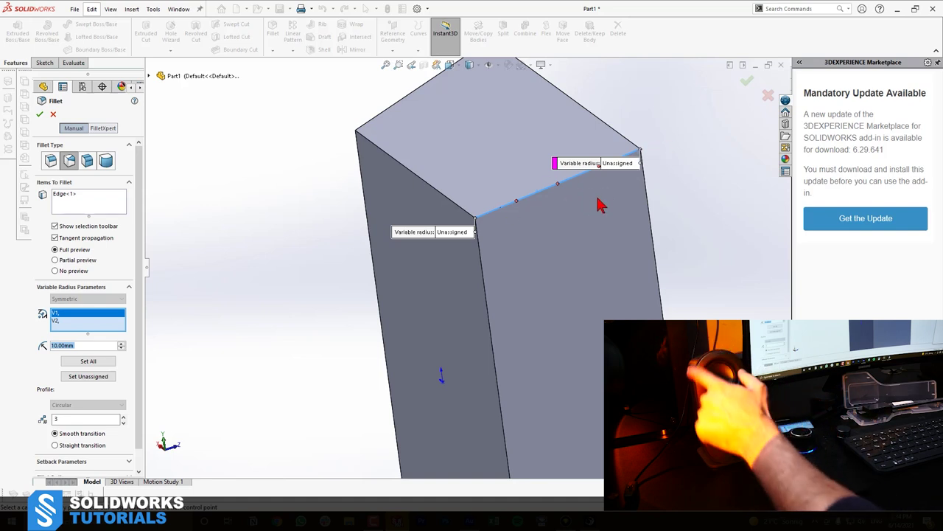
pyautogui.write('20')
pyautogui.press('Return')
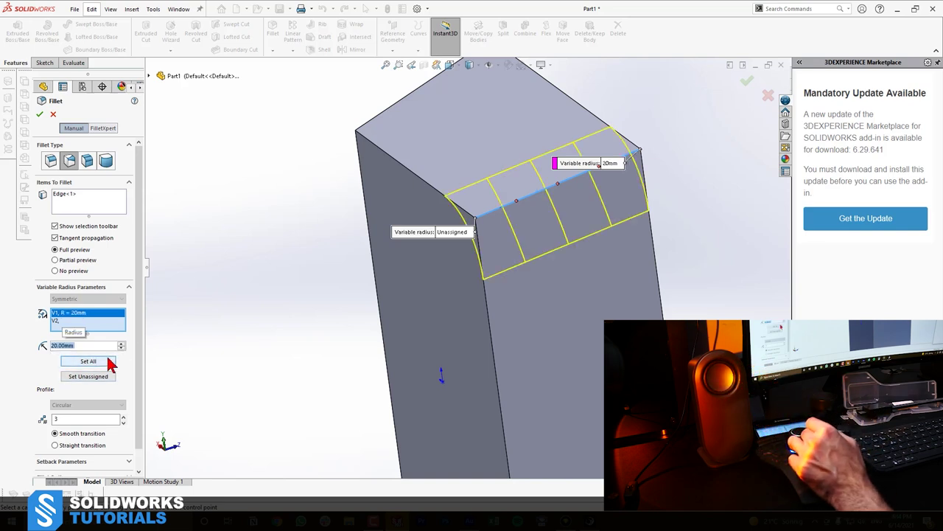
# Try a 50 mm radius at the fillet's first end point, then set it to 40 mm.
pyautogui.write('50')
pyautogui.press('Return')
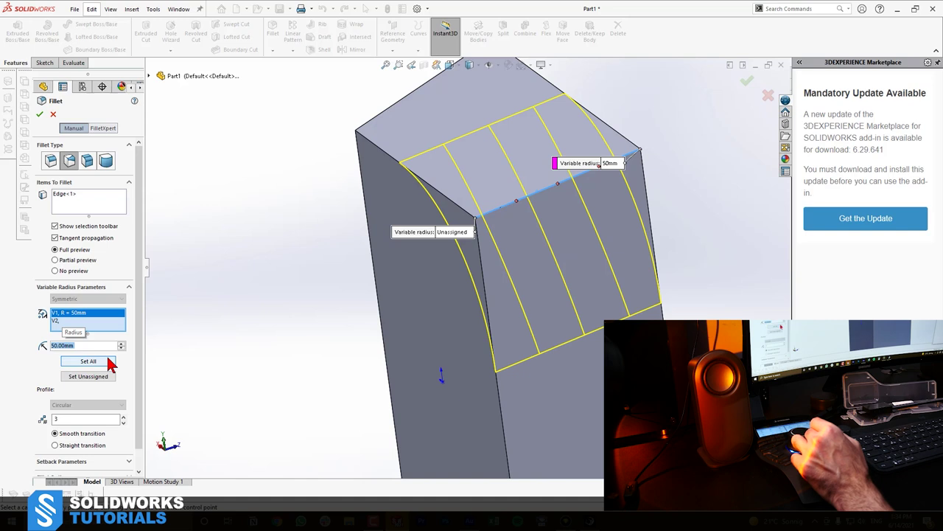
pyautogui.write('40')
pyautogui.press('Return')
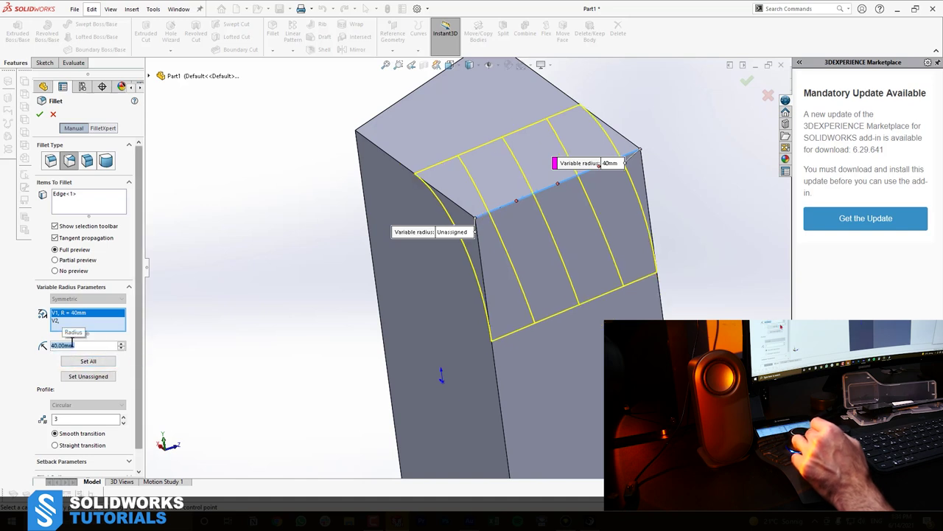
# Try a 20 mm radius at the fillet's second end point, set it to 10 mm and finish the fillet.
pyautogui.click(57, 320)
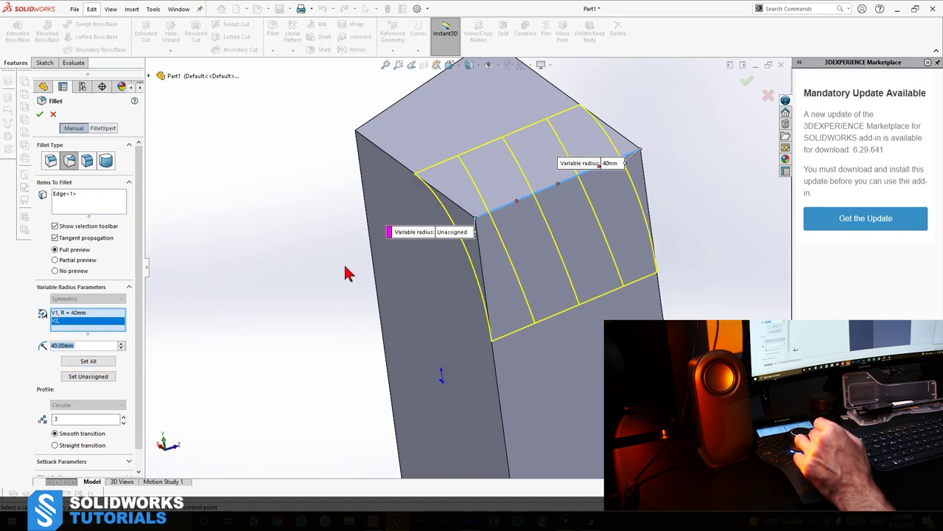
pyautogui.write('20')
pyautogui.press('Return')
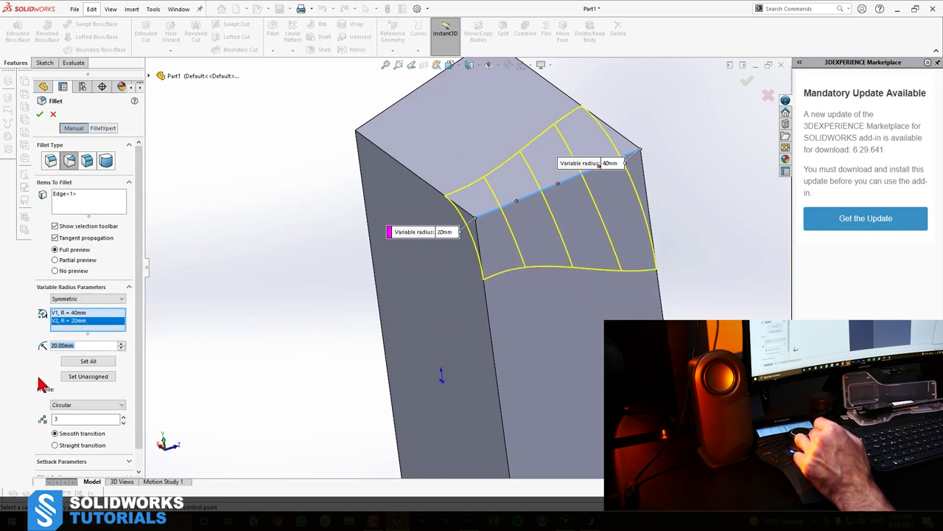
pyautogui.write('10')
pyautogui.press('Return')
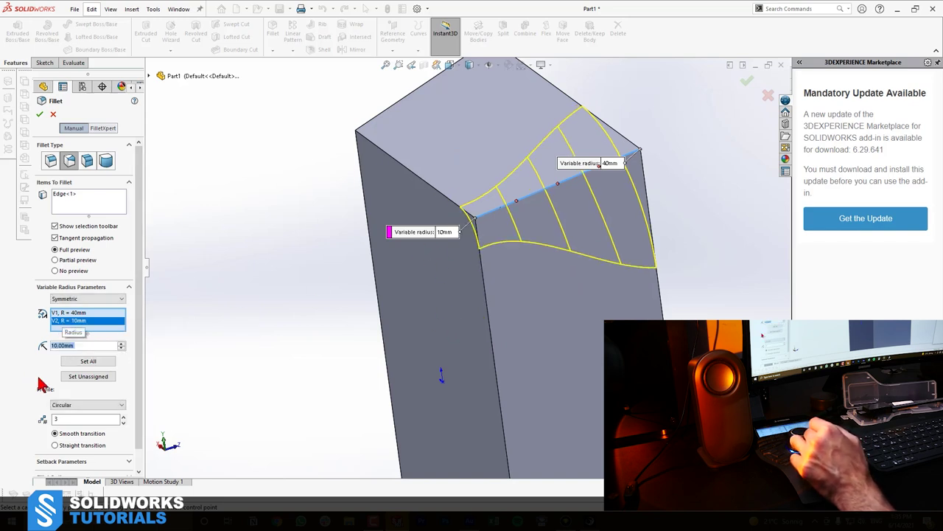
pyautogui.press('Return')
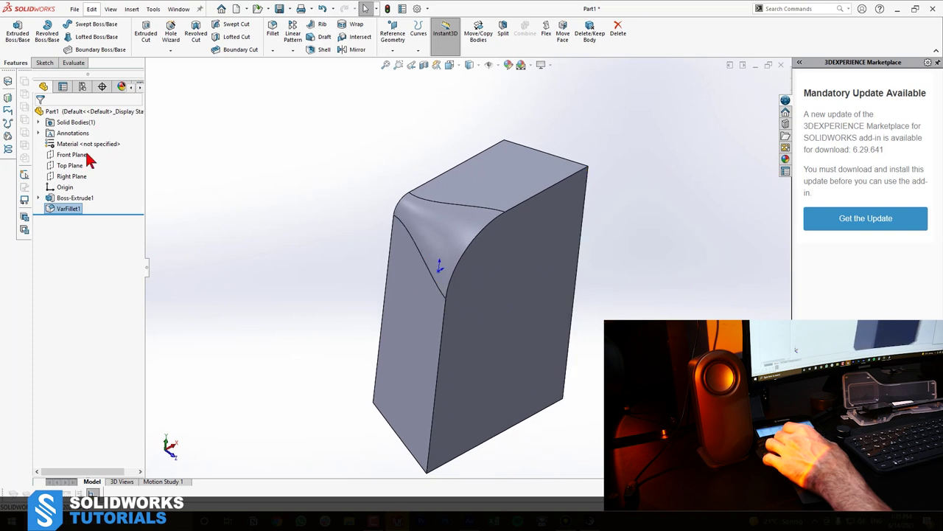
# Mirror the variable fillet about the Top Plane.
pyautogui.click(66, 166)
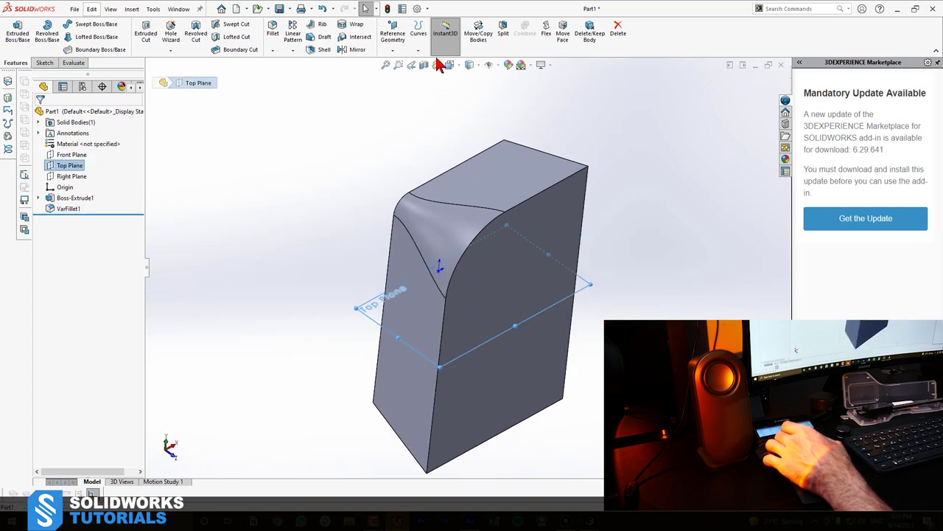
pyautogui.click(352, 50)
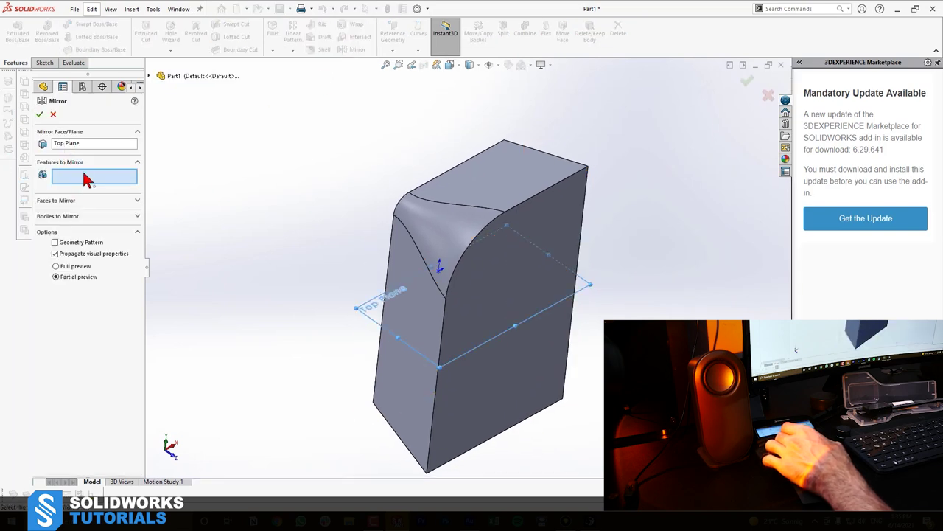
pyautogui.click(398, 238)
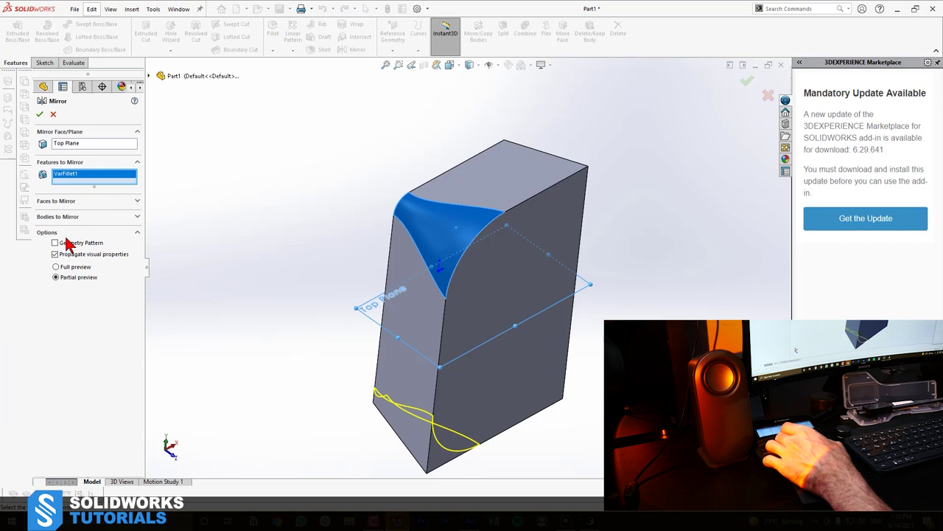
pyautogui.click(40, 115)
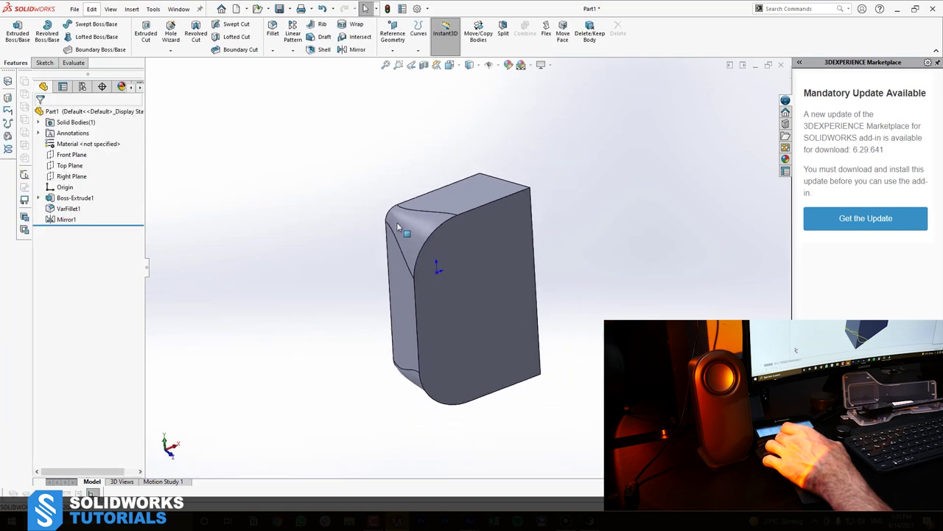
# Mirror the lower mirrored fillet about the Right Plane to round the block's opposite side.
pyautogui.click(72, 176)
pyautogui.click(353, 49)
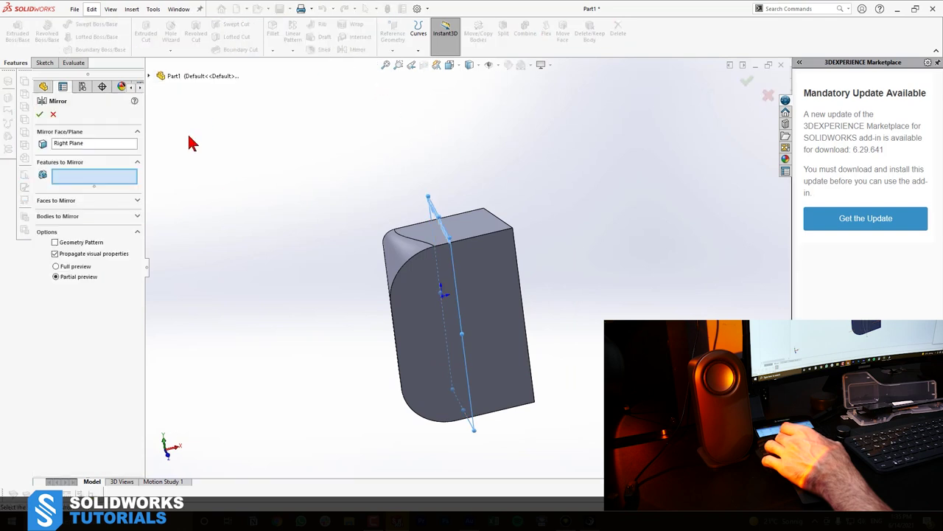
pyautogui.scroll(3, 402, 376)
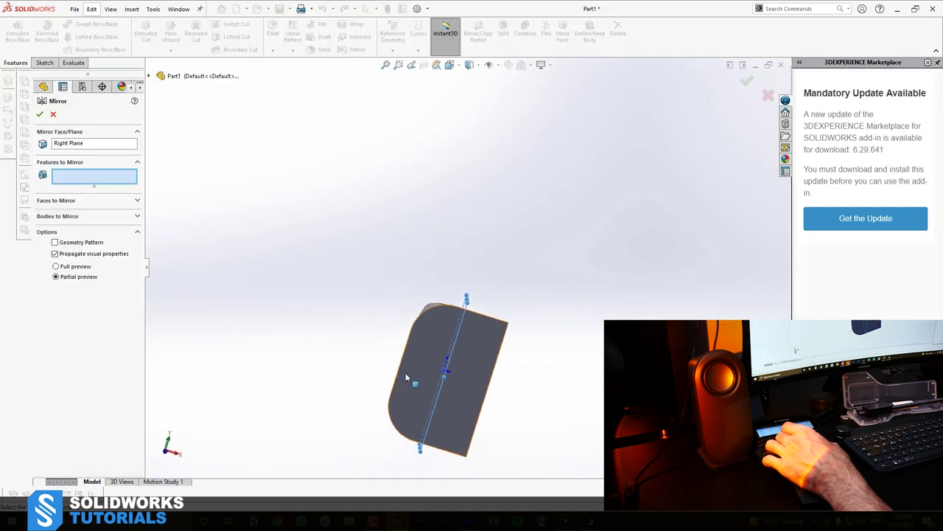
pyautogui.click(388, 226)
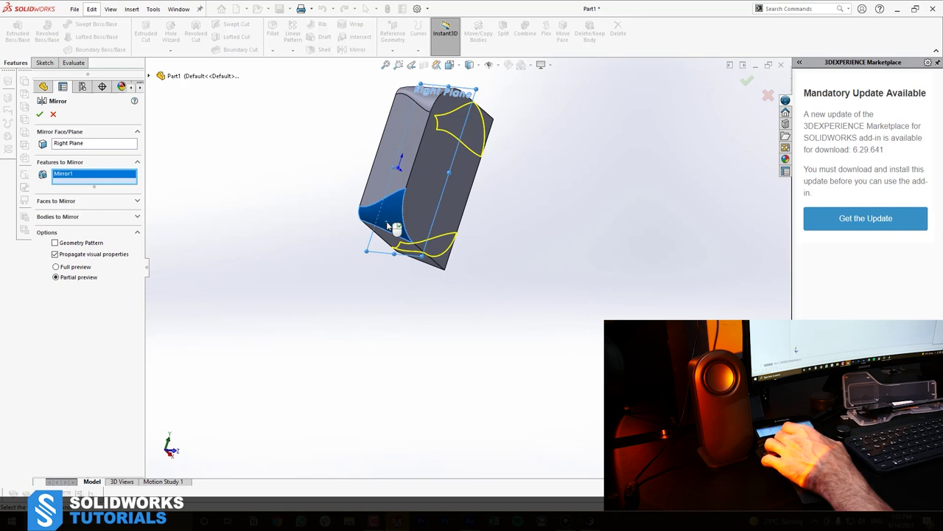
pyautogui.click(42, 113)
pyautogui.moveTo(603, 221); pyautogui.dragTo(594, 175, button='middle')
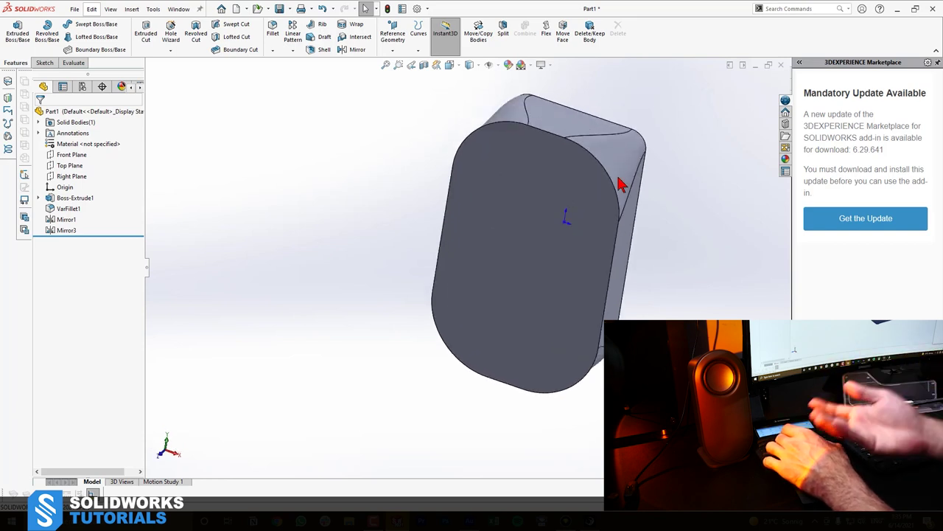
pyautogui.moveTo(621, 184); pyautogui.dragTo(600, 160, button='middle')
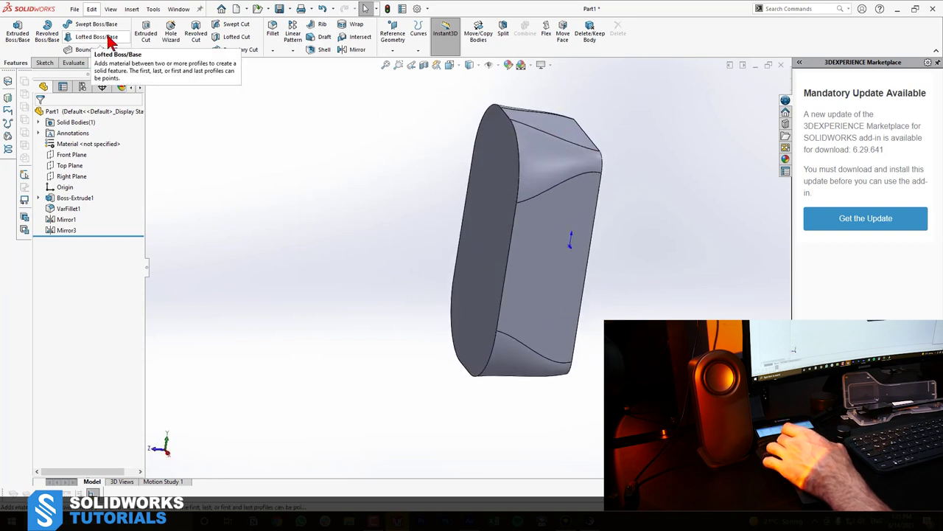
pyautogui.press('Left')
pyautogui.press('Left')
pyautogui.press('Left')
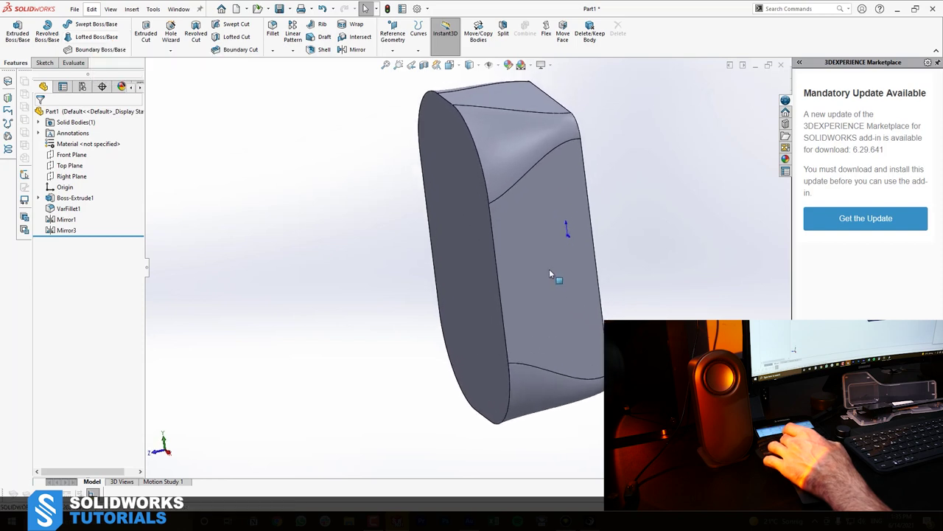
pyautogui.press('Left')
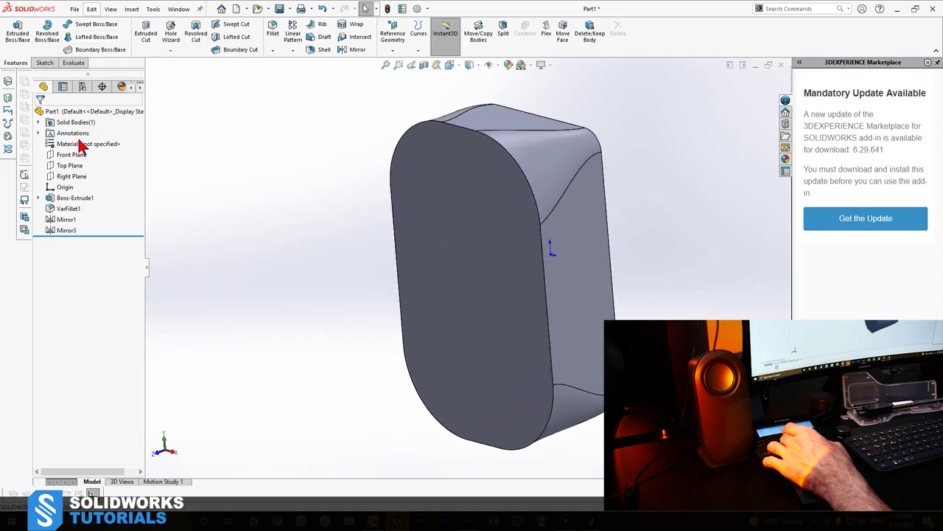
# Delete the extruded block with its dependent fillet and mirrors, and delete its rectangle sketch too.
pyautogui.click(76, 199)
pyautogui.press('Delete')
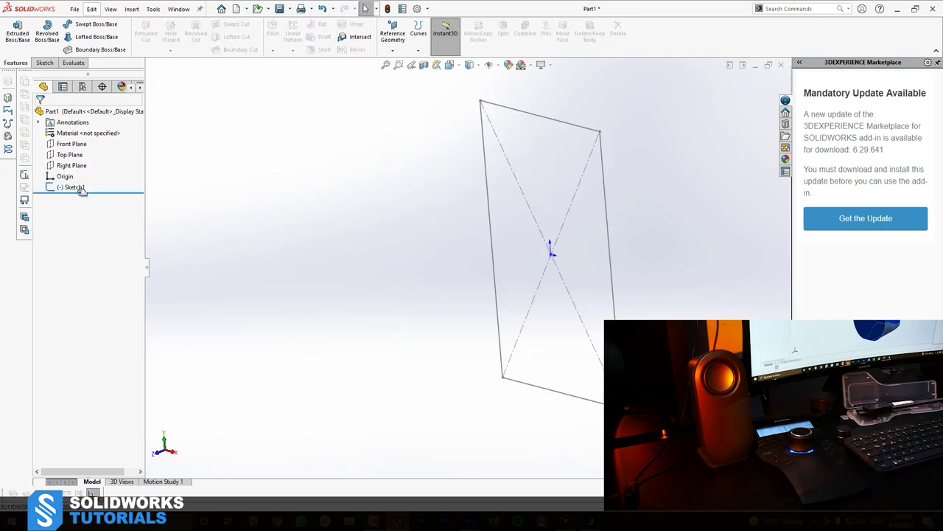
pyautogui.click(74, 190)
pyautogui.press('Delete')
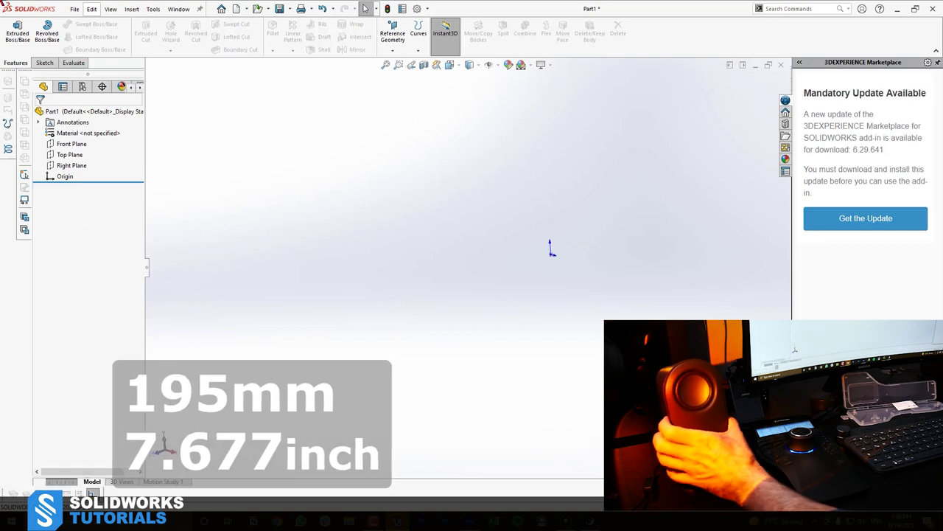
# Sketch a vertical centerpoint straight slot at the origin on the Front Plane, about 98.7 mm between arc centers and 85.4 mm wide.
pyautogui.click(81, 145)
pyautogui.click(88, 129)
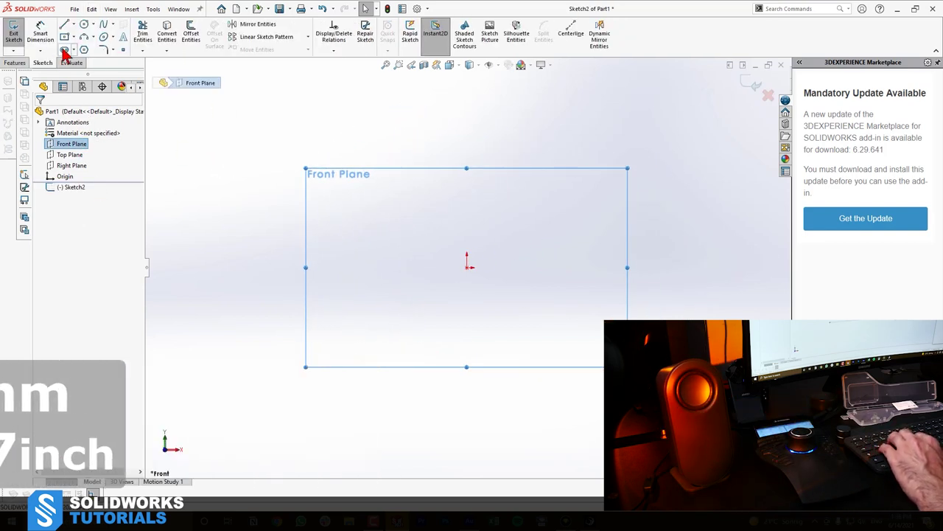
pyautogui.click(64, 50)
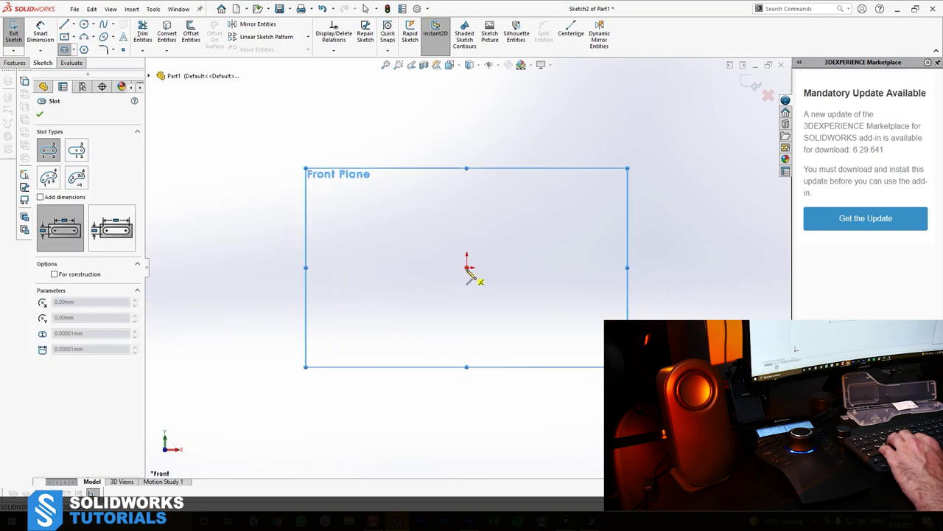
pyautogui.click(467, 265)
pyautogui.click(467, 178)
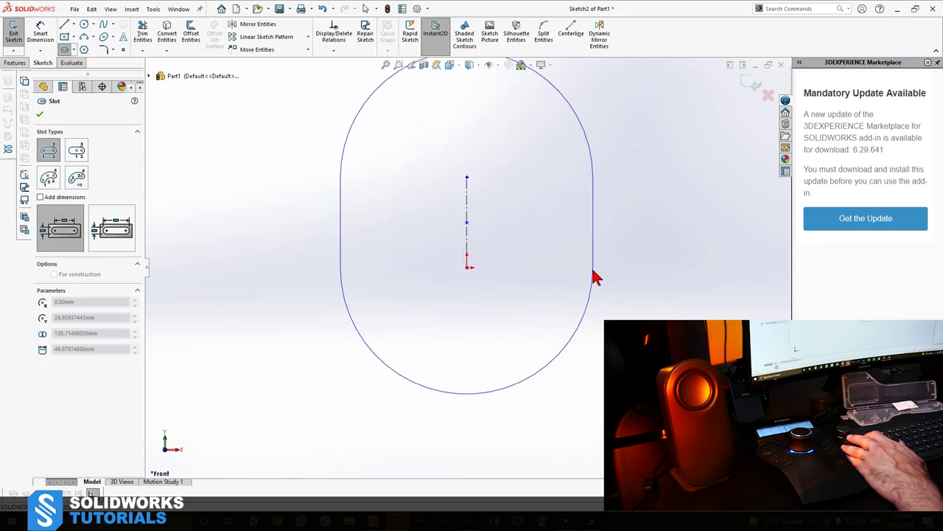
pyautogui.click(79, 151)
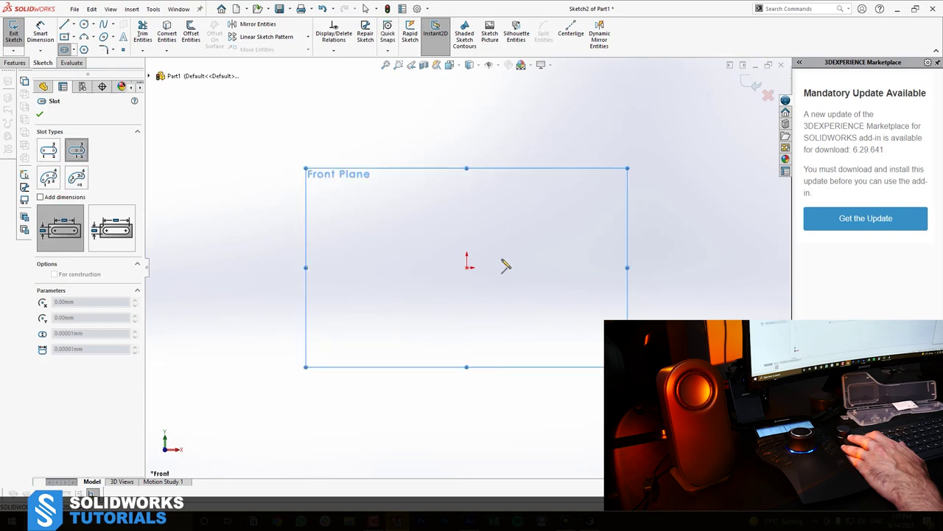
pyautogui.click(466, 267)
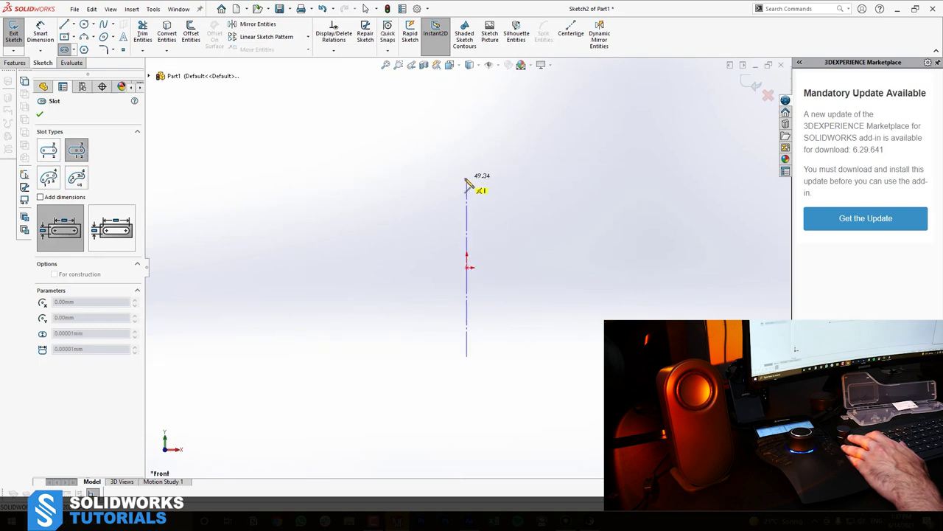
pyautogui.click(467, 180)
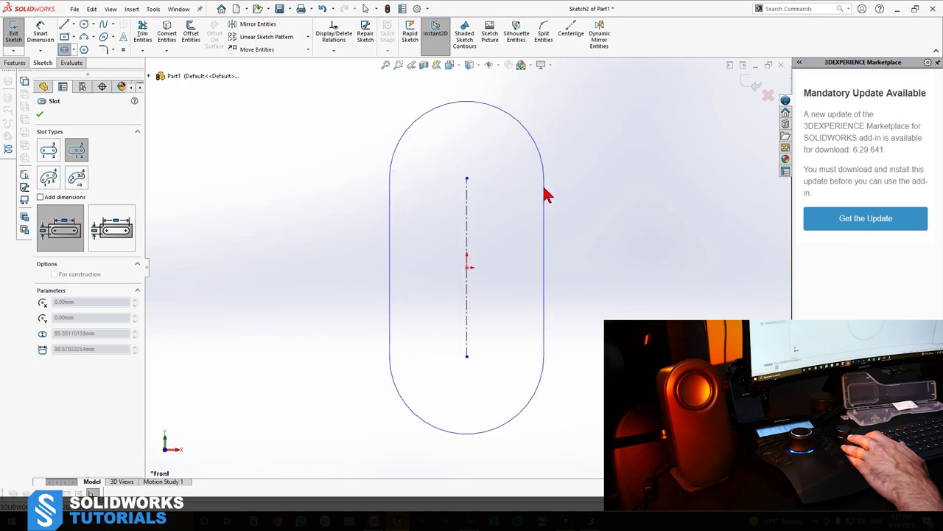
pyautogui.click(544, 193)
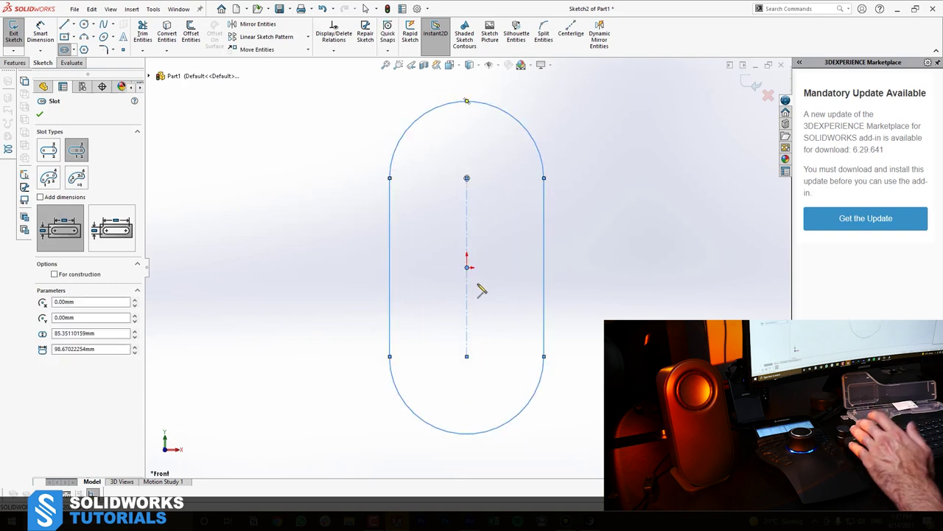
# Dimension the slot's overall height between its top and bottom arcs and set it to 195 mm.
pyautogui.press('z')
pyautogui.press('z')
pyautogui.press('z')
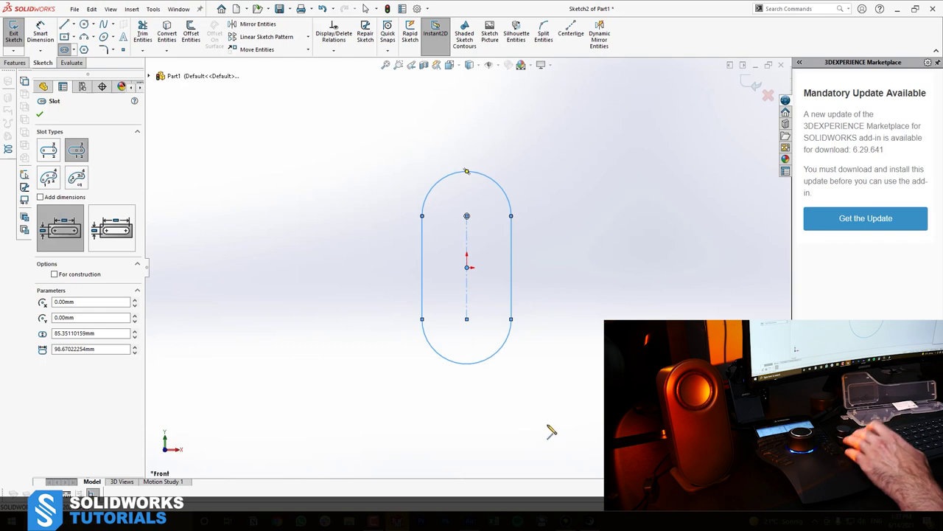
pyautogui.moveTo(554, 427); pyautogui.dragTo(561, 209, button='right')
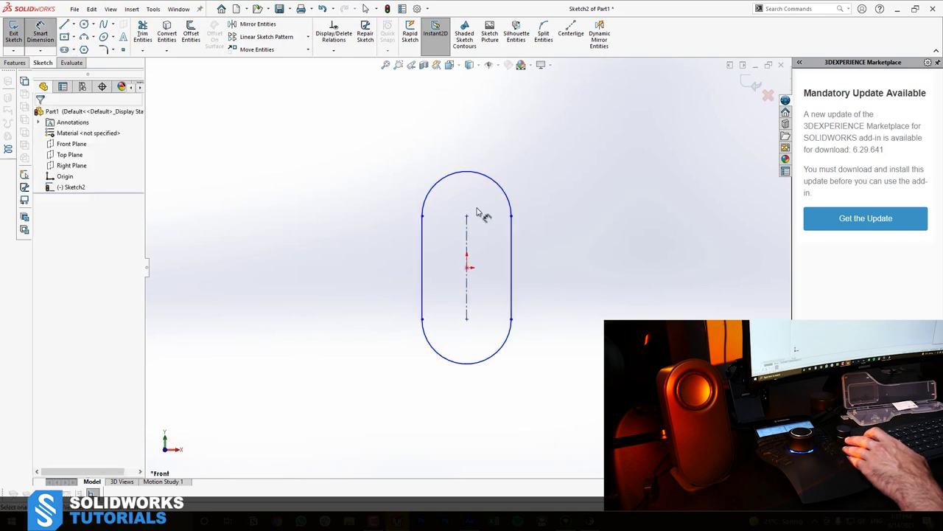
pyautogui.click(478, 176)
pyautogui.click(473, 363)
pyautogui.click(553, 280)
pyautogui.write('195')
pyautogui.press('Return')
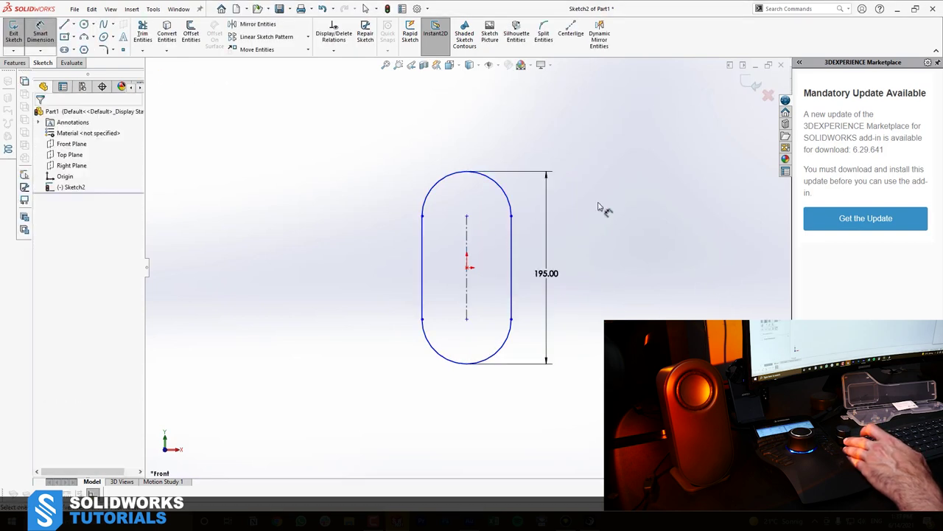
pyautogui.click(441, 181)
pyautogui.click(446, 359)
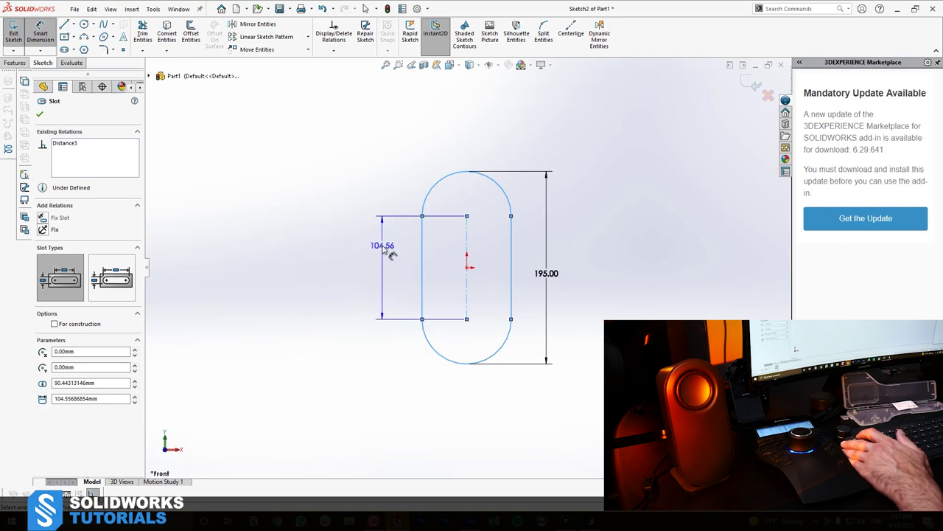
pyautogui.press('Escape')
pyautogui.press('Escape')
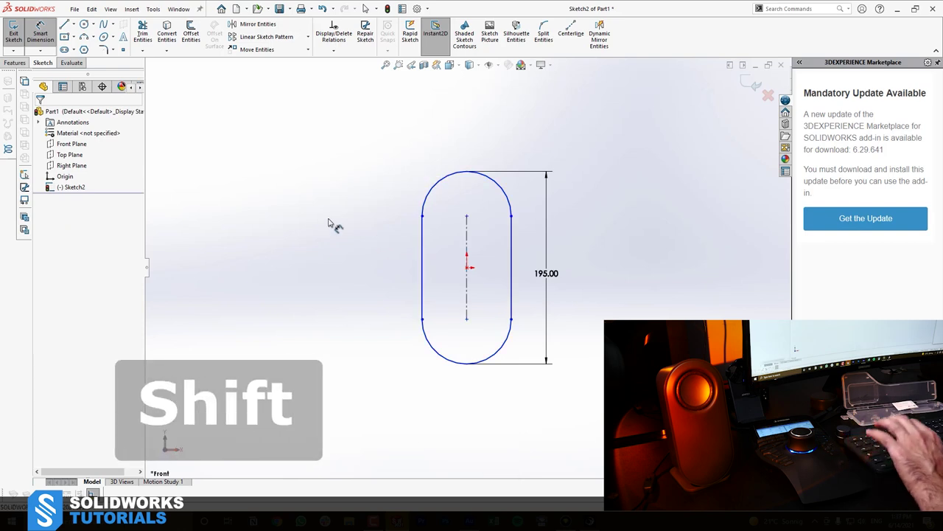
pyautogui.keyDown('shift'); pyautogui.click(446, 181); pyautogui.keyUp('shift')
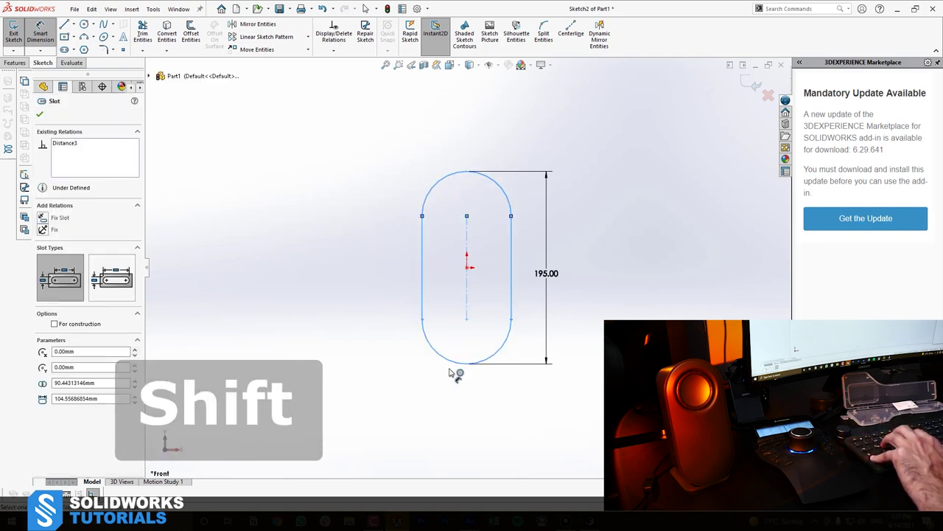
pyautogui.keyDown('shift'); pyautogui.click(447, 362); pyautogui.keyUp('shift')
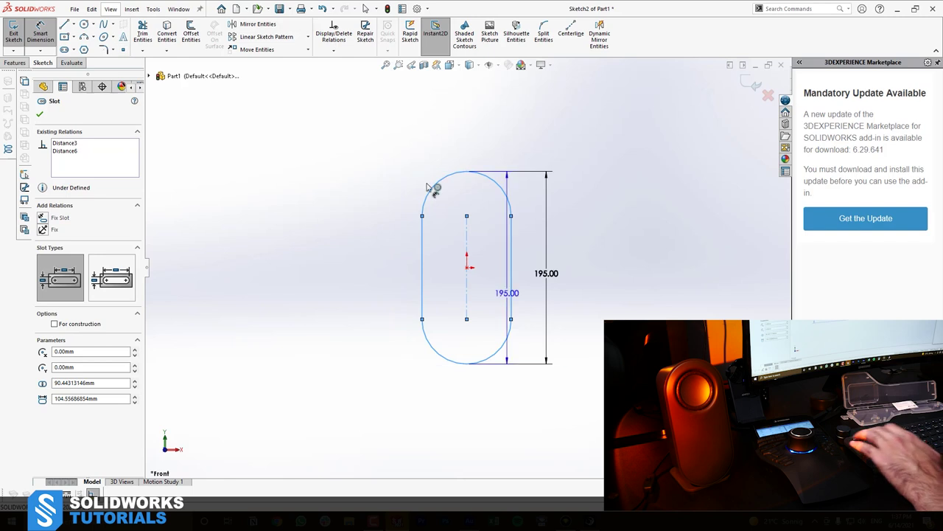
pyautogui.press('Escape')
pyautogui.press('Escape')
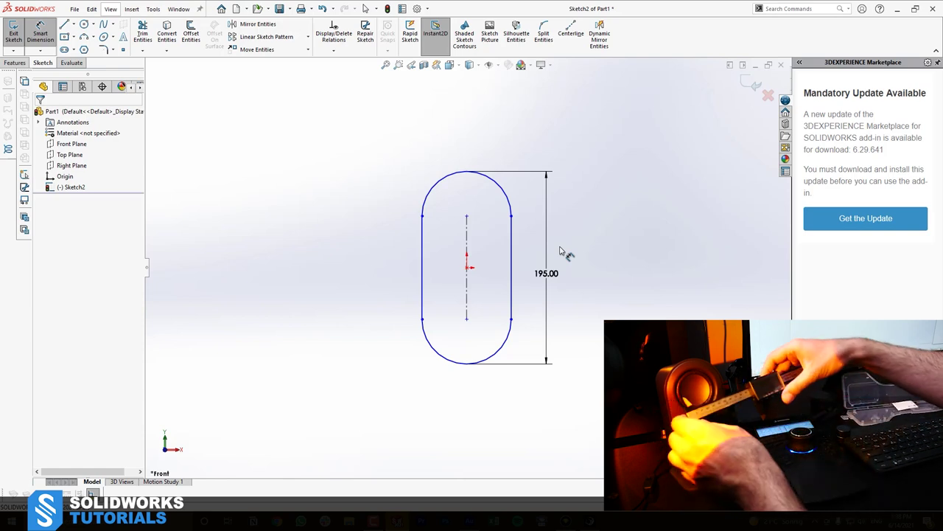
# Dimension the slot's width between its straight sides as 94.6 mm and exit the sketch.
pyautogui.click(509, 249)
pyautogui.click(424, 258)
pyautogui.click(474, 136)
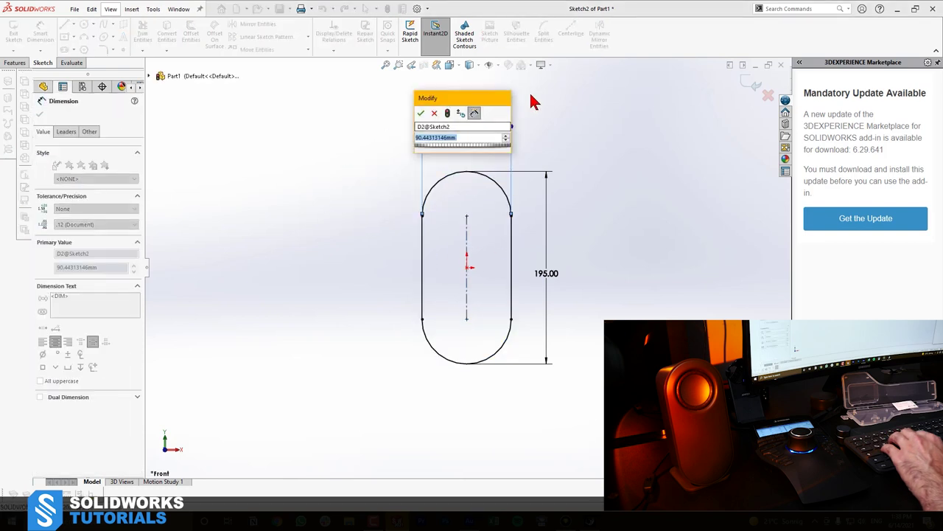
pyautogui.write('94.6')
pyautogui.press('Return')
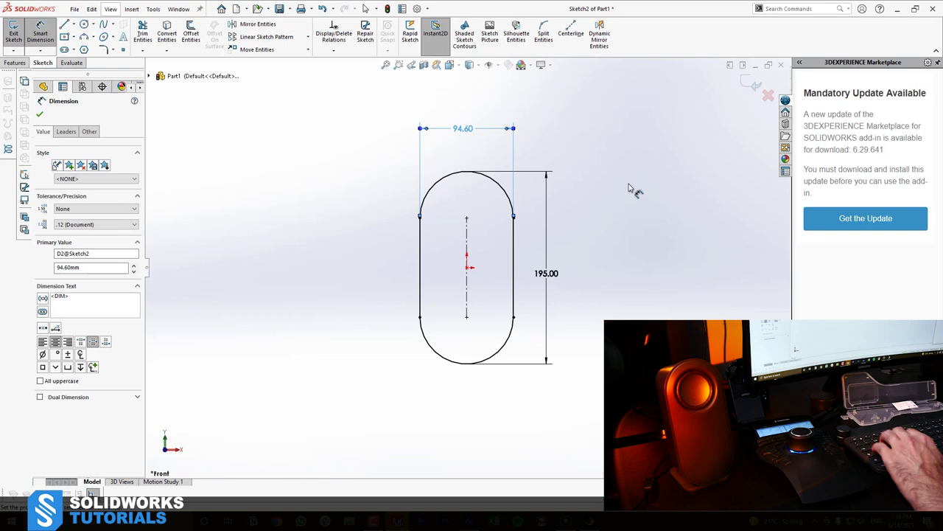
pyautogui.press('Escape')
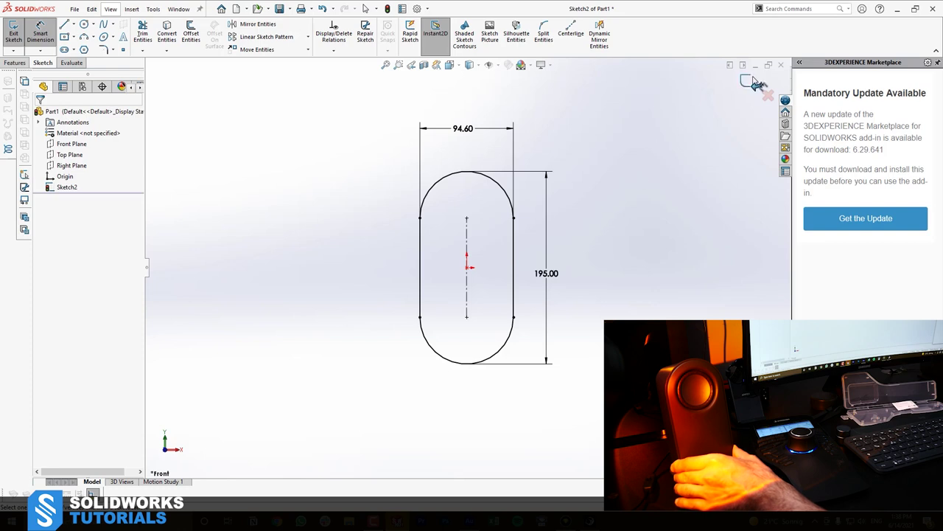
pyautogui.click(755, 83)
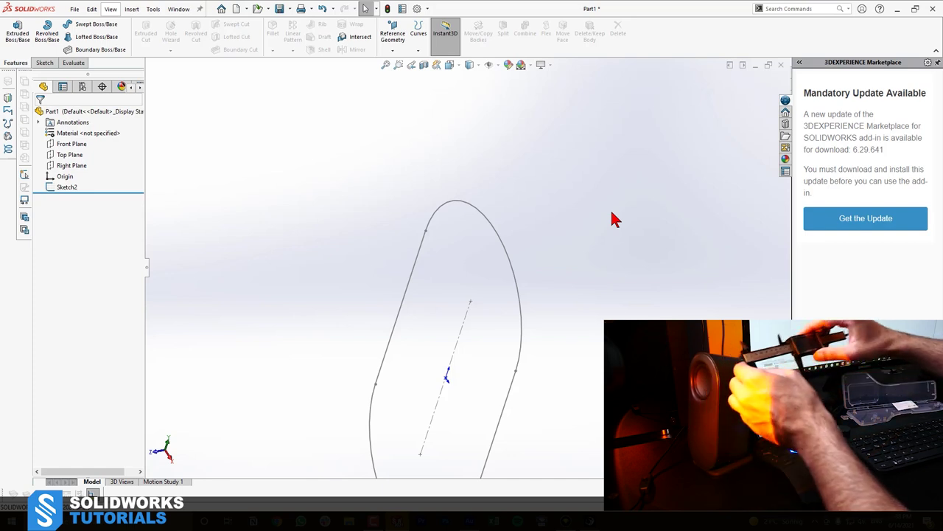
# Create a reference plane offset 78.80 mm behind the Front Plane by copying that plane, and delete the new plane again.
pyautogui.scroll(2, 498, 271)
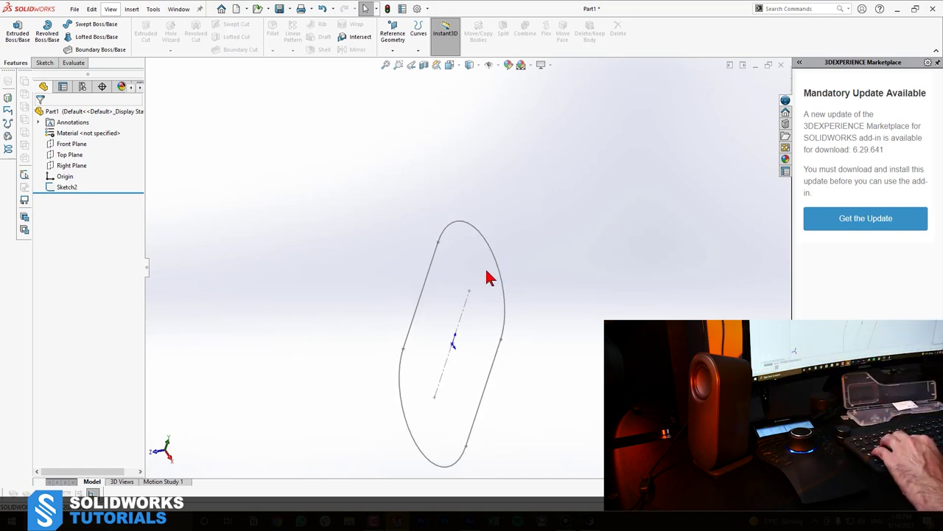
pyautogui.moveTo(553, 265)
pyautogui.mouseDown(button='middle')
pyautogui.moveTo(516, 320)
pyautogui.moveTo(531, 397)
pyautogui.mouseUp(button='middle')
pyautogui.scroll(3, 530, 397)
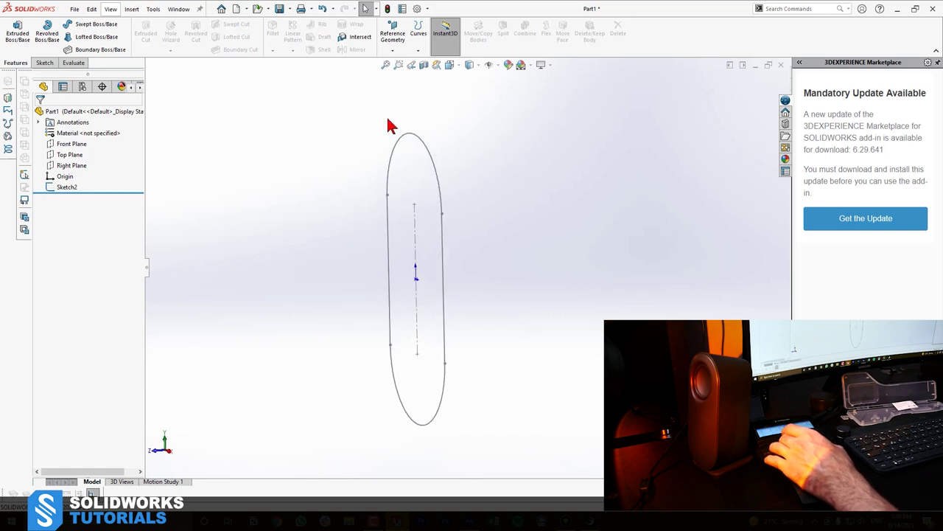
pyautogui.click(74, 145)
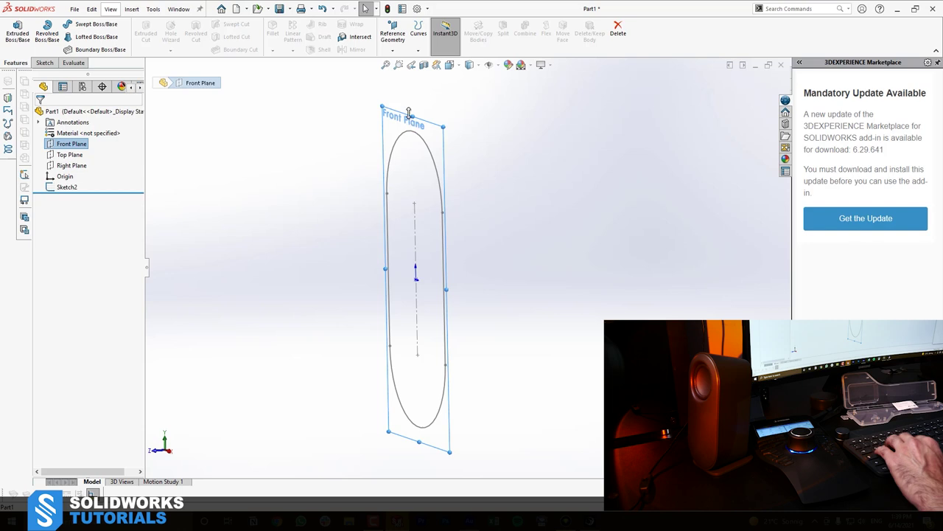
pyautogui.keyDown('ctrl'); pyautogui.moveTo(545, 116); pyautogui.dragTo(543, 121); pyautogui.keyUp('ctrl')
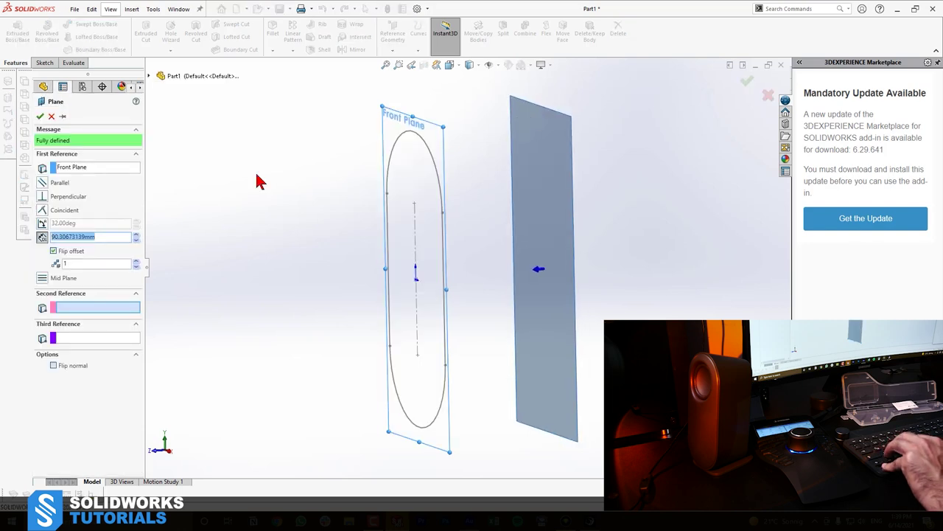
pyautogui.write('78.80mm')
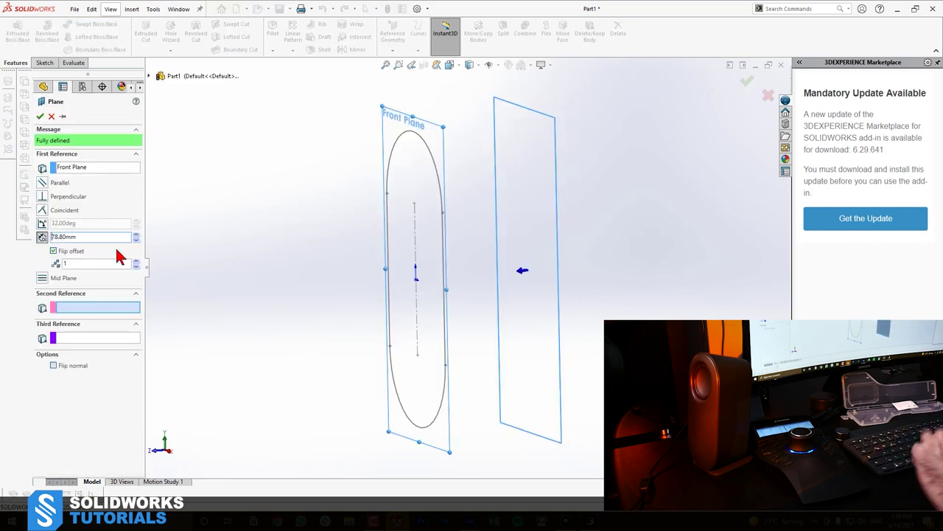
pyautogui.press('Return')
pyautogui.click(63, 197)
pyautogui.press('Delete')
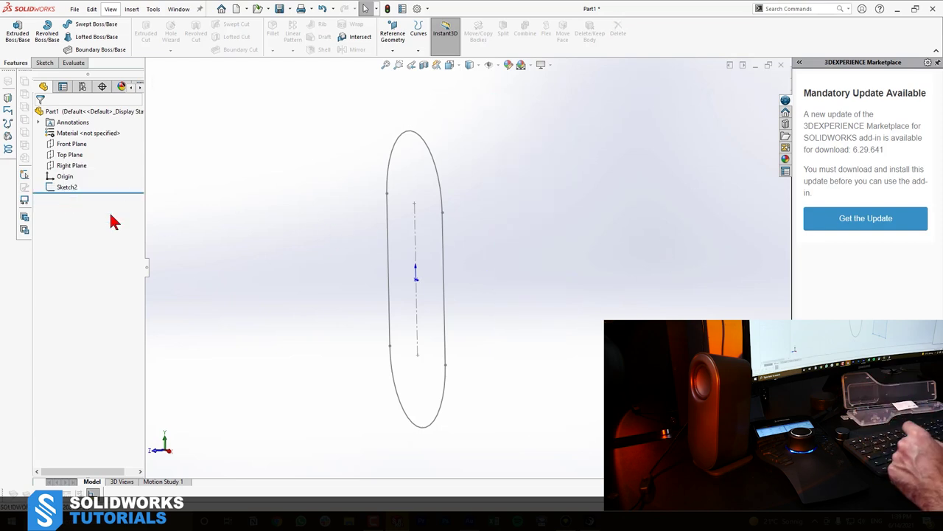
# Create a reference plane offset 78.80 mm from the Front Plane with the offset direction flipped.
pyautogui.click(66, 144)
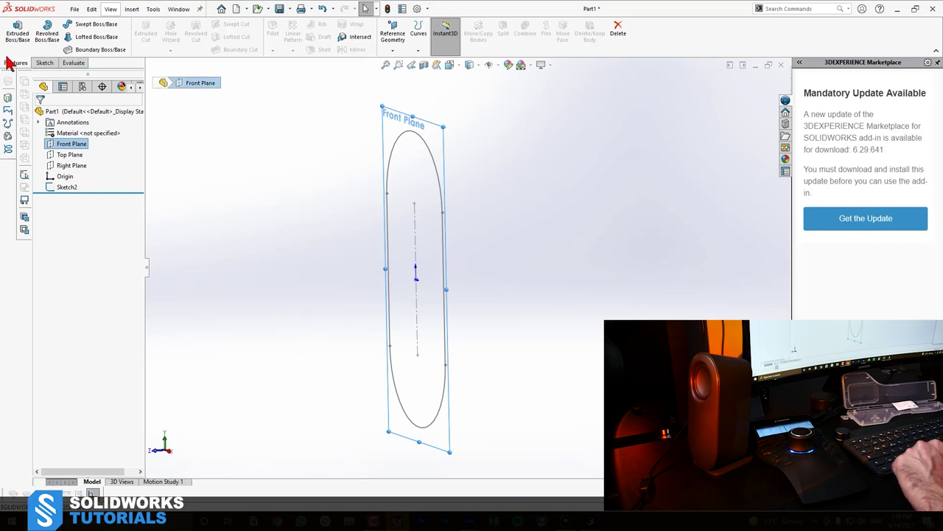
pyautogui.click(391, 42)
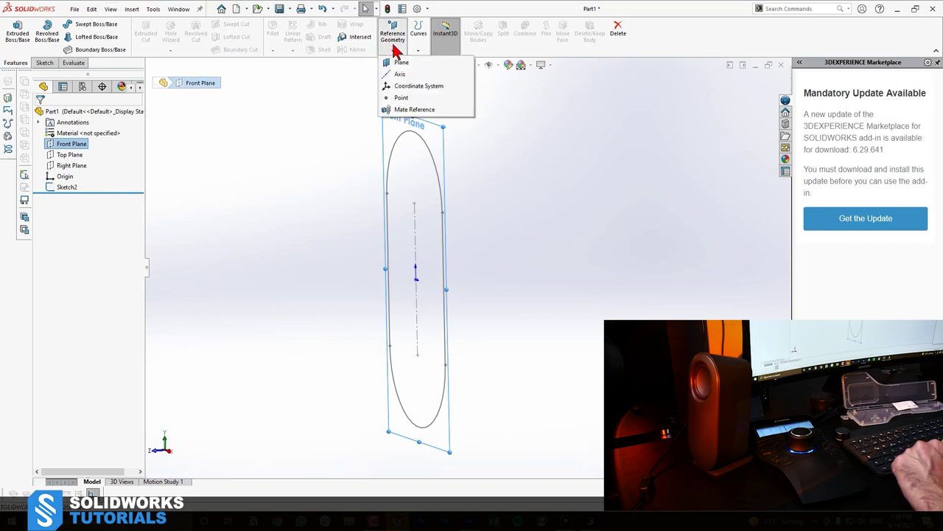
pyautogui.click(398, 63)
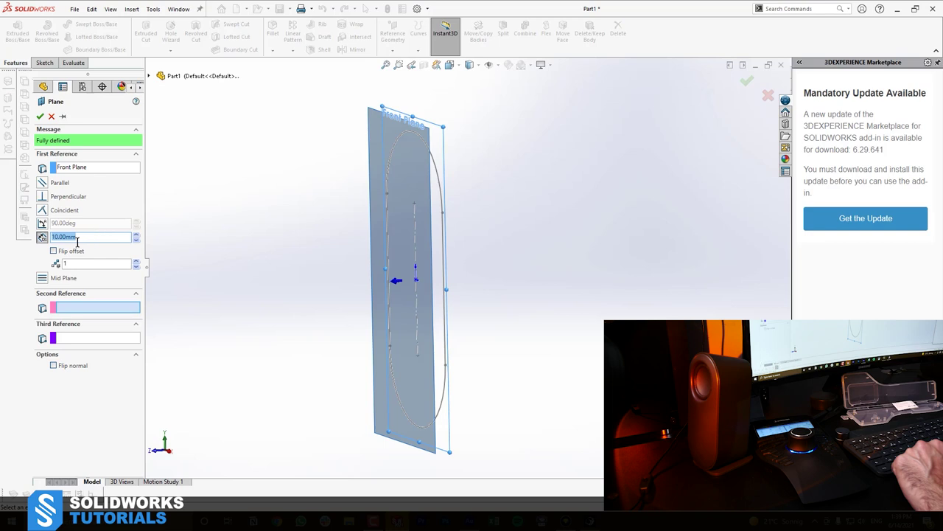
pyautogui.press('Return')
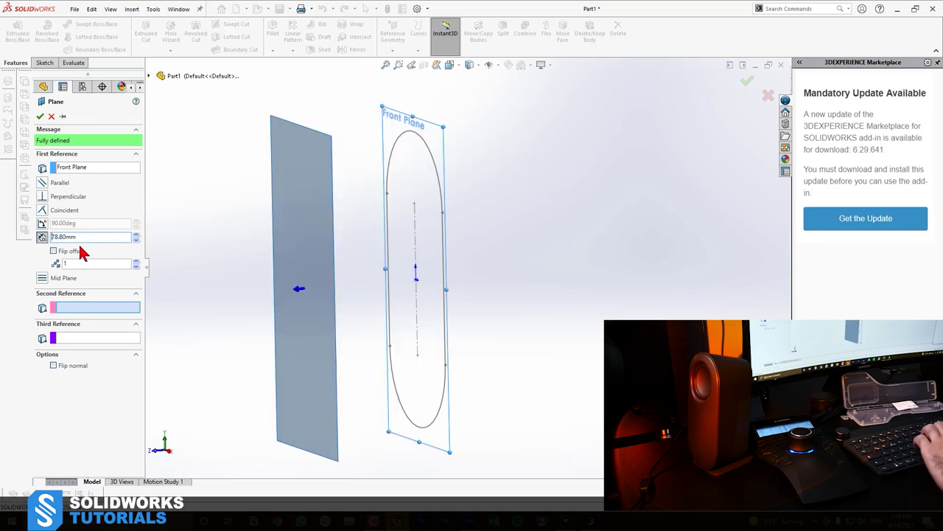
pyautogui.click(56, 252)
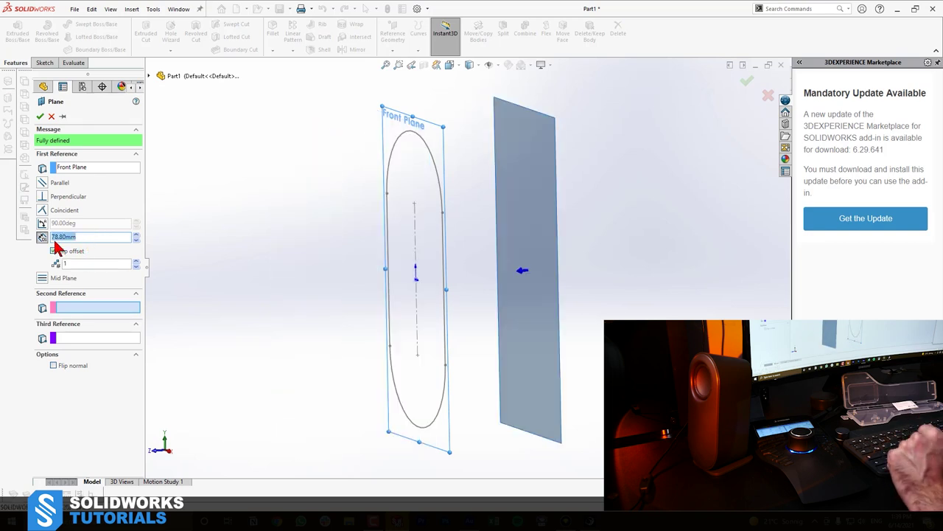
pyautogui.click(40, 117)
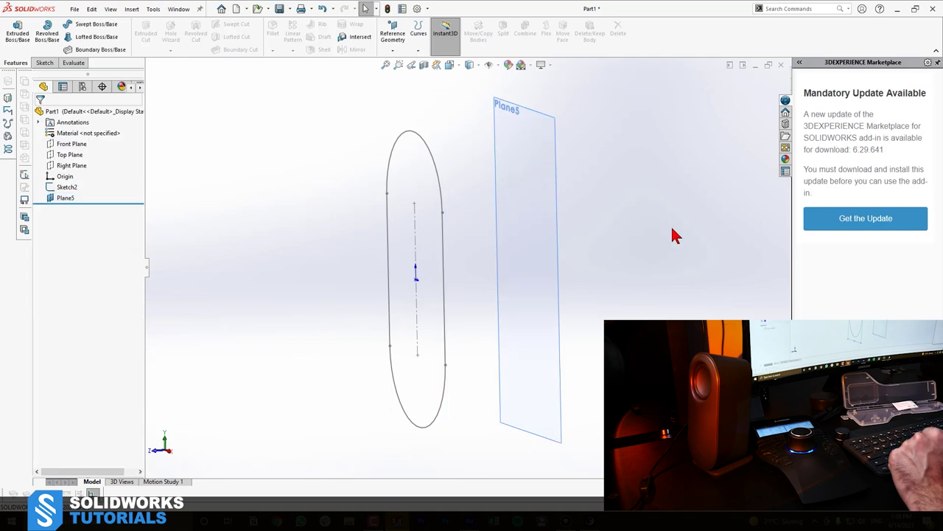
# Sketch a center rectangle at the origin on the new offset plane, about 63 mm wide and 133 mm high.
pyautogui.click(525, 194)
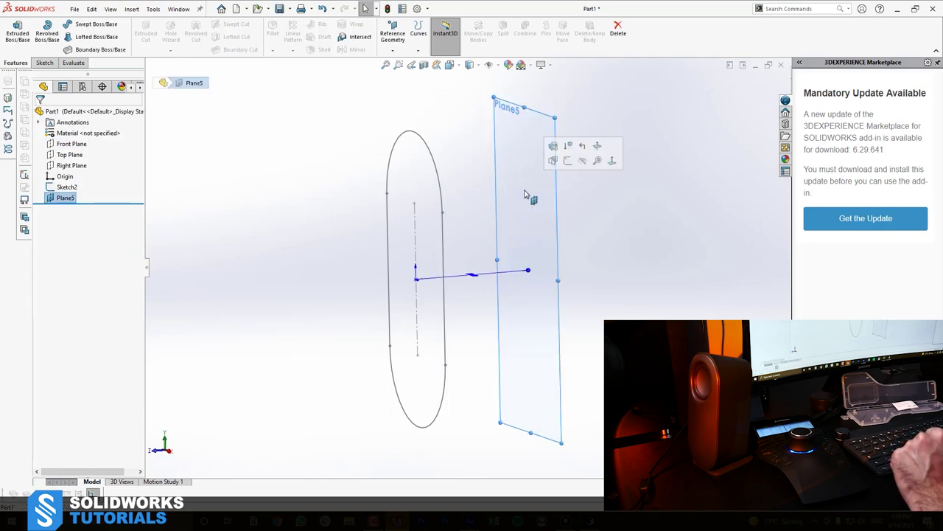
pyautogui.click(567, 161)
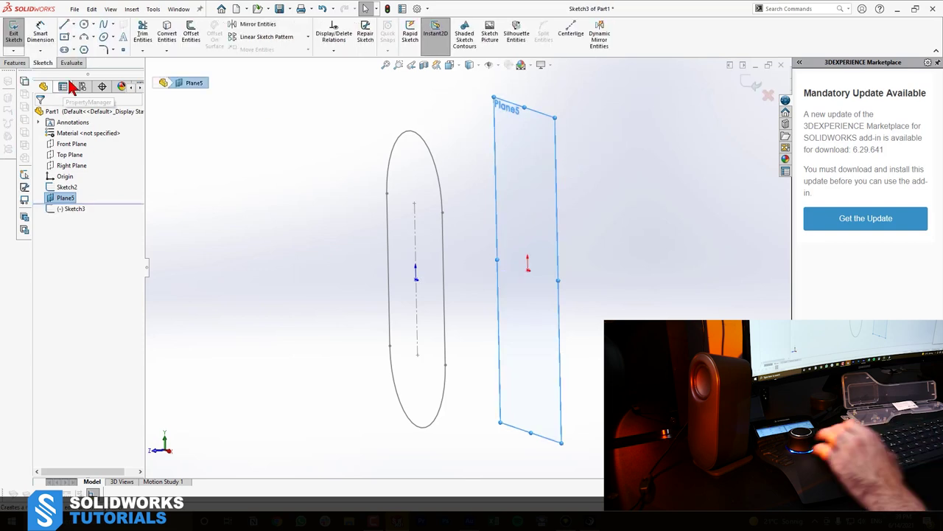
pyautogui.hotkey('ctrl', '1')
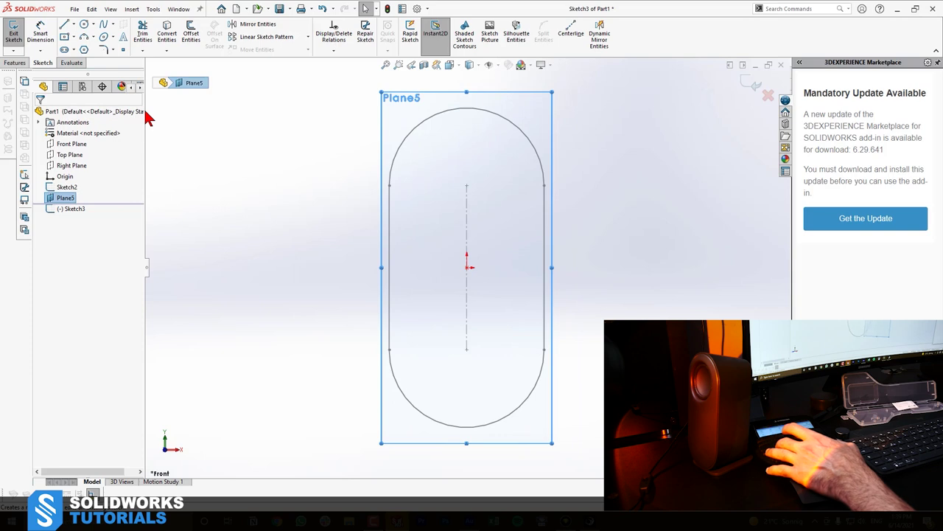
pyautogui.scroll(-2, 560, 284)
pyautogui.scroll(1, 560, 284)
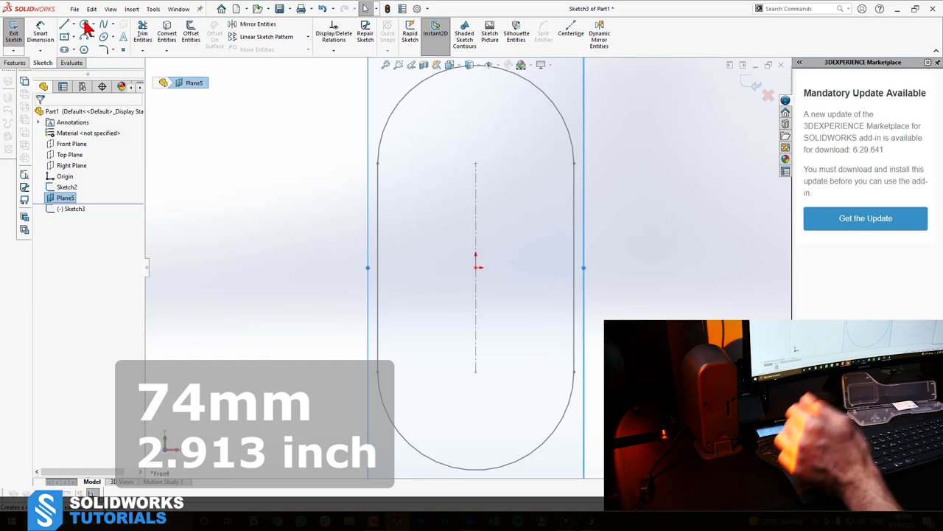
pyautogui.click(65, 36)
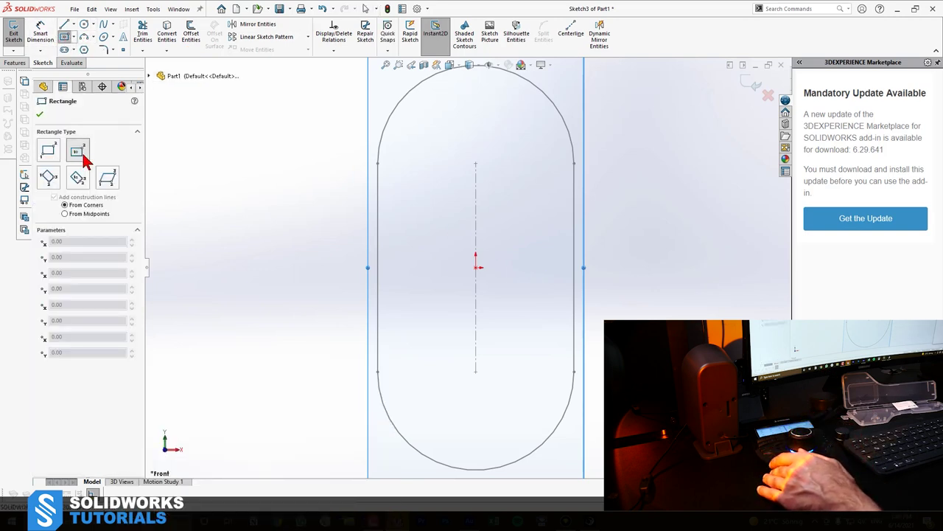
pyautogui.click(477, 268)
pyautogui.click(542, 129)
pyautogui.press('Escape')
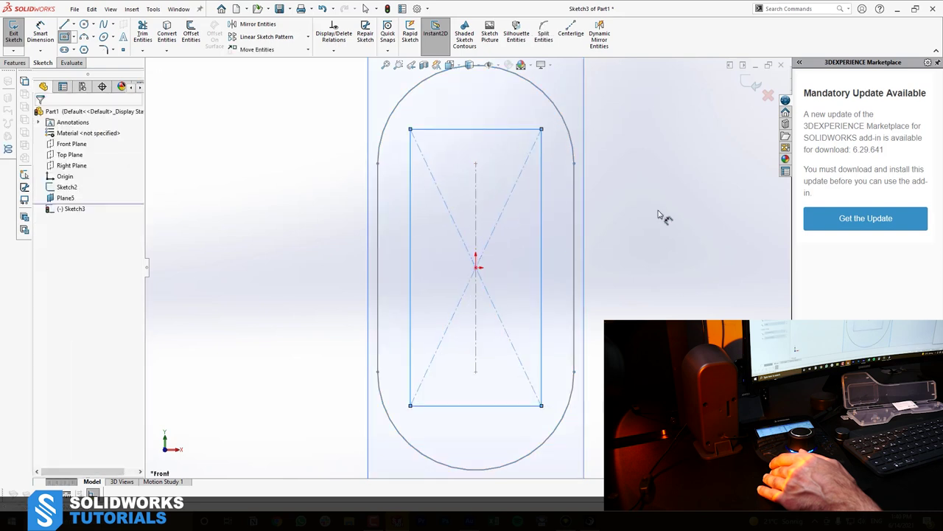
# Dimension the rectangle's width between its vertical sides and set it to 74.4 mm.
pyautogui.click(37, 29)
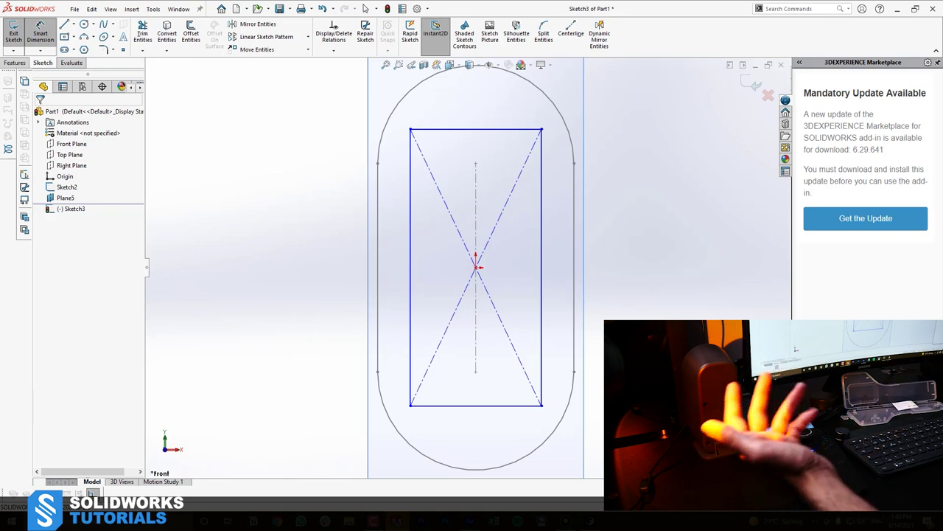
pyautogui.moveTo(672, 331); pyautogui.dragTo(708, 258, button='right')
pyautogui.moveTo(690, 354); pyautogui.dragTo(687, 312, button='right')
pyautogui.press('Escape')
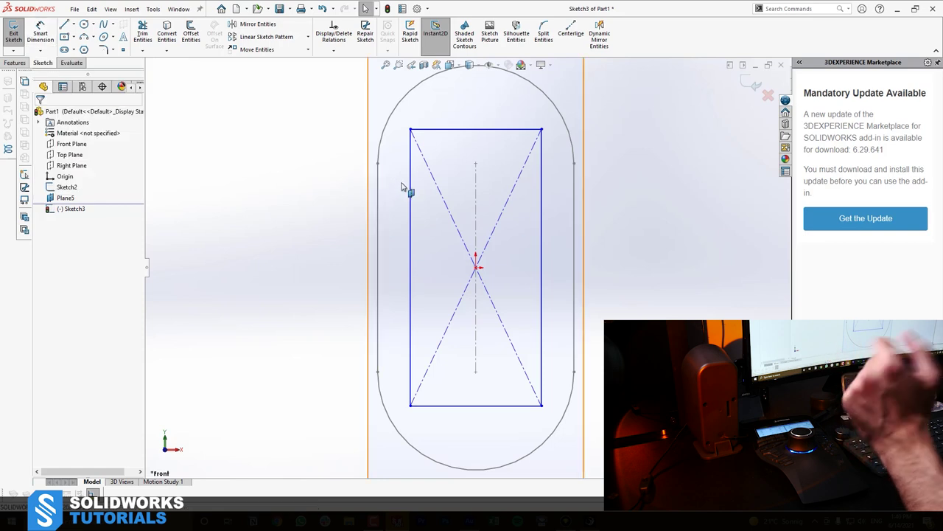
pyautogui.click(41, 38)
pyautogui.click(411, 207)
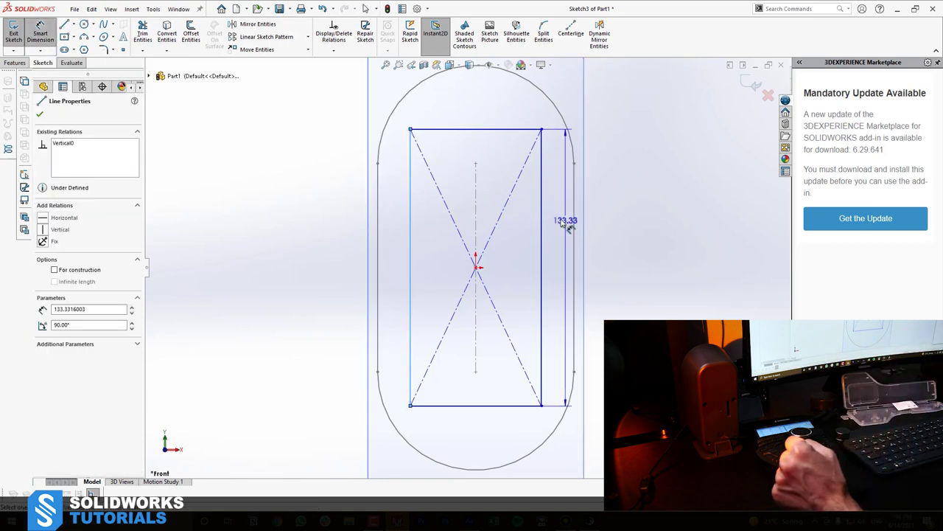
pyautogui.click(543, 214)
pyautogui.click(669, 104)
pyautogui.write('74.4')
pyautogui.press('Return')
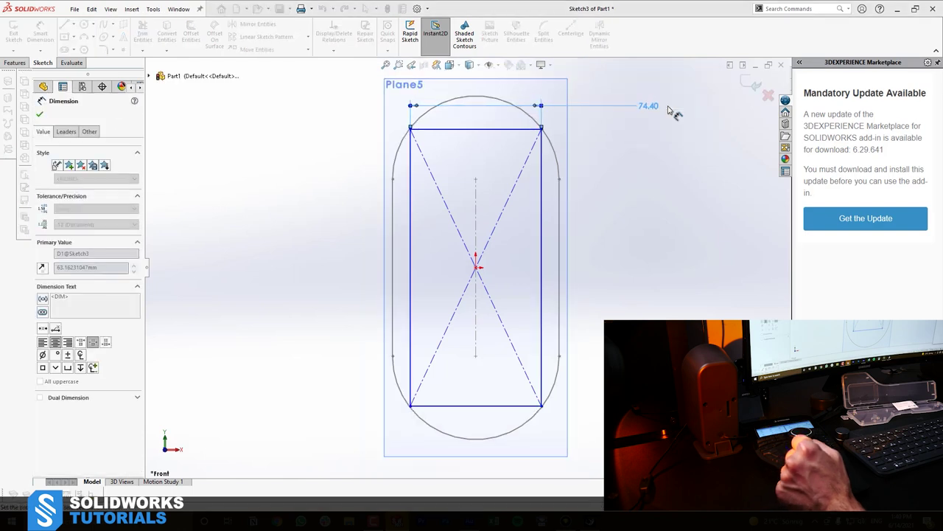
pyautogui.press('Escape')
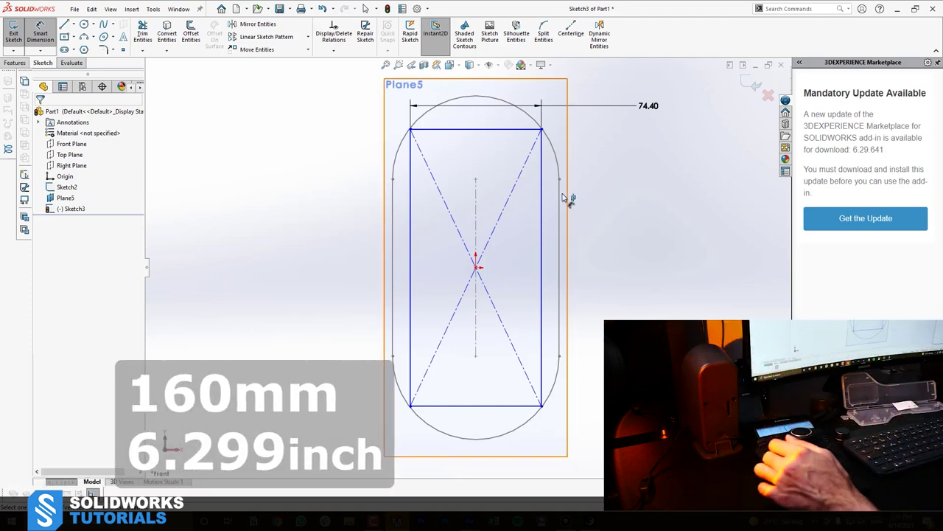
# Dimension the height of the rectangle along its right vertical side and set it to 160 mm.
pyautogui.click(543, 208)
pyautogui.click(651, 287)
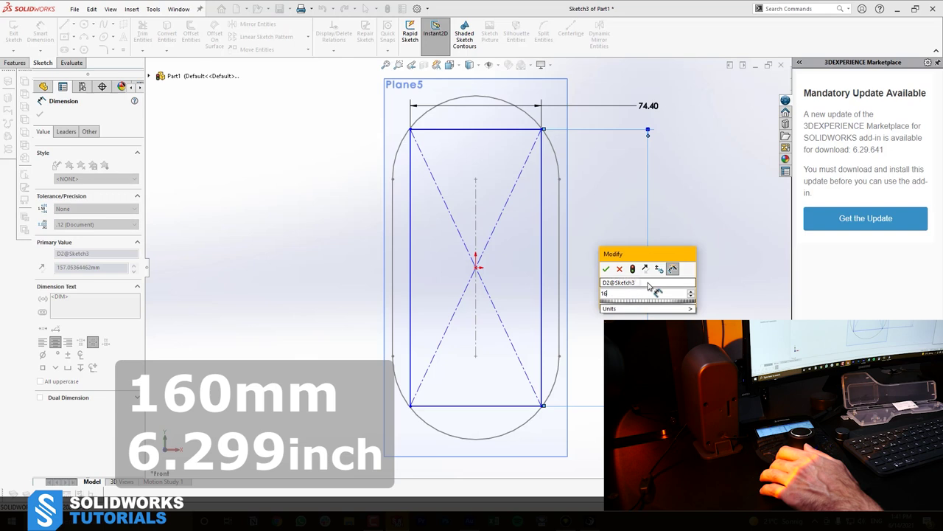
pyautogui.write('160')
pyautogui.press('Return')
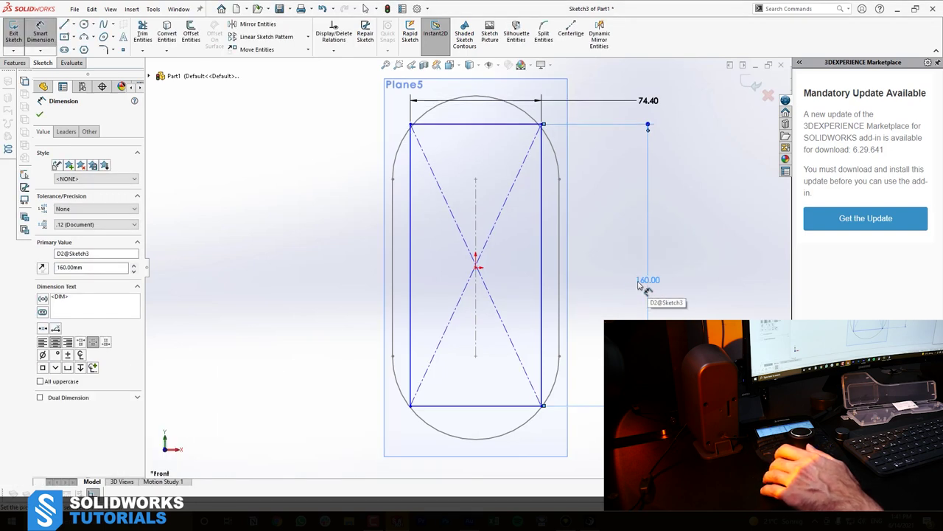
pyautogui.press('Escape')
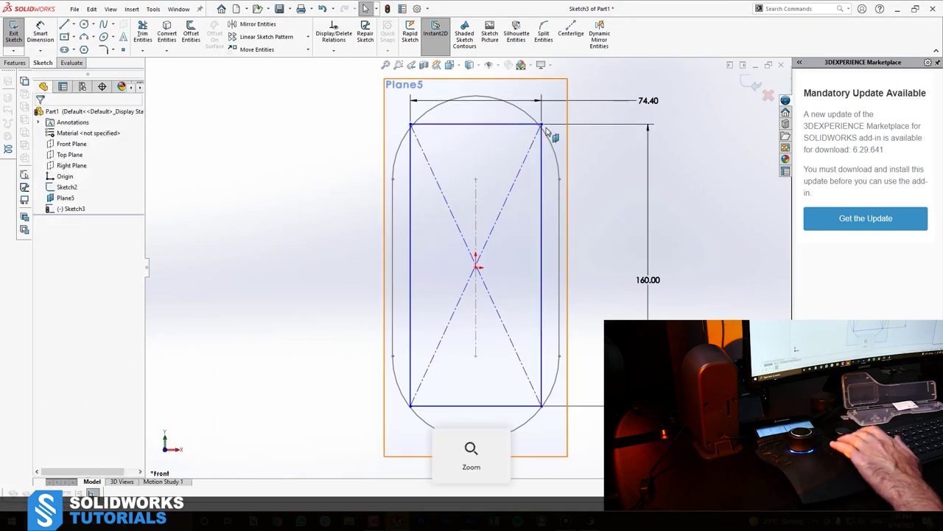
# Pull the rectangle away from the centre and make both of its construction diagonals coincident with the origin.
pyautogui.moveTo(547, 131); pyautogui.dragTo(737, 135)
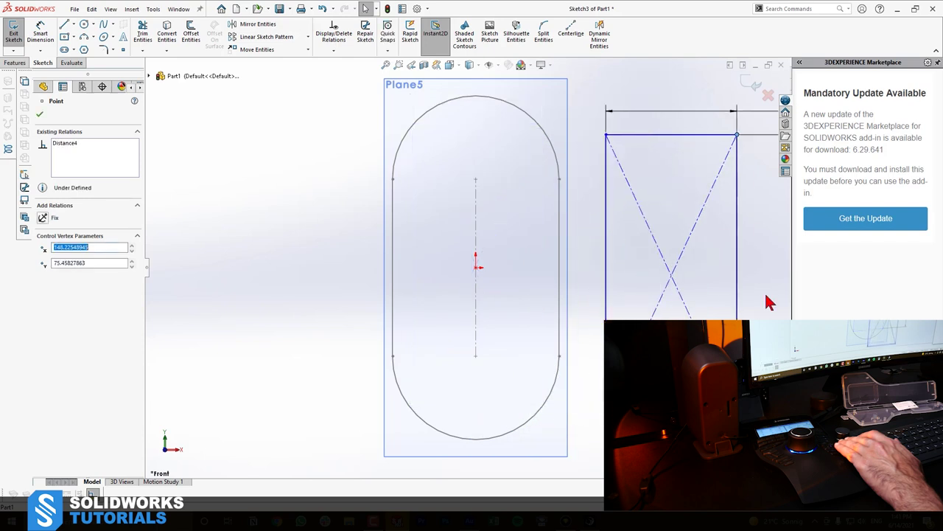
pyautogui.click(476, 287)
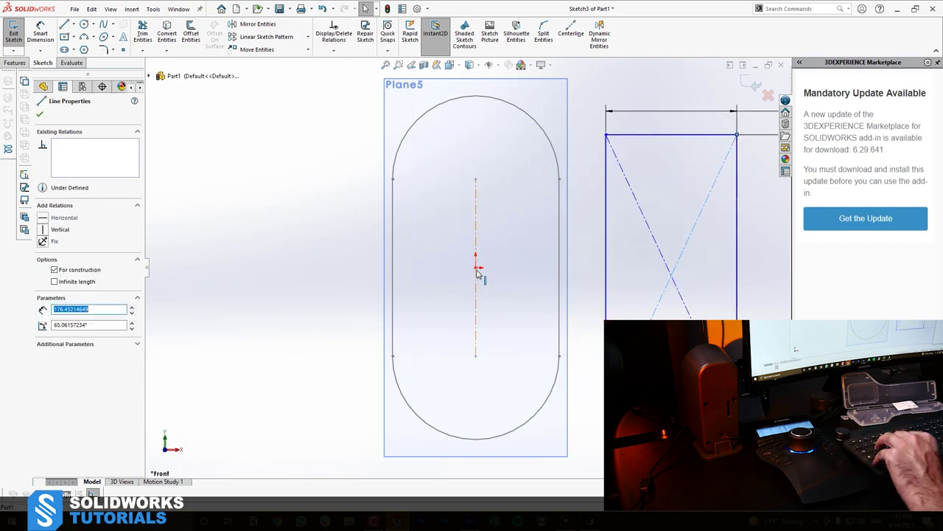
pyautogui.keyDown('ctrl'); pyautogui.click(476, 269); pyautogui.keyUp('ctrl')
pyautogui.click(520, 228)
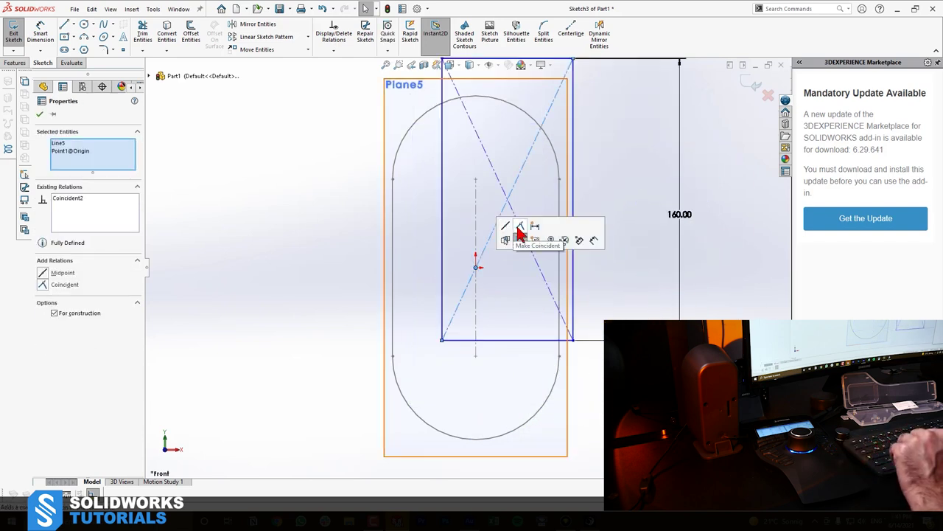
pyautogui.click(523, 233)
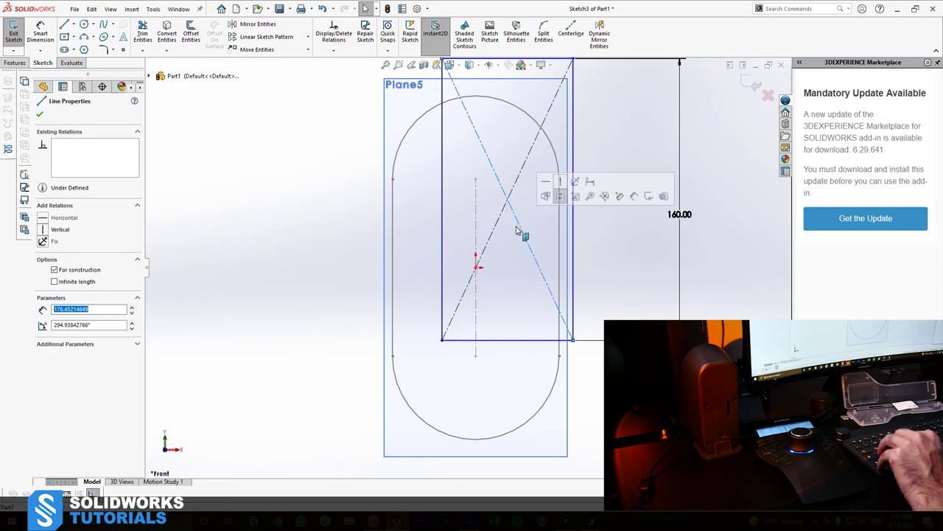
pyautogui.keyDown('ctrl'); pyautogui.click(477, 267); pyautogui.keyUp('ctrl')
pyautogui.click(521, 228)
pyautogui.click(626, 176)
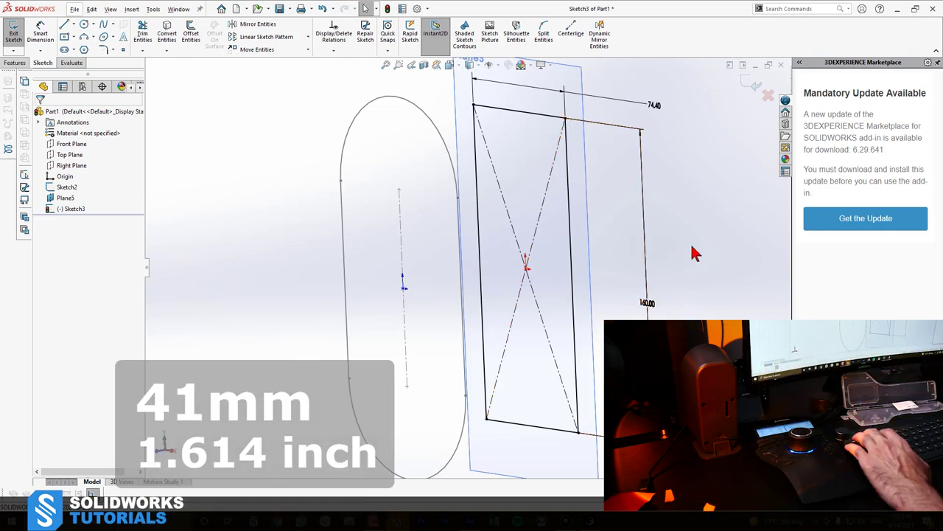
# Sketch a three-point arc with a radius of about 25 mm across the rectangle's upper-right corner, ending on the top and right sides.
pyautogui.press('space')
pyautogui.click(787, 315)
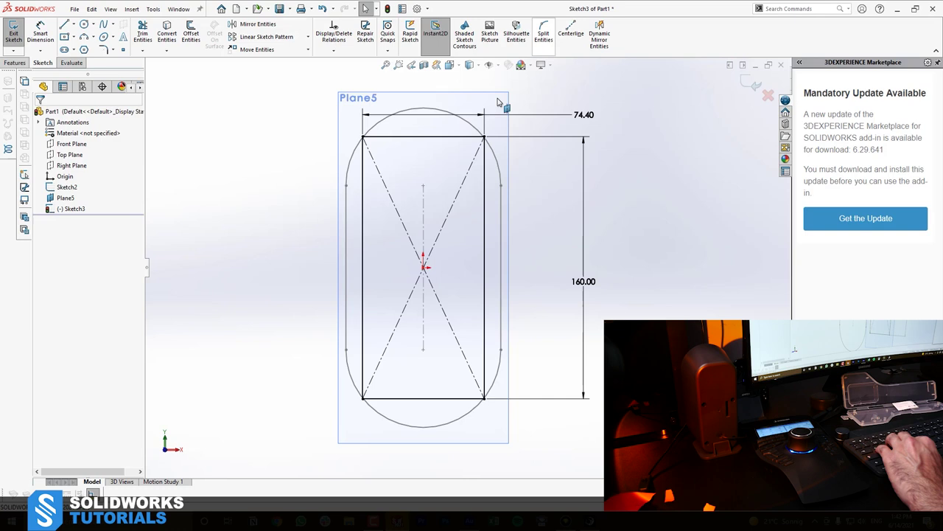
pyautogui.scroll(-3, 431, 118)
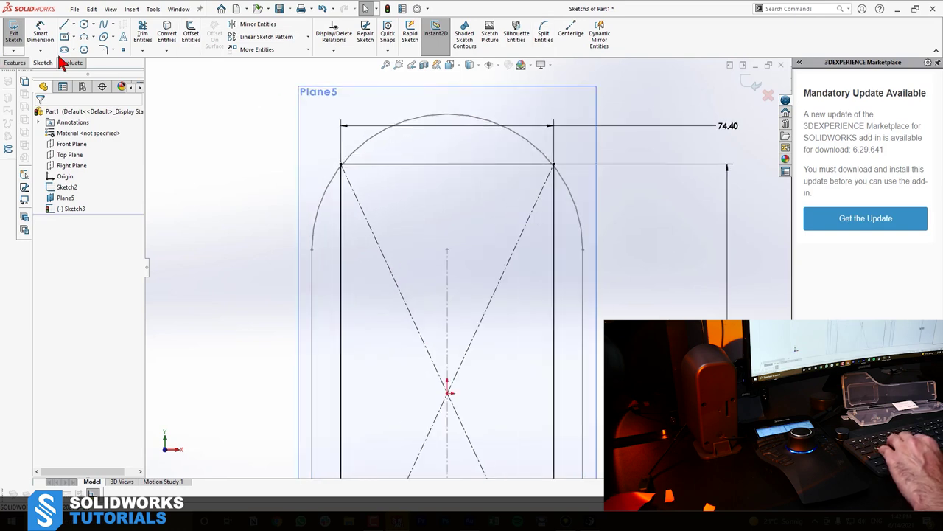
pyautogui.click(103, 52)
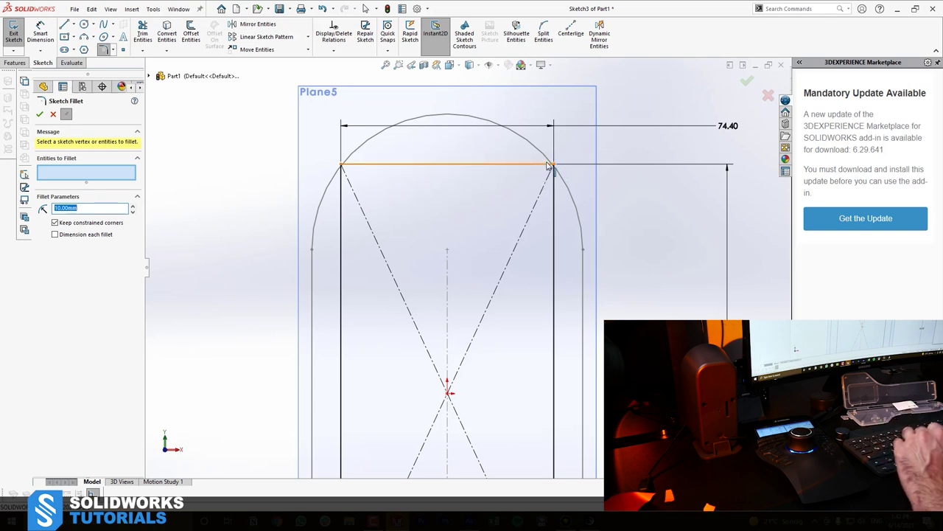
pyautogui.click(54, 115)
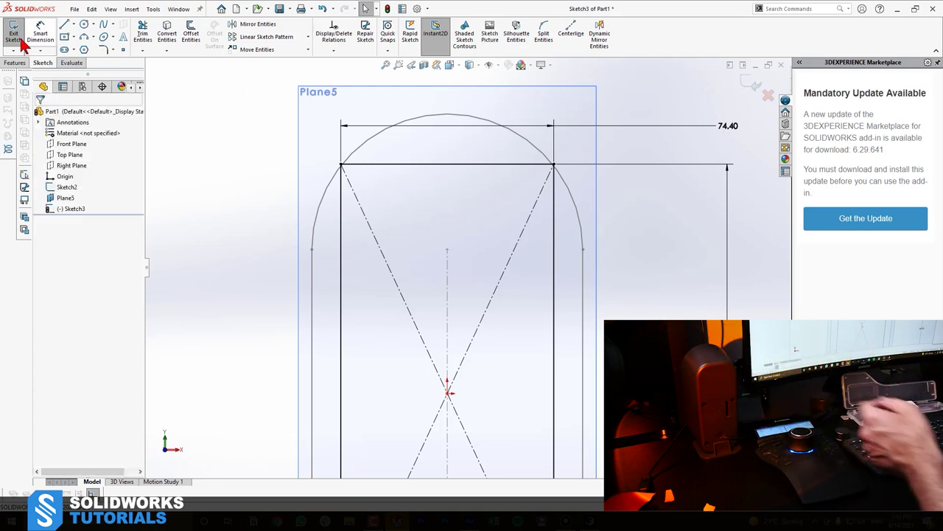
pyautogui.click(85, 39)
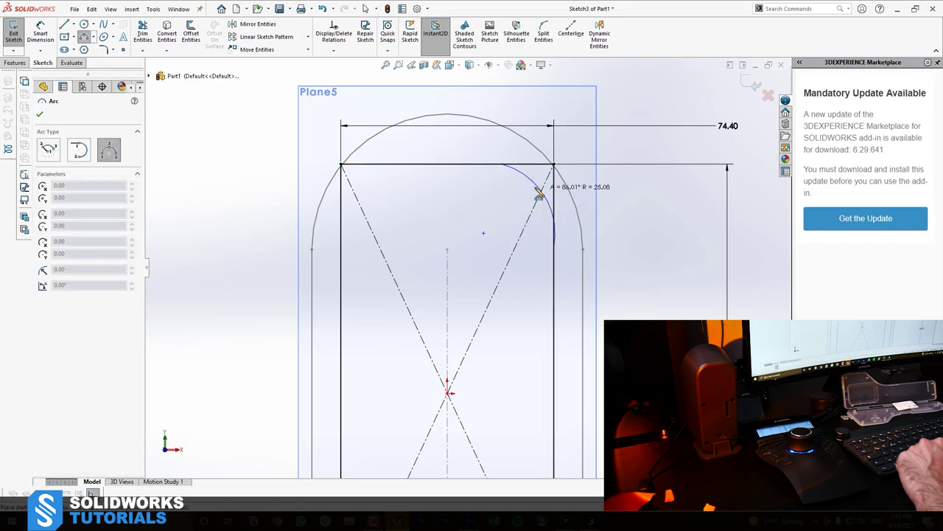
pyautogui.click(539, 193)
pyautogui.press('Escape')
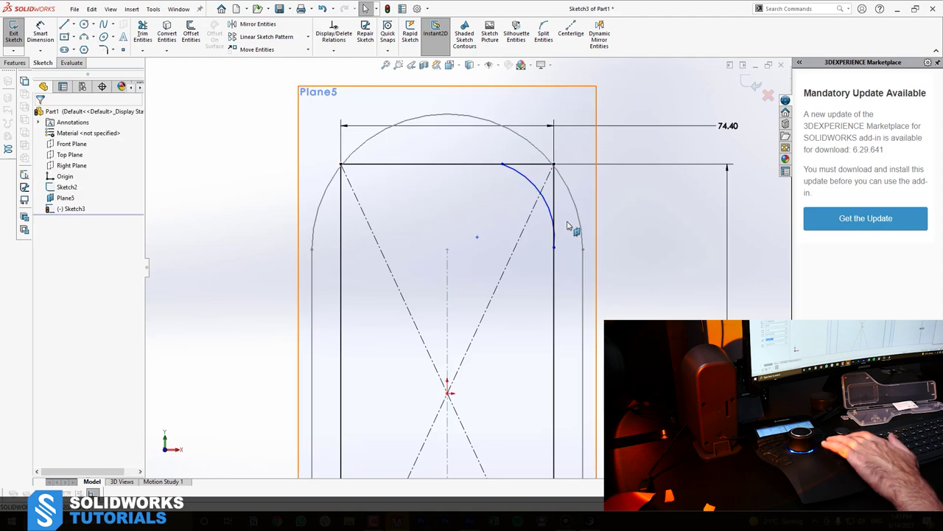
# Make the corner arc tangent to both the rectangle's top side and its right side.
pyautogui.scroll(-3, 538, 221)
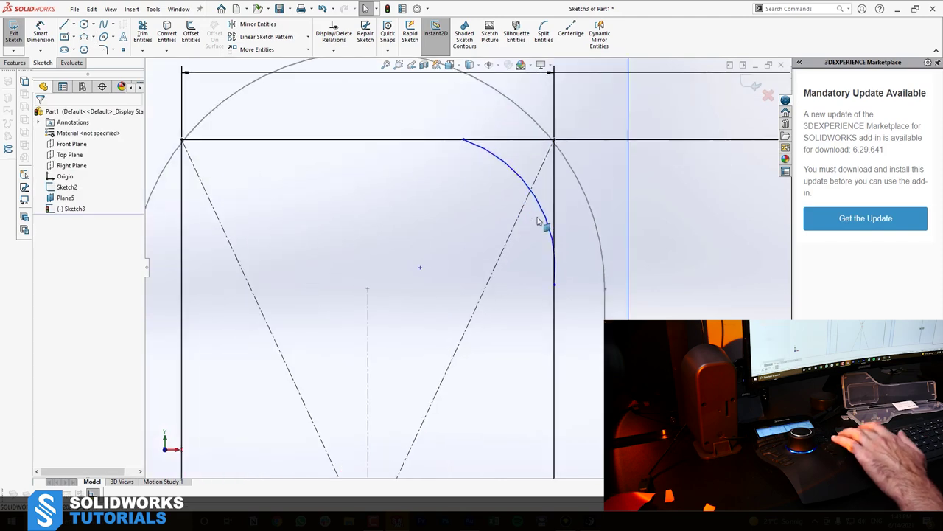
pyautogui.click(491, 154)
pyautogui.keyDown('ctrl'); pyautogui.click(489, 140); pyautogui.keyUp('ctrl')
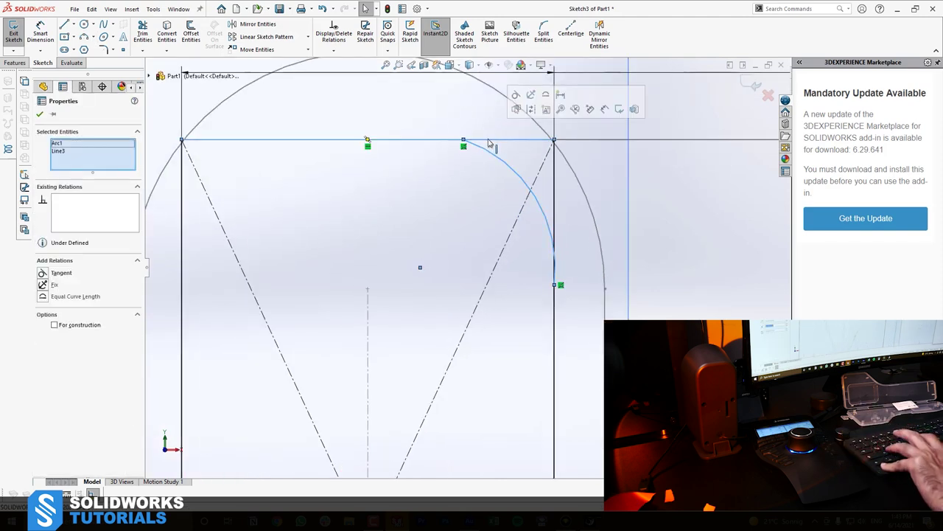
pyautogui.click(516, 95)
pyautogui.click(644, 217)
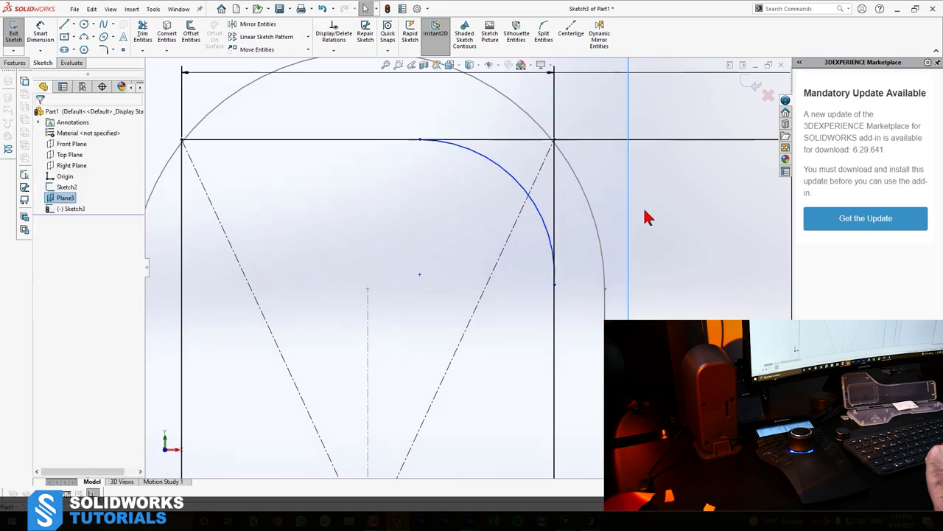
pyautogui.click(554, 233)
pyautogui.keyDown('ctrl'); pyautogui.click(555, 225); pyautogui.keyUp('ctrl')
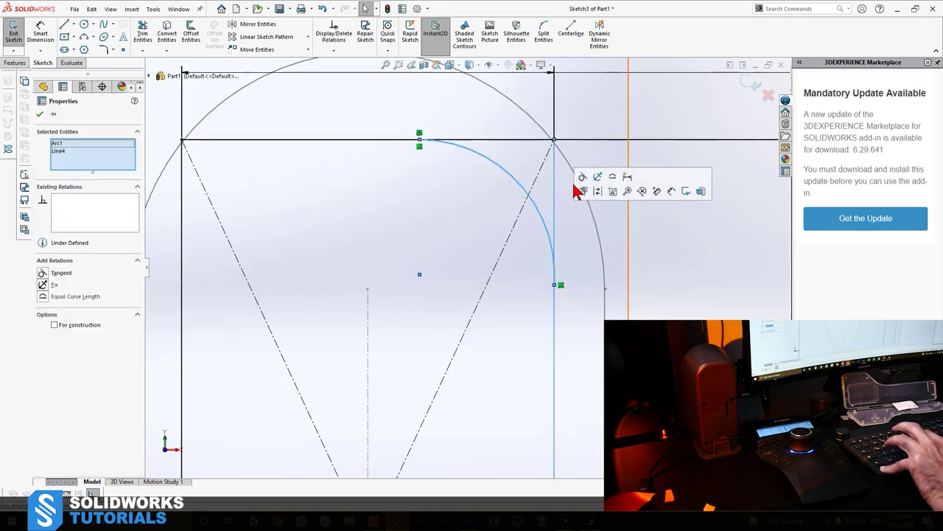
pyautogui.click(583, 180)
pyautogui.click(722, 293)
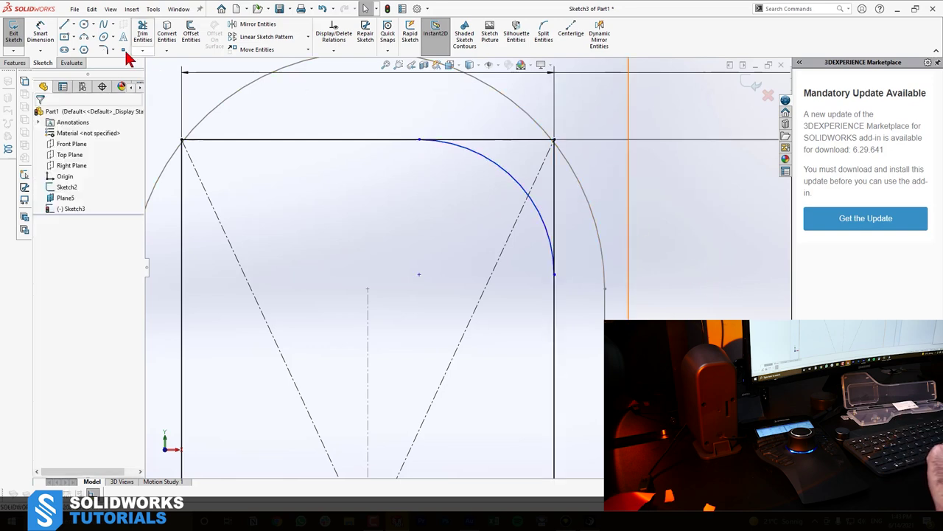
# Dimension the arc length of the corner arc and set it to 41 mm.
pyautogui.click(419, 140)
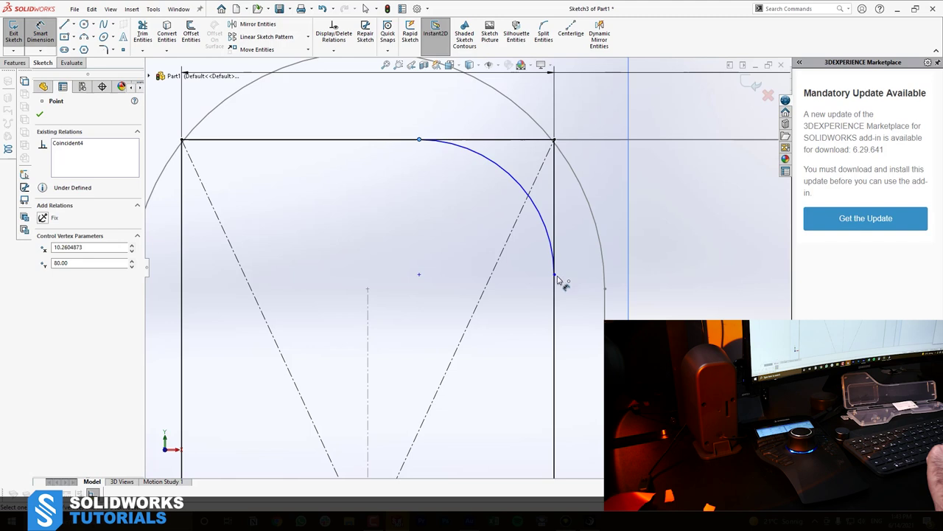
pyautogui.click(514, 180)
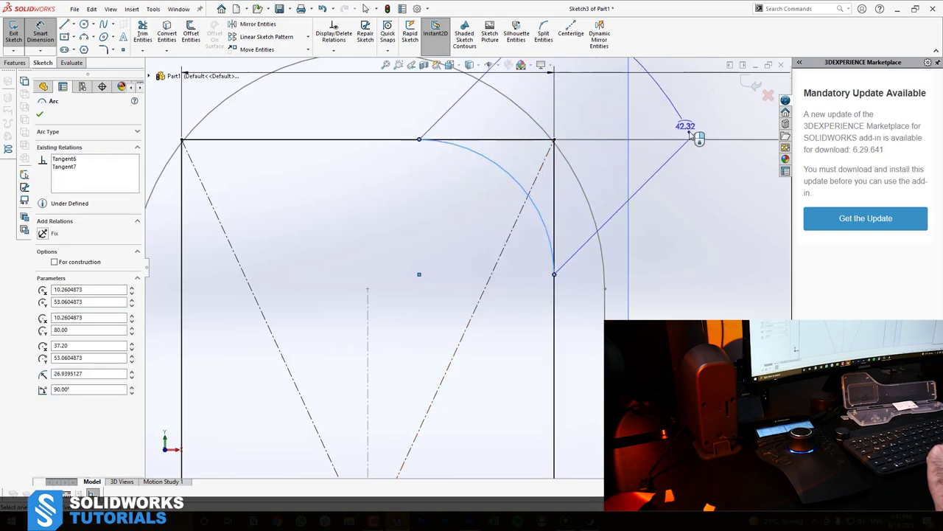
pyautogui.click(639, 118)
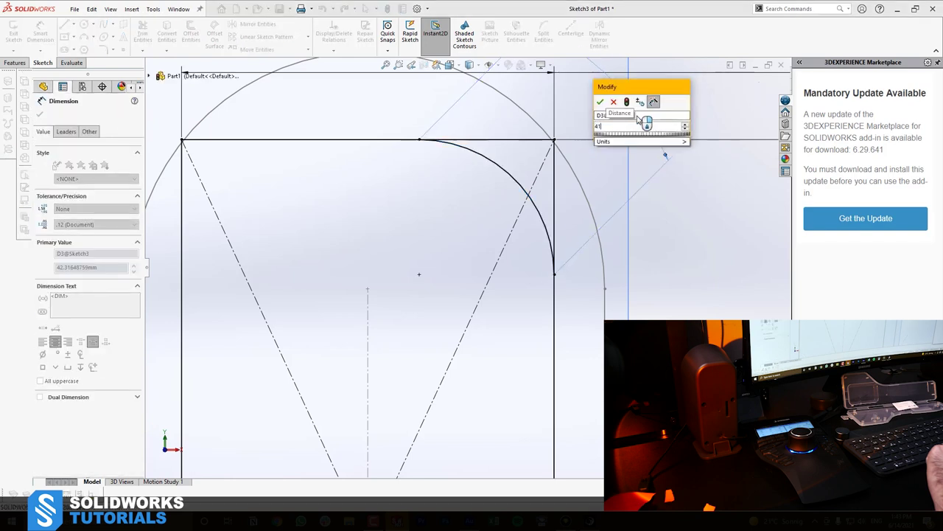
pyautogui.press('Return')
pyautogui.click(698, 222)
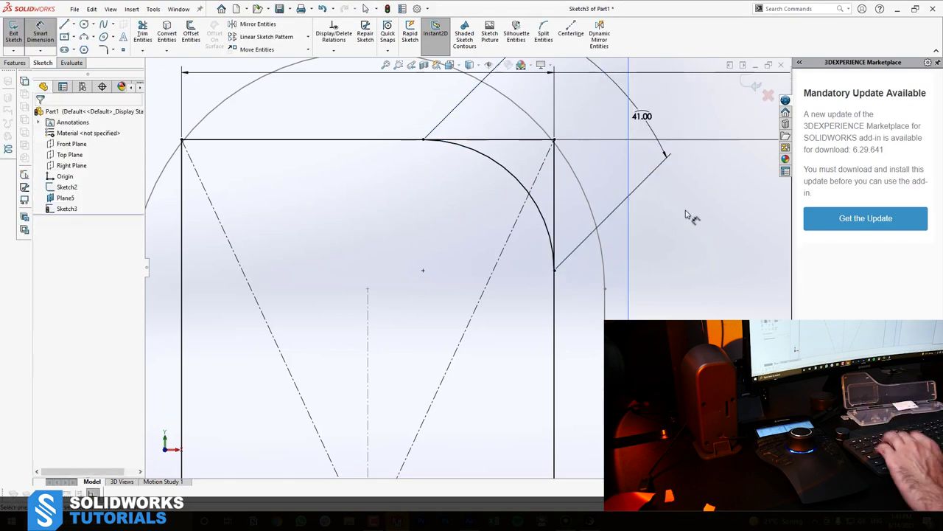
# Inspect the sketch's closed regions by switching shaded sketch contours on and back off.
pyautogui.scroll(5, 557, 212)
pyautogui.scroll(-3, 413, 250)
pyautogui.scroll(-2, 488, 240)
pyautogui.scroll(4, 471, 266)
pyautogui.scroll(-1, 490, 264)
pyautogui.scroll(2, 545, 269)
pyautogui.scroll(-5, 501, 341)
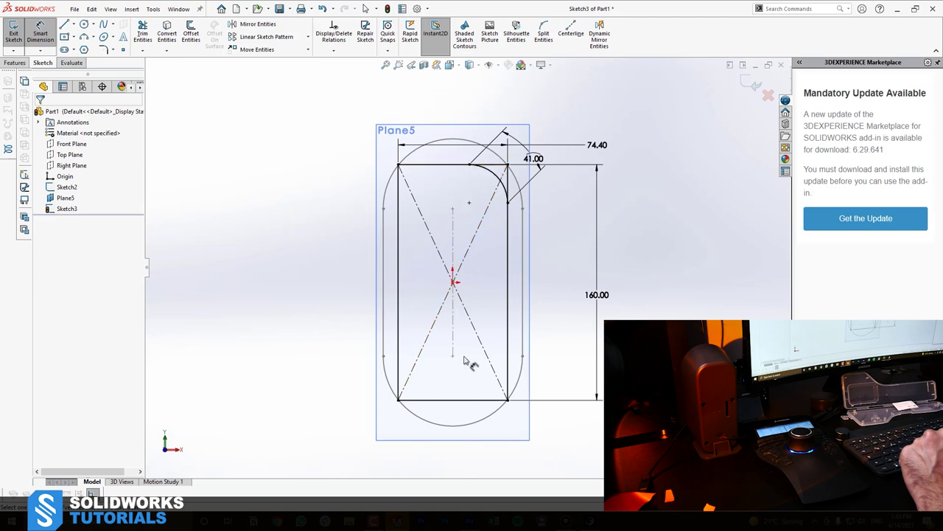
pyautogui.click(464, 34)
pyautogui.scroll(2, 453, 195)
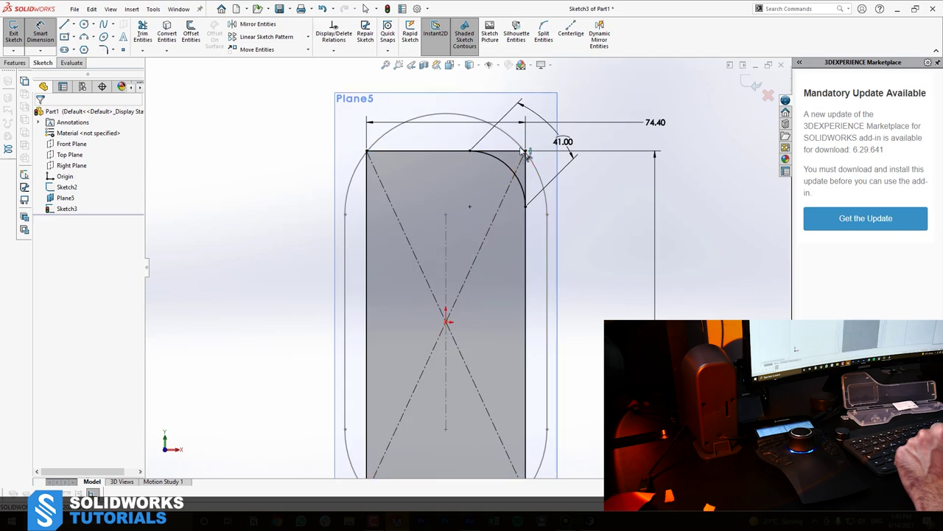
pyautogui.click(471, 48)
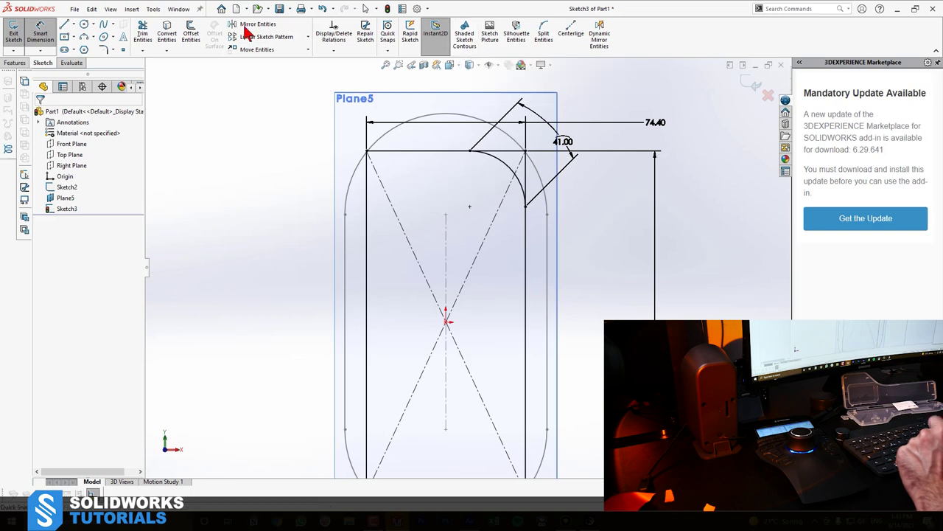
# Try power-trimming the line segments outside the corner arc without keeping them as construction geometry, and undo the trim.
pyautogui.click(143, 30)
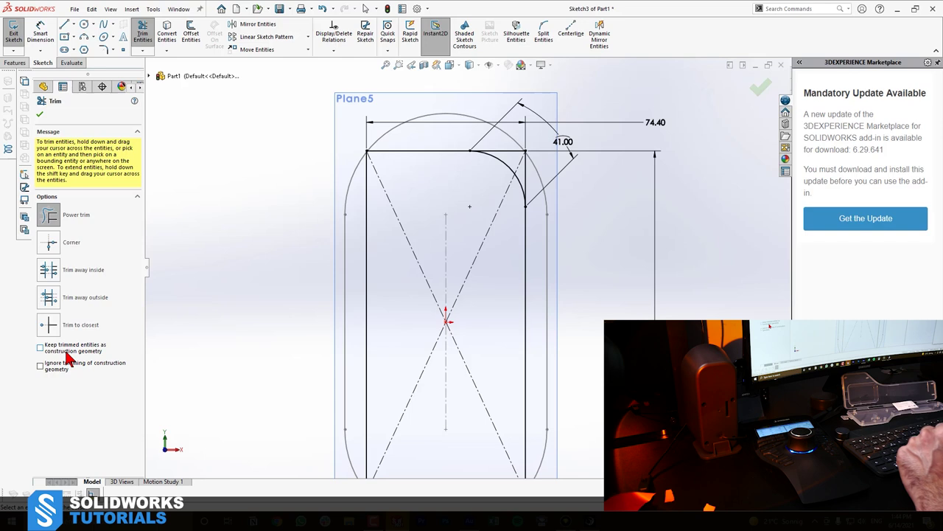
pyautogui.moveTo(504, 151)
pyautogui.mouseDown()
pyautogui.moveTo(536, 190)
pyautogui.moveTo(531, 183)
pyautogui.moveTo(560, 302)
pyautogui.mouseUp()
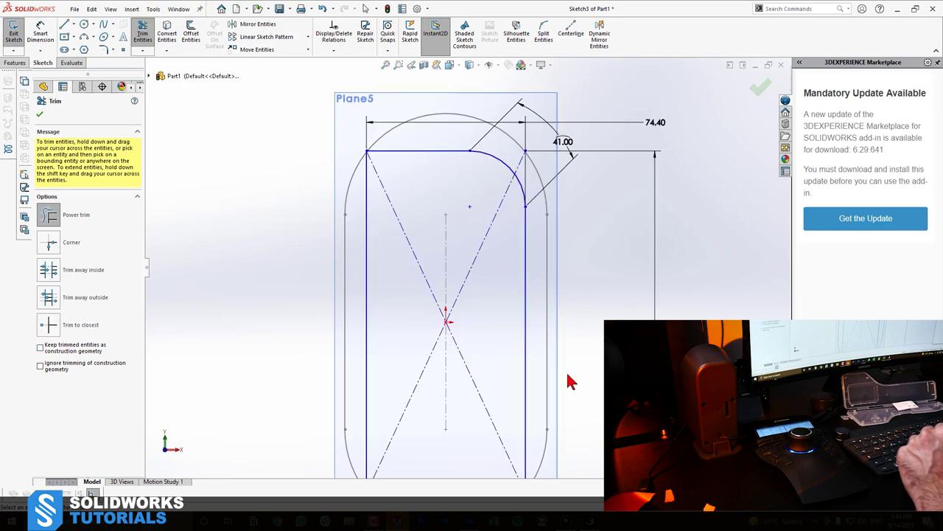
pyautogui.scroll(4, 524, 205)
pyautogui.scroll(-2, 393, 346)
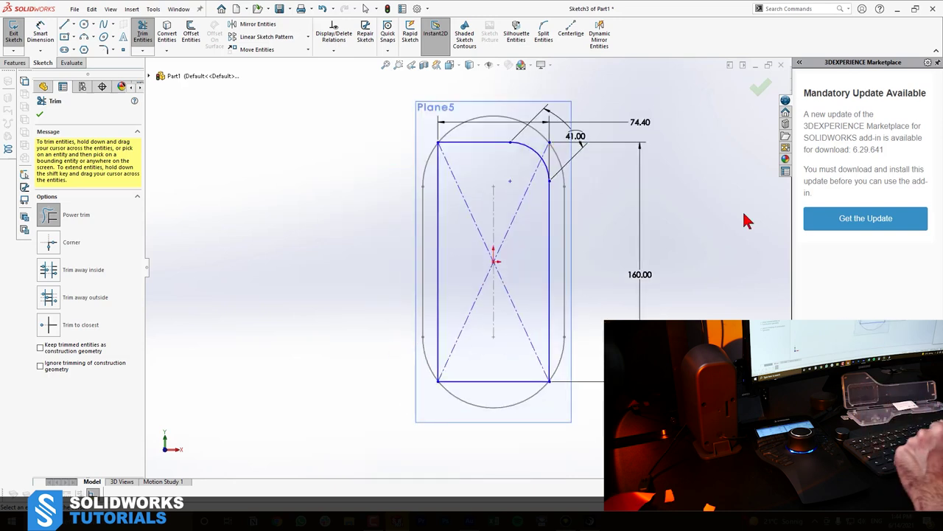
pyautogui.press('Escape')
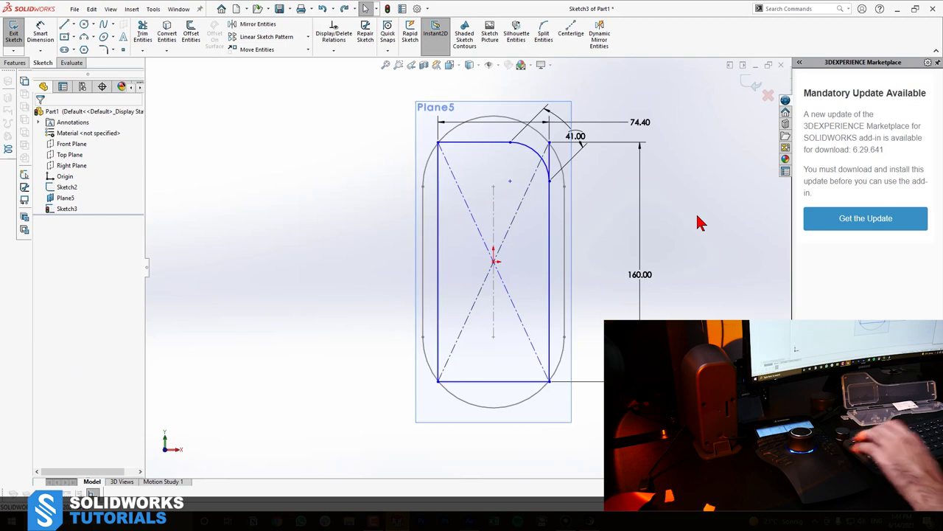
pyautogui.hotkey('ctrl', 'z')
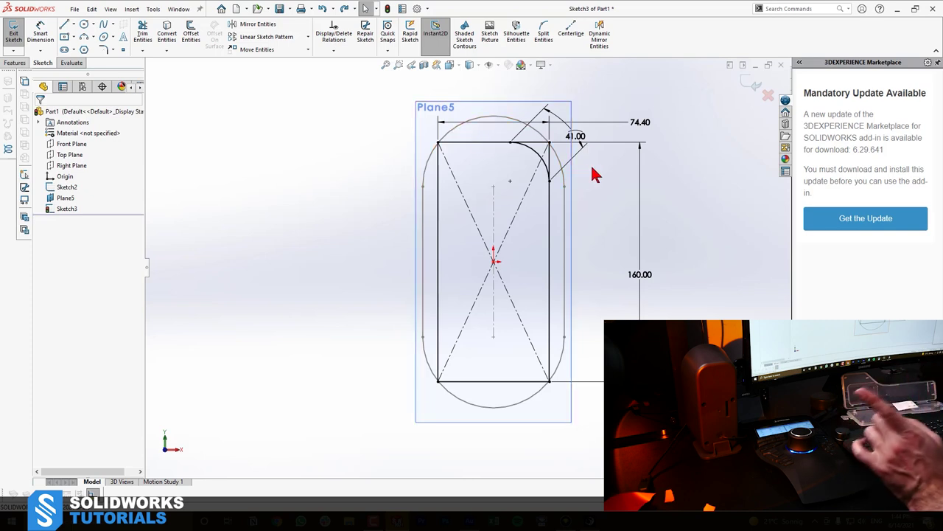
# Power-trim the top and right line segments outside the corner arc, keeping the trimmed entities as construction geometry.
pyautogui.scroll(-4, 520, 166)
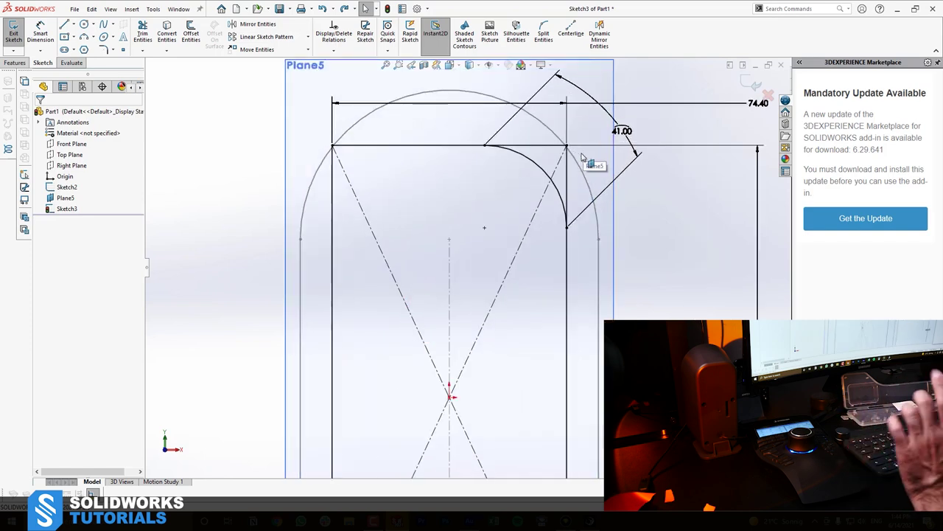
pyautogui.click(142, 33)
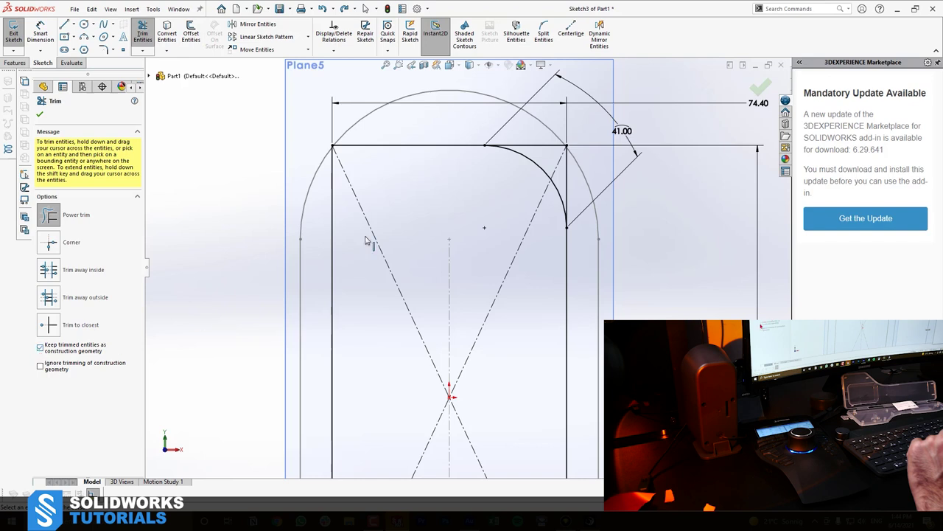
pyautogui.moveTo(538, 149); pyautogui.dragTo(532, 138)
pyautogui.moveTo(578, 183); pyautogui.dragTo(563, 178)
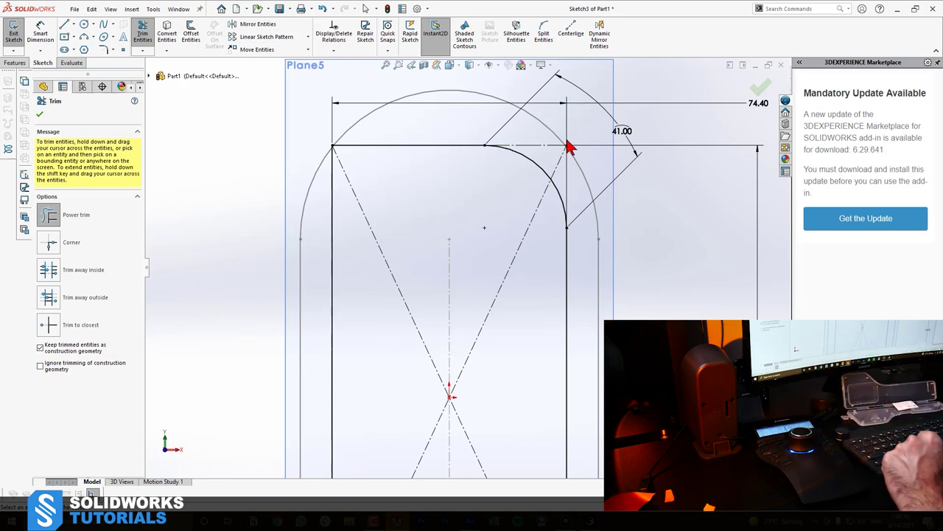
pyautogui.press('f')
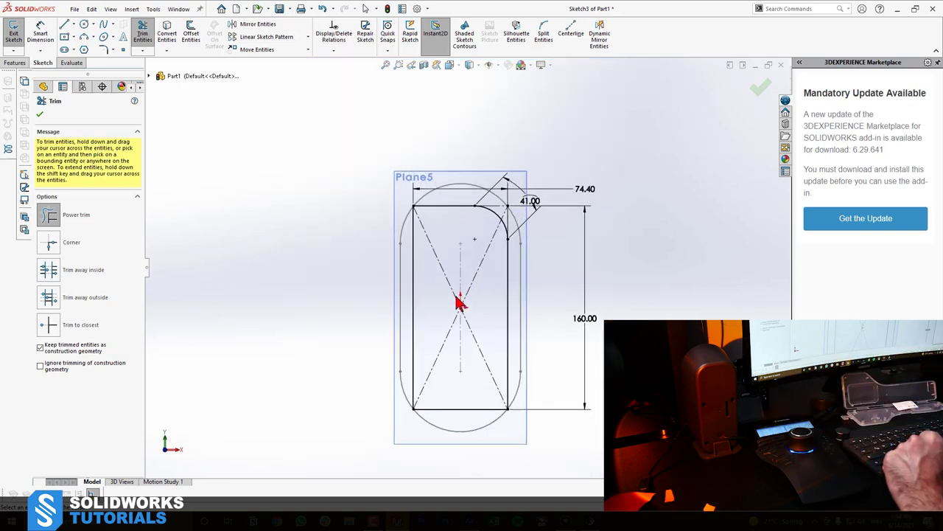
# Check the corner arc's radius with a trial dimension without placing it.
pyautogui.press('Escape')
pyautogui.scroll(-2, 400, 232)
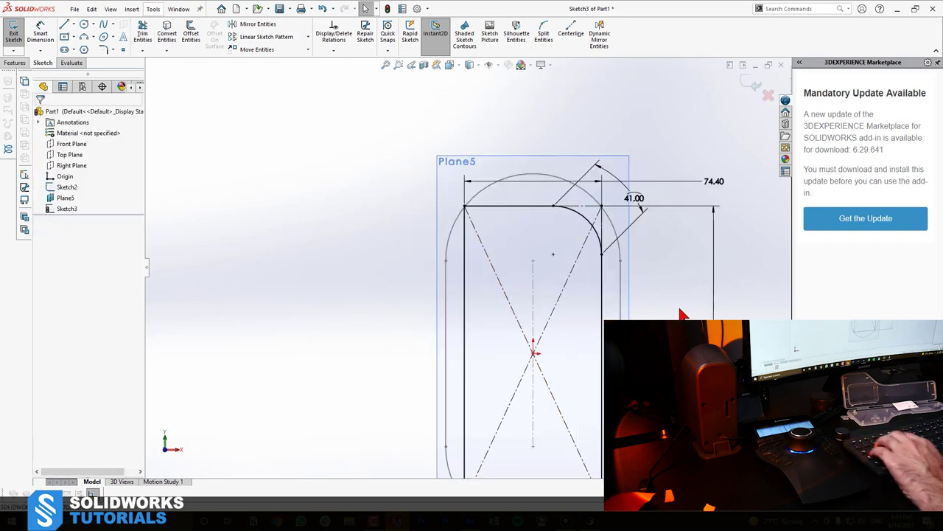
pyautogui.press('d')
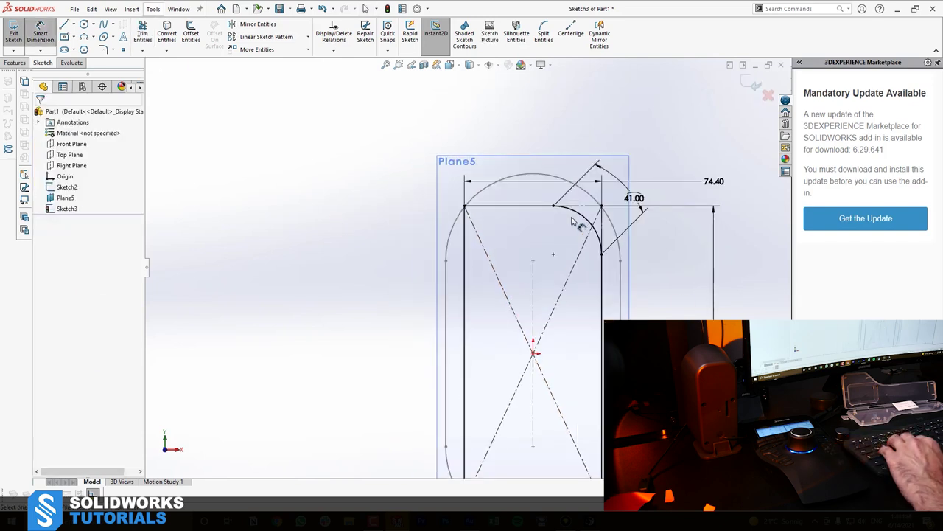
pyautogui.click(582, 221)
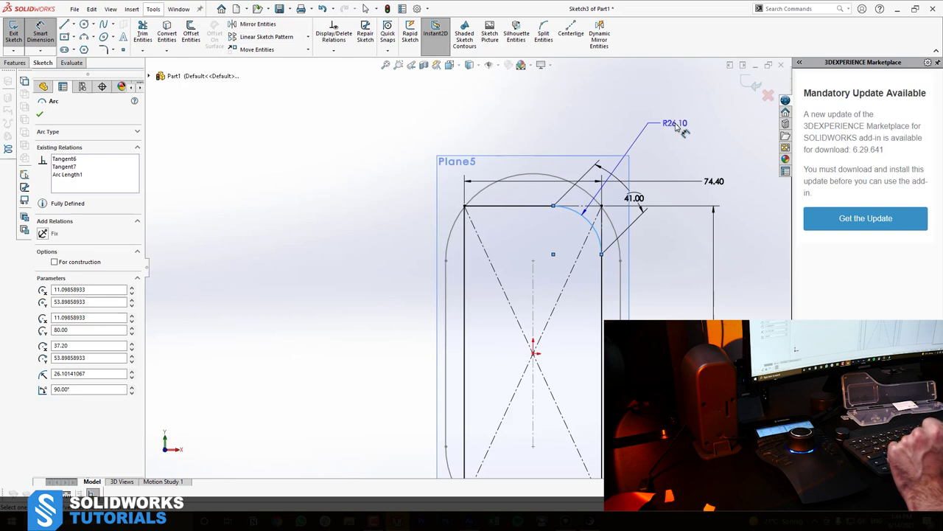
pyautogui.press('Escape')
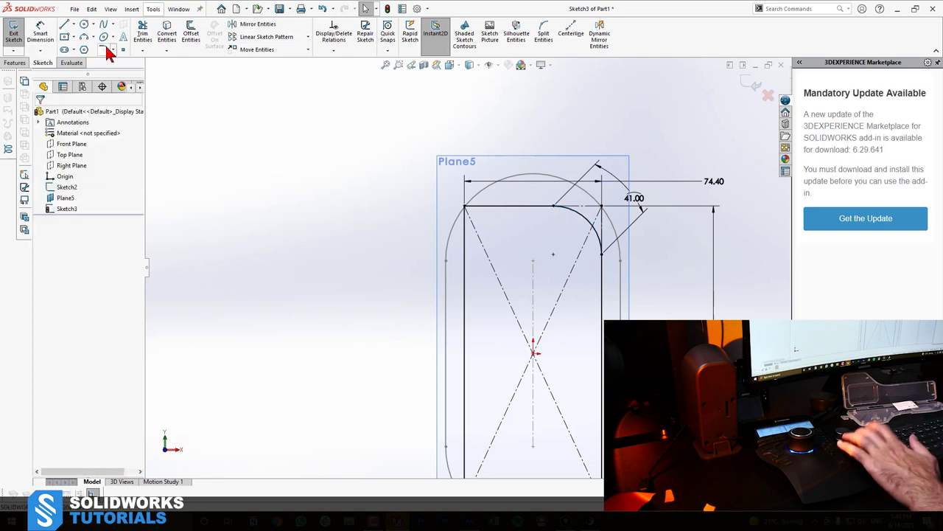
# Fillet the rectangle's three remaining sharp corners with a 26.10 mm radius, keeping constrained corners.
pyautogui.click(104, 50)
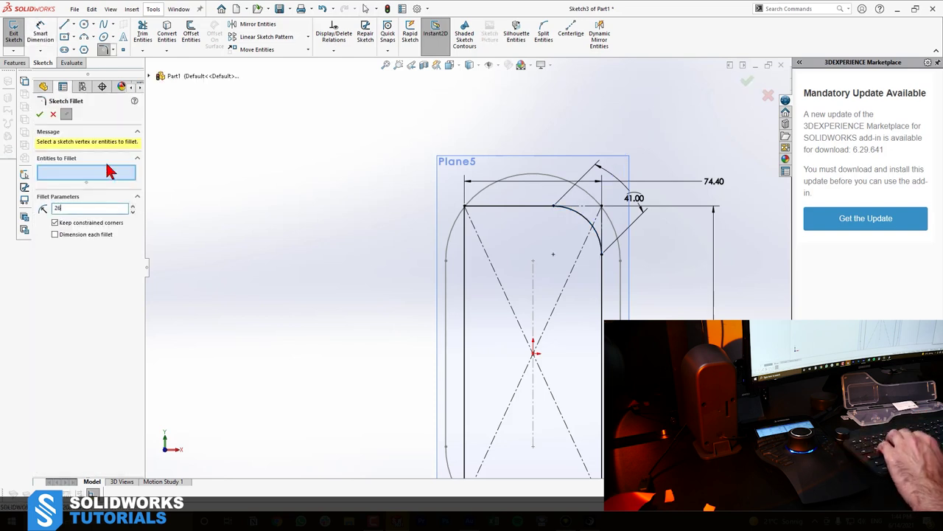
pyautogui.click(465, 207)
pyautogui.scroll(3, 551, 392)
pyautogui.scroll(-4, 531, 412)
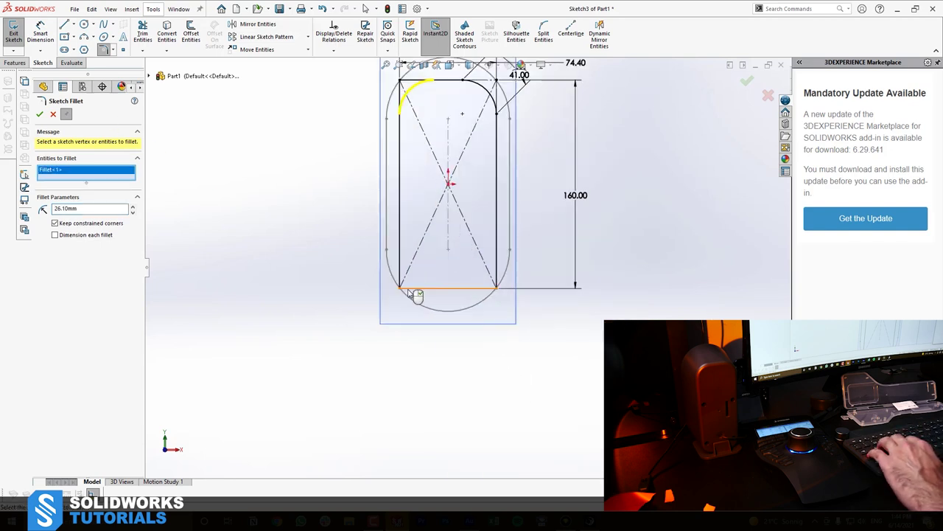
pyautogui.click(400, 289)
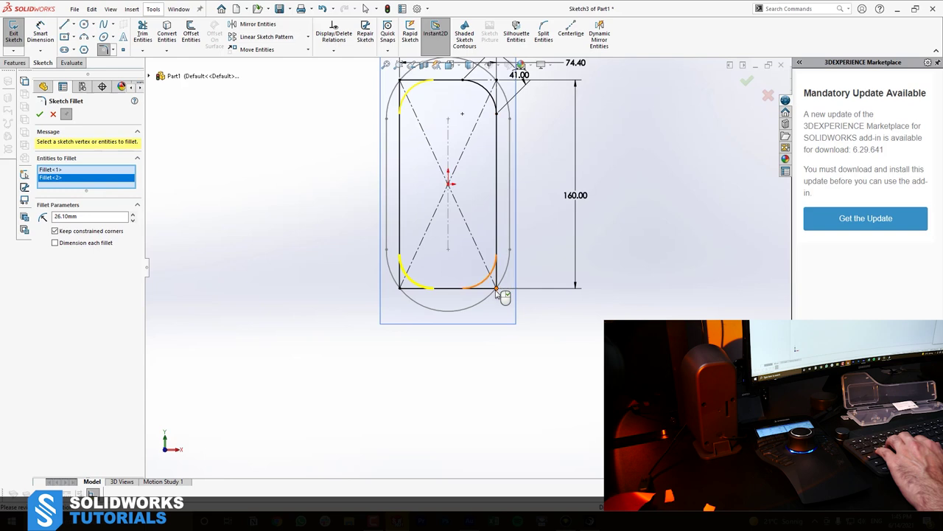
pyautogui.click(498, 289)
pyautogui.press('Return')
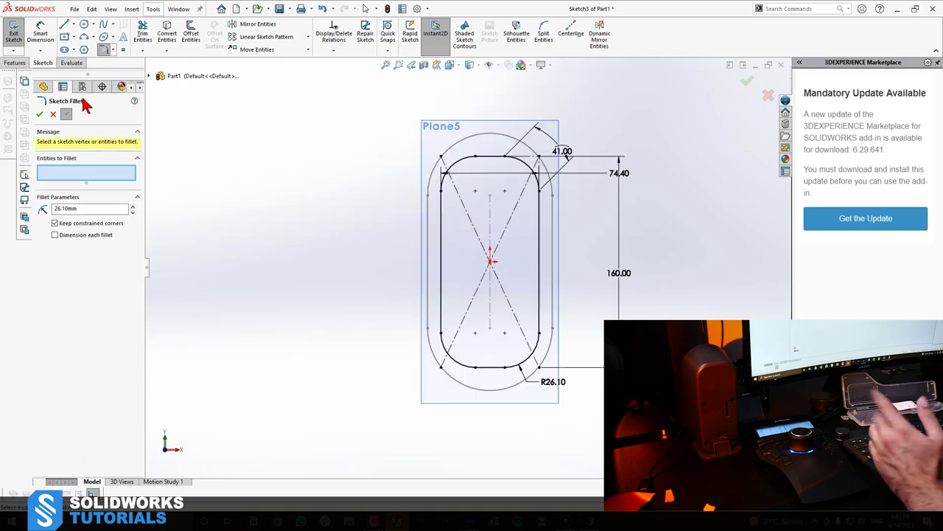
pyautogui.click(53, 114)
# Exit the rear profile sketch and hide Plane5.
pyautogui.scroll(-2, 469, 280)
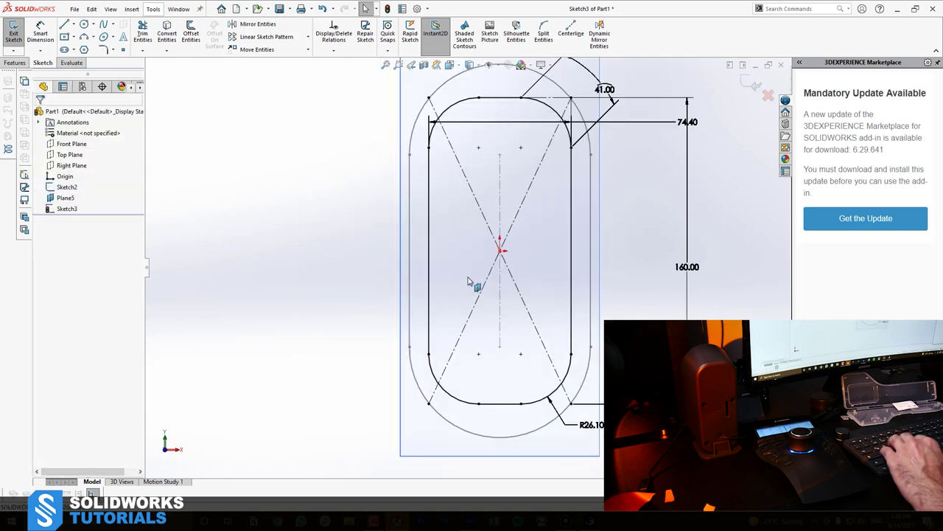
pyautogui.scroll(1, 496, 253)
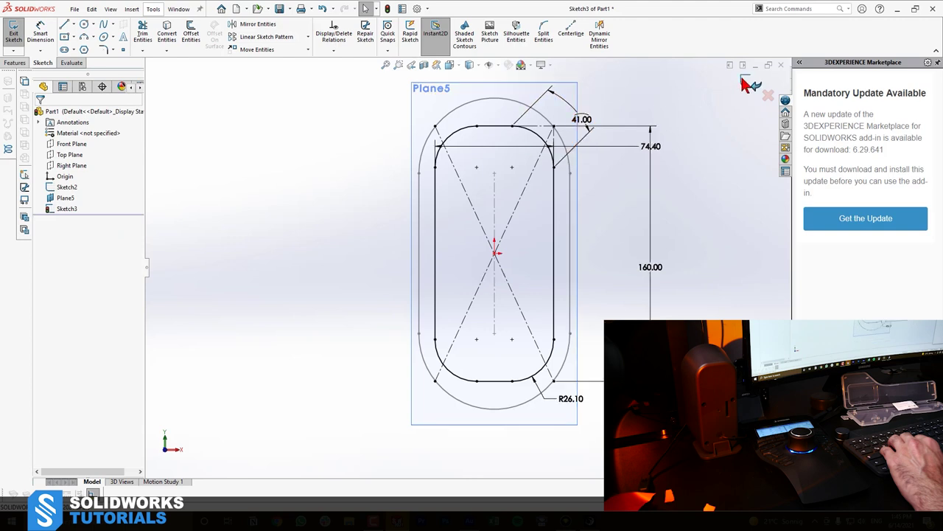
pyautogui.click(713, 214)
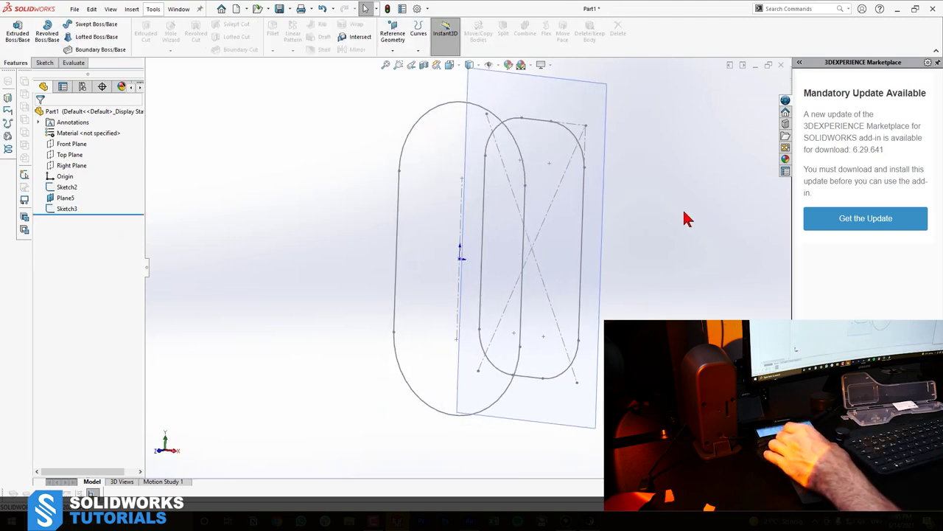
pyautogui.click(502, 146)
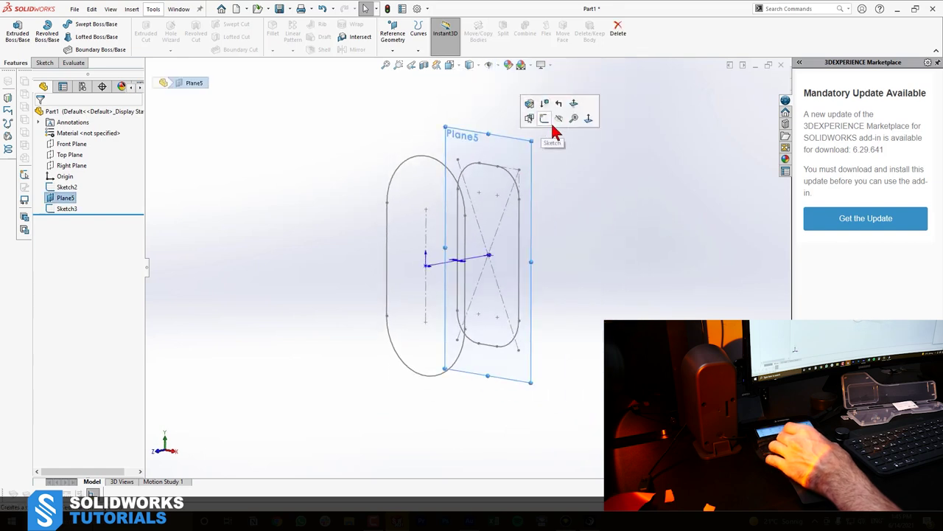
pyautogui.click(555, 121)
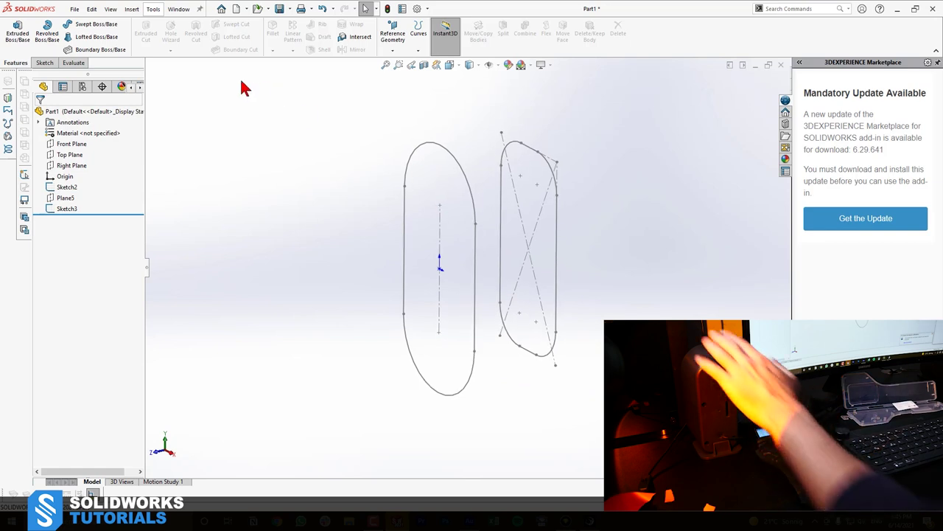
# Try a lofted boss from the front slot profile to the rear rounded rectangular profile.
pyautogui.click(83, 38)
pyautogui.click(455, 169)
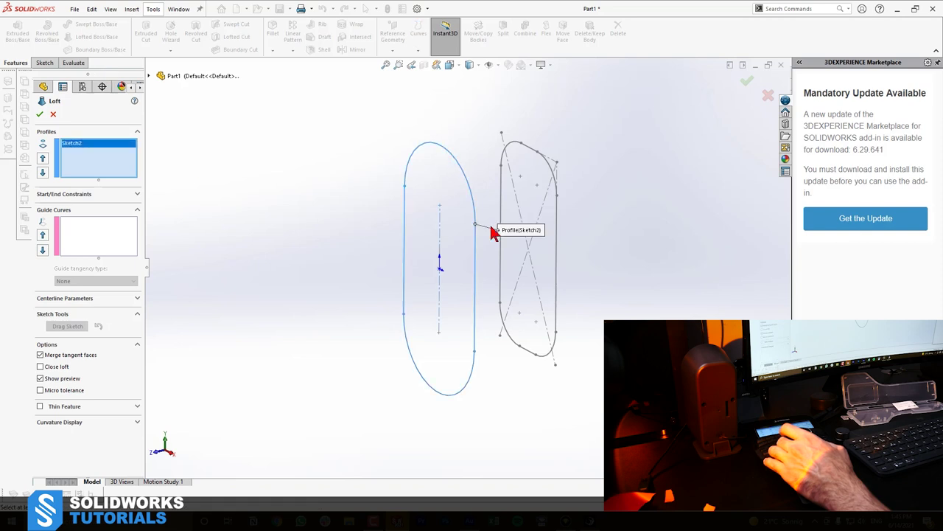
pyautogui.click(530, 153)
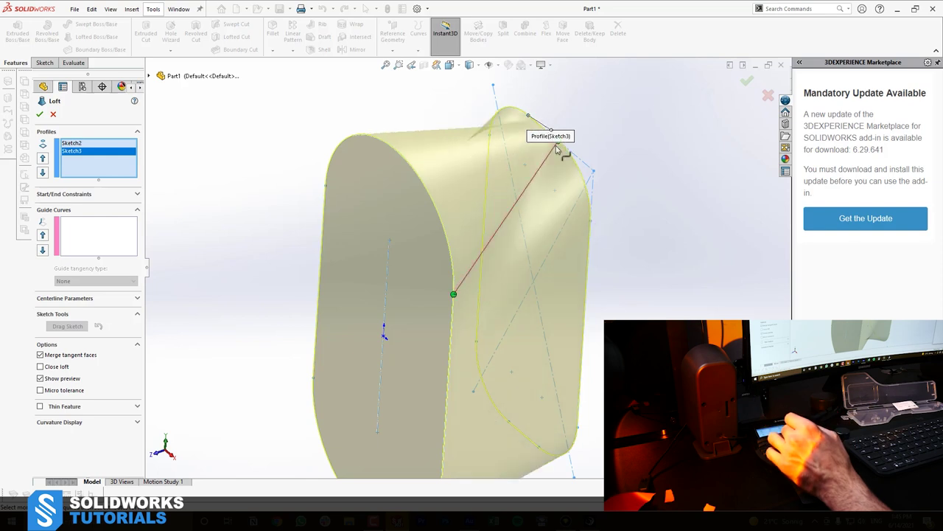
# Move the loft preview's rear connector to the lower end of the rear profile's corner arc and inspect the twist from several angles.
pyautogui.moveTo(559, 145); pyautogui.dragTo(591, 220)
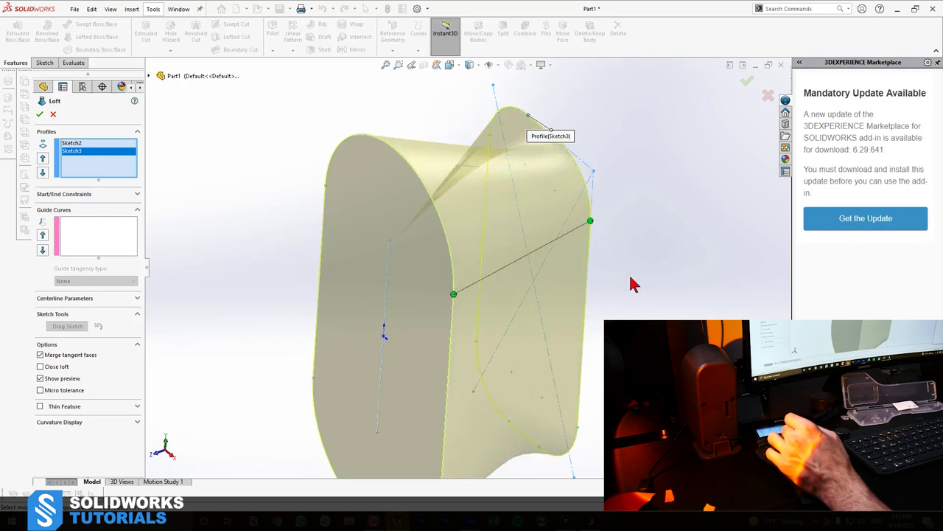
pyautogui.press('Left')
pyautogui.press('Left')
pyautogui.press('Left')
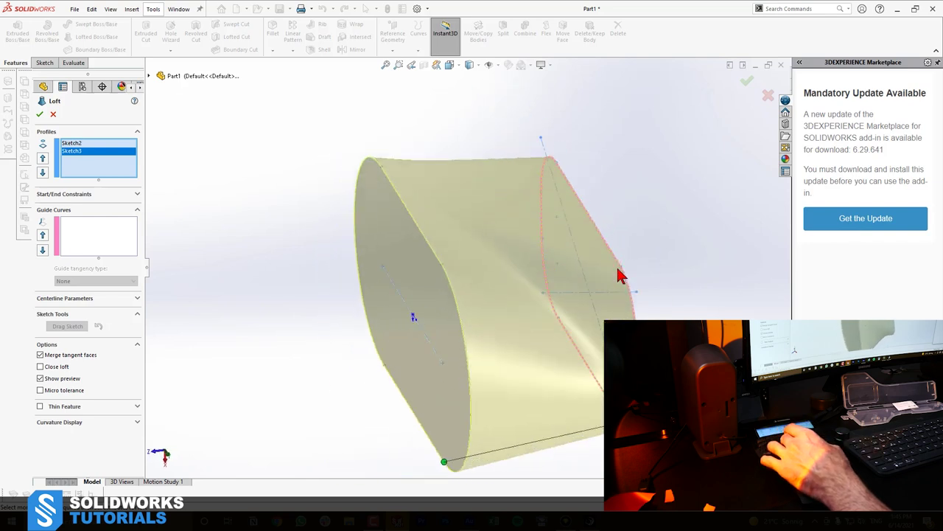
pyautogui.moveTo(610, 301); pyautogui.dragTo(547, 291, button='middle')
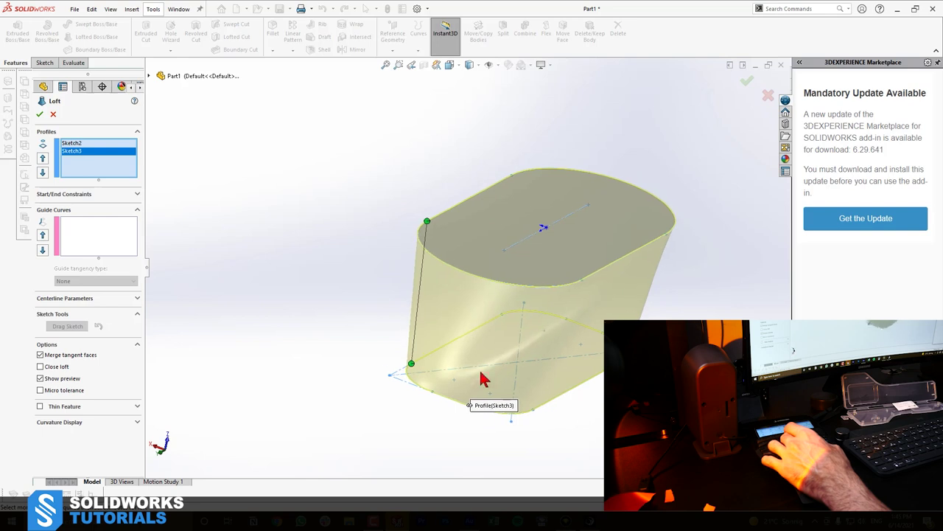
pyautogui.moveTo(480, 371); pyautogui.dragTo(496, 324, button='middle')
pyautogui.press('Left')
pyautogui.press('Left')
pyautogui.press('Left')
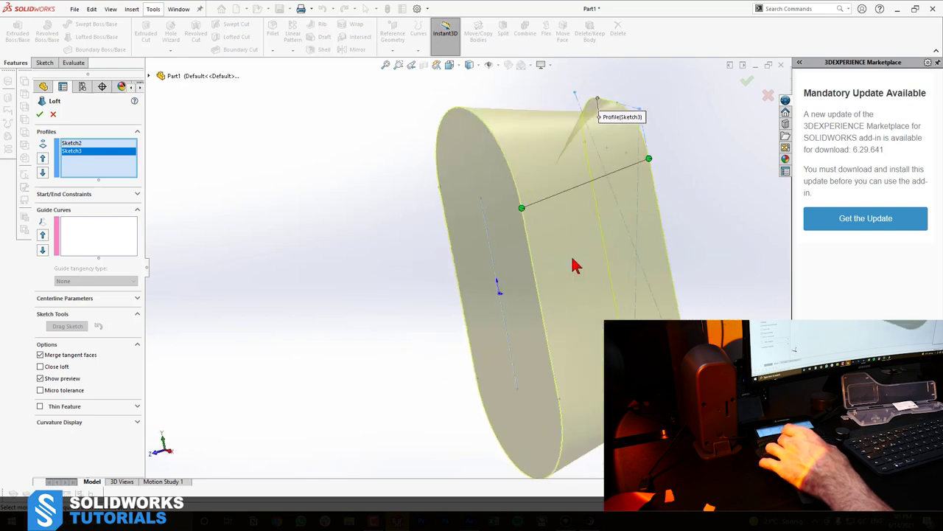
# Move the rear loft connector to the upper end of the corner arc, inspect the preview, and cancel the loft.
pyautogui.moveTo(656, 229); pyautogui.dragTo(647, 197, button='middle')
pyautogui.moveTo(641, 198); pyautogui.dragTo(661, 110)
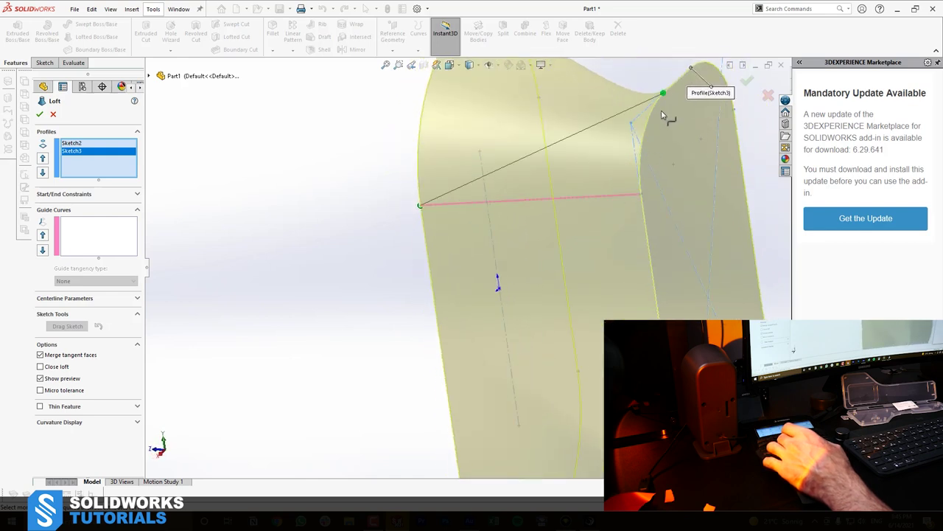
pyautogui.press('Left')
pyautogui.press('Left')
pyautogui.moveTo(625, 187); pyautogui.dragTo(488, 95, button='middle')
pyautogui.press('Left')
pyautogui.press('Left')
pyautogui.press('Left')
pyautogui.press('Left')
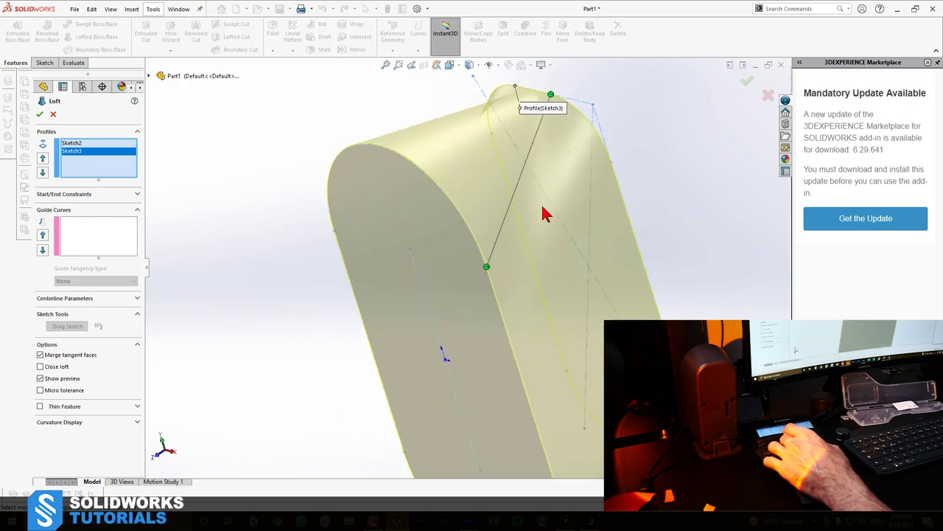
pyautogui.click(53, 115)
# Start a sketch on the Right Plane and draw a line joining the top ends of the front and rear profiles.
pyautogui.moveTo(436, 177); pyautogui.dragTo(452, 182, button='middle')
pyautogui.scroll(2, 452, 183)
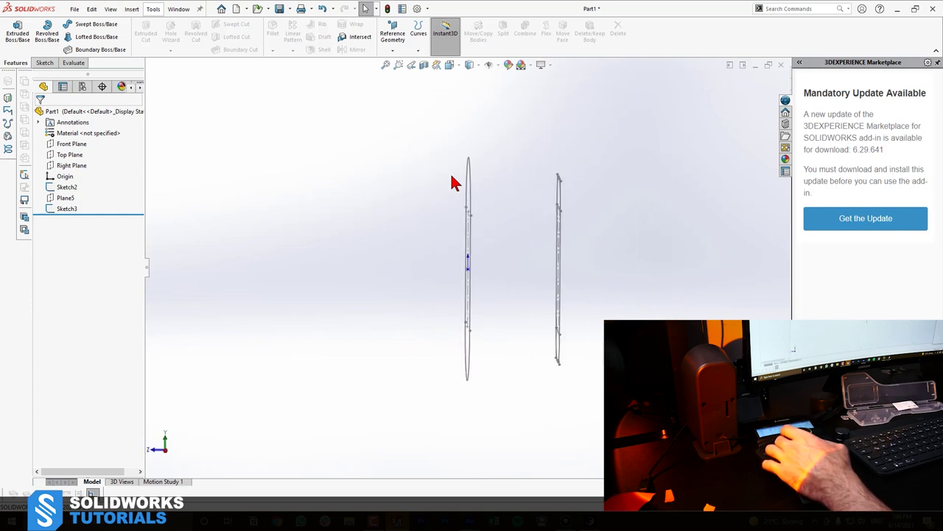
pyautogui.hotkey('ctrl', '1')
pyautogui.hotkey('ctrl', '4')
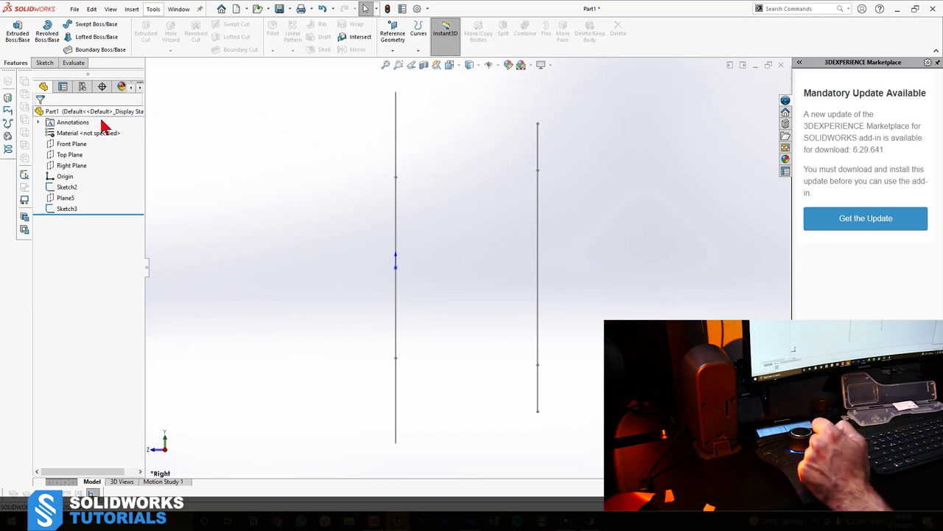
pyautogui.click(71, 165)
pyautogui.click(79, 151)
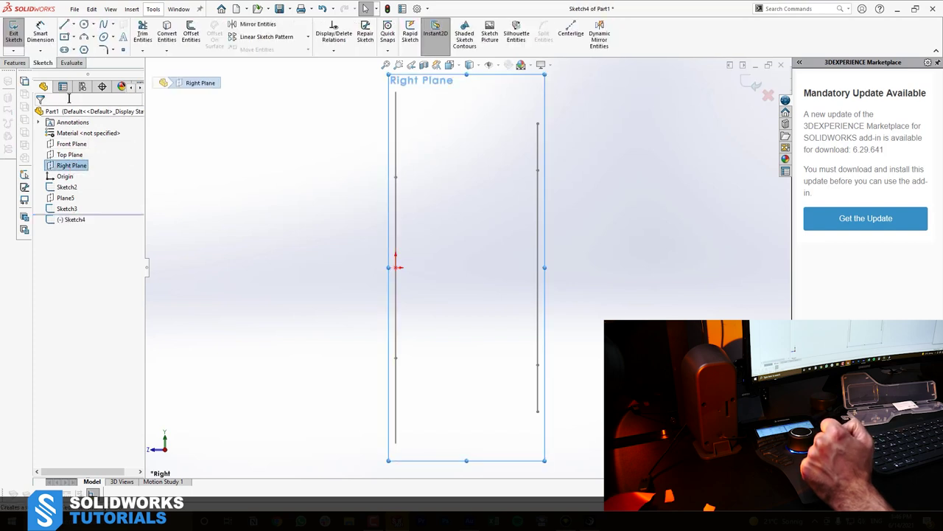
pyautogui.click(67, 27)
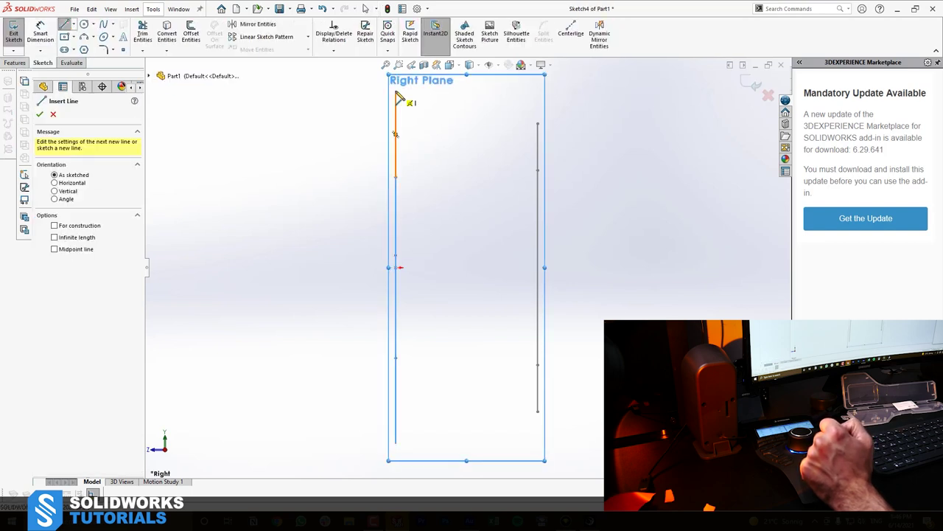
pyautogui.click(396, 92)
pyautogui.click(537, 123)
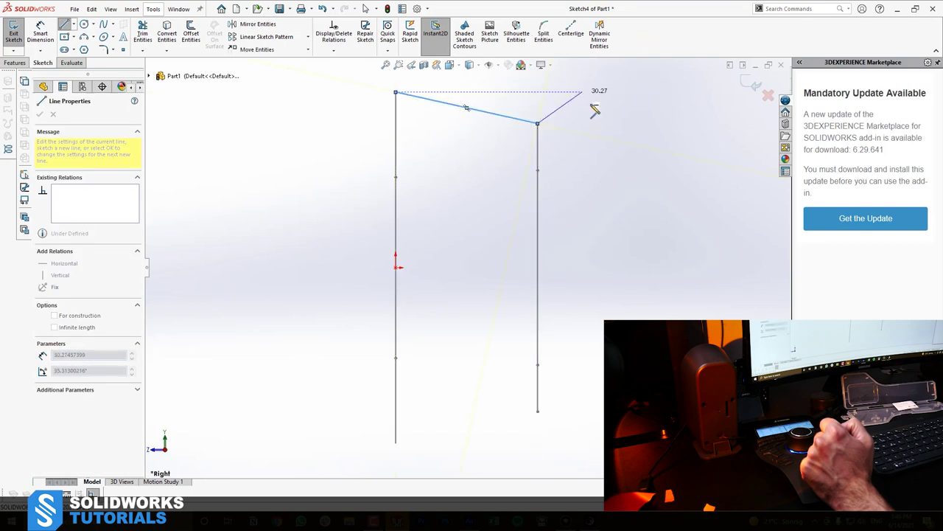
pyautogui.press('Escape')
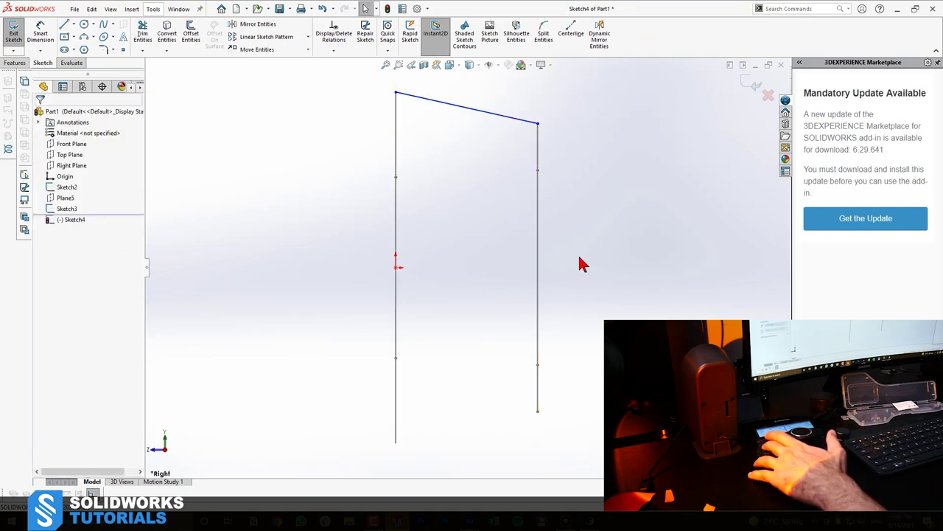
# Draw a second line joining the bottom ends of the front and rear profiles.
pyautogui.press('l')
pyautogui.click(396, 443)
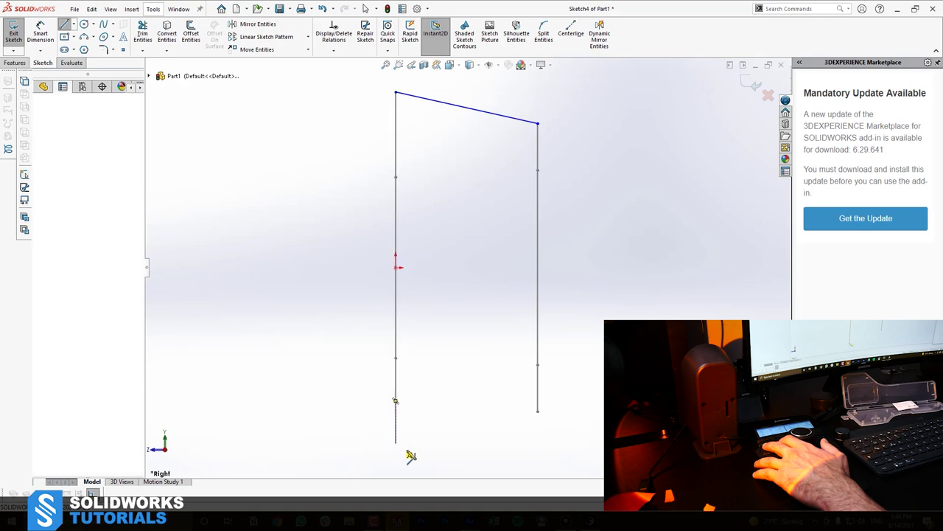
pyautogui.click(539, 414)
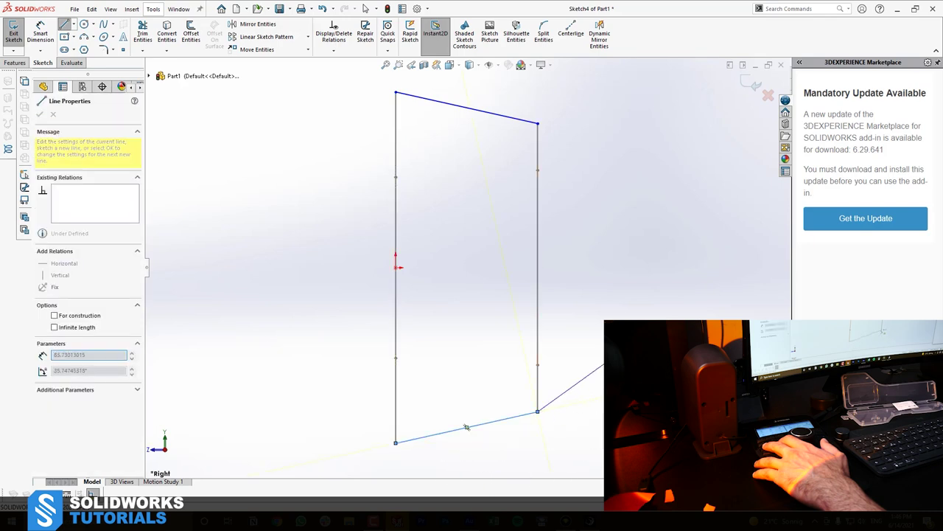
pyautogui.press('Escape')
# Pull the upper line's front endpoint off the slot profile and attach it to the slot's top arc with a Pierce relation.
pyautogui.press('f')
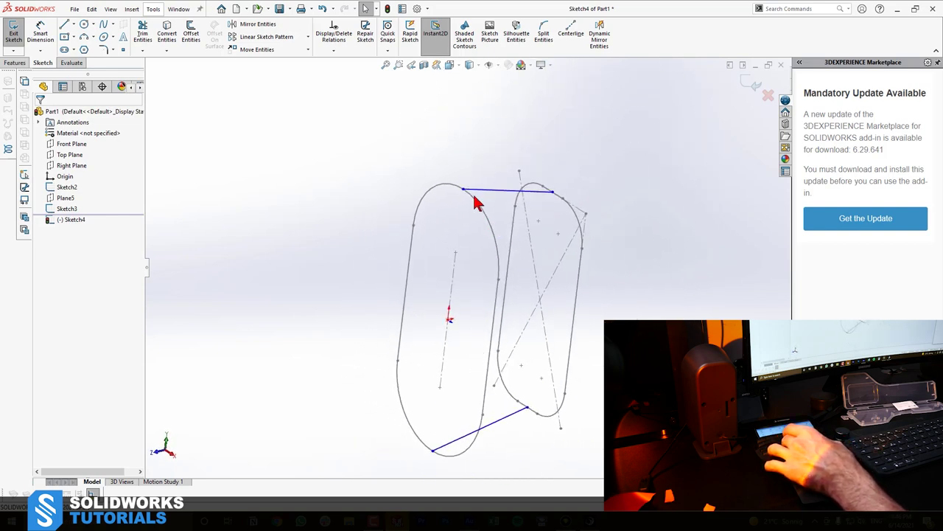
pyautogui.moveTo(463, 188); pyautogui.dragTo(466, 159)
pyautogui.click(390, 139)
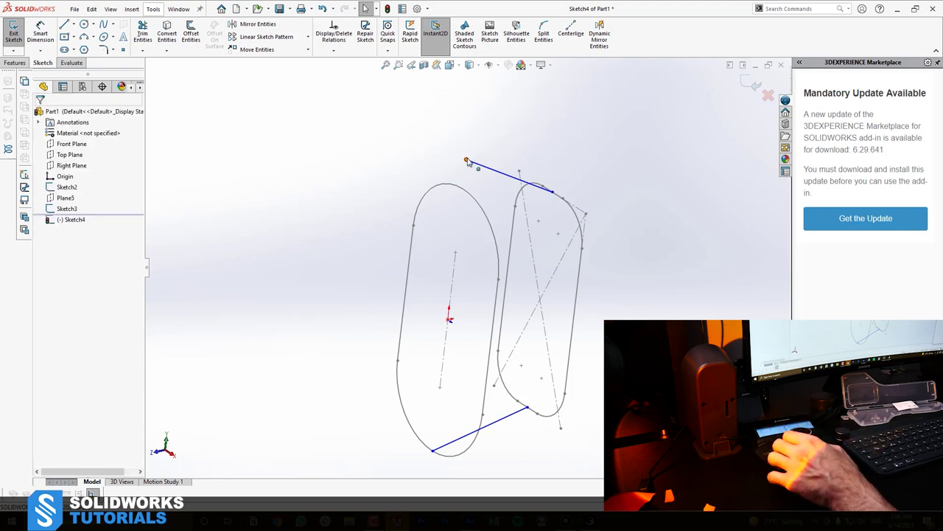
pyautogui.click(467, 161)
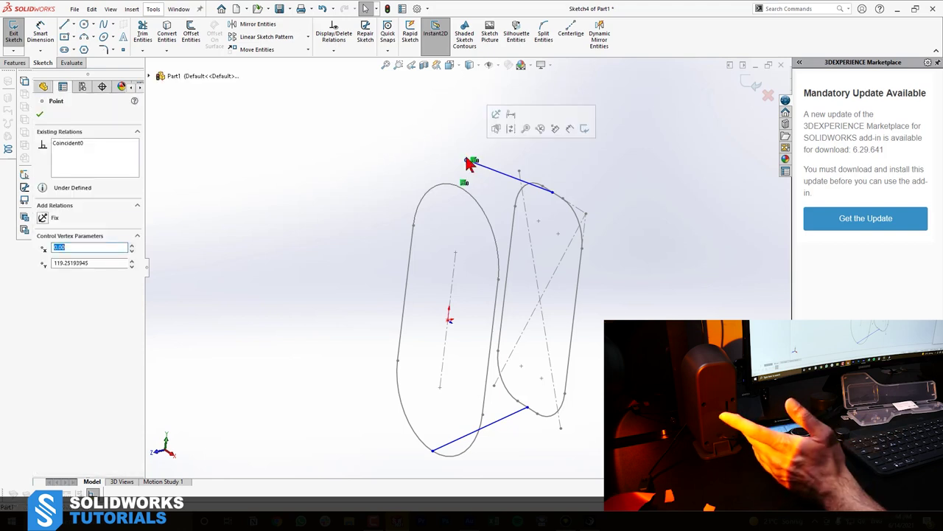
pyautogui.hotkey('ctrl', 'Down')
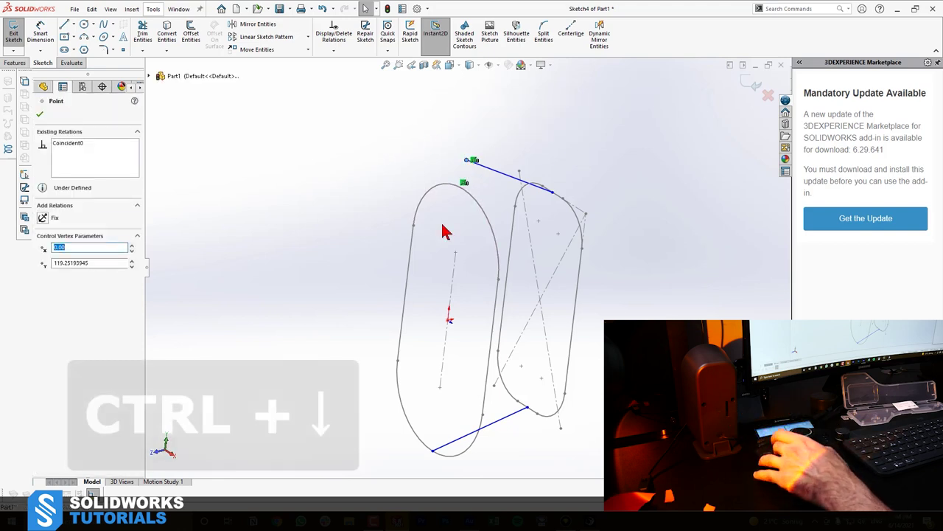
pyautogui.keyDown('ctrl'); pyautogui.click(459, 190); pyautogui.keyUp('ctrl')
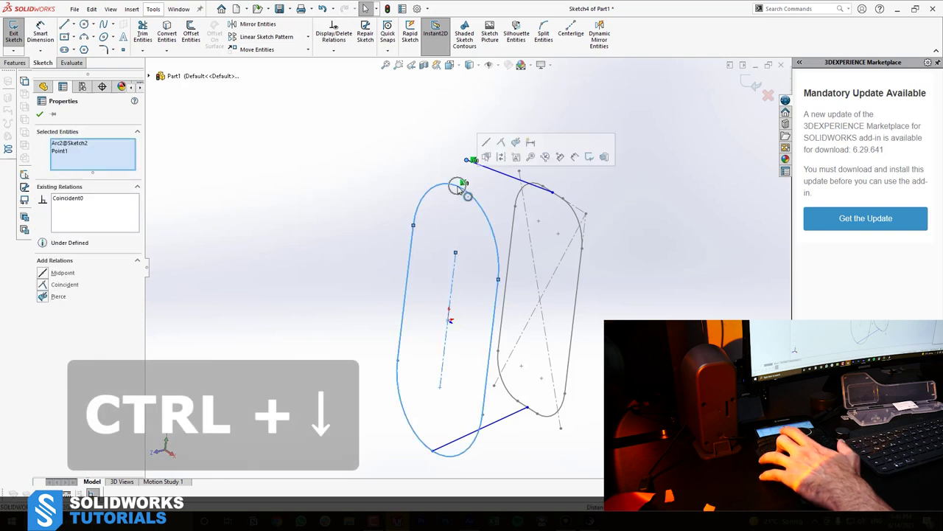
pyautogui.click(43, 297)
pyautogui.click(210, 296)
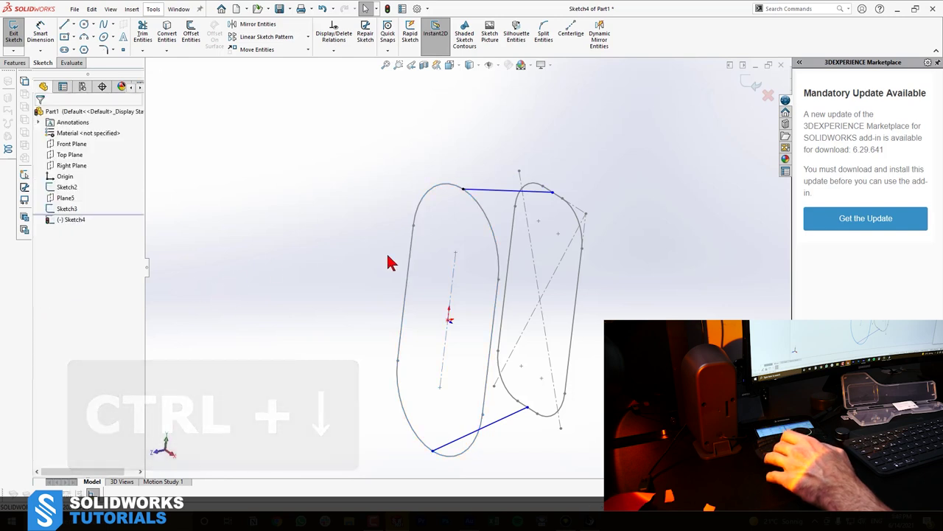
# Attach the upper line's rear endpoint to the straight top edge of the rear profile with a Pierce relation.
pyautogui.click(553, 195)
pyautogui.keyDown('ctrl'); pyautogui.click(557, 195); pyautogui.keyUp('ctrl')
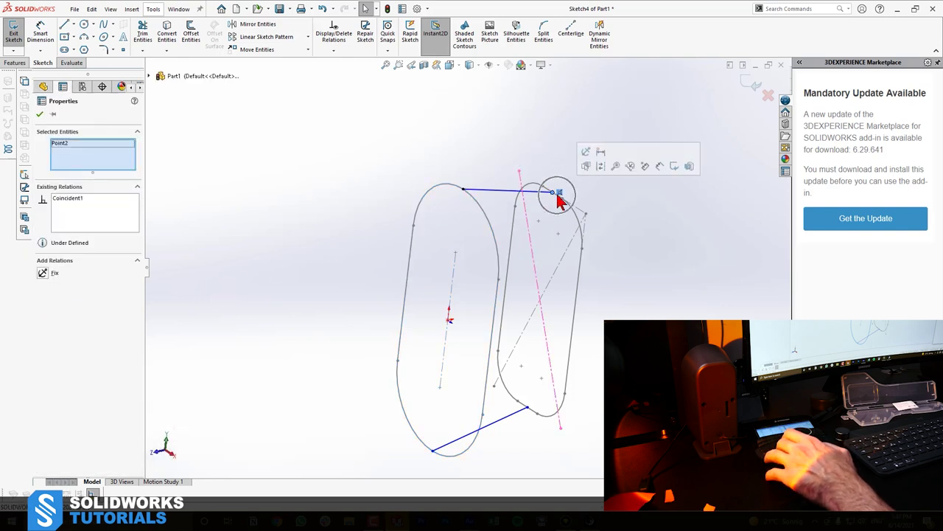
pyautogui.click(590, 224)
pyautogui.scroll(-5, 450, 244)
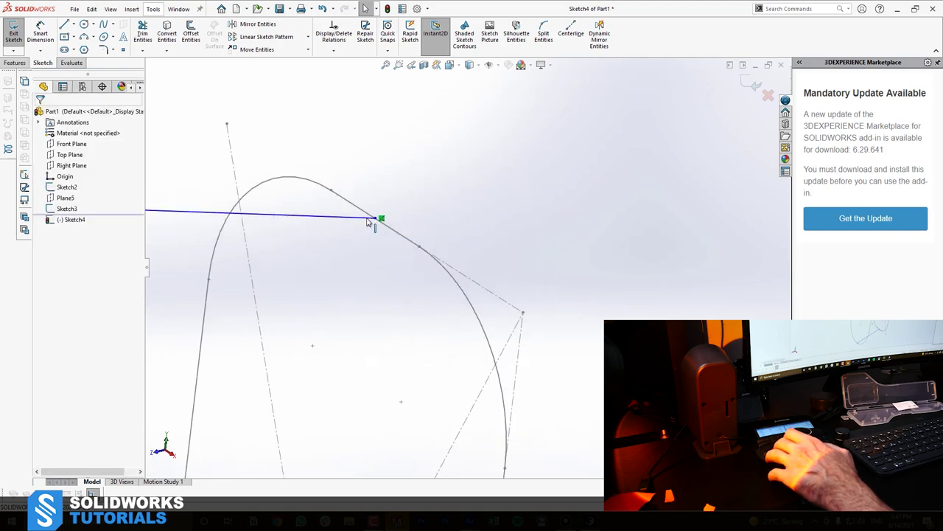
pyautogui.click(375, 220)
pyautogui.keyDown('ctrl'); pyautogui.click(389, 231); pyautogui.keyUp('ctrl')
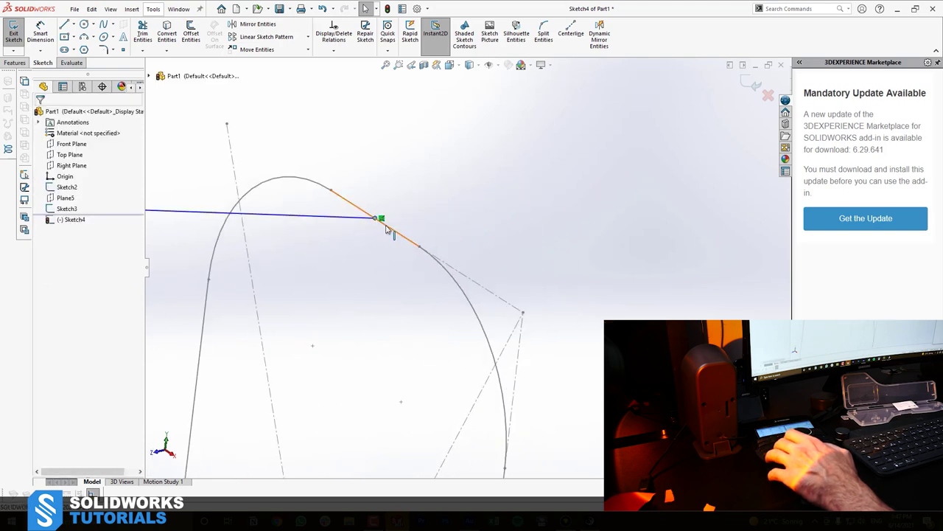
pyautogui.click(42, 272)
pyautogui.click(525, 196)
pyautogui.scroll(10, 539, 193)
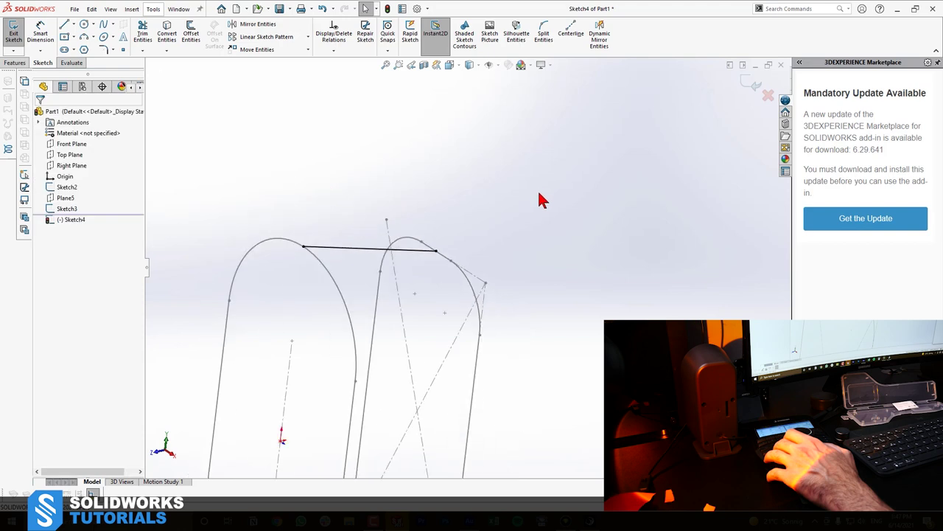
# Attach the lower line's front endpoint to the bottom arc of the front slot profile with a Pierce relation.
pyautogui.scroll(-5, 386, 364)
pyautogui.scroll(3, 516, 211)
pyautogui.scroll(-3, 521, 199)
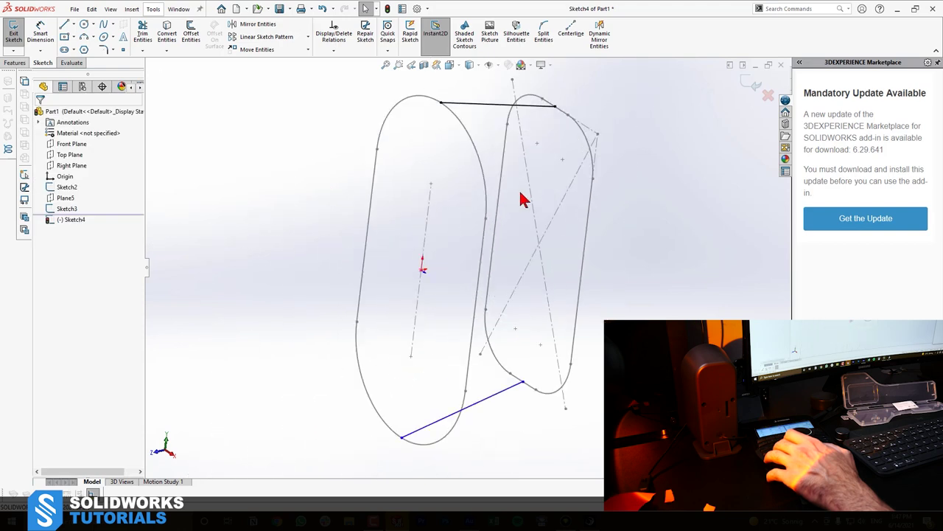
pyautogui.moveTo(527, 122)
pyautogui.mouseDown(button='middle')
pyautogui.moveTo(518, 131)
pyautogui.moveTo(463, 115)
pyautogui.moveTo(523, 116)
pyautogui.mouseUp(button='middle')
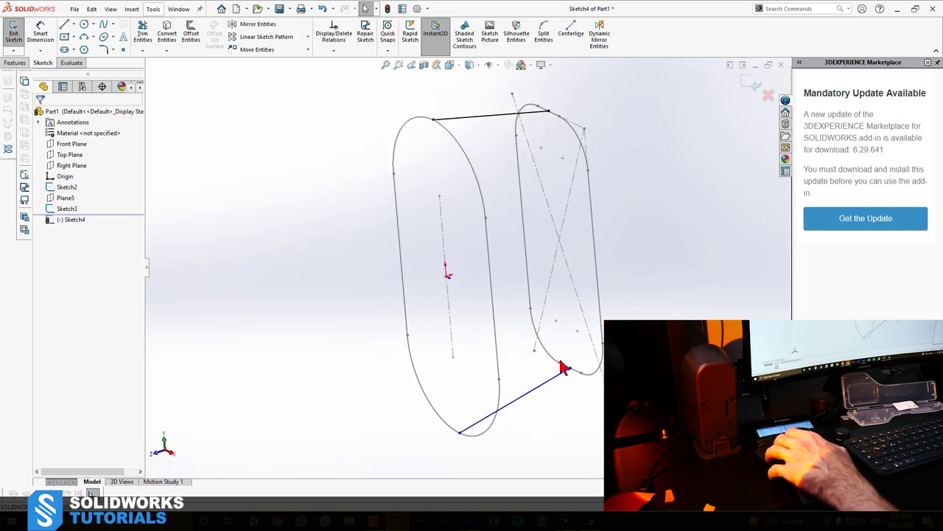
pyautogui.click(458, 435)
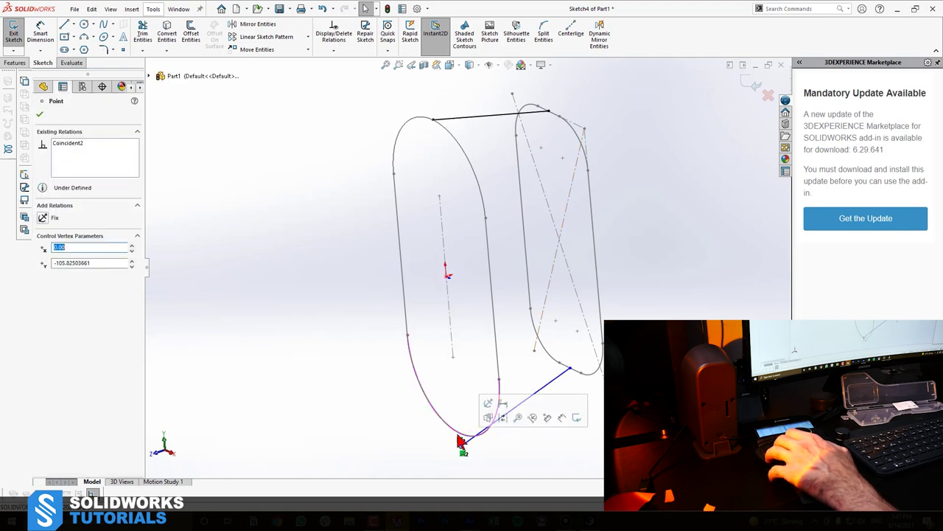
pyautogui.keyDown('ctrl'); pyautogui.click(462, 438); pyautogui.keyUp('ctrl')
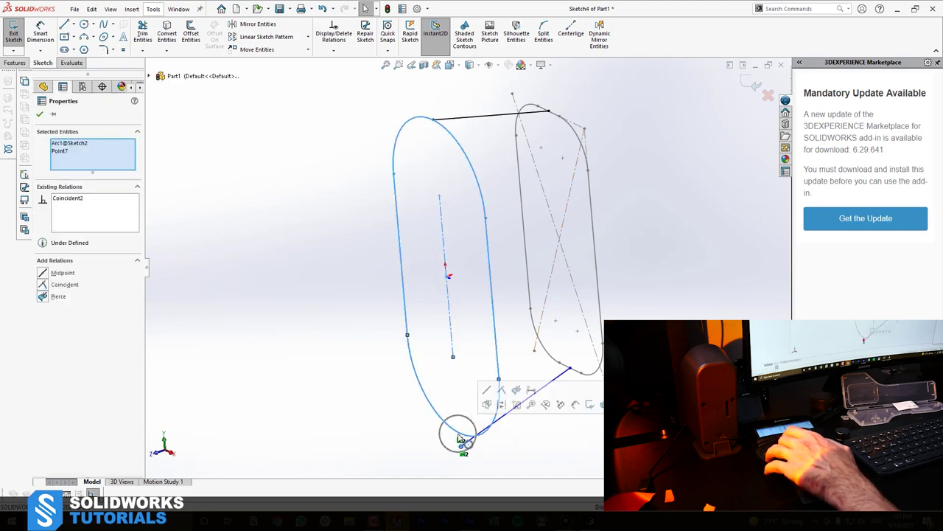
pyautogui.click(504, 392)
# Pull the lower line's rear endpoint off the rear profile, pierce it to that profile's straight bottom edge, and exit the sketch.
pyautogui.moveTo(571, 369); pyautogui.dragTo(573, 377)
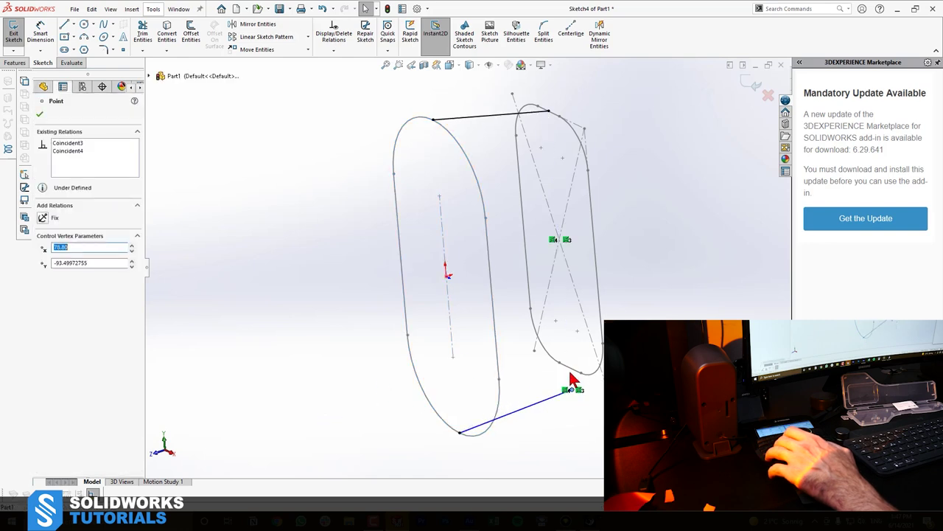
pyautogui.keyDown('ctrl'); pyautogui.click(571, 371); pyautogui.keyUp('ctrl')
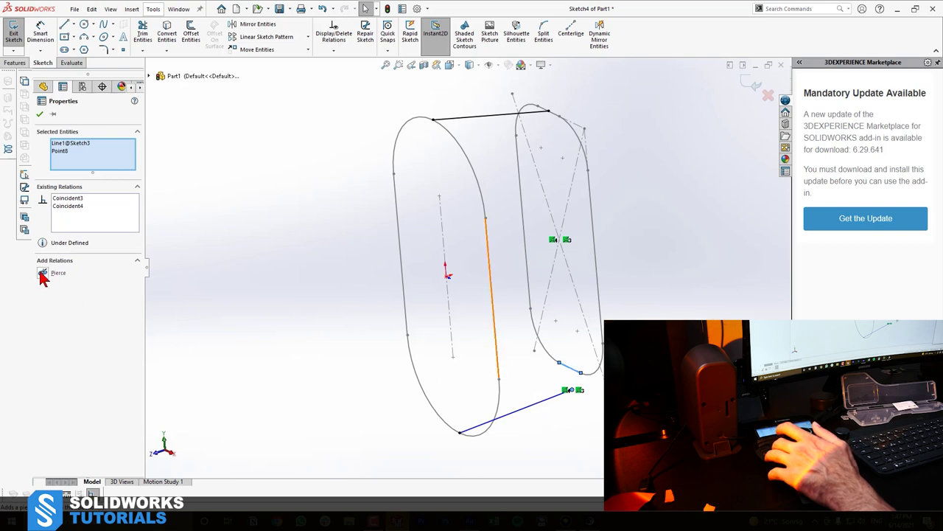
pyautogui.click(42, 273)
pyautogui.click(356, 350)
pyautogui.click(754, 88)
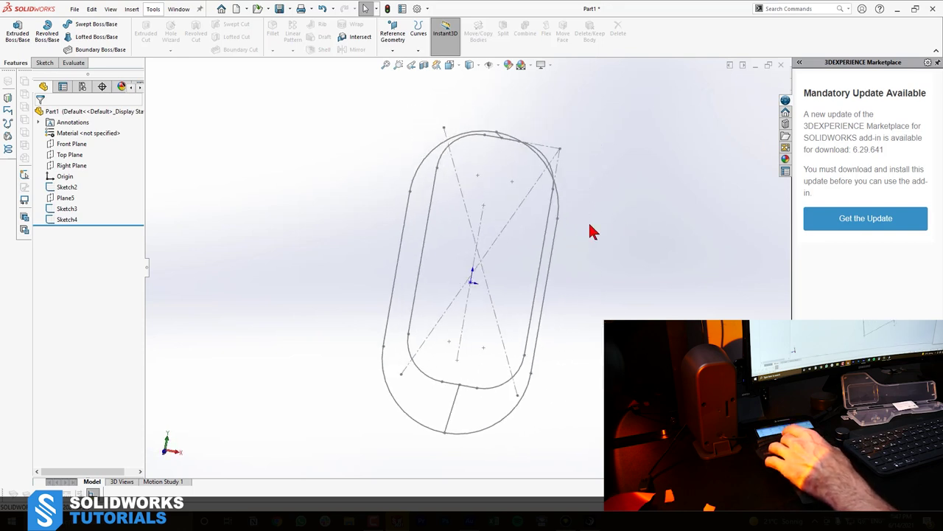
# Set up a loft from the rear profile to the front slot profile with the upper line as the first guide curve.
pyautogui.click(549, 155)
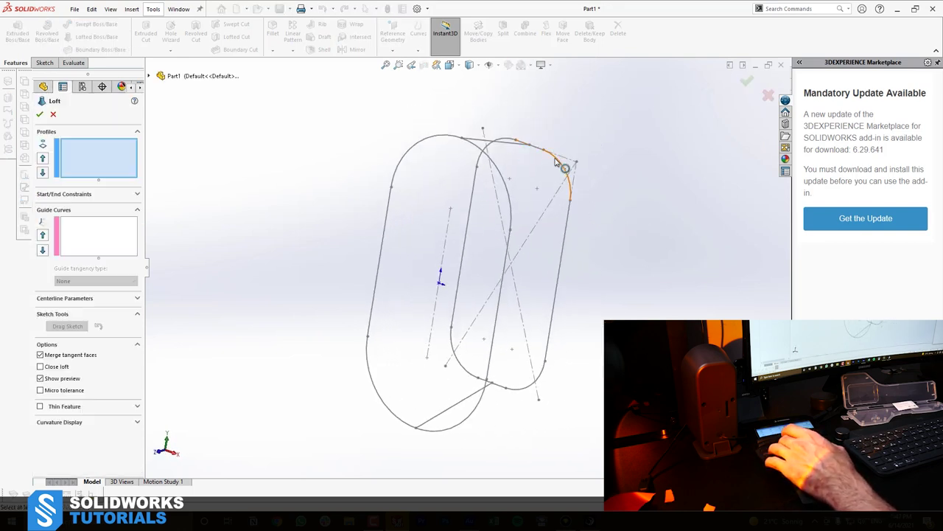
pyautogui.click(503, 185)
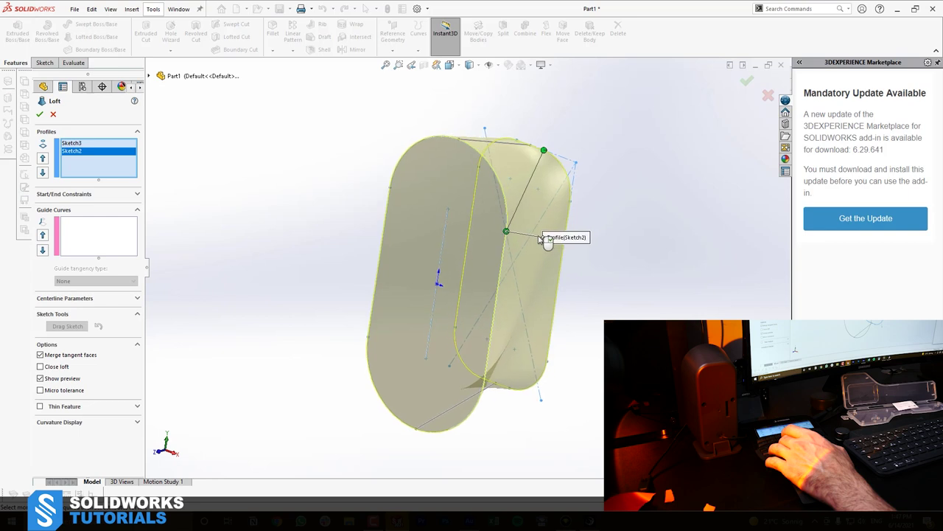
pyautogui.click(86, 242)
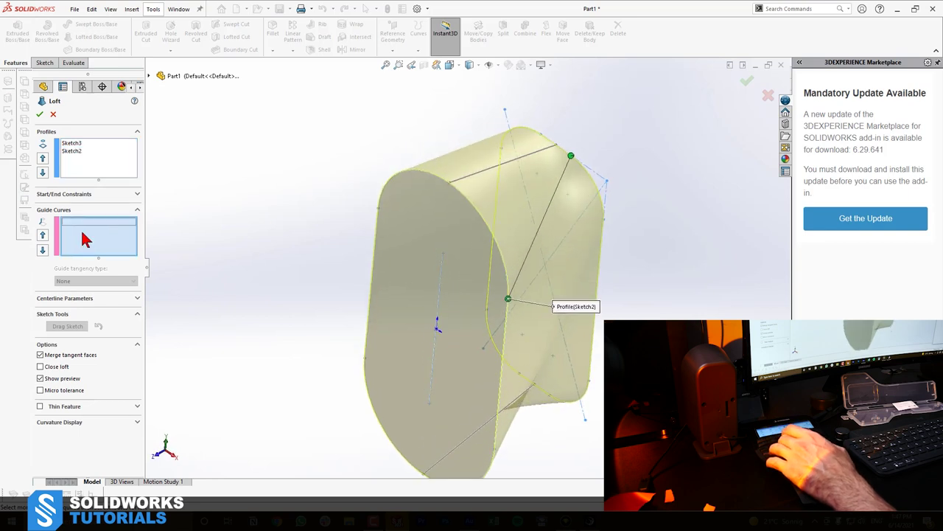
pyautogui.click(493, 176)
pyautogui.moveTo(487, 163); pyautogui.dragTo(430, 145, button='middle')
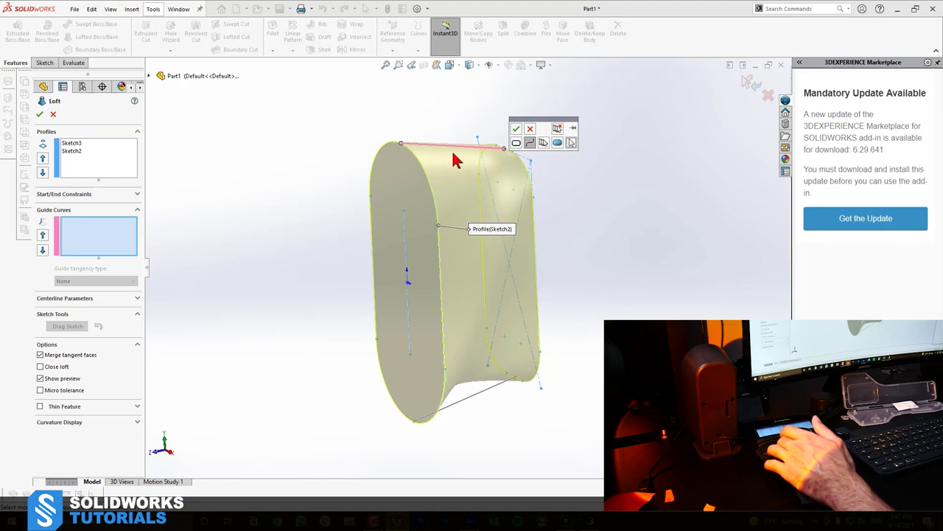
pyautogui.moveTo(551, 120); pyautogui.dragTo(577, 96)
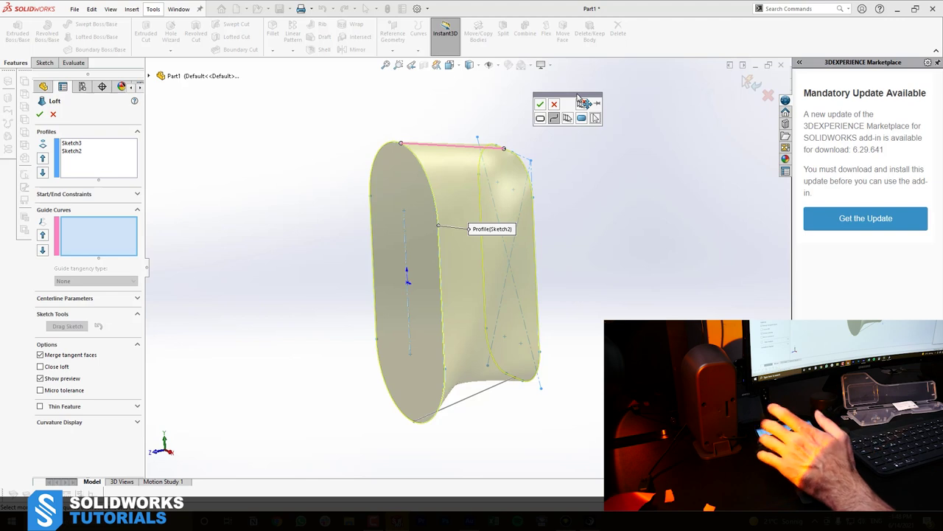
pyautogui.click(541, 106)
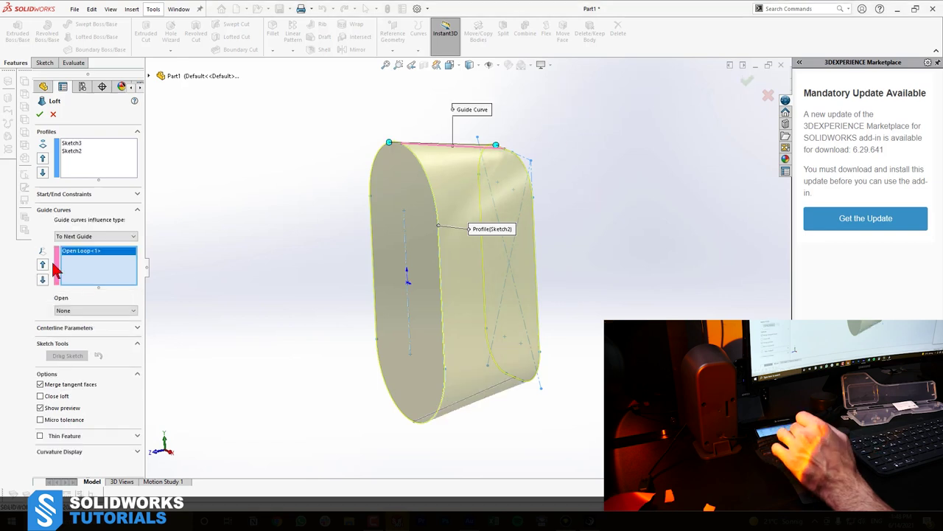
# Add the lower line as the second guide curve and complete the loft.
pyautogui.click(489, 393)
pyautogui.click(518, 423)
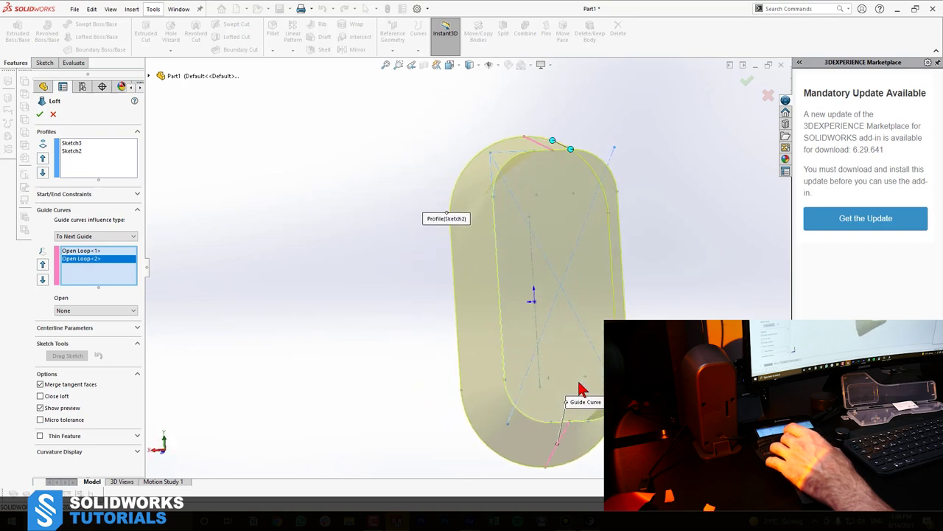
pyautogui.moveTo(585, 385); pyautogui.dragTo(208, 181, button='middle')
pyautogui.moveTo(261, 152); pyautogui.dragTo(499, 169, button='middle')
pyautogui.scroll(-3, 527, 162)
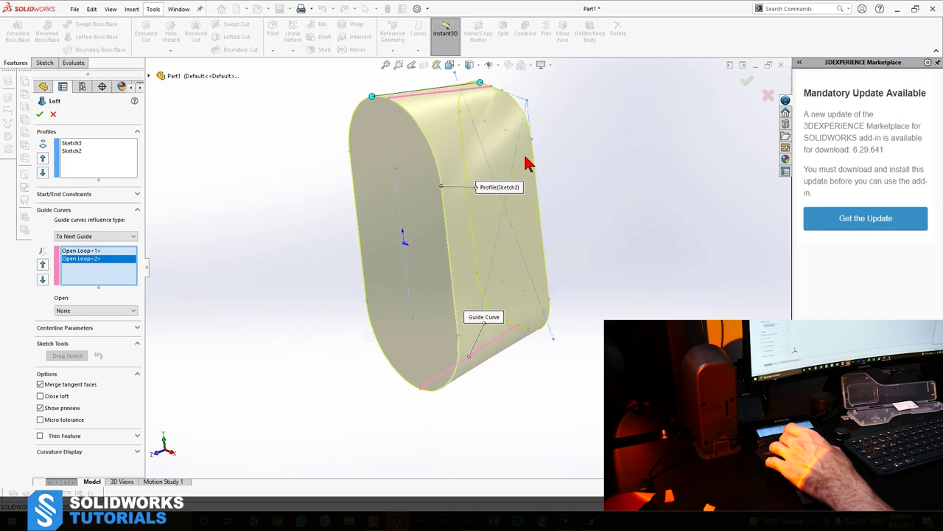
pyautogui.moveTo(527, 162); pyautogui.dragTo(579, 164, button='middle')
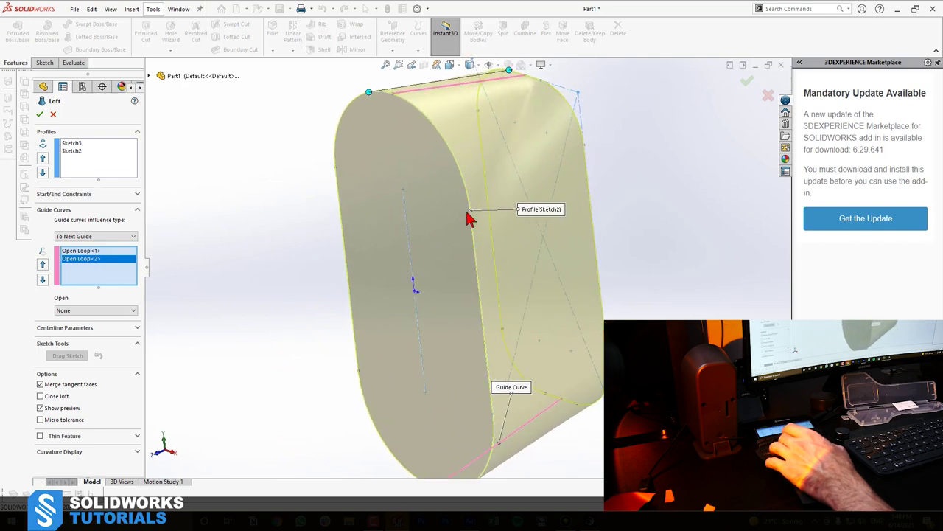
pyautogui.moveTo(541, 163); pyautogui.dragTo(539, 161, button='middle')
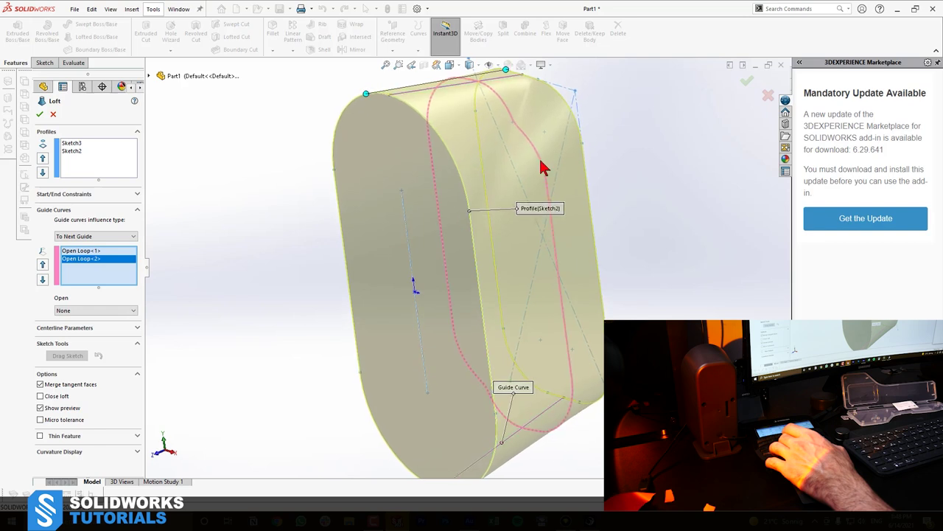
pyautogui.click(40, 115)
# Examine the lofted body from all sides, checking the side faces and the transitions at the rounded corners.
pyautogui.moveTo(482, 222)
pyautogui.mouseDown(button='middle')
pyautogui.moveTo(527, 132)
pyautogui.moveTo(576, 153)
pyautogui.moveTo(565, 157)
pyautogui.moveTo(514, 350)
pyautogui.moveTo(434, 323)
pyautogui.mouseUp(button='middle')
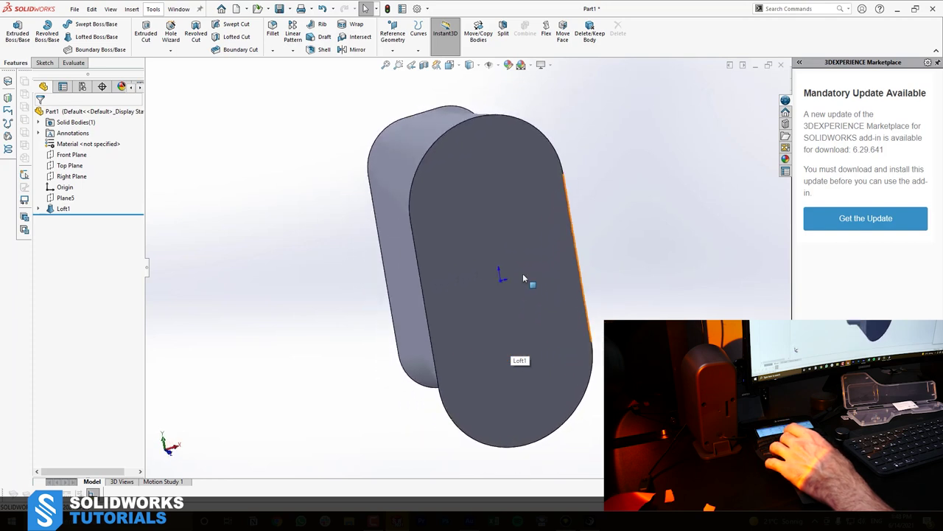
pyautogui.press('Right')
pyautogui.press('Right')
pyautogui.press('Right')
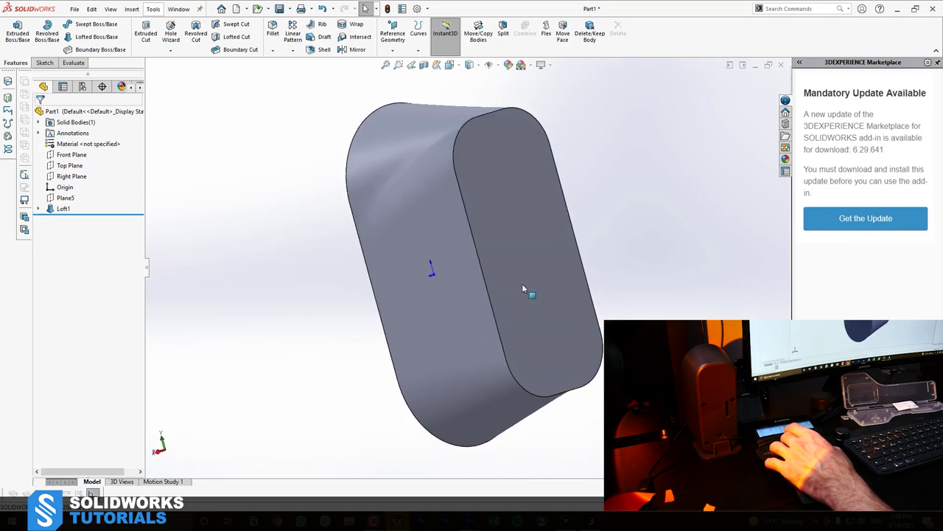
pyautogui.press('Right')
pyautogui.press('Right')
pyautogui.press('Right')
pyautogui.press('Right')
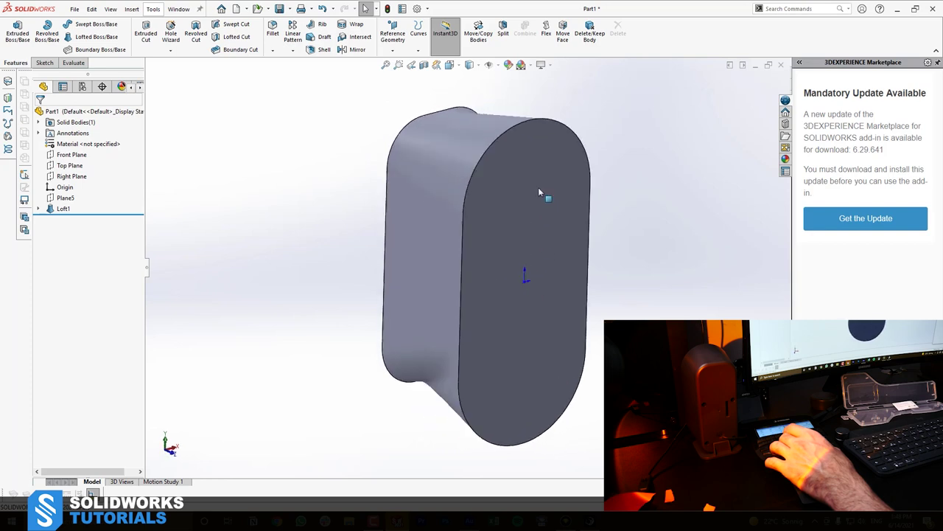
pyautogui.press('Right')
pyautogui.press('Right')
pyautogui.press('Right')
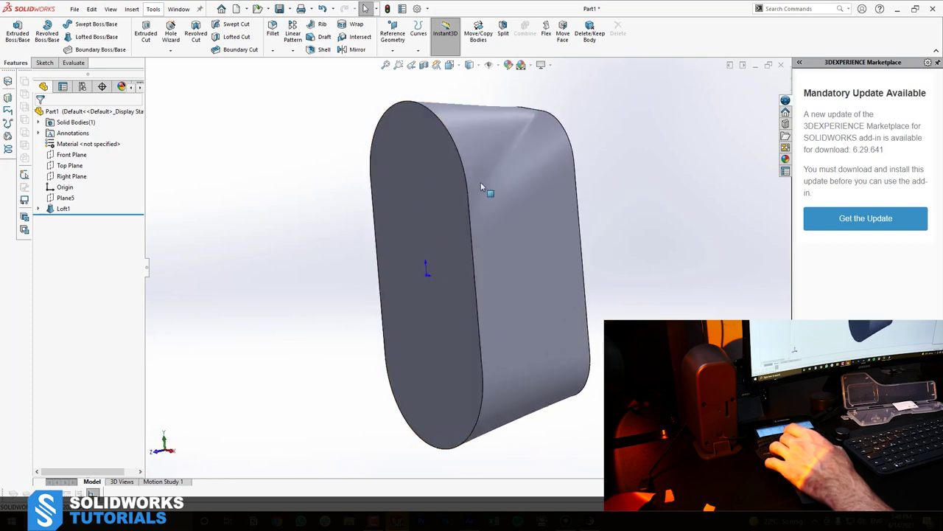
pyautogui.moveTo(563, 163); pyautogui.dragTo(551, 232, button='middle')
pyautogui.press('Down')
pyautogui.press('Down')
pyautogui.press('Down')
pyautogui.press('Down')
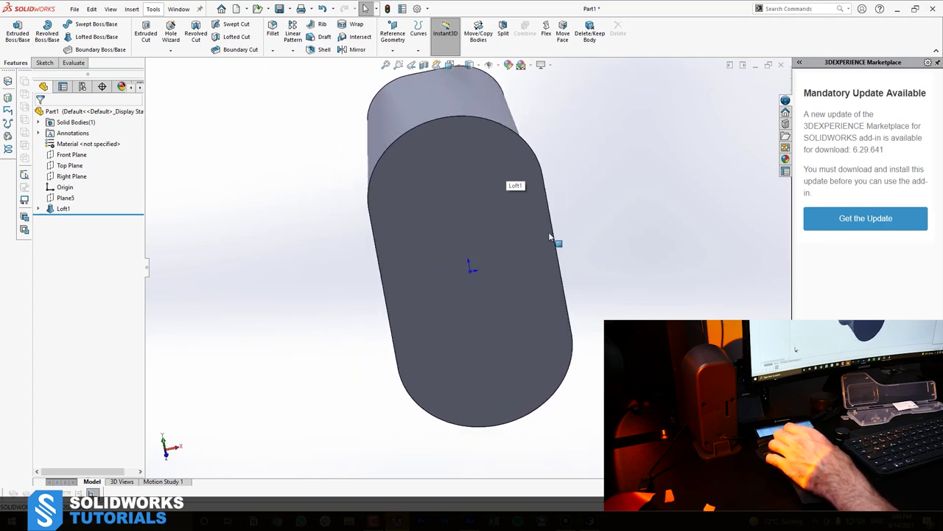
pyautogui.press('Right')
pyautogui.press('Right')
pyautogui.press('Right')
pyautogui.press('Right')
pyautogui.press('Right')
pyautogui.press('Right')
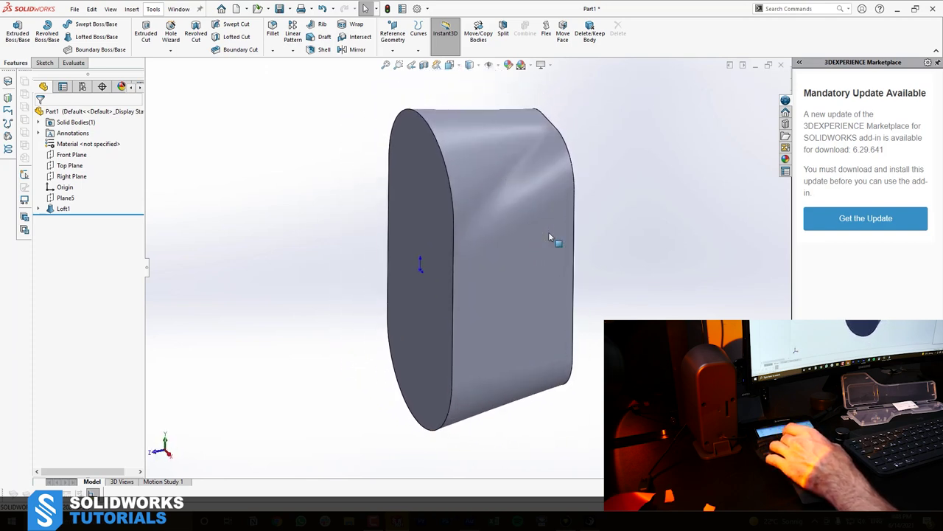
pyautogui.press('Right')
pyautogui.press('Right')
pyautogui.press('Right')
pyautogui.press('Right')
pyautogui.press('Right')
pyautogui.press('Right')
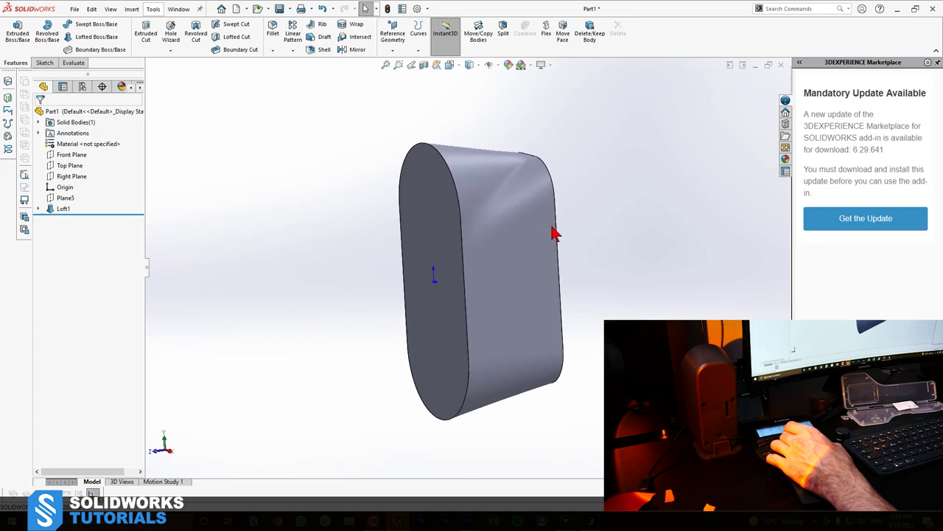
pyautogui.press('Right')
pyautogui.press('Right')
pyautogui.press('Right')
pyautogui.press('Right')
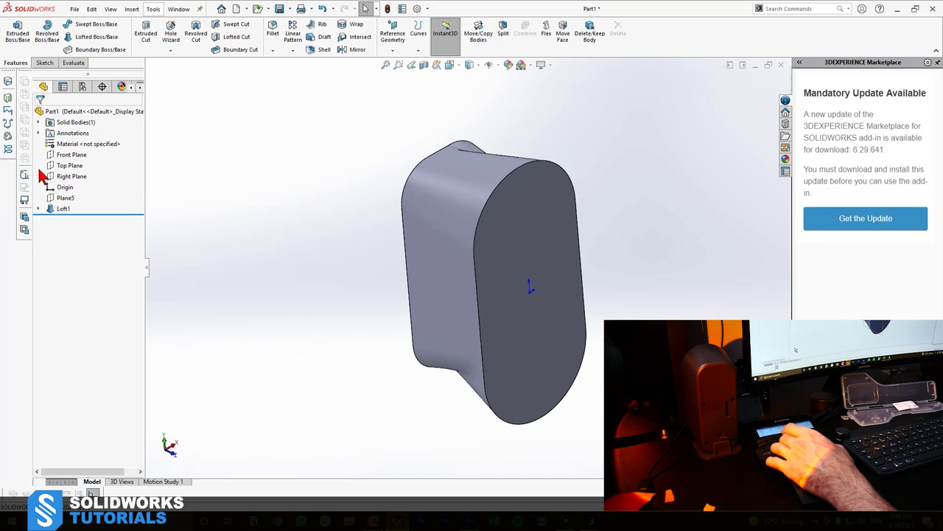
# Show the Right Plane on the lofted body and examine where it divides the shape.
pyautogui.click(82, 179)
pyautogui.press('Right')
pyautogui.press('Right')
pyautogui.press('Down')
pyautogui.press('Down')
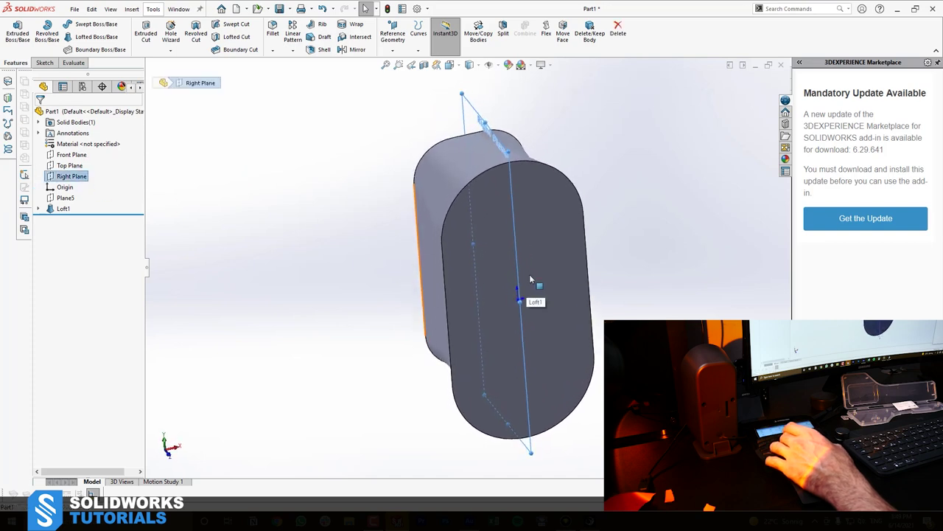
pyautogui.press('Down')
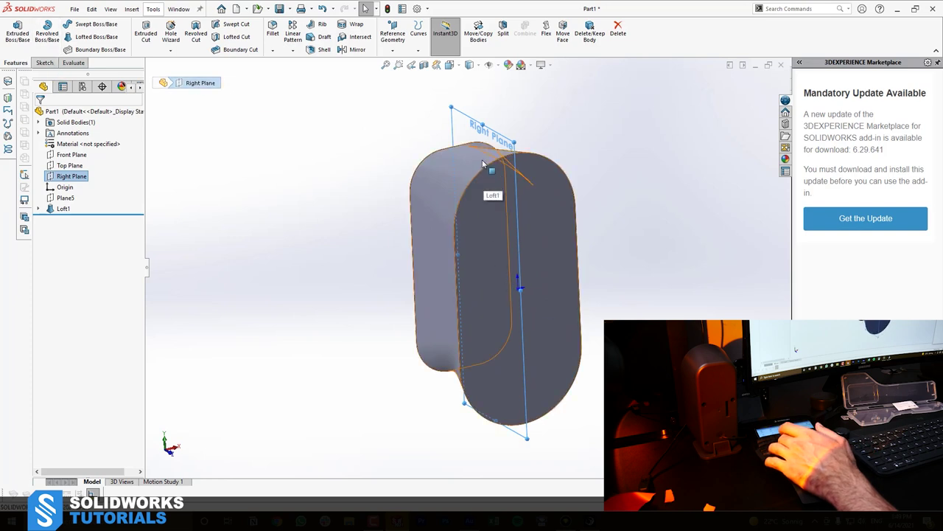
# Add the Surfaces command set to the CommandManager and display its tools.
pyautogui.rightClick(74, 68)
pyautogui.moveTo(147, 93)
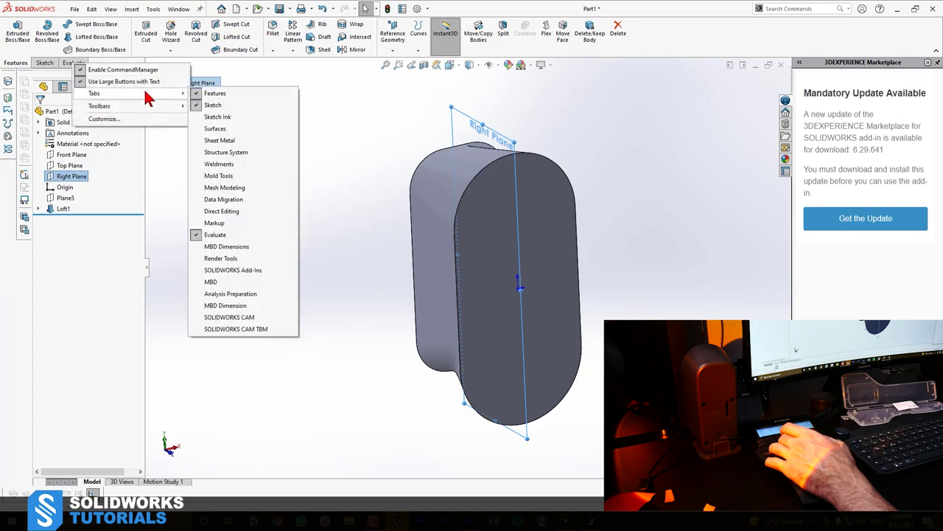
pyautogui.click(252, 133)
pyautogui.click(77, 64)
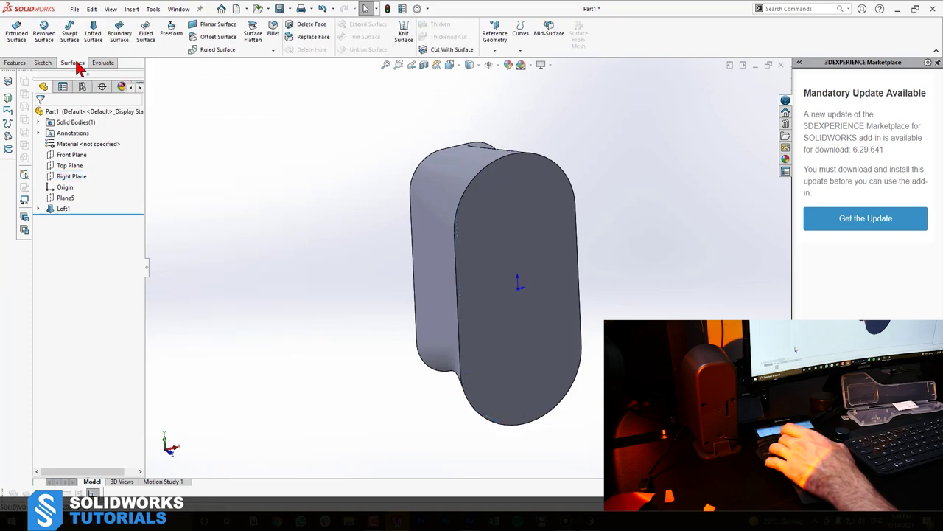
# Cut the lofted body with the Right Plane as the cutting surface, flipping the direction of the cut.
pyautogui.click(452, 49)
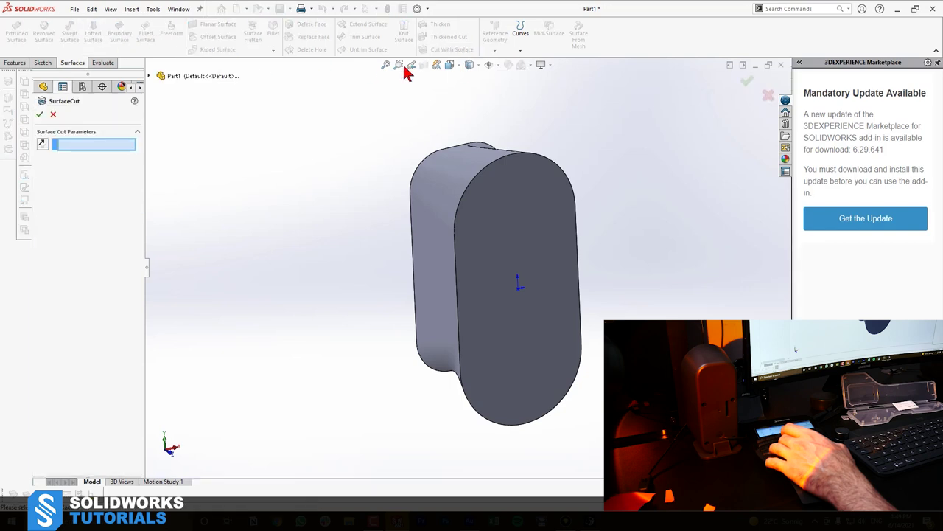
pyautogui.click(149, 76)
pyautogui.click(193, 141)
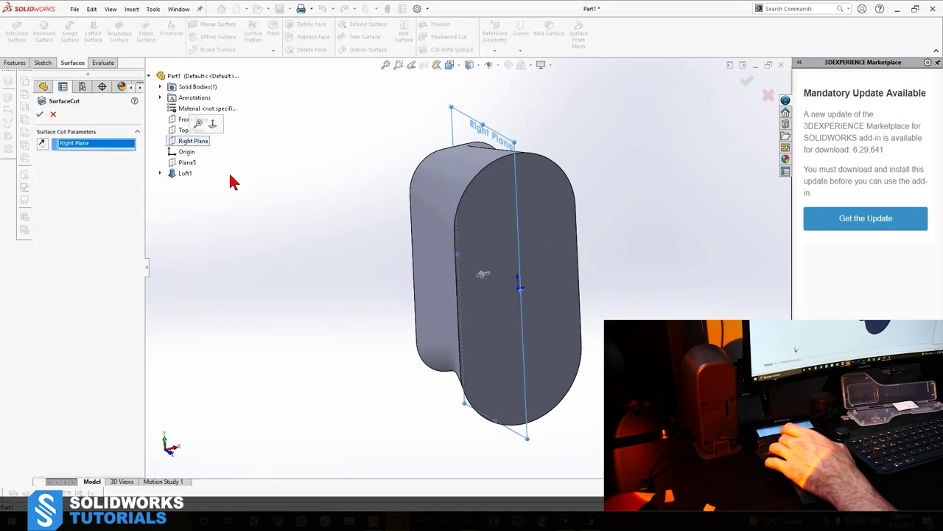
pyautogui.click(42, 144)
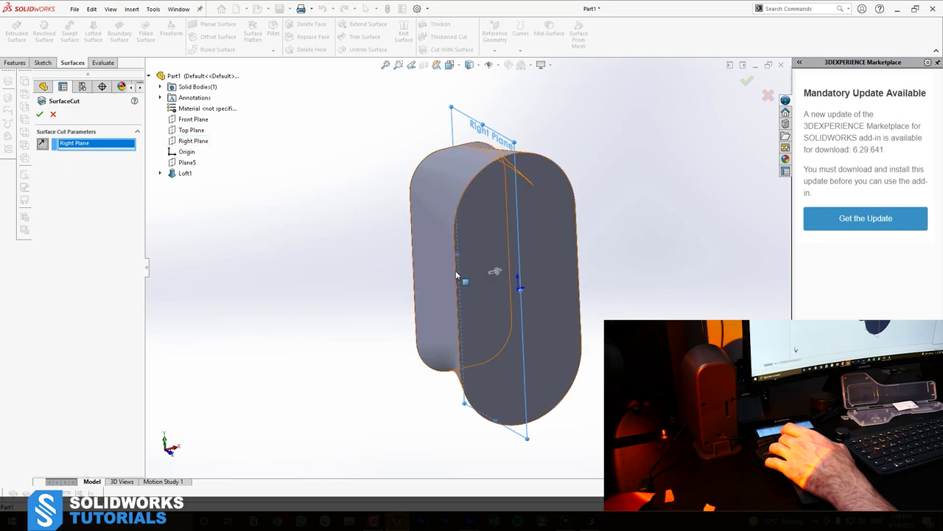
pyautogui.click(40, 116)
pyautogui.moveTo(499, 267); pyautogui.dragTo(588, 218, button='middle')
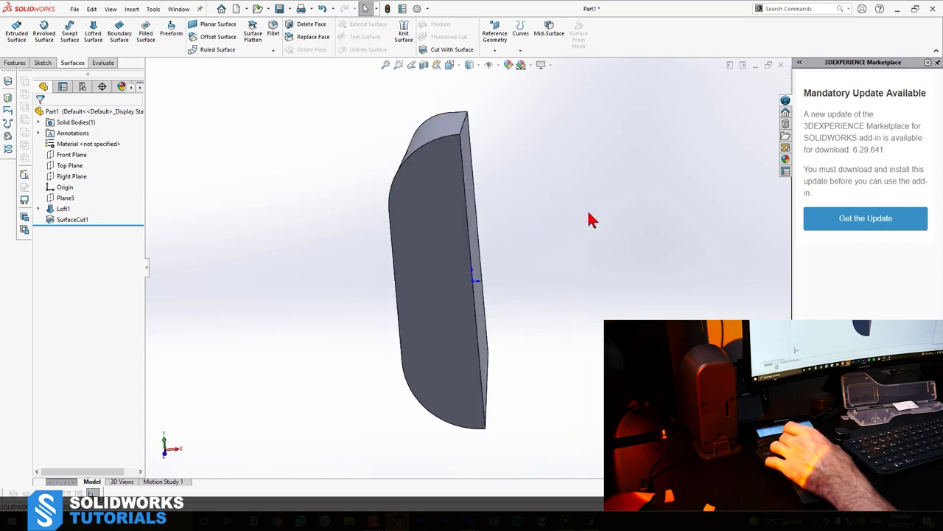
# Mirror the remaining half as a solid body about the Right Plane.
pyautogui.click(66, 177)
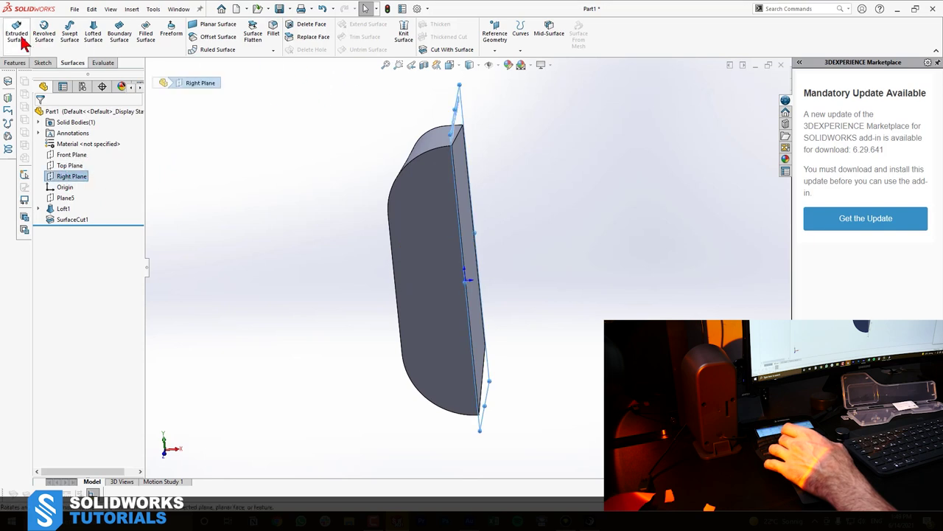
pyautogui.click(15, 63)
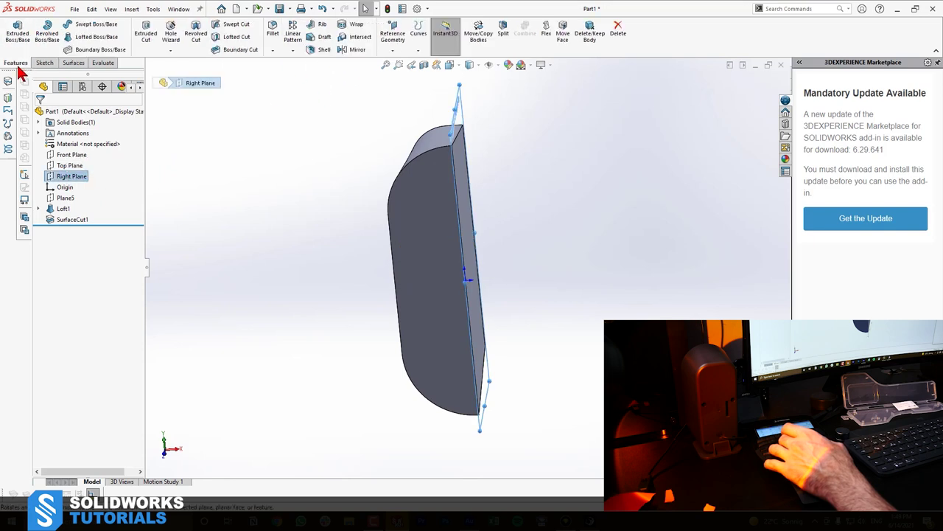
pyautogui.click(356, 50)
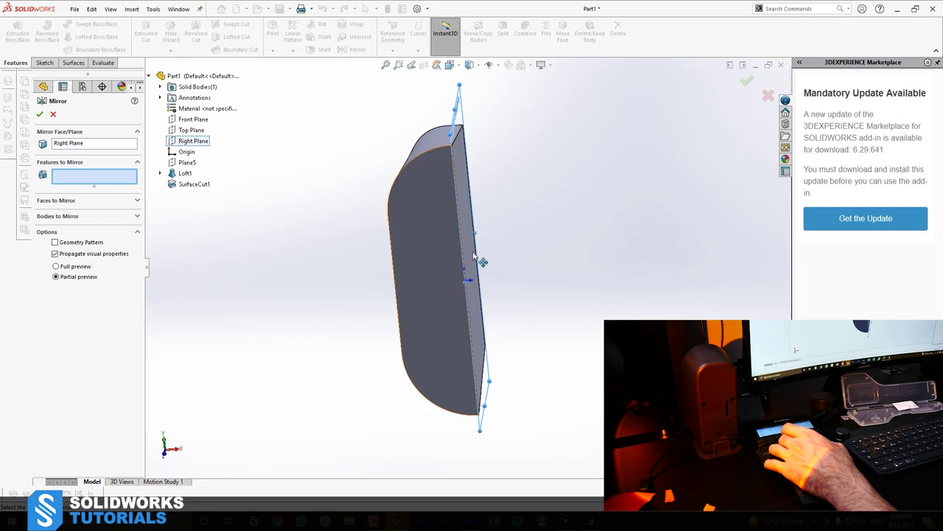
pyautogui.click(56, 217)
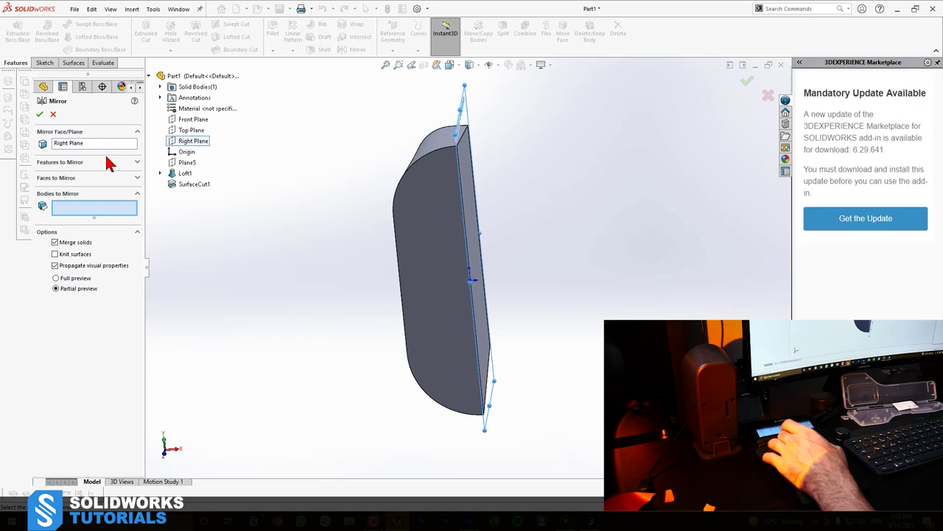
pyautogui.click(433, 209)
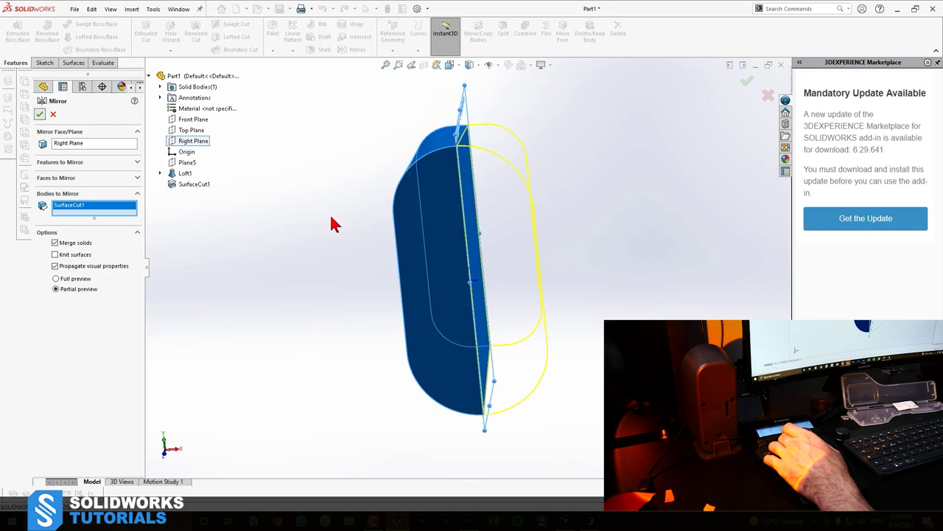
pyautogui.press('Return')
pyautogui.press('Left')
pyautogui.press('Left')
pyautogui.press('Left')
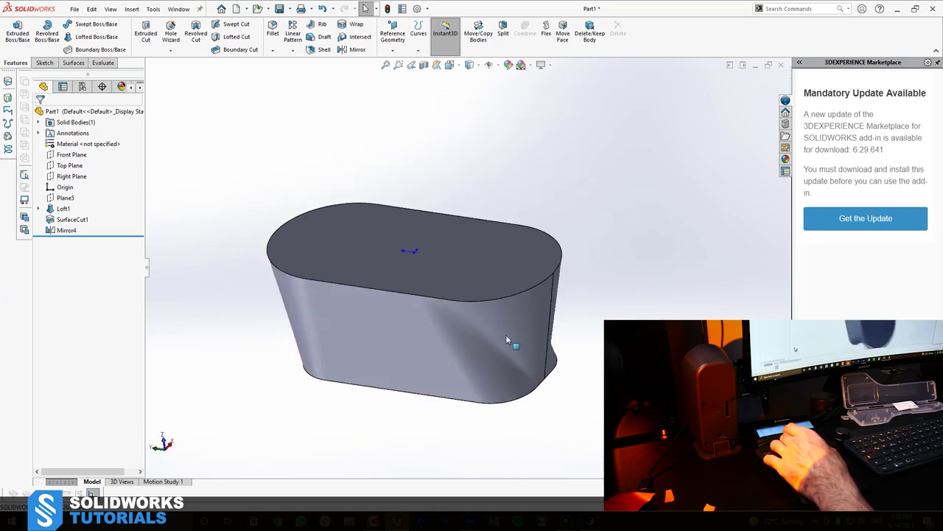
# Cut the mirrored body with the Top Plane as the cutting surface, keeping the default direction.
pyautogui.click(70, 166)
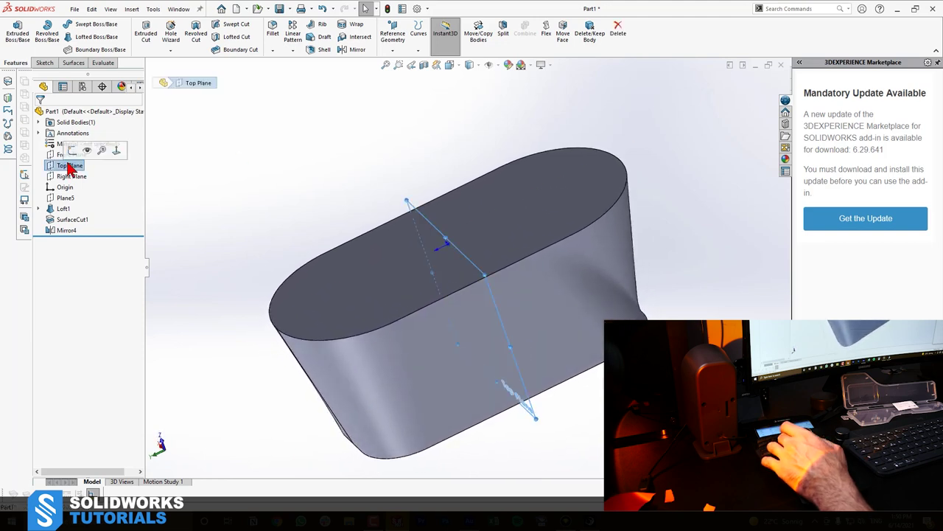
pyautogui.click(74, 64)
pyautogui.click(446, 49)
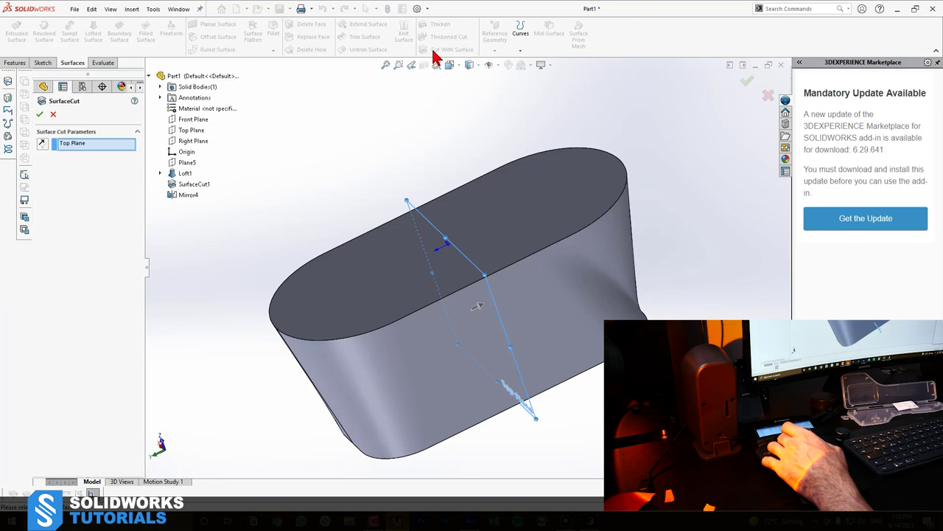
pyautogui.press('Return')
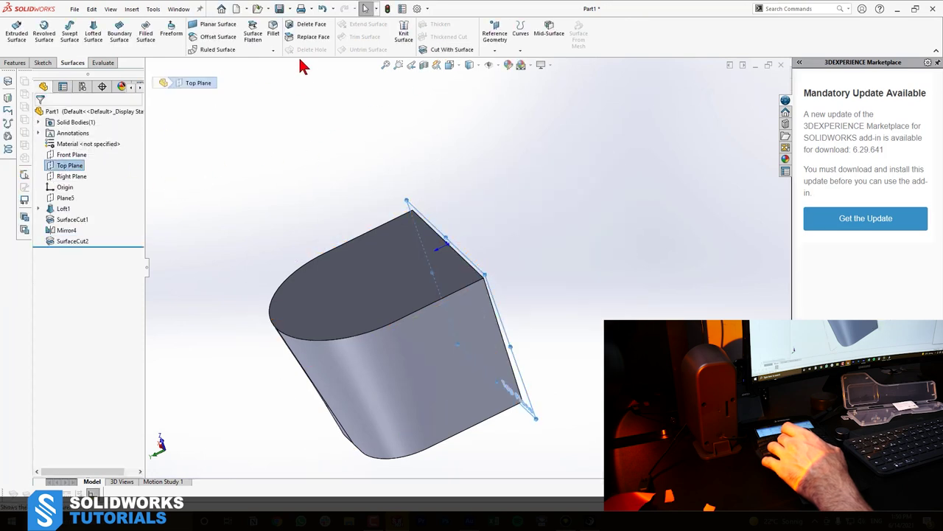
# Mirror the remaining solid body about the Top Plane to complete the other end.
pyautogui.click(15, 64)
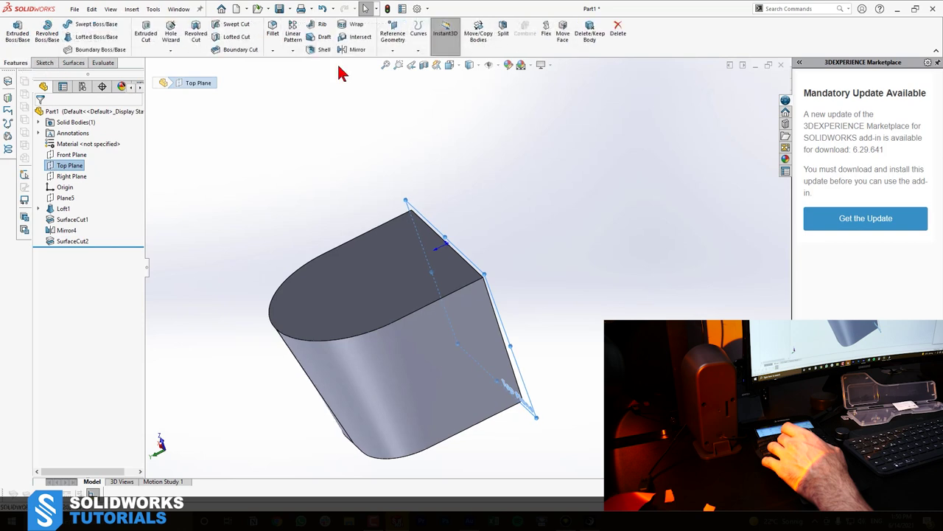
pyautogui.click(353, 48)
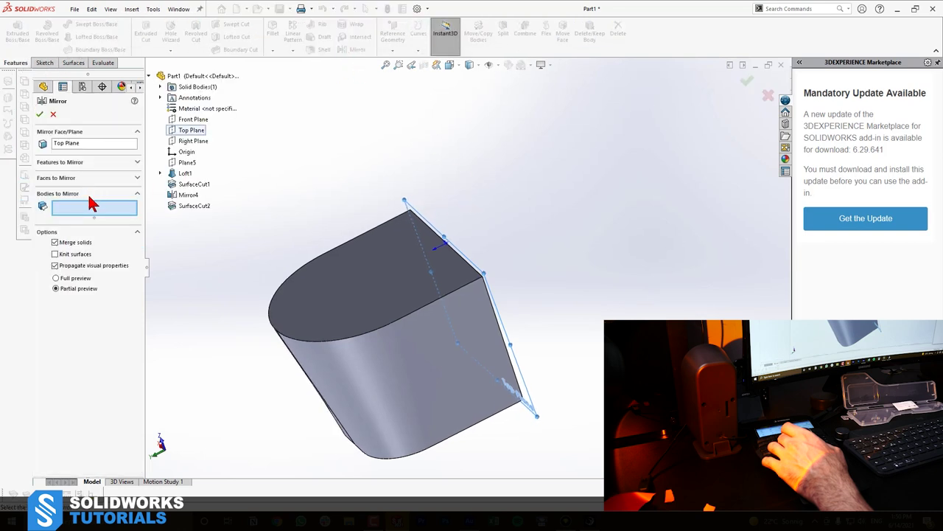
pyautogui.click(341, 325)
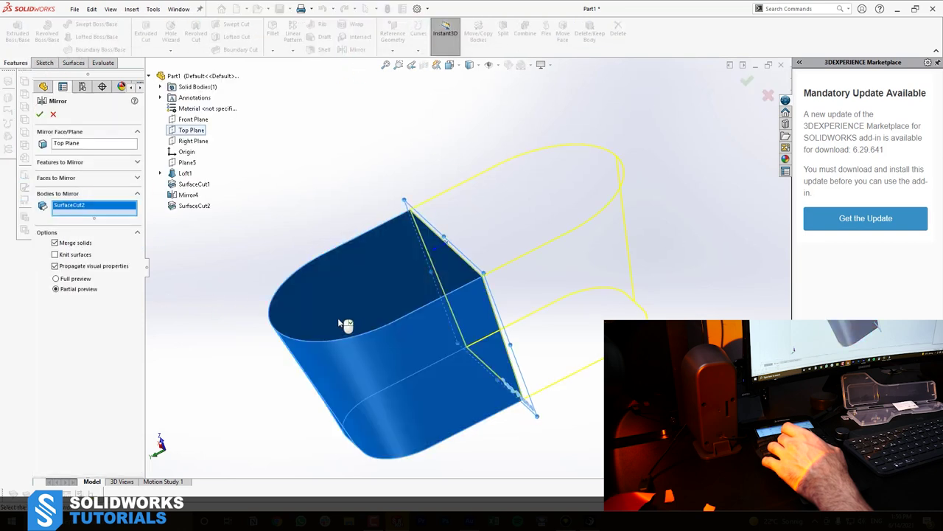
pyautogui.click(40, 115)
pyautogui.moveTo(406, 194); pyautogui.dragTo(439, 284, button='middle')
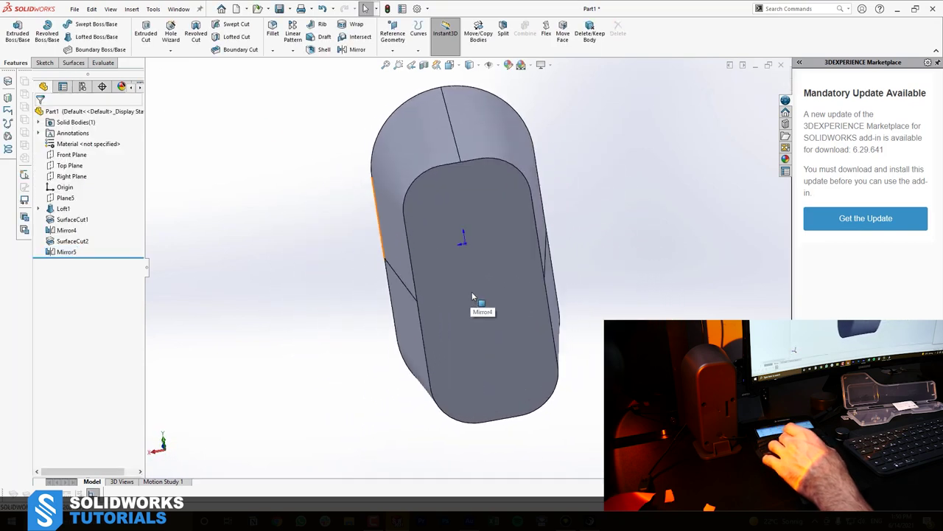
# Examine the mirrored body from all sides, checking its front, rear and side faces, and close the Calculator window.
pyautogui.press('Left')
pyautogui.press('Left')
pyautogui.press('Left')
pyautogui.press('Left')
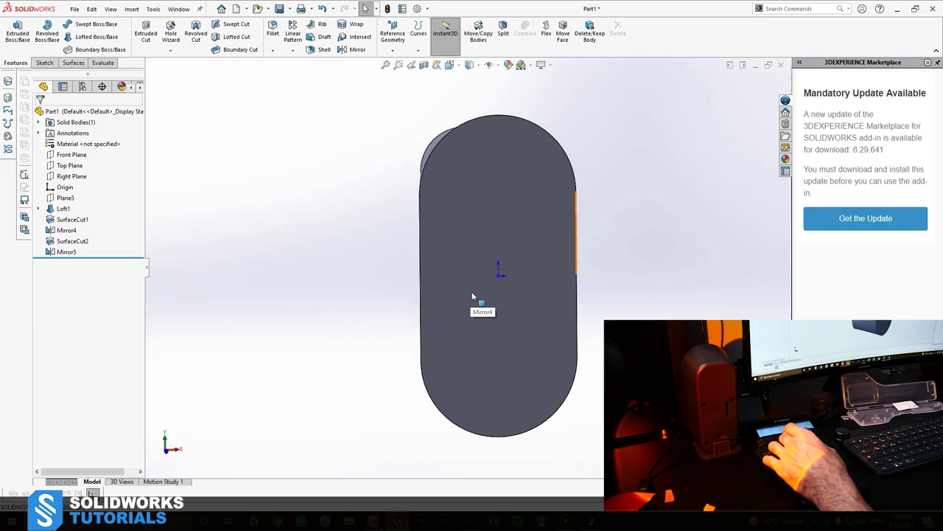
pyautogui.scroll(-3, 474, 296)
pyautogui.press('Left')
pyautogui.press('Right')
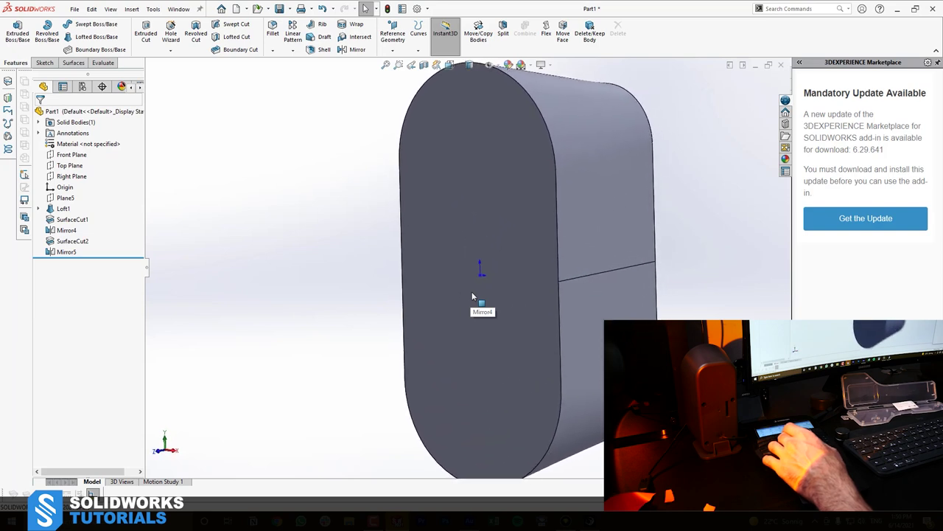
pyautogui.press('Right')
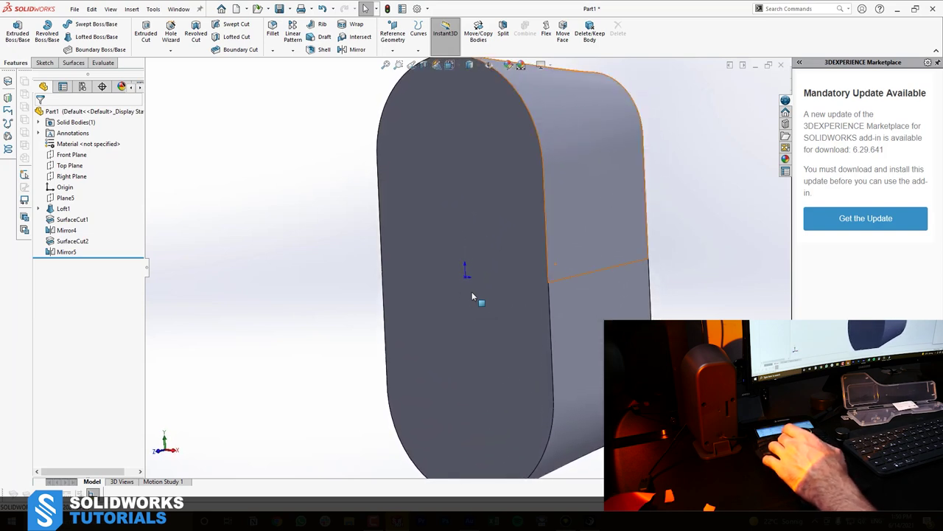
pyautogui.press('Left')
pyautogui.press('Left')
pyautogui.press('Left')
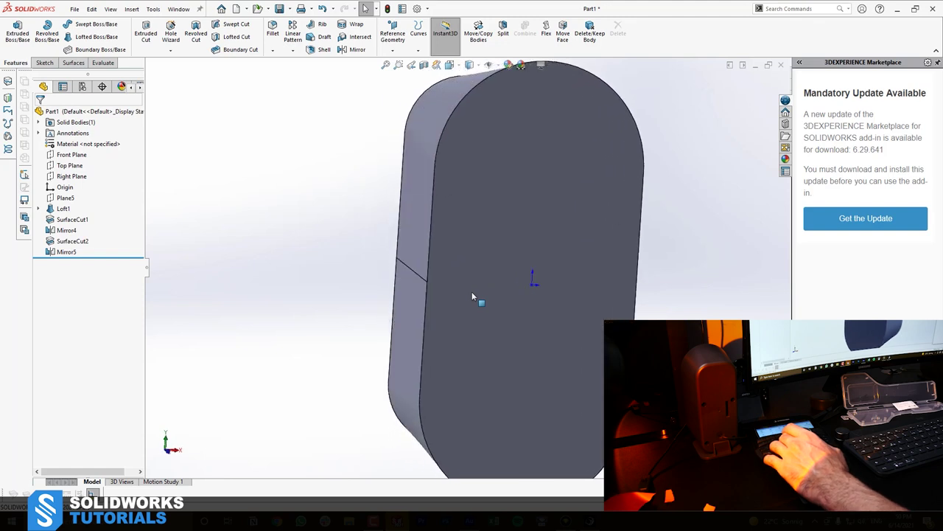
pyautogui.press('Right')
pyautogui.press('Right')
pyautogui.press('Right')
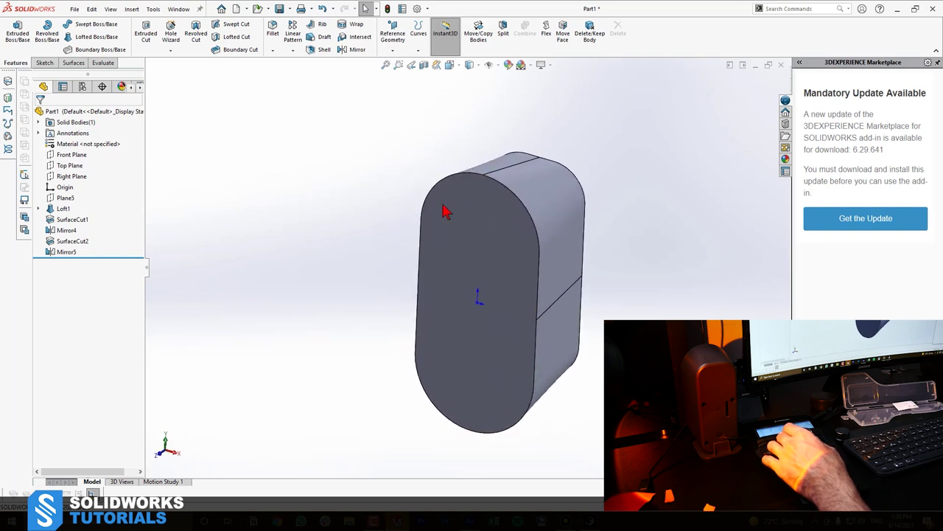
pyautogui.press('Right')
pyautogui.press('Right')
pyautogui.press('Right')
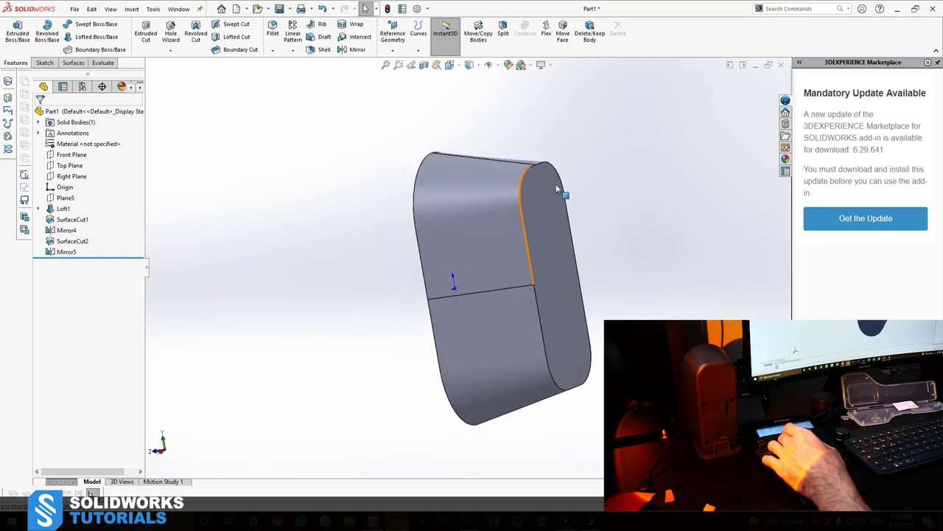
pyautogui.press('Right')
pyautogui.press('Right')
pyautogui.press('Right')
pyautogui.press('Right')
pyautogui.press('Right')
pyautogui.press('Right')
pyautogui.press('Right')
pyautogui.press('Right')
pyautogui.press('Right')
pyautogui.press('Right')
pyautogui.press('Right')
pyautogui.press('Right')
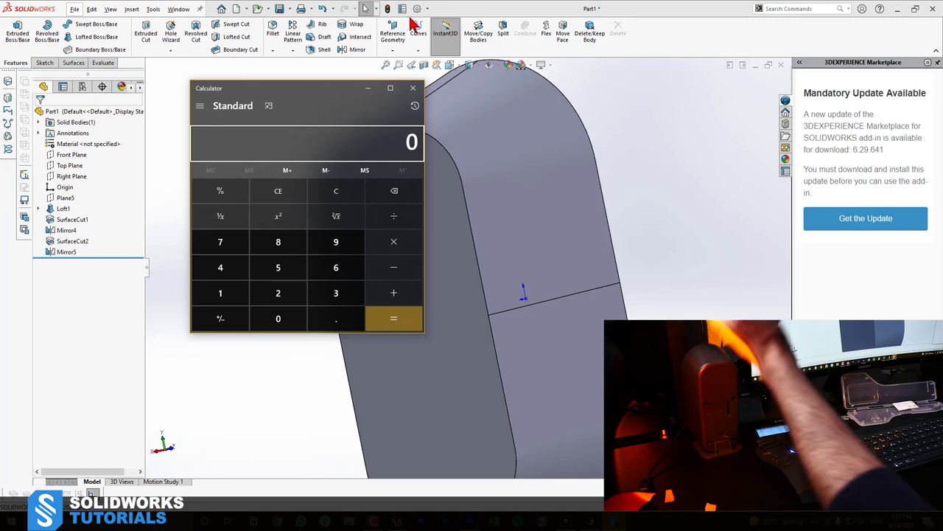
pyautogui.click(414, 89)
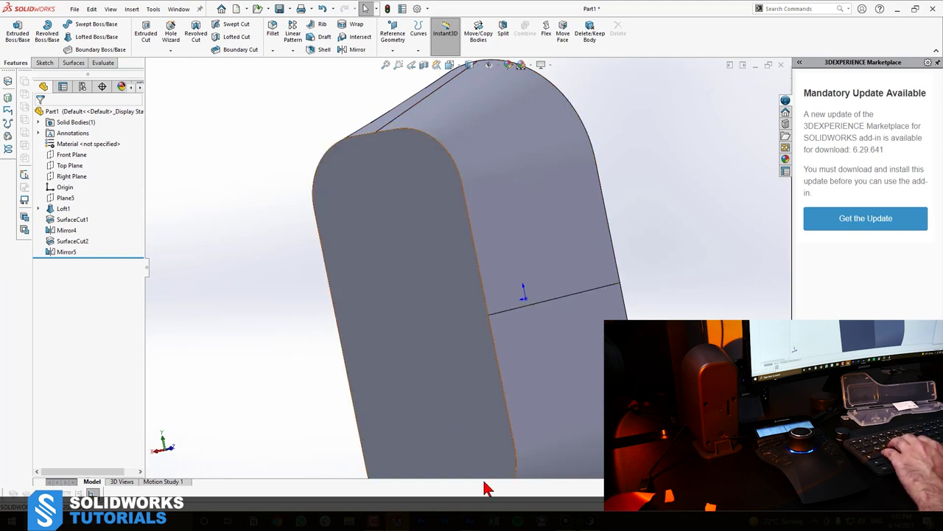
pyautogui.scroll(-2, 409, 222)
pyautogui.scroll(6, 409, 222)
pyautogui.moveTo(494, 227); pyautogui.dragTo(521, 246, button='middle')
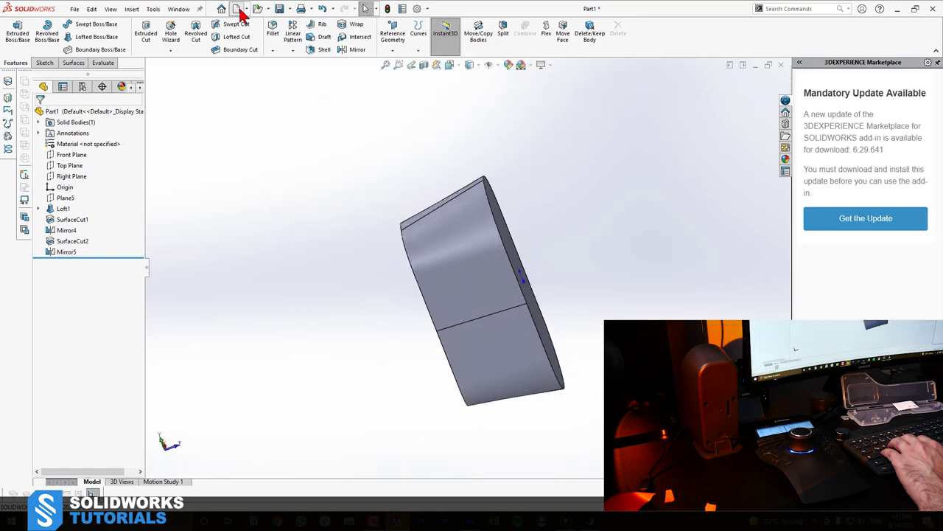
# Save the part to the Desktop as Part1.SLDPRT.
pyautogui.click(247, 8)
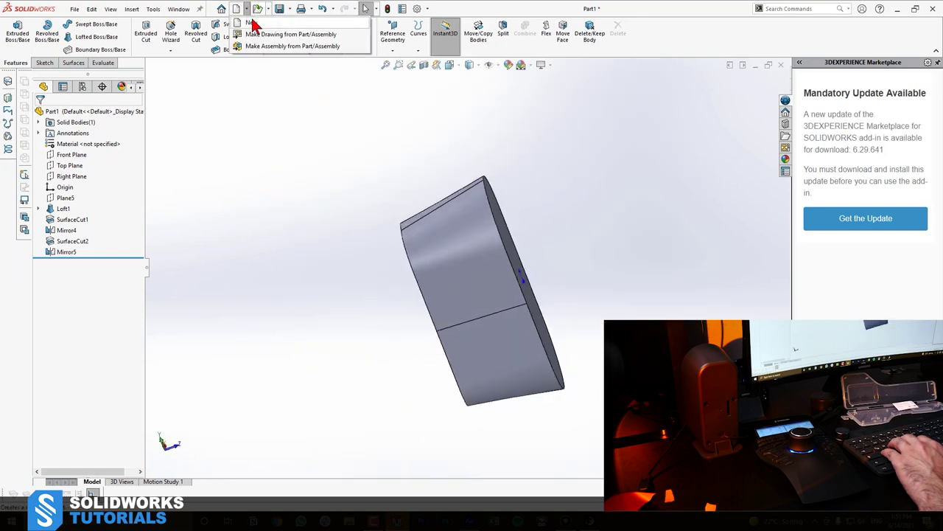
pyautogui.click(254, 21)
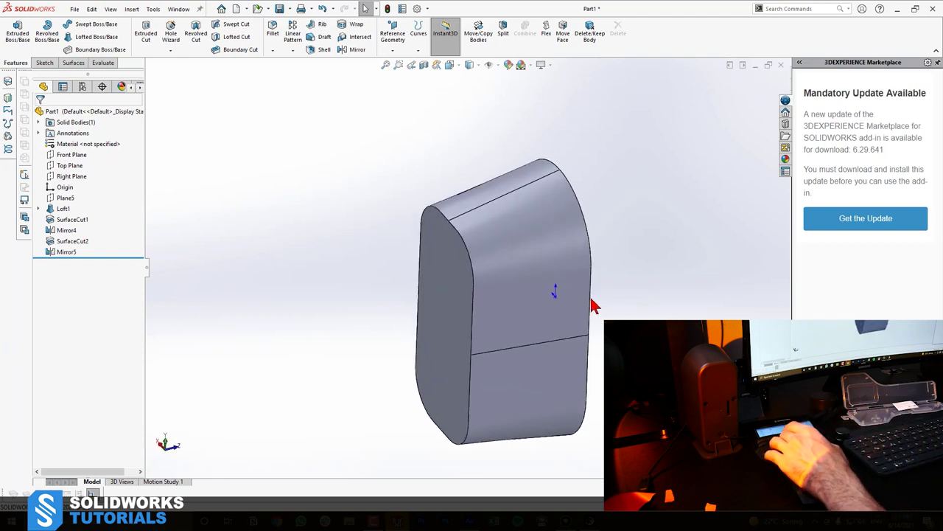
pyautogui.hotkey('ctrl', 's')
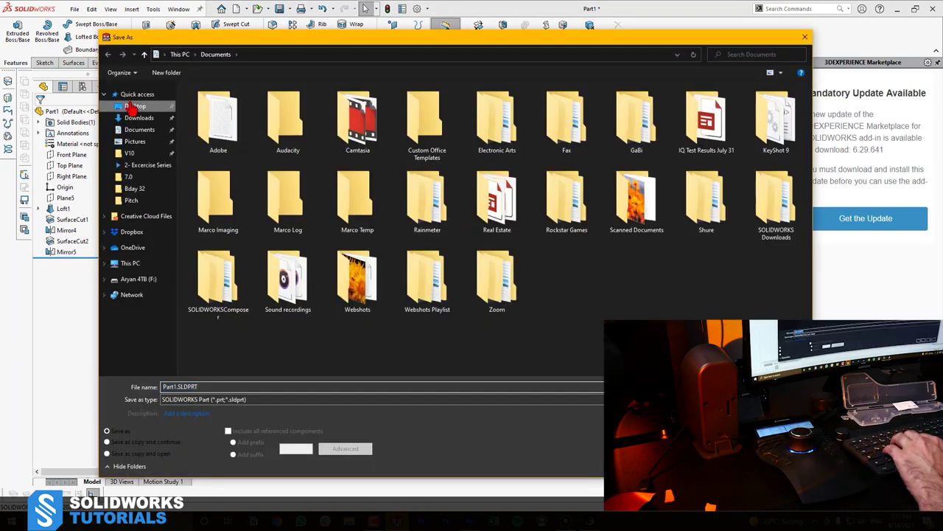
pyautogui.click(135, 106)
pyautogui.doubleClick(246, 385)
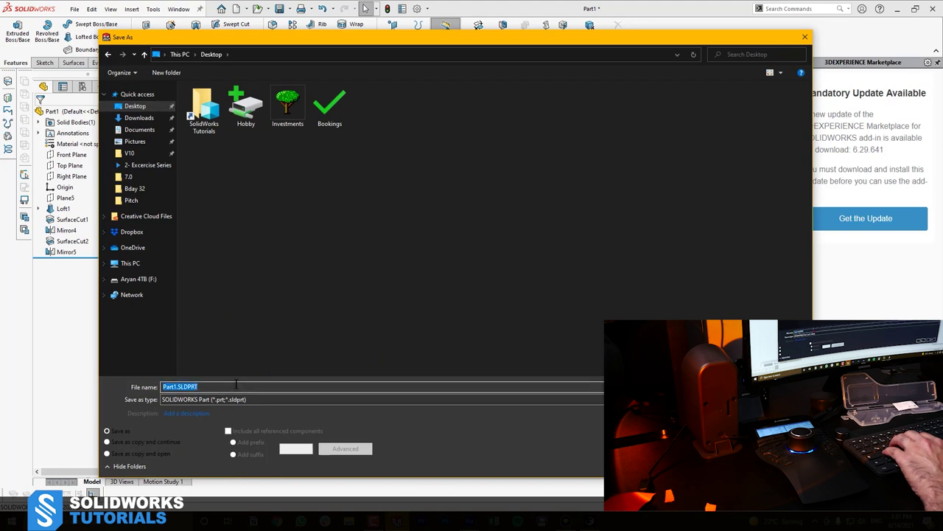
pyautogui.press('Return')
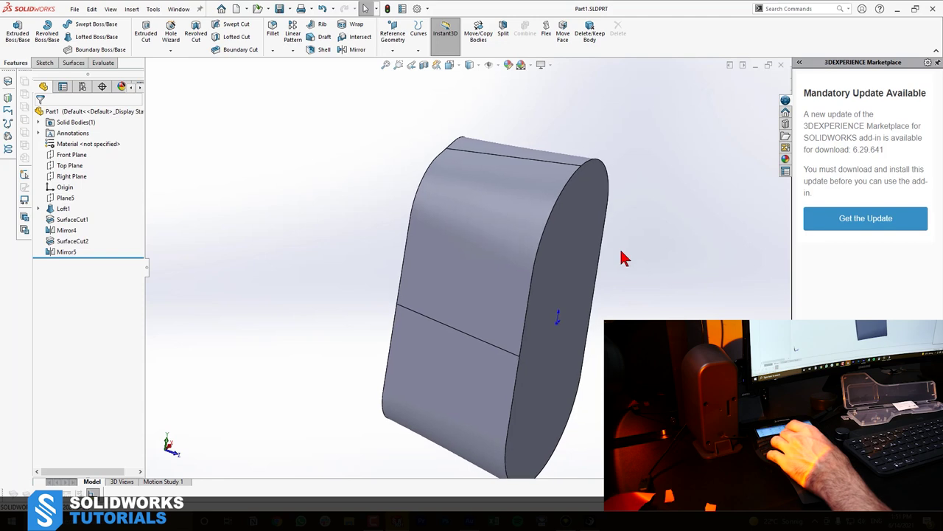
# Create a new part document and start a sketch on its Front plane.
pyautogui.moveTo(617, 253); pyautogui.dragTo(613, 253, button='middle')
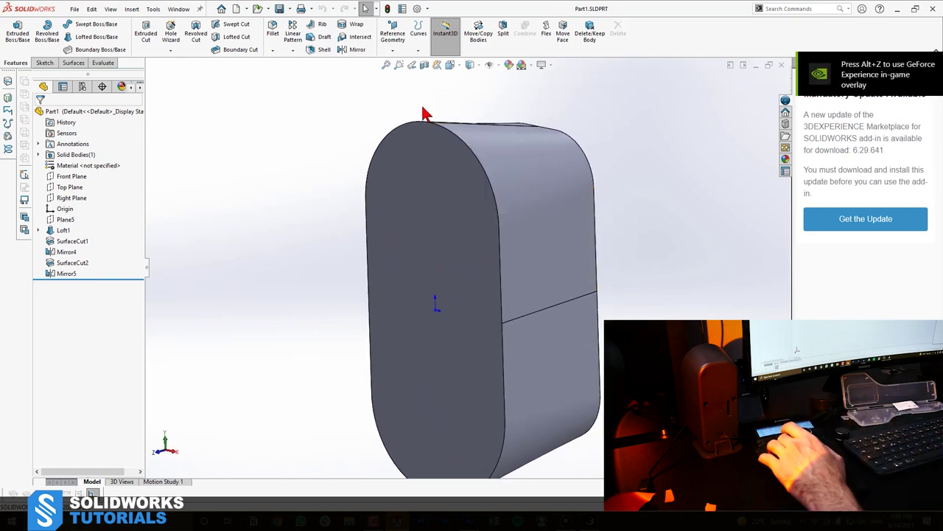
pyautogui.hotkey('ctrl', 'n')
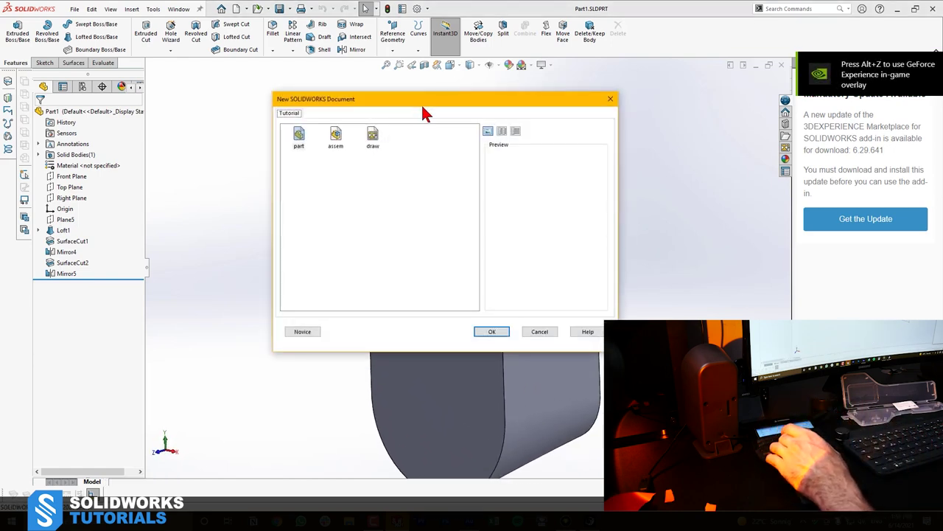
pyautogui.press('Return')
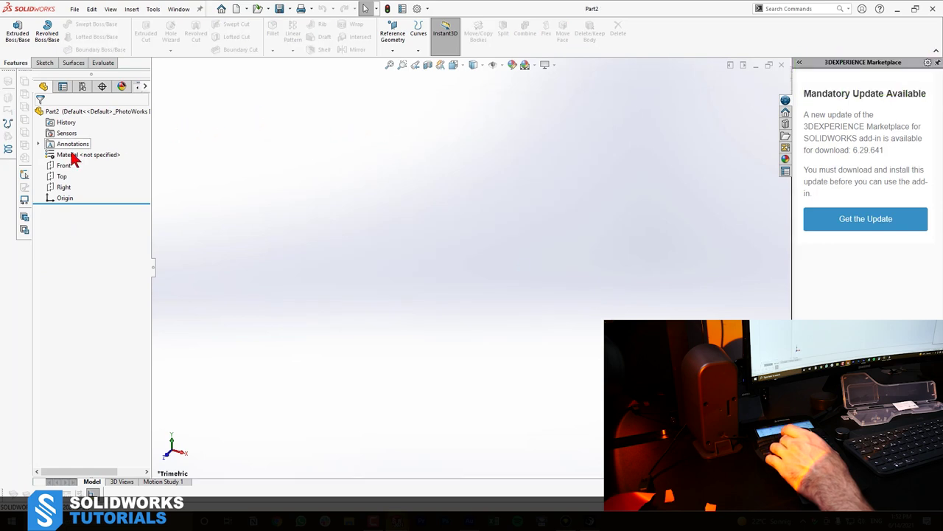
pyautogui.click(63, 165)
pyautogui.click(100, 151)
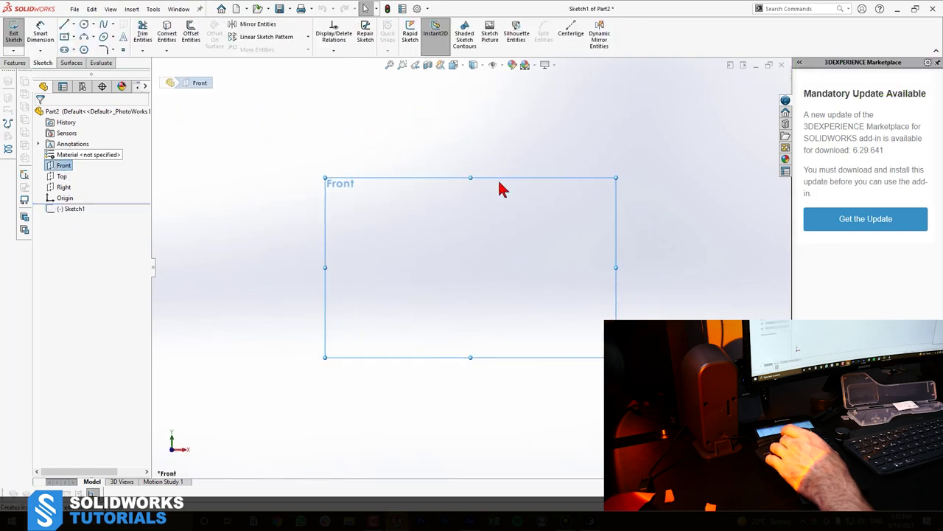
# Sketch a vertical line upward from the origin and connect a slanted line about 51 mm long to its upper end.
pyautogui.press('l')
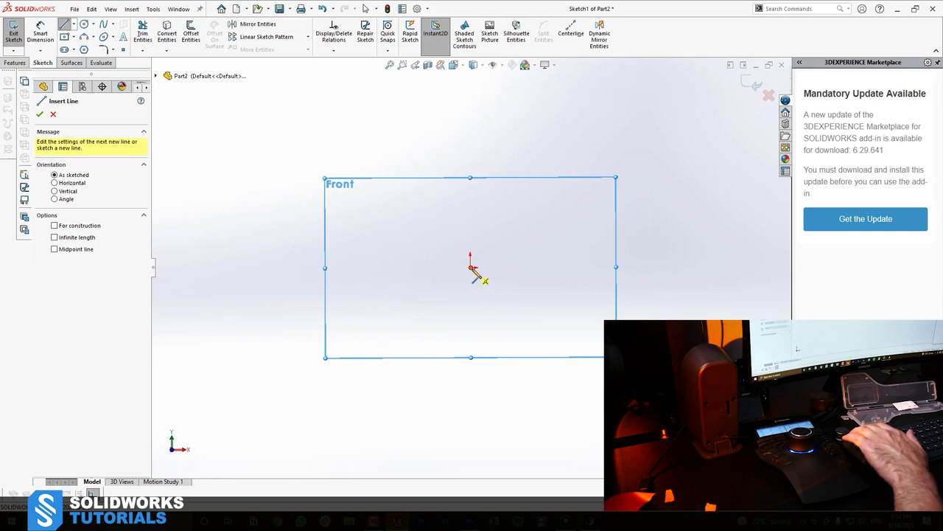
pyautogui.click(471, 265)
pyautogui.click(471, 177)
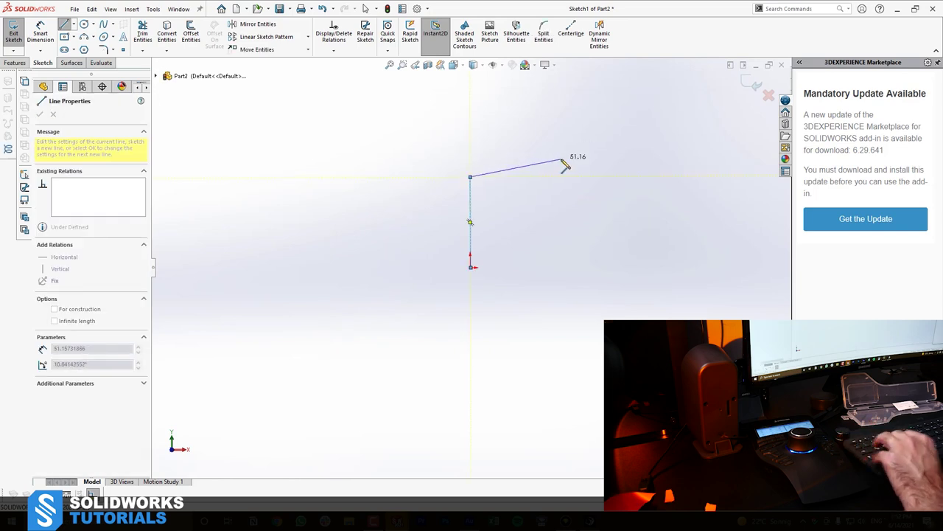
pyautogui.press('Escape')
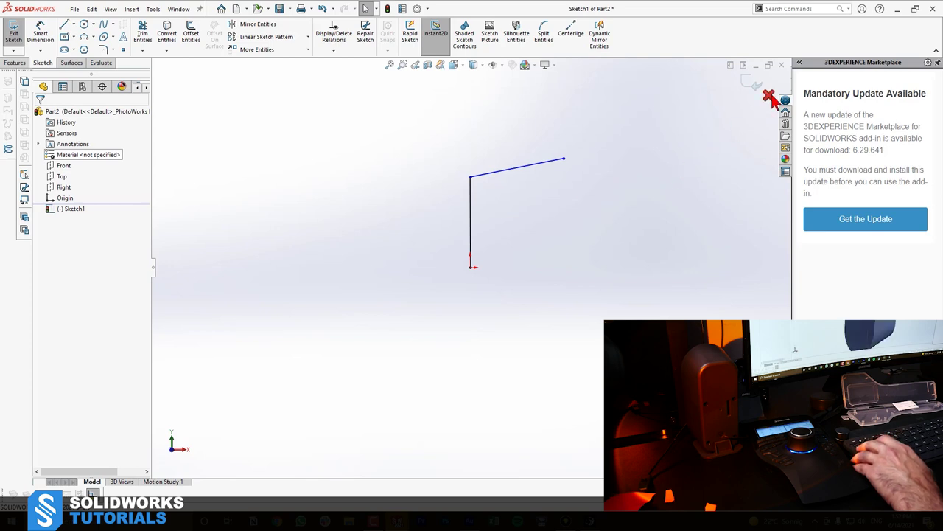
# Switch to the Part1 document, show the body from the side, and start a sketch on its Right Plane.
pyautogui.hotkey('ctrl', 'Tab')
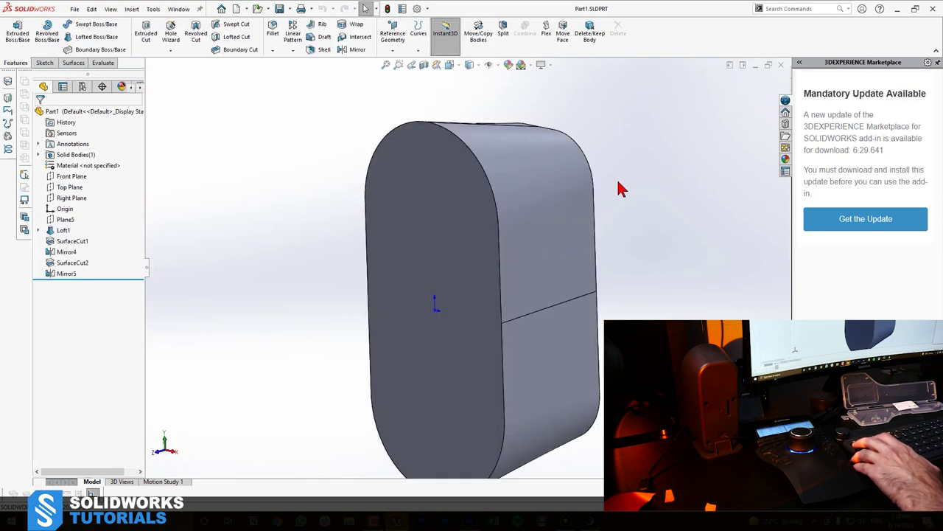
pyautogui.click(39, 230)
pyautogui.press('space')
pyautogui.click(338, 268)
pyautogui.hotkey('ctrl', '3')
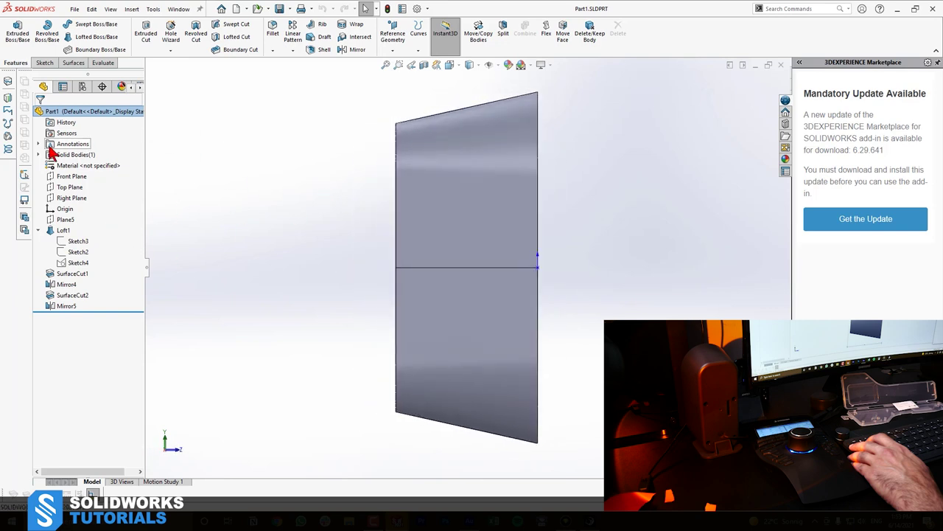
pyautogui.click(71, 199)
pyautogui.click(78, 182)
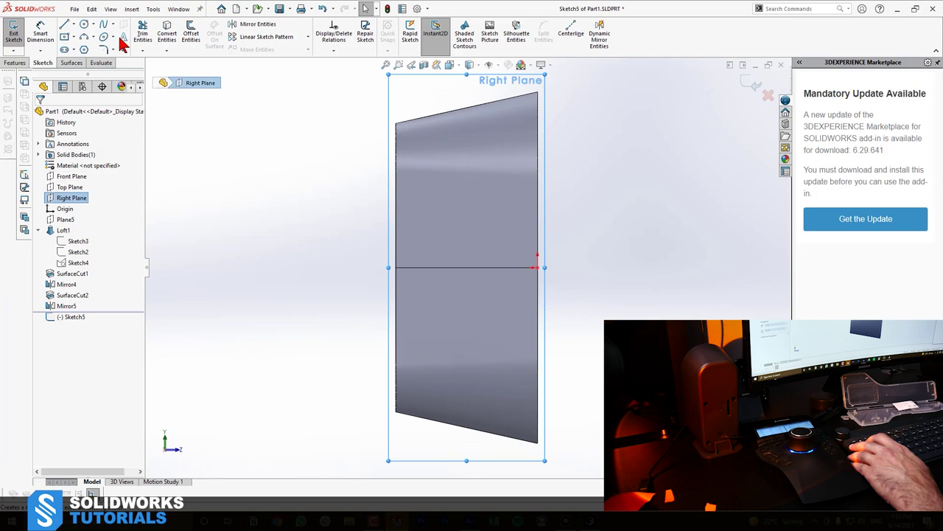
# Sketch a vertical line about 13 mm long and a slanted line about 32 mm long along the body's edges, meeting at the small end's upper corner.
pyautogui.click(64, 26)
pyautogui.click(396, 146)
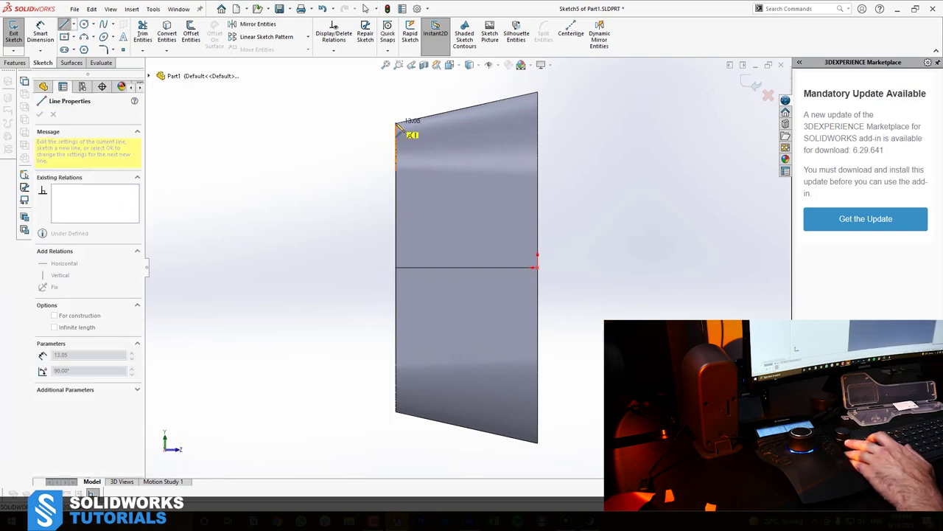
pyautogui.click(397, 123)
pyautogui.click(454, 110)
pyautogui.press('Escape')
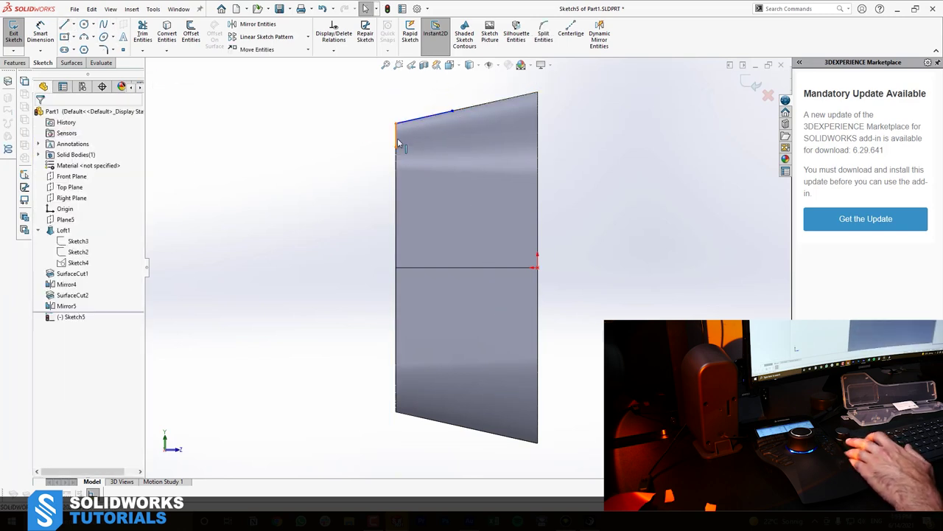
# Add a Fix relation to the slanted sketch line on the body's upper edge.
pyautogui.scroll(-5, 400, 141)
pyautogui.scroll(-4, 486, 168)
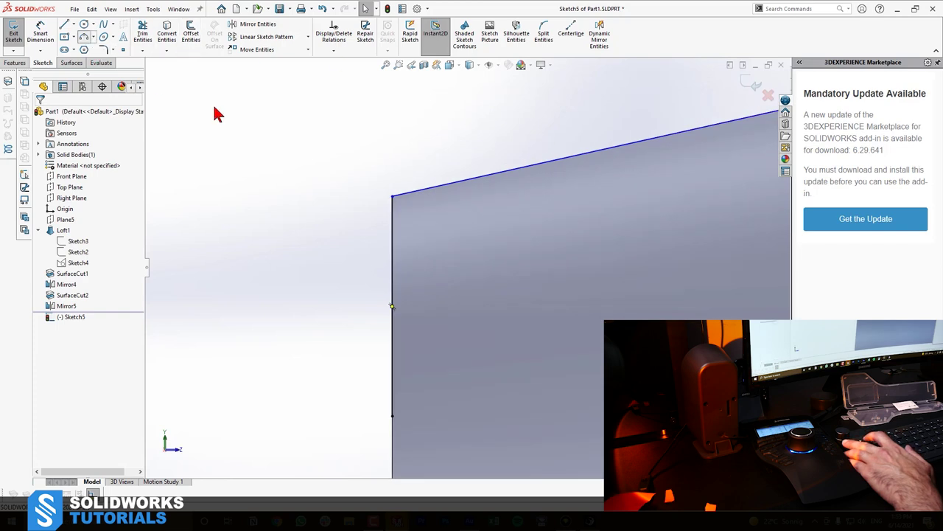
pyautogui.press('a')
pyautogui.press('Escape')
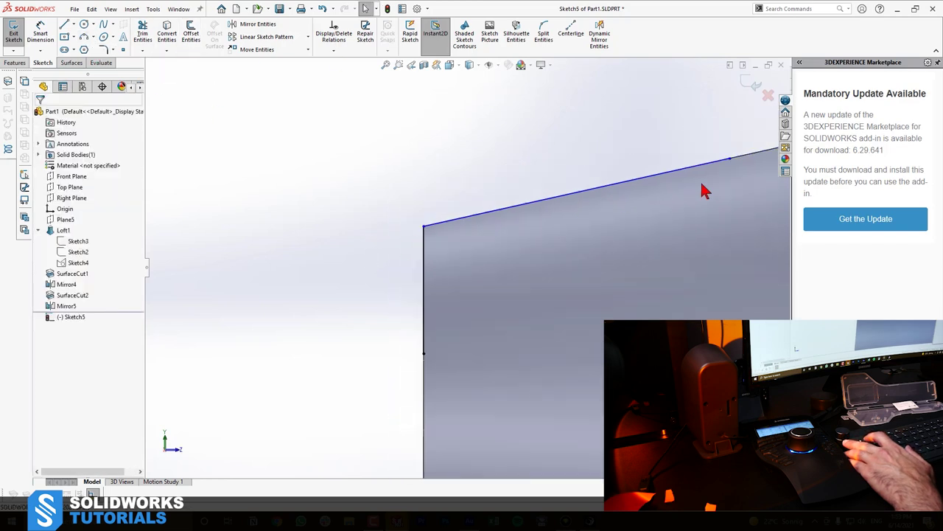
pyautogui.click(567, 193)
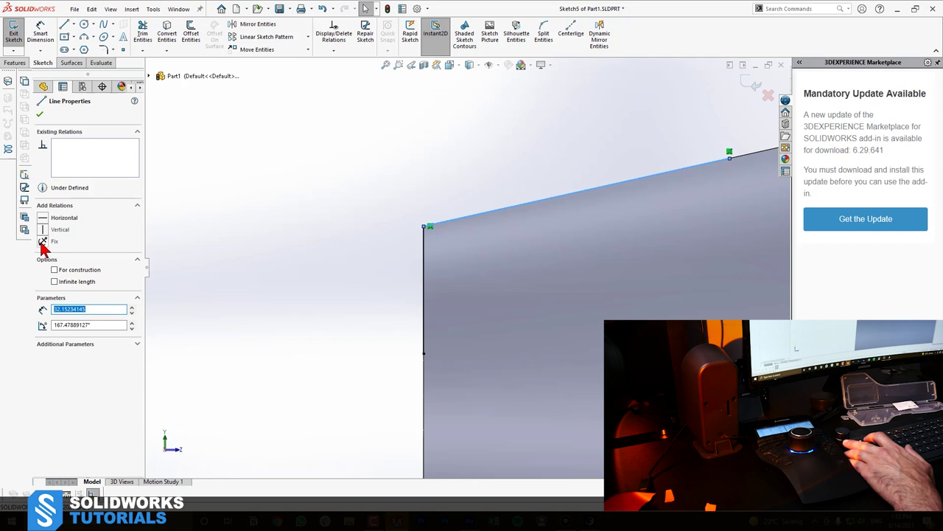
pyautogui.click(353, 238)
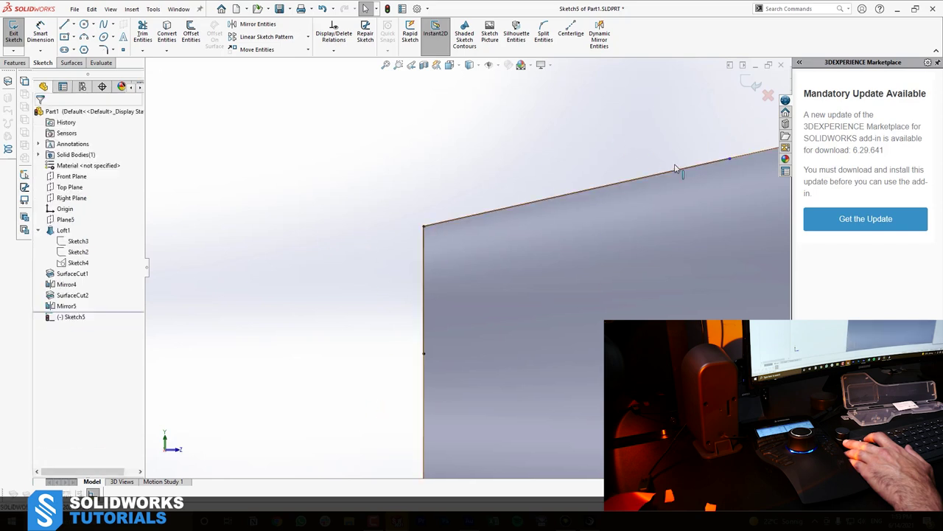
# Sketch a three-point arc across the upper corner, running from the vertical line to the slanted line.
pyautogui.scroll(2, 461, 258)
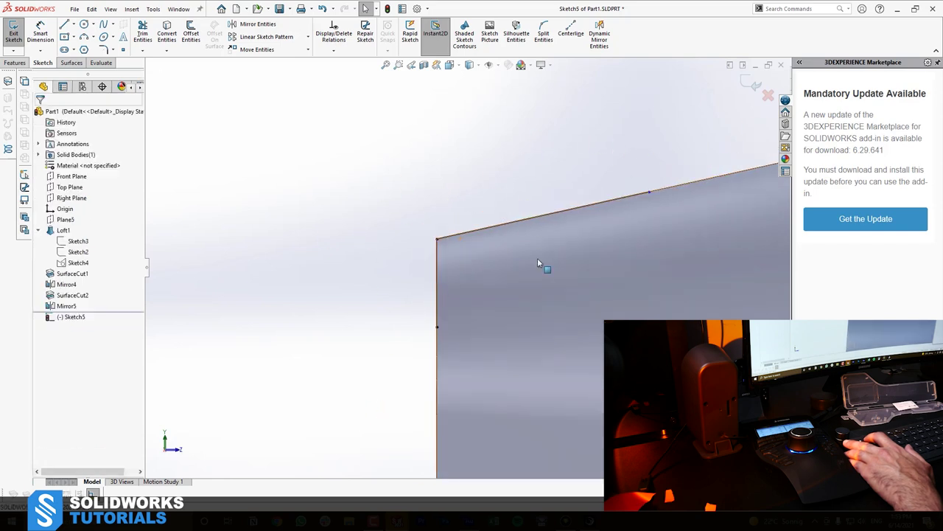
pyautogui.scroll(-2, 541, 262)
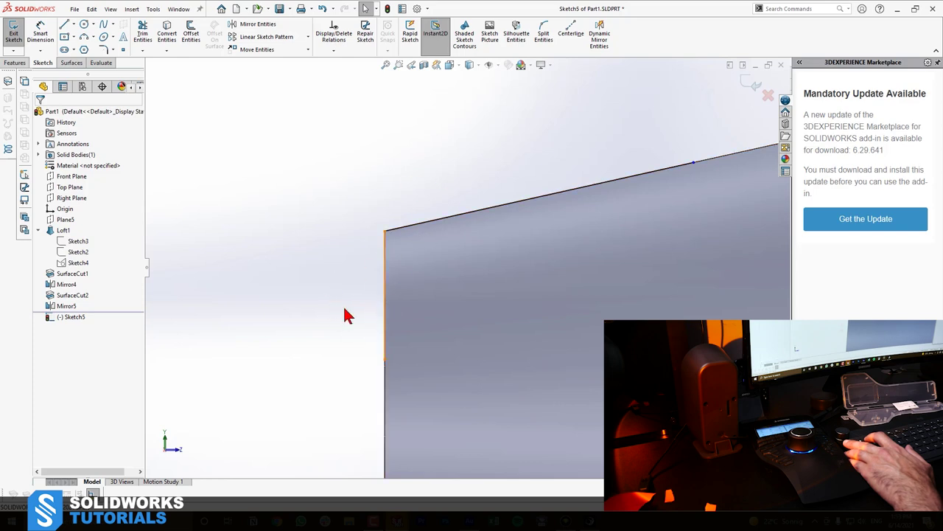
pyautogui.click(84, 38)
pyautogui.click(385, 278)
pyautogui.click(431, 222)
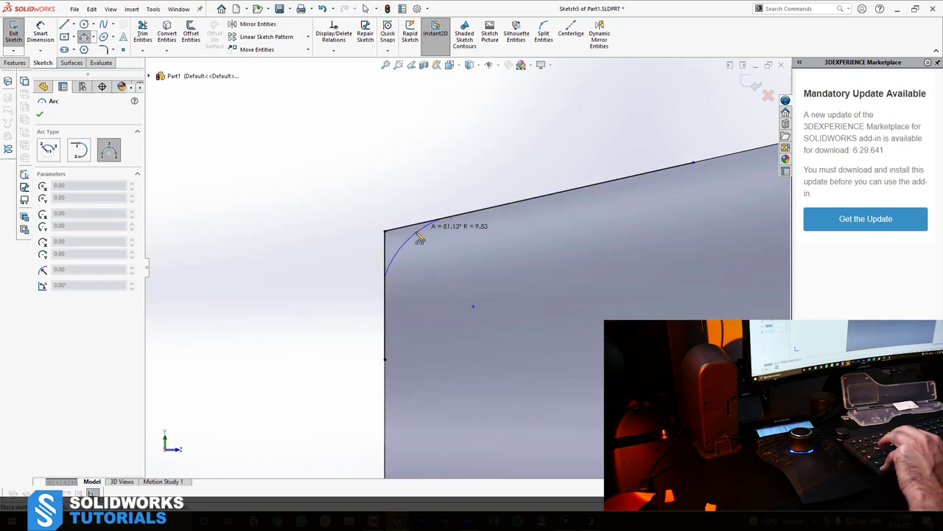
pyautogui.click(400, 248)
pyautogui.press('Escape')
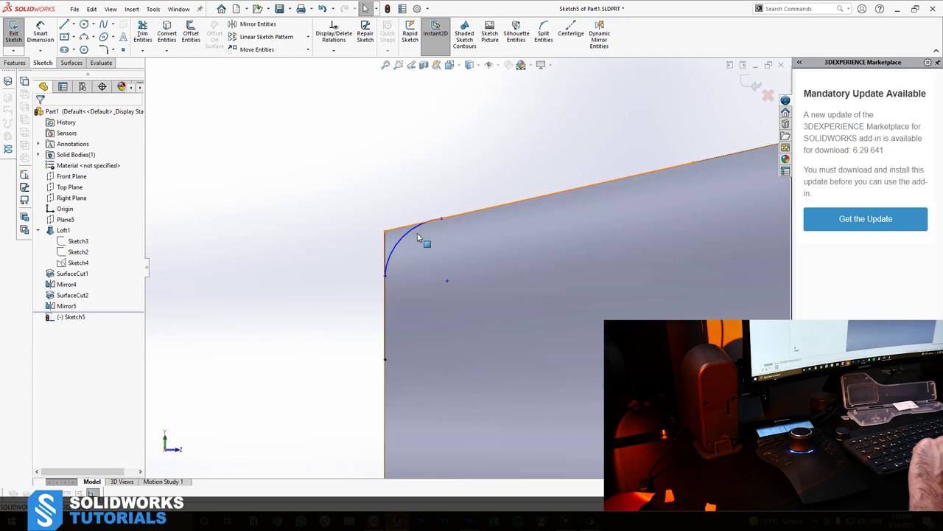
# Make the corner arc tangent to both the slanted line and the vertical line.
pyautogui.click(413, 230)
pyautogui.keyDown('ctrl'); pyautogui.click(406, 227); pyautogui.keyUp('ctrl')
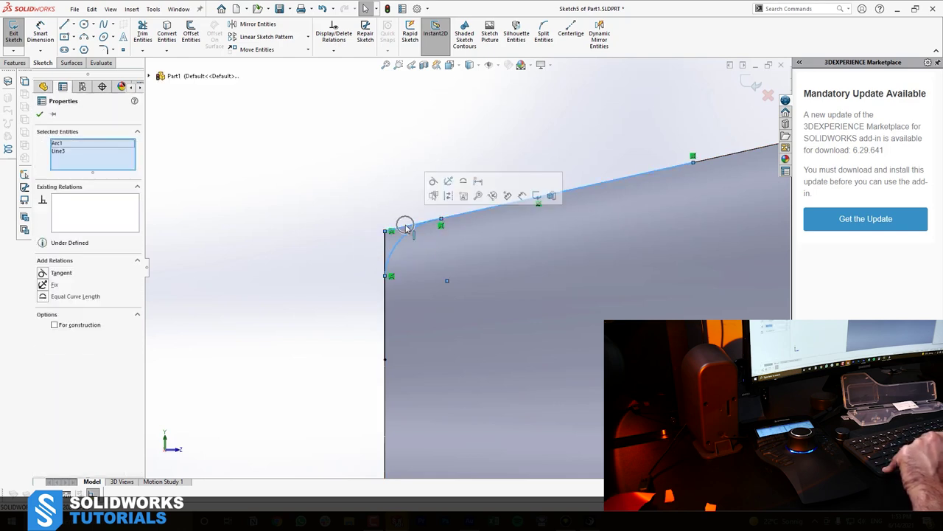
pyautogui.click(438, 188)
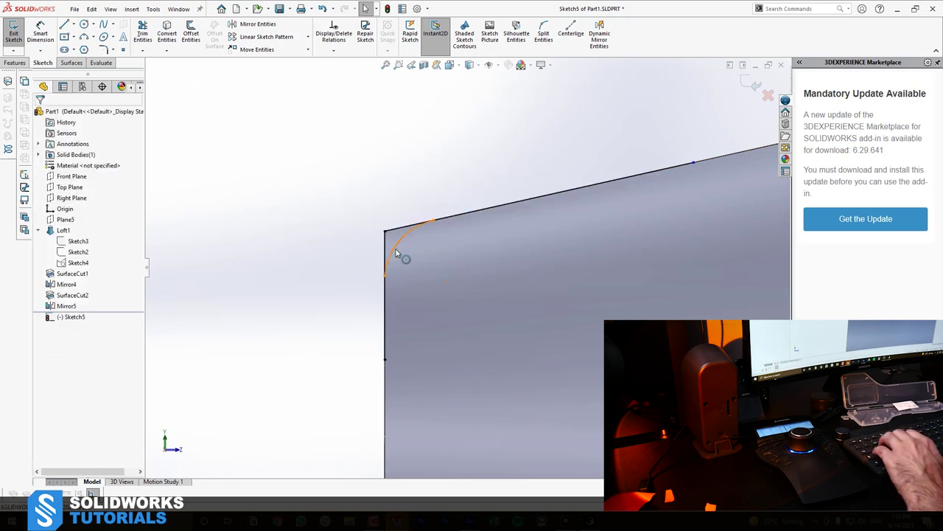
pyautogui.click(396, 254)
pyautogui.keyDown('ctrl'); pyautogui.click(384, 262); pyautogui.keyUp('ctrl')
pyautogui.click(412, 214)
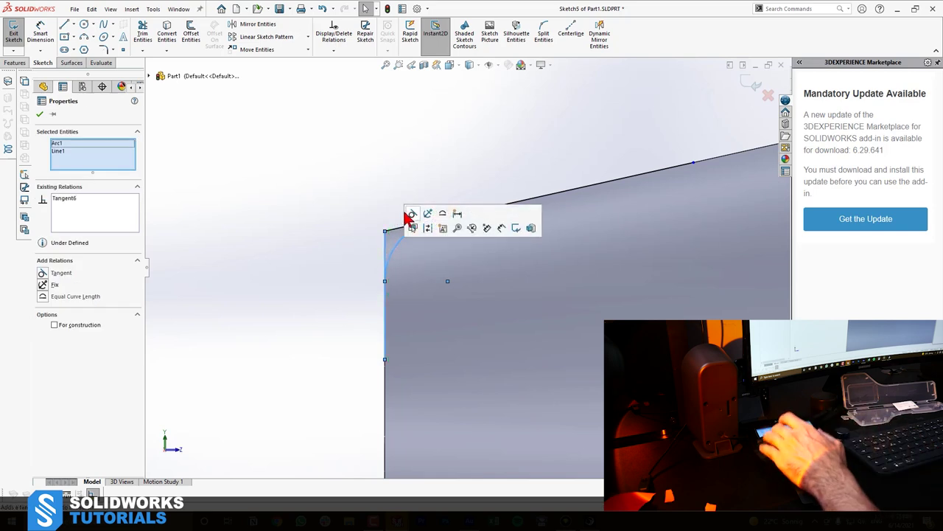
# Dimension the straight-line distance between the corner arc's two endpoints.
pyautogui.click(384, 282)
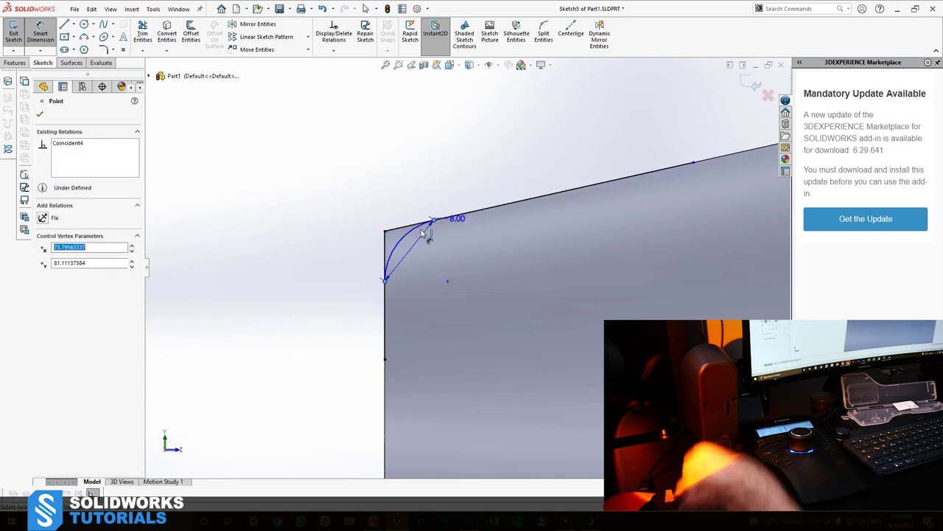
# Dimension the corner arc with an arc length of 7 mm between its two endpoints.
pyautogui.click(435, 220)
pyautogui.click(340, 211)
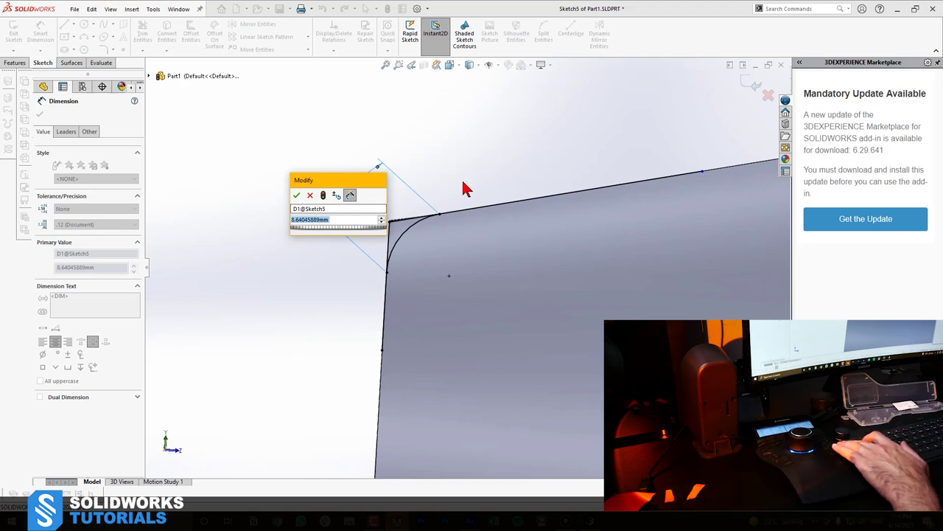
pyautogui.write('7')
pyautogui.press('Return')
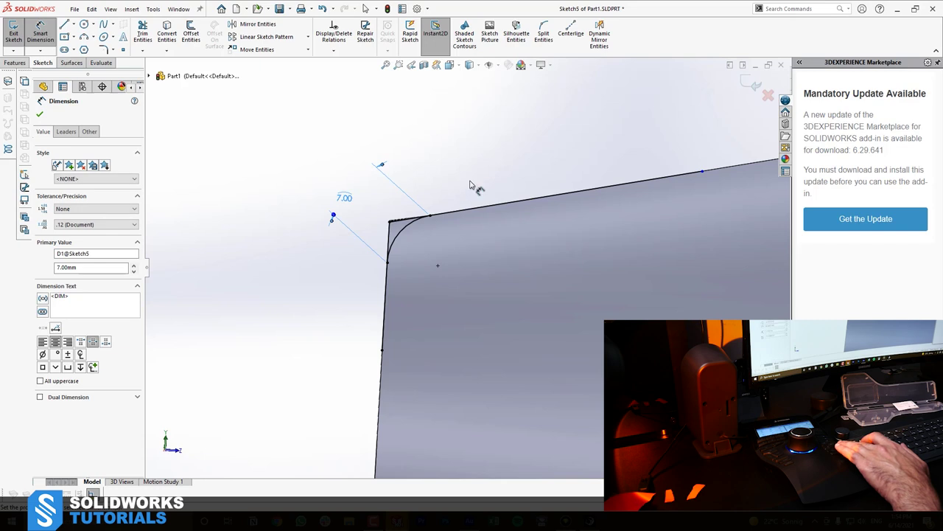
pyautogui.press('Escape')
# Measure the corner arc's radius and discard the sketch without keeping its changes.
pyautogui.press('d')
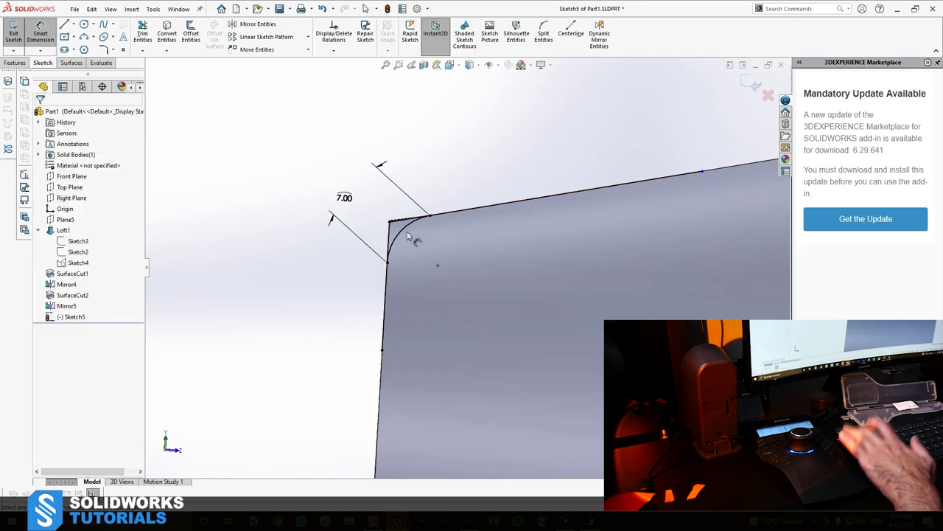
pyautogui.click(403, 228)
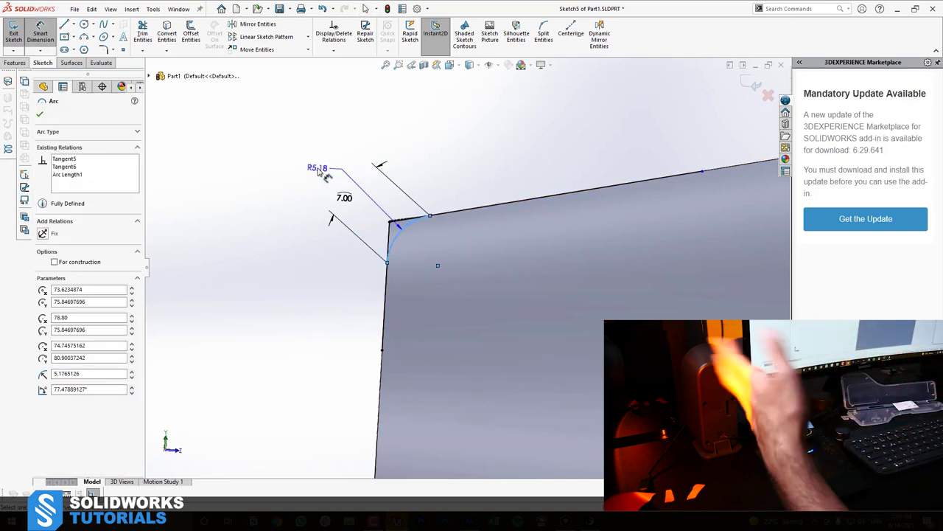
pyautogui.press('Escape')
pyautogui.scroll(5, 346, 174)
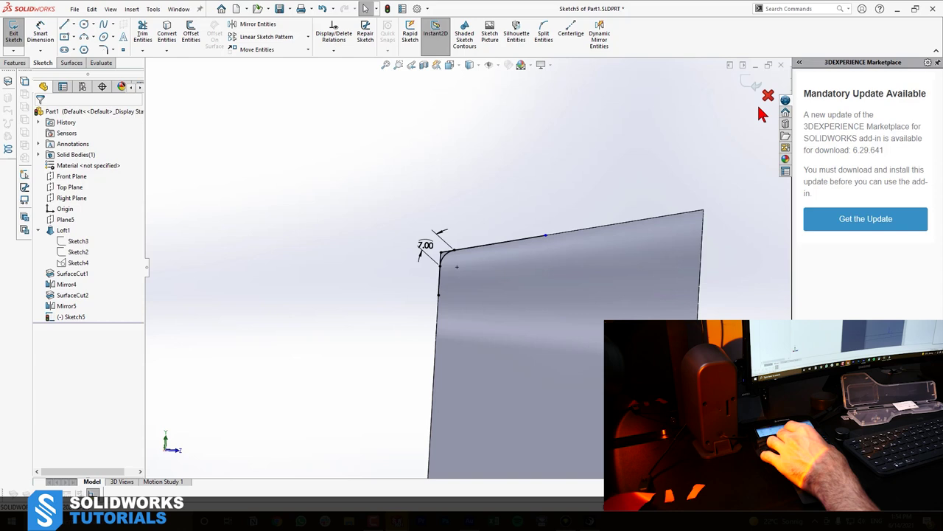
pyautogui.click(765, 96)
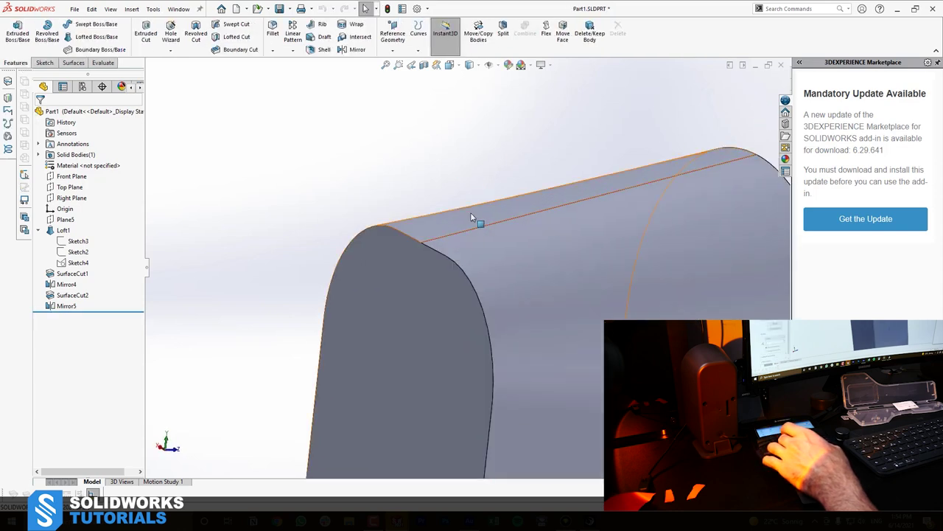
# Fillet the edges around the body's smaller end face with a 5.18 mm radius.
pyautogui.click(272, 33)
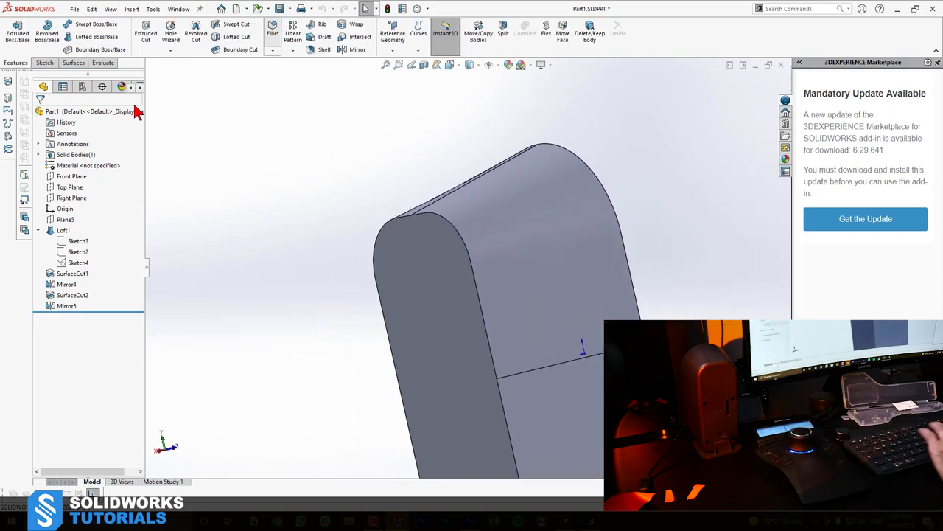
pyautogui.click(52, 161)
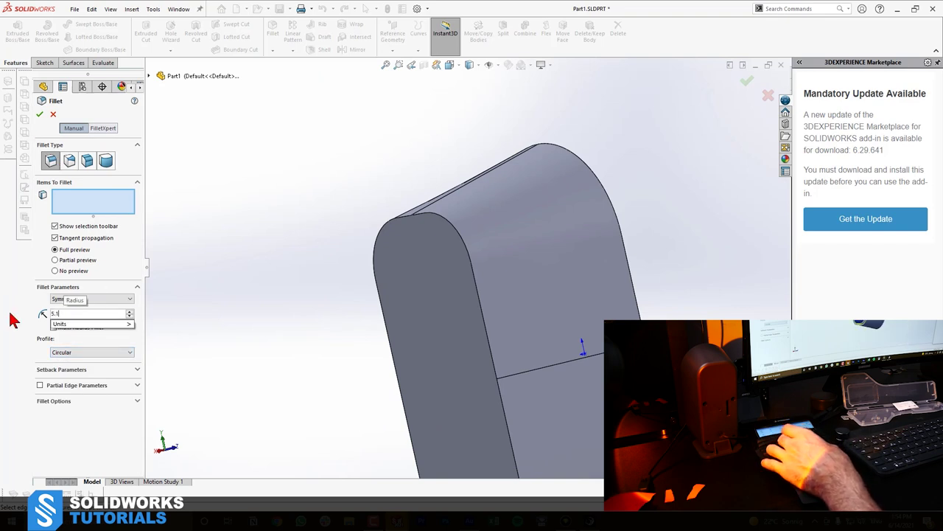
pyautogui.click(436, 230)
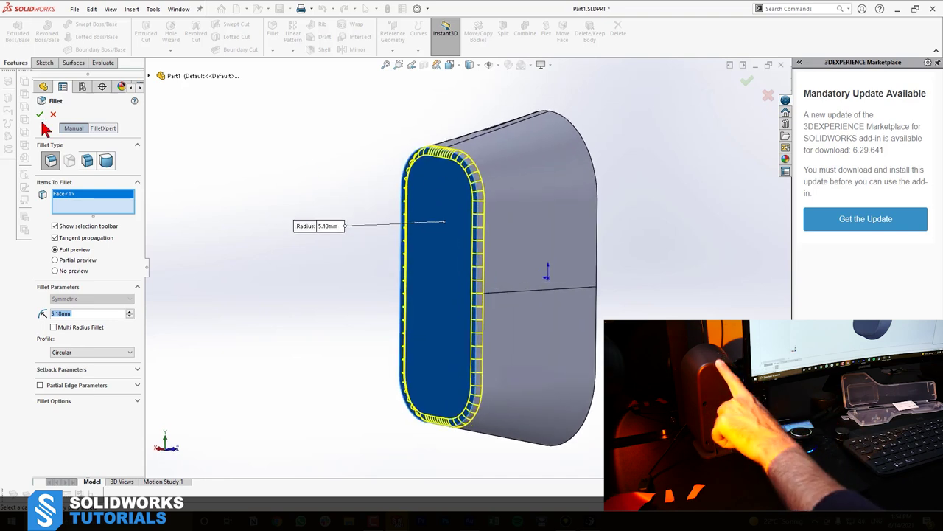
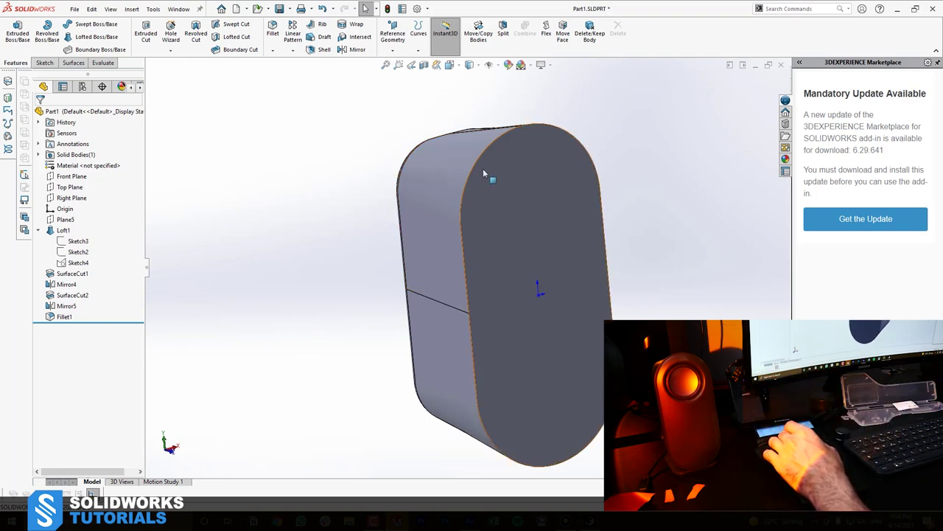
# Shell the body with a 3 mm wall thickness, removing the larger flat end face.
pyautogui.moveTo(491, 157); pyautogui.dragTo(483, 232, button='middle')
pyautogui.scroll(-2, 481, 232)
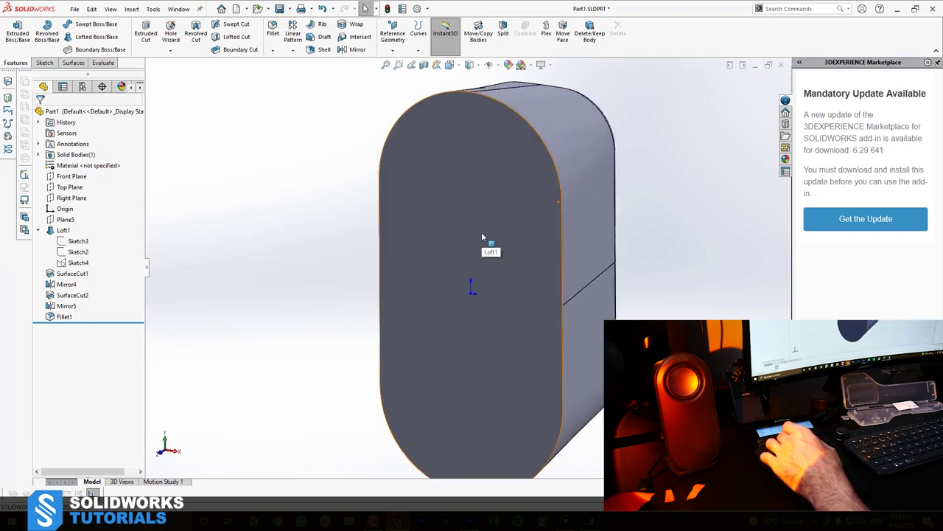
pyautogui.moveTo(482, 237); pyautogui.dragTo(410, 209, button='middle')
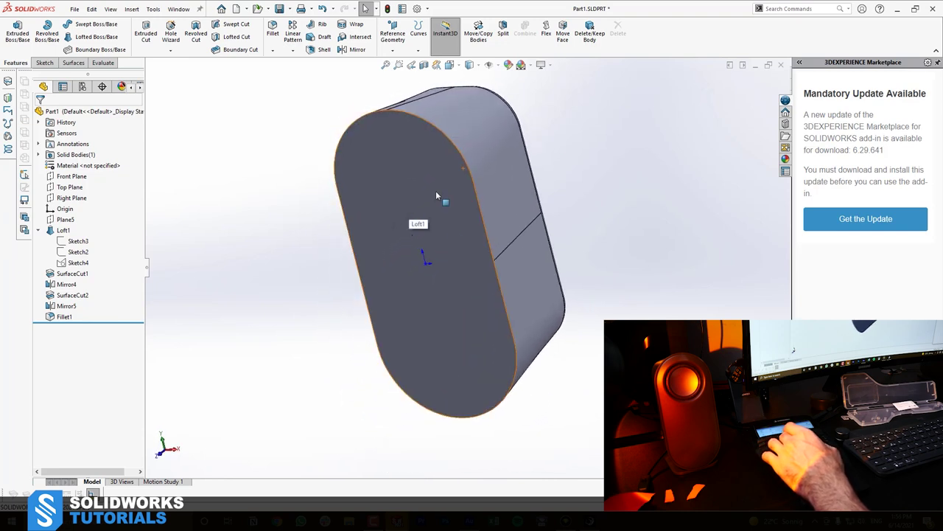
pyautogui.moveTo(435, 190); pyautogui.dragTo(351, 96, button='middle')
pyautogui.click(322, 50)
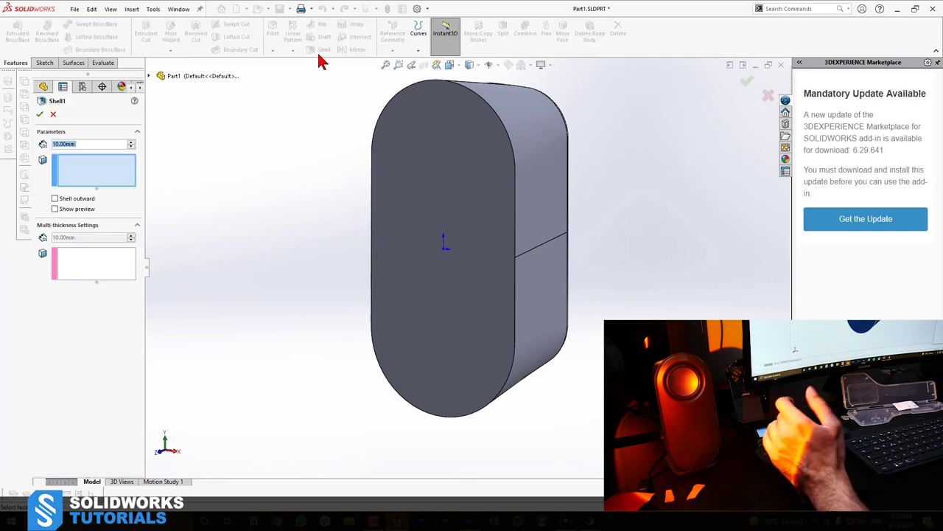
pyautogui.click(423, 166)
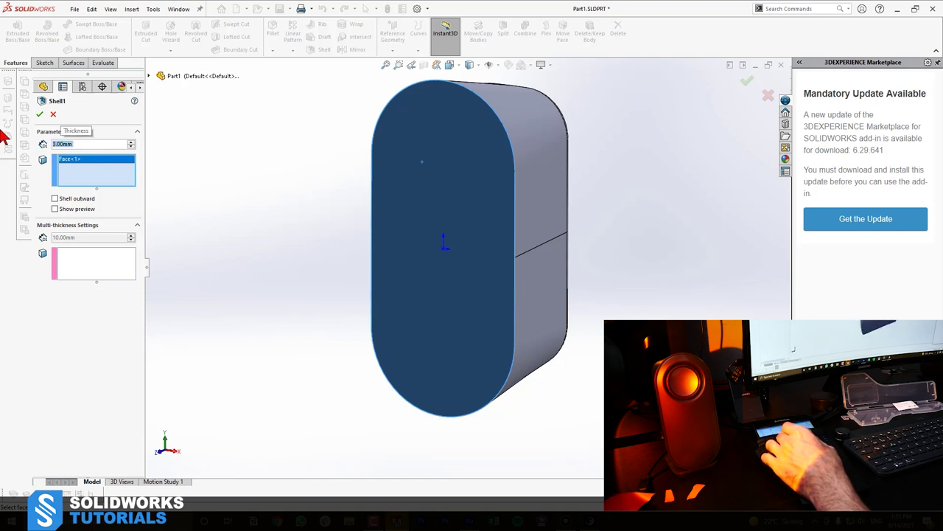
pyautogui.press('Return')
# Examine the hollow interior of the shelled body from several angles.
pyautogui.press('Right')
pyautogui.press('Right')
pyautogui.press('Right')
pyautogui.press('Right')
pyautogui.press('Right')
pyautogui.press('Right')
pyautogui.press('Right')
pyautogui.press('Right')
pyautogui.press('Right')
pyautogui.press('Right')
pyautogui.press('Right')
pyautogui.press('Right')
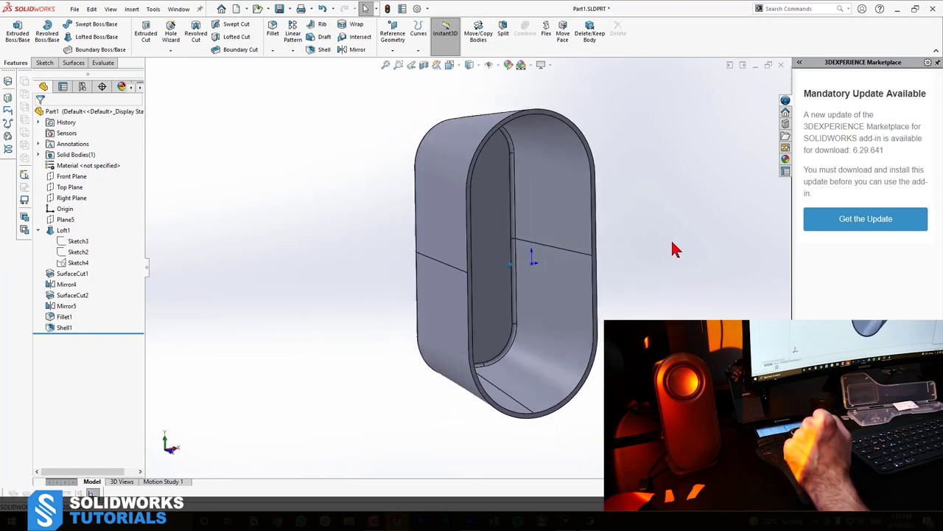
pyautogui.press('Up')
pyautogui.press('Up')
pyautogui.press('Up')
pyautogui.press('Up')
pyautogui.press('Up')
pyautogui.press('Up')
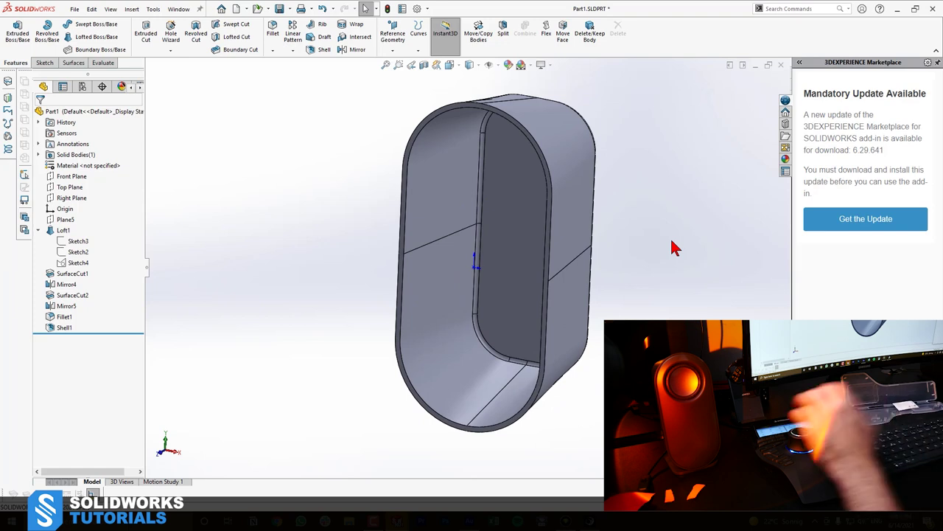
pyautogui.hotkey('alt', 'Left')
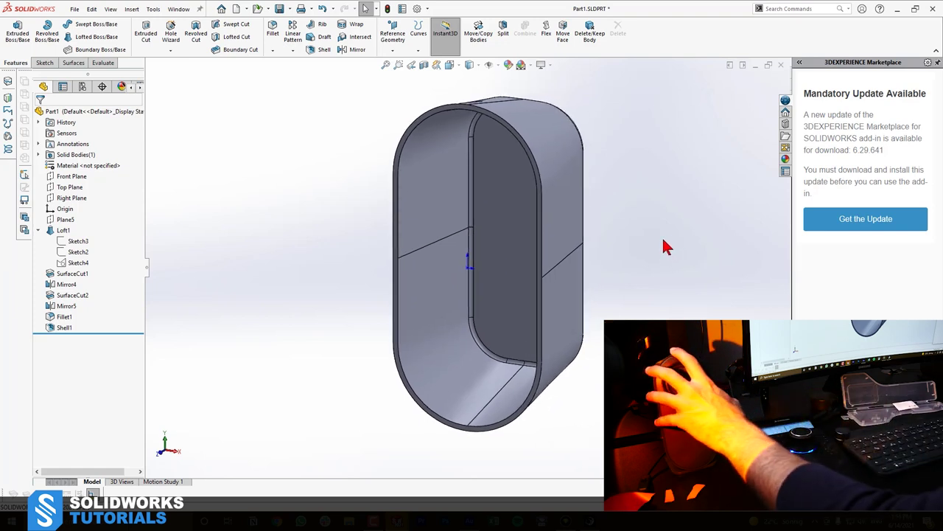
# Save the part and open a new sketch on the shelled body's open rim face.
pyautogui.hotkey('ctrl', 's')
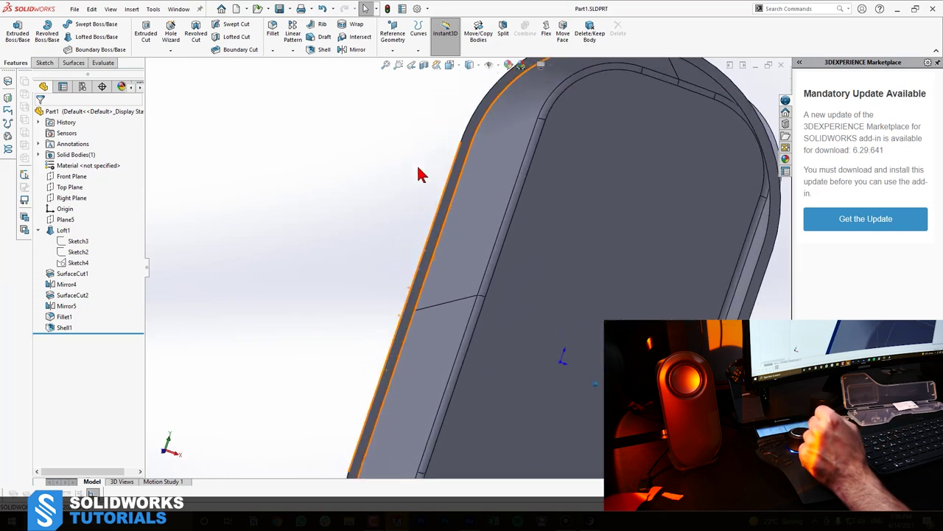
pyautogui.moveTo(468, 193); pyautogui.dragTo(491, 177, button='middle')
pyautogui.click(489, 178)
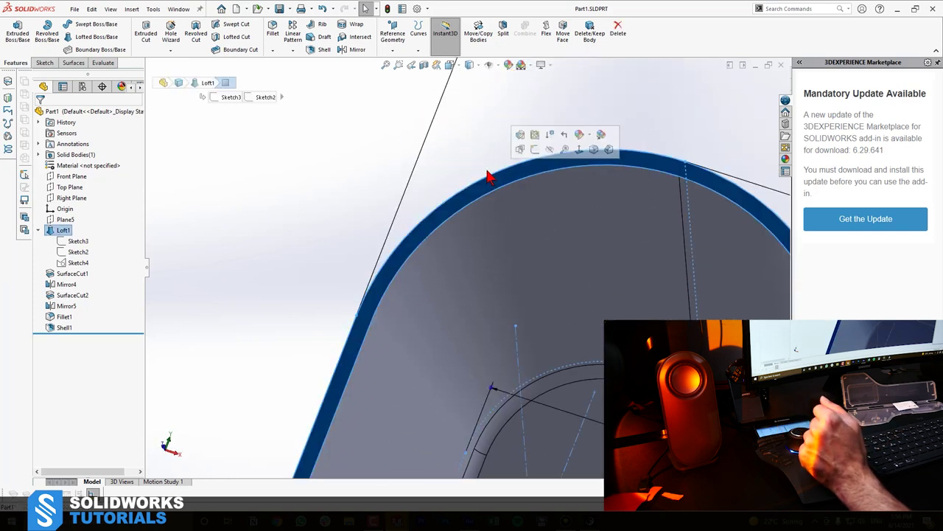
pyautogui.press('Escape')
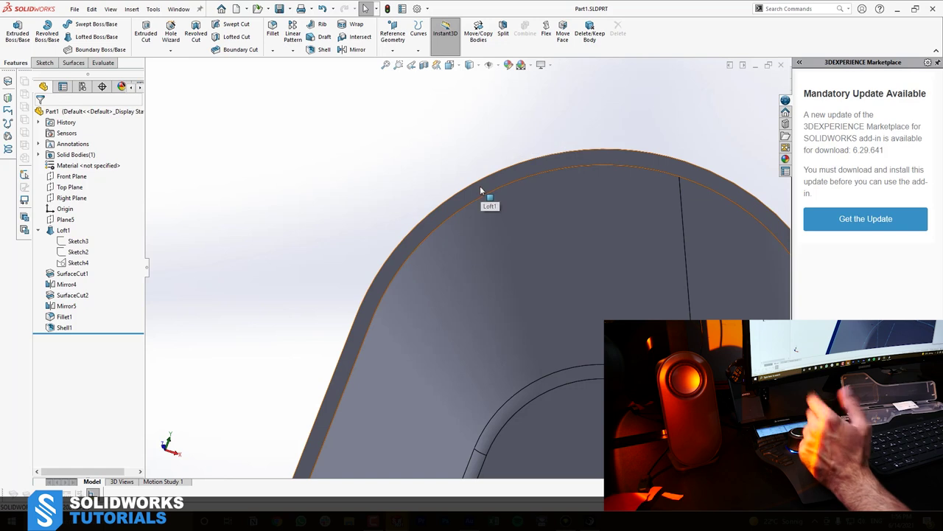
pyautogui.click(481, 191)
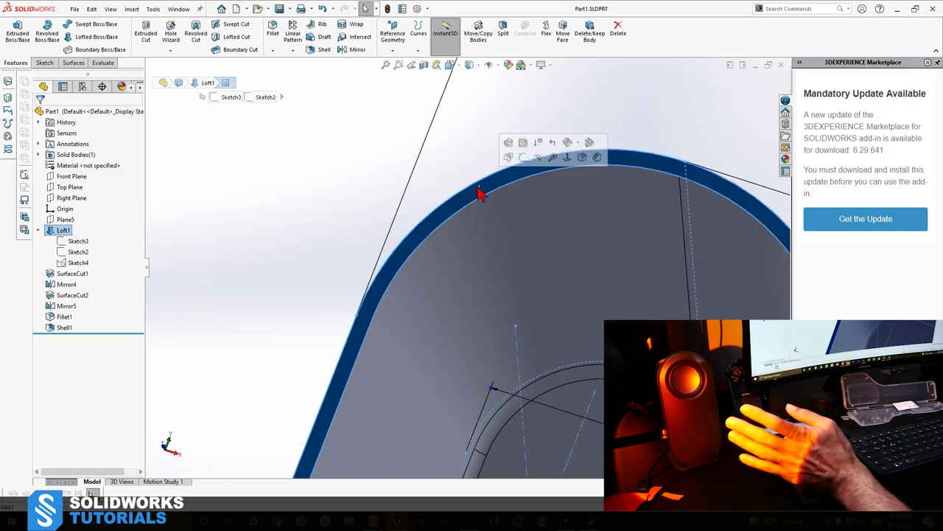
pyautogui.click(523, 160)
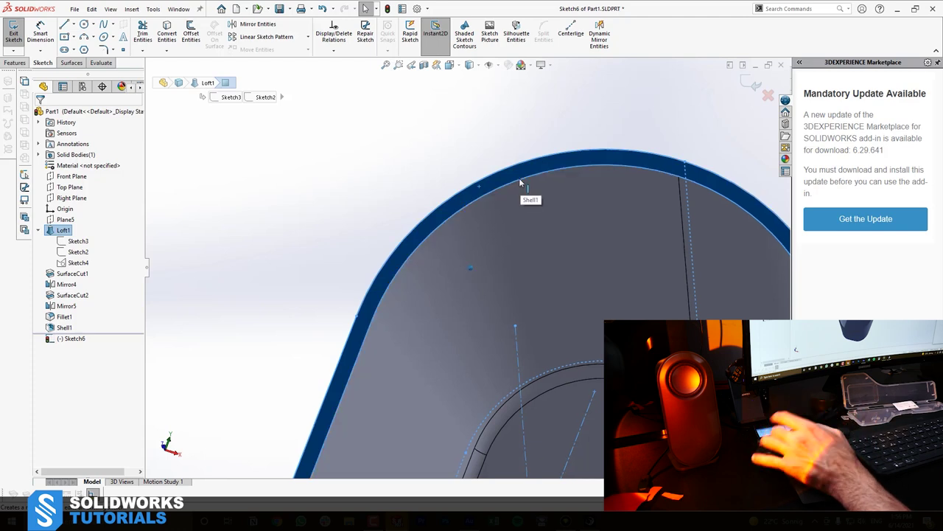
# Convert the four inner rim edges into the sketch, and briefly hide the body to check the outline before showing it again.
pyautogui.scroll(6, 522, 184)
pyautogui.moveTo(474, 209); pyautogui.dragTo(479, 188, button='middle')
pyautogui.click(598, 143)
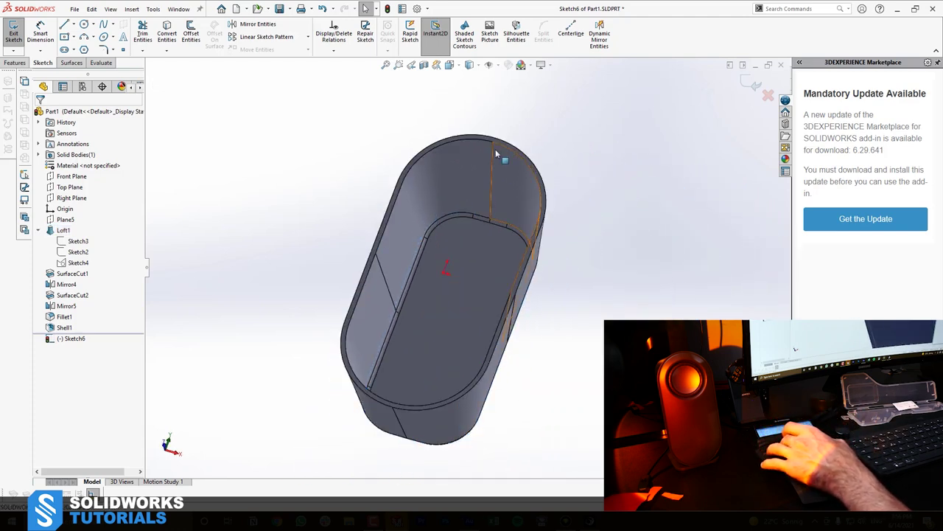
pyautogui.moveTo(413, 171); pyautogui.dragTo(442, 162, button='middle')
pyautogui.scroll(-8, 442, 161)
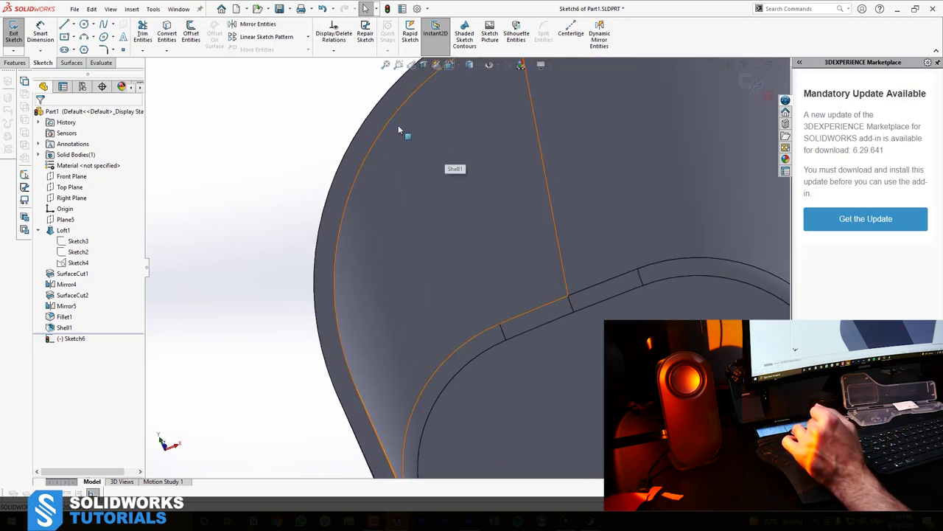
pyautogui.scroll(4, 396, 123)
pyautogui.click(168, 35)
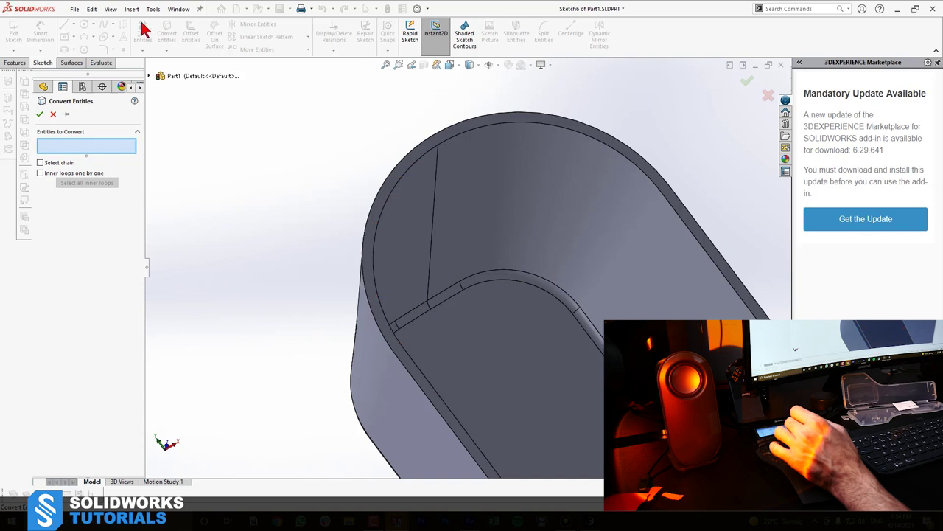
pyautogui.click(429, 153)
pyautogui.click(460, 135)
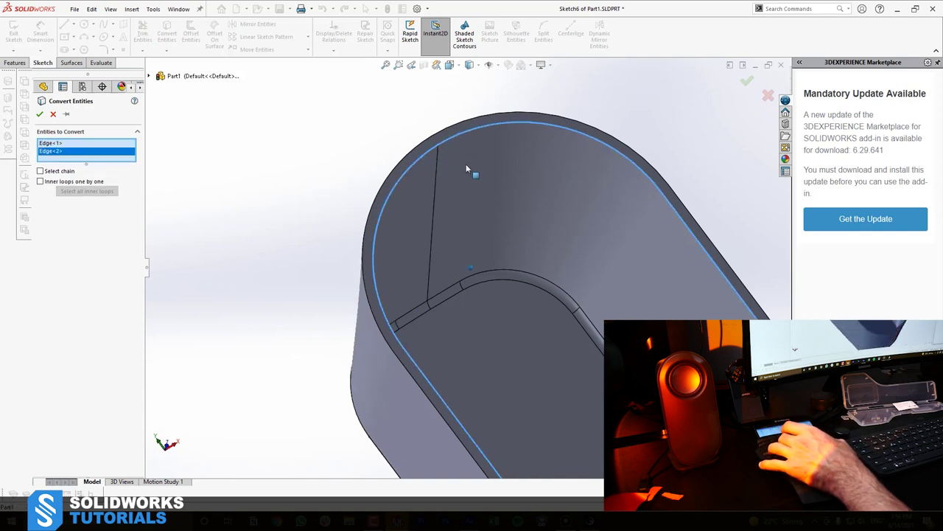
pyautogui.scroll(-2, 501, 186)
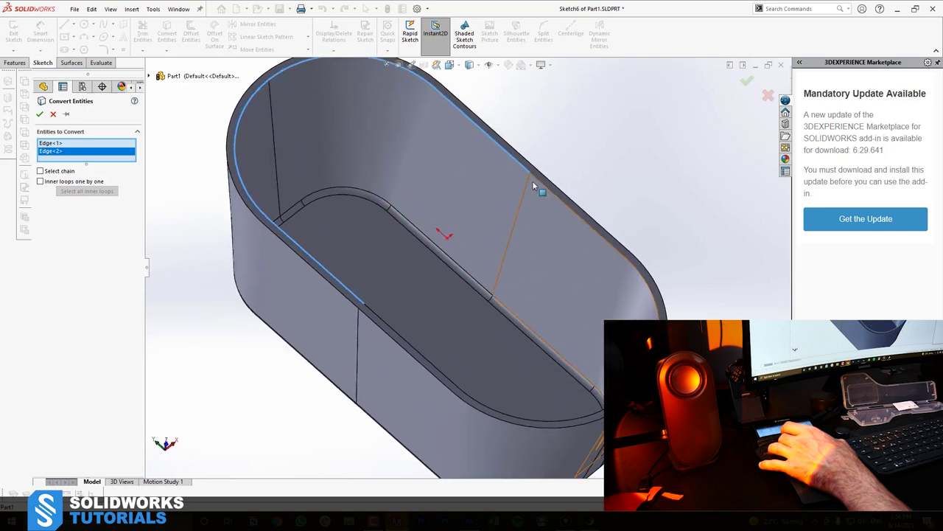
pyautogui.click(539, 184)
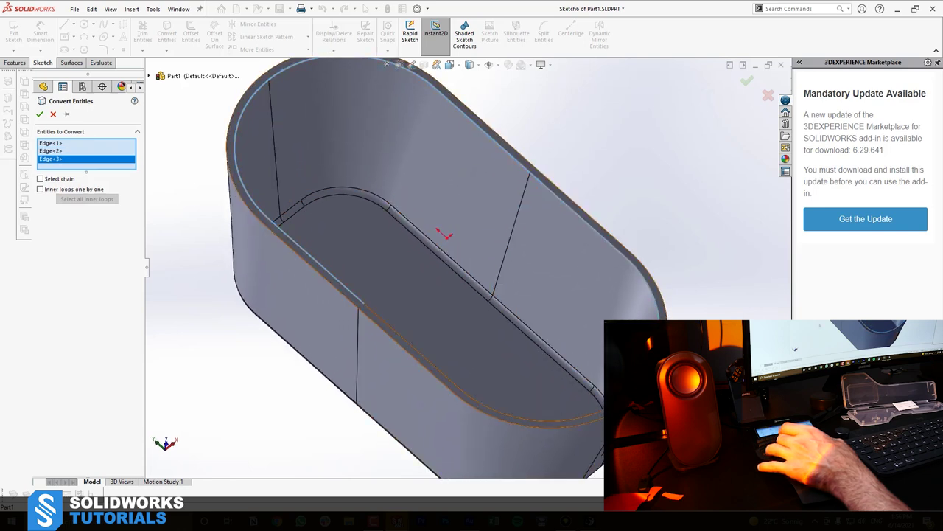
pyautogui.click(560, 419)
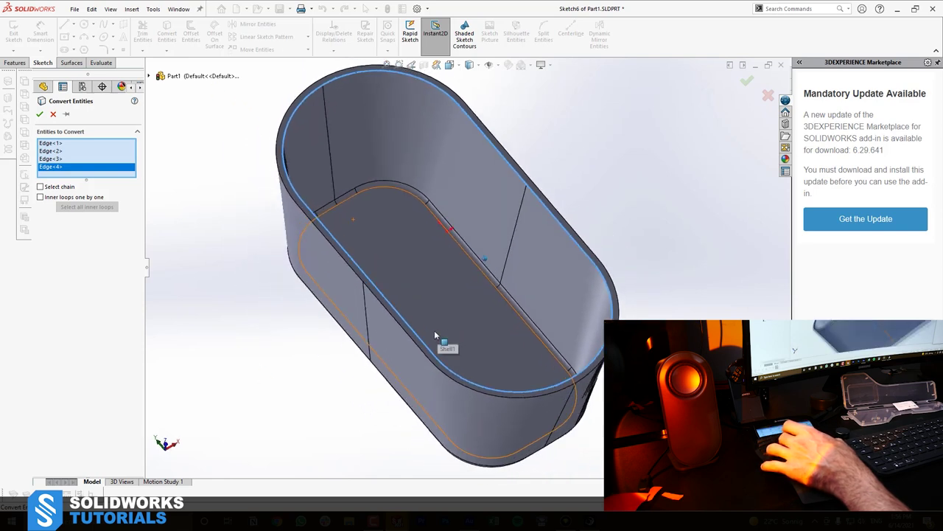
pyautogui.click(39, 115)
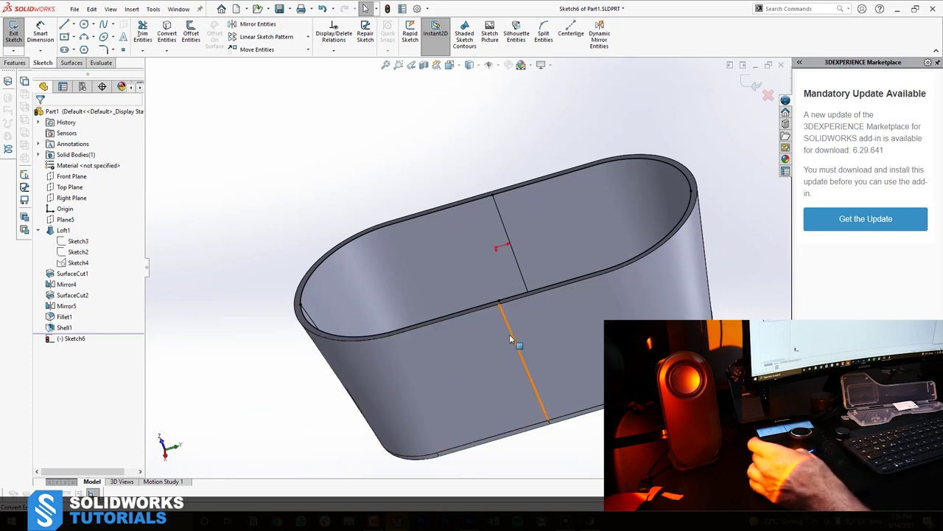
pyautogui.press('Tab')
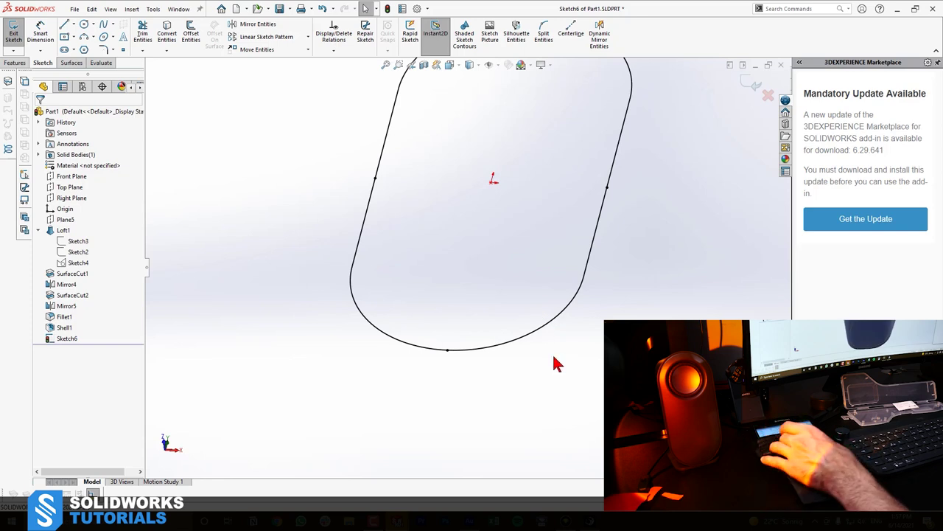
pyautogui.hotkey('shift', 'Tab')
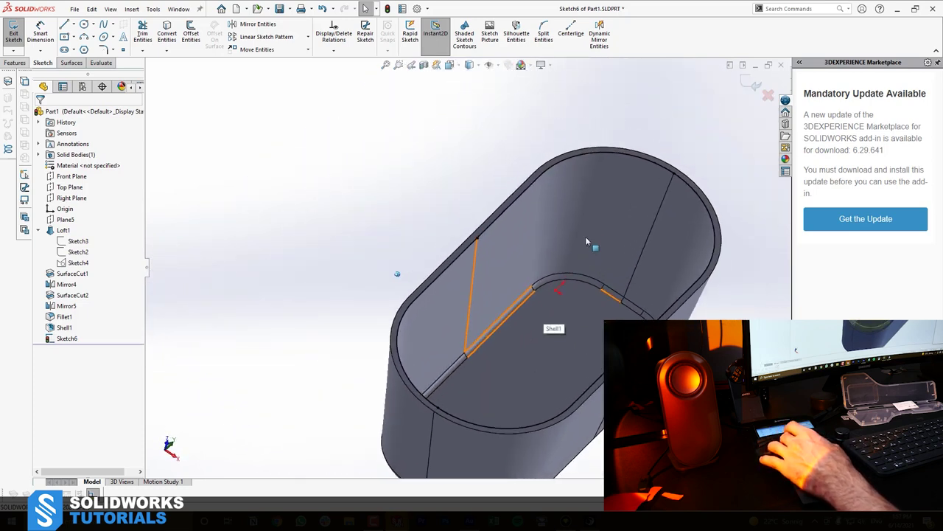
# Start an Extruded Boss from the converted rim outline and set its first-direction depth to 1 mm.
pyautogui.click(19, 62)
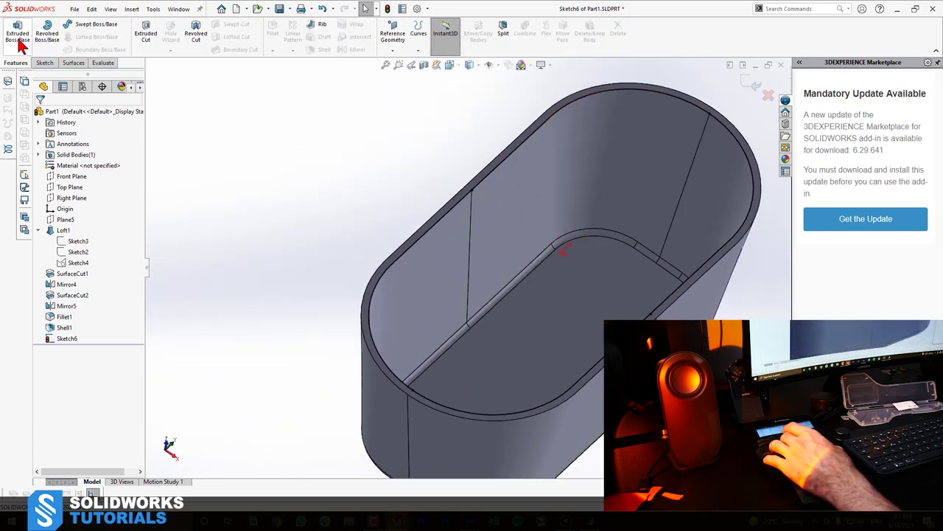
pyautogui.scroll(-5, 585, 323)
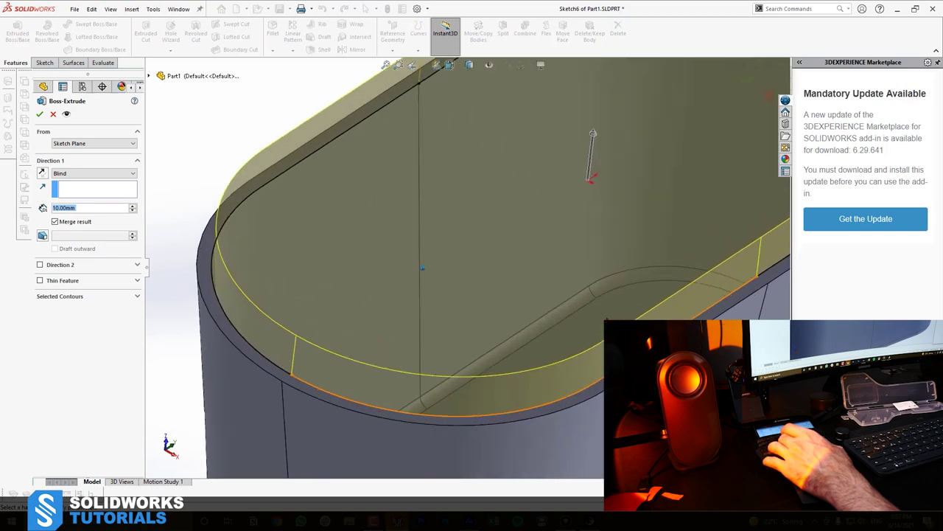
pyautogui.scroll(2, 584, 323)
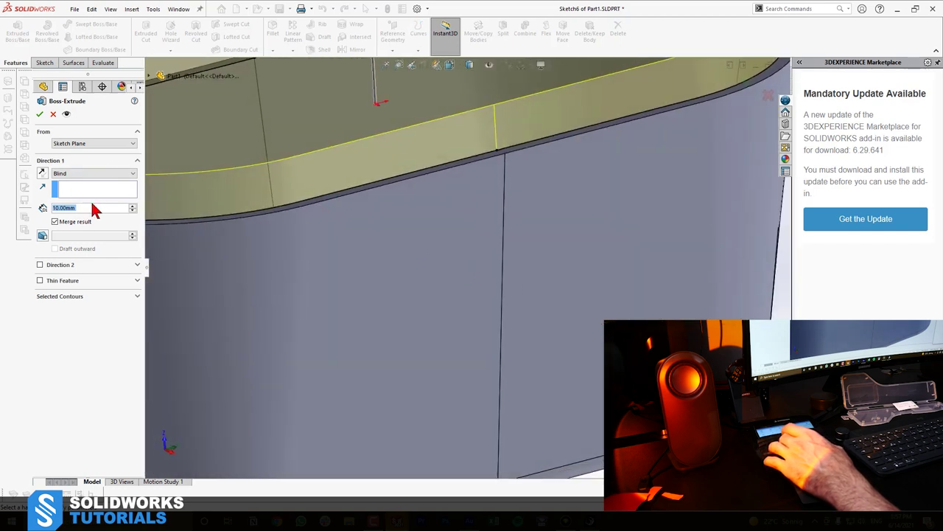
pyautogui.write('1')
pyautogui.press('Return')
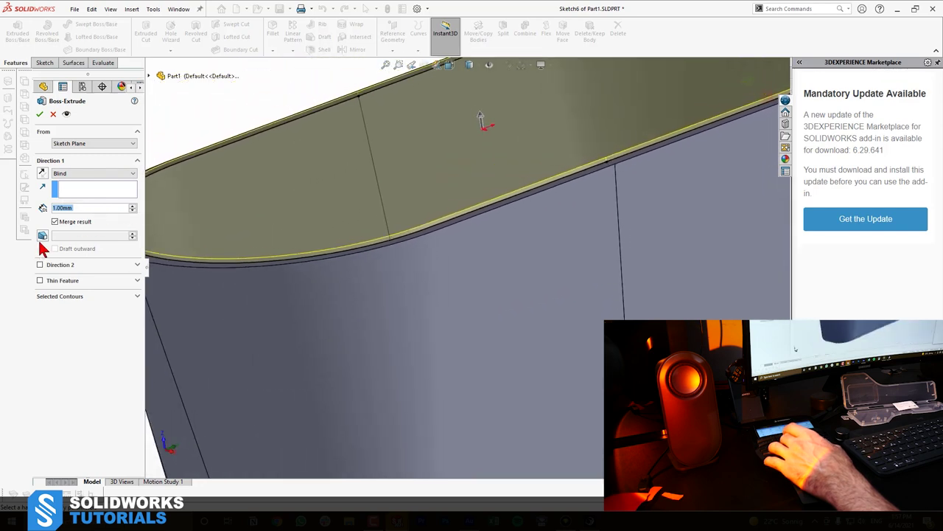
# Add a second extrusion direction with a 5 mm depth into the housing and complete the boss as a separate body.
pyautogui.click(40, 265)
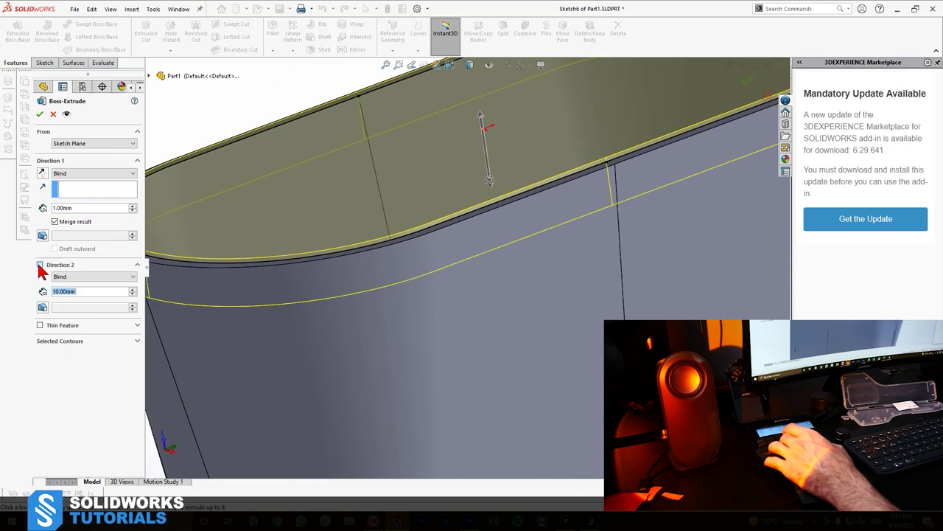
pyautogui.press('f')
pyautogui.scroll(-5, 301, 297)
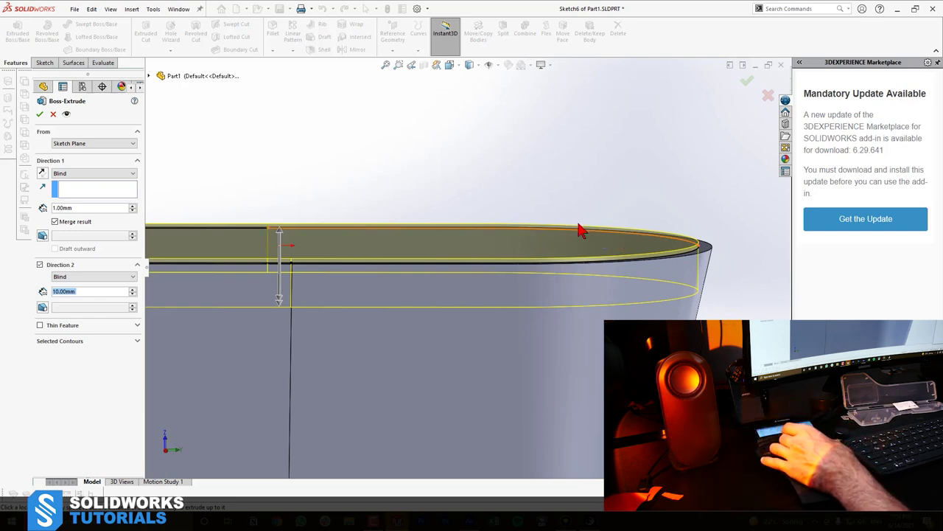
pyautogui.write('5')
pyautogui.press('Return')
pyautogui.moveTo(568, 346); pyautogui.dragTo(720, 300, button='middle')
pyautogui.moveTo(742, 262); pyautogui.dragTo(735, 268, button='middle')
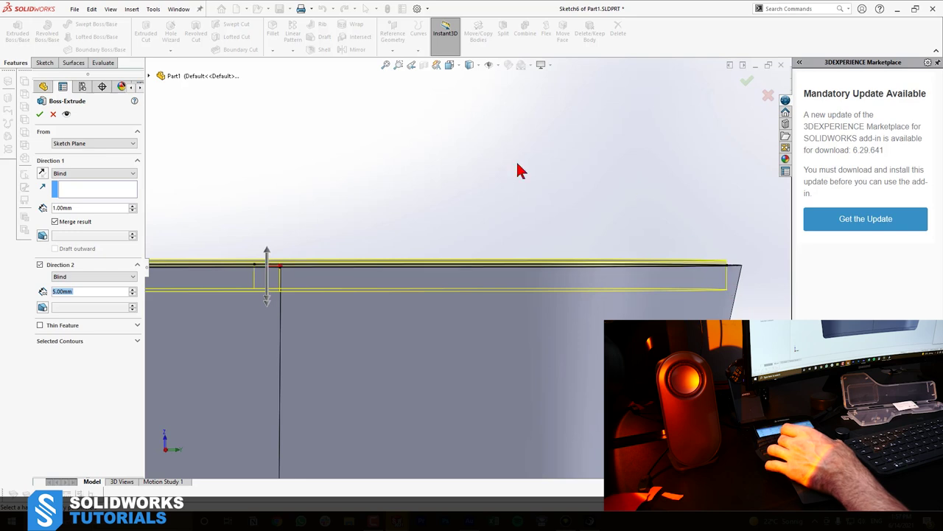
pyautogui.scroll(5, 664, 302)
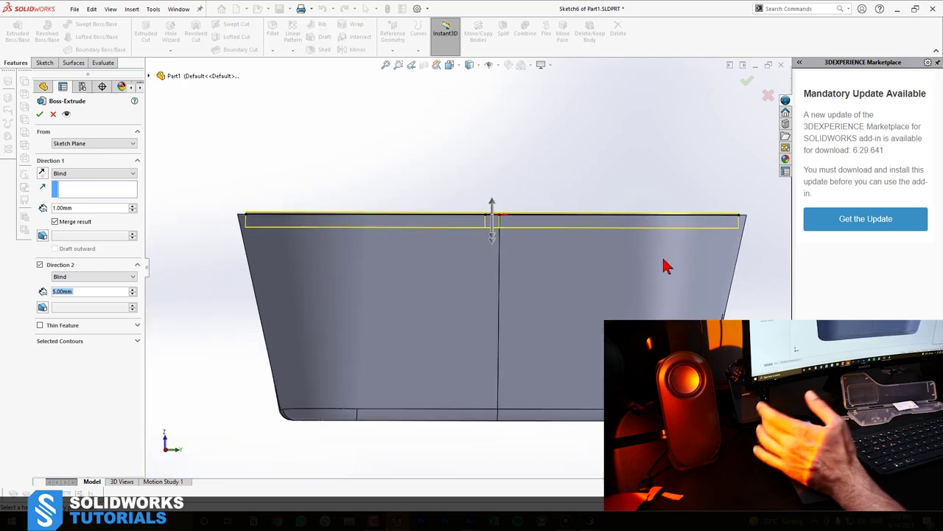
pyautogui.press('Down')
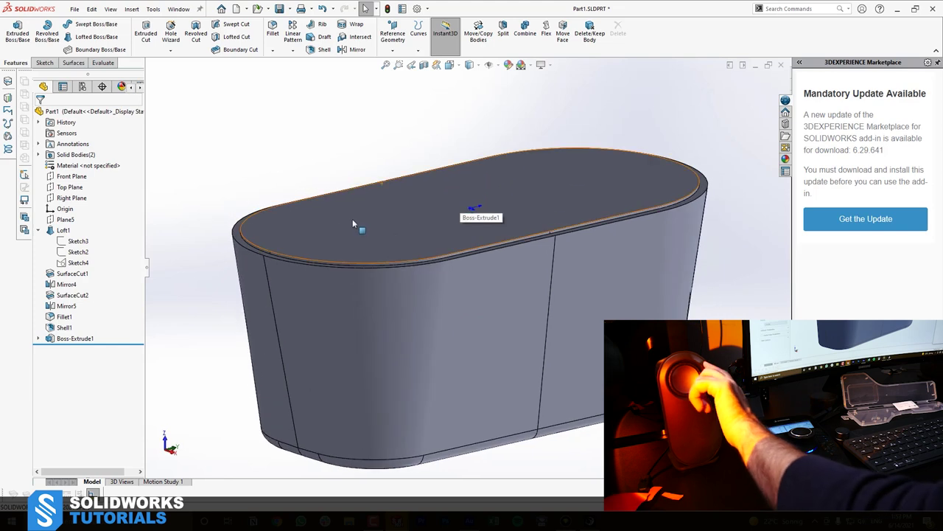
# Fillet the outer edge of the new plate's exposed flat face with a 0.5 mm radius.
pyautogui.click(411, 205)
pyautogui.click(457, 192)
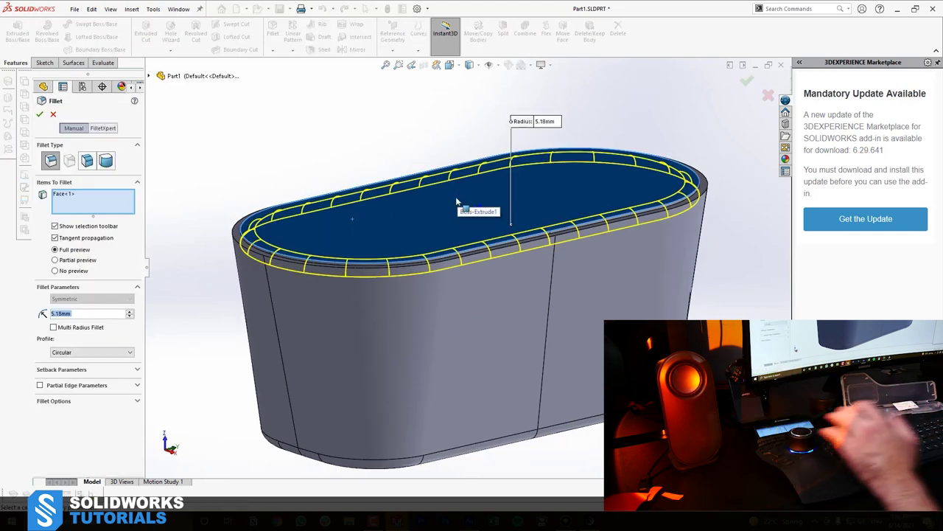
pyautogui.press('BackSpace')
pyautogui.write('.1')
pyautogui.press('Return')
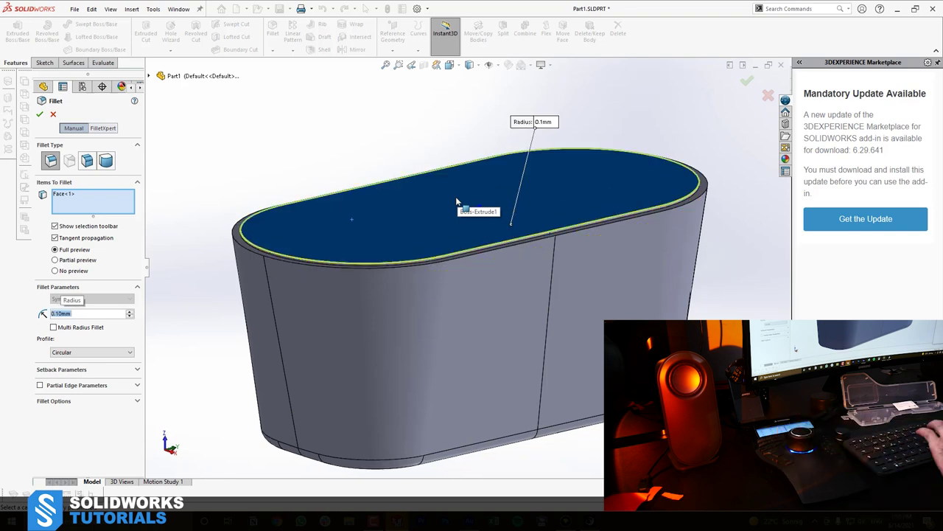
pyautogui.write('..25')
pyautogui.press('Return')
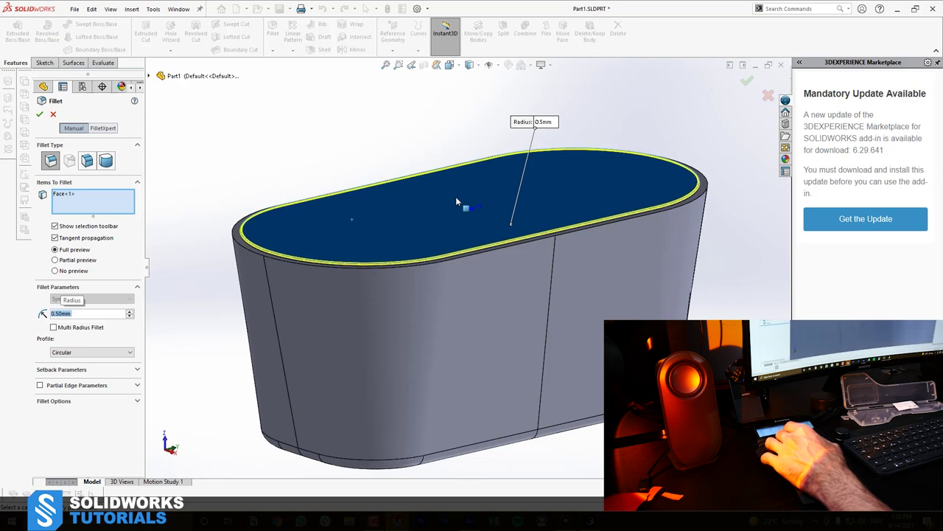
pyautogui.press('Return')
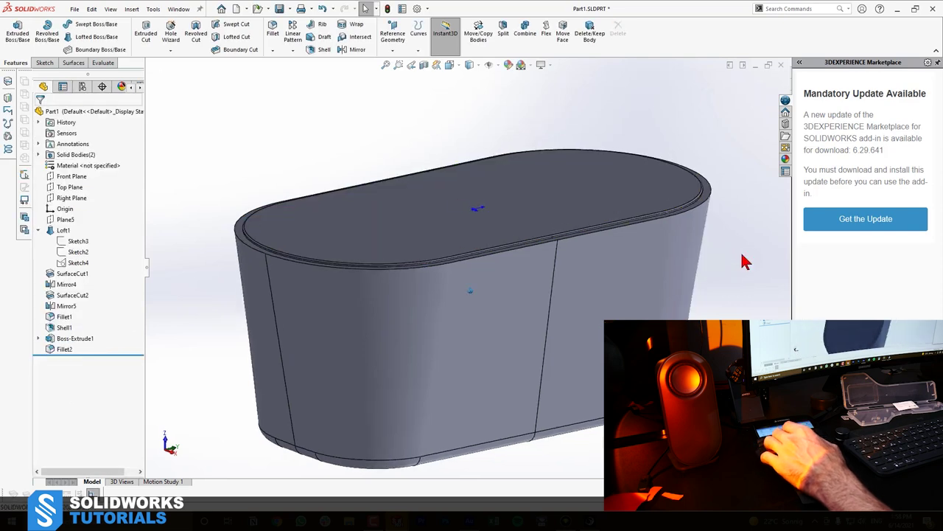
# Examine the filleted plate and its fit inside the housing rim from several angles.
pyautogui.scroll(-5, 714, 245)
pyautogui.scroll(5, 712, 246)
pyautogui.moveTo(678, 248); pyautogui.dragTo(423, 145, button='middle')
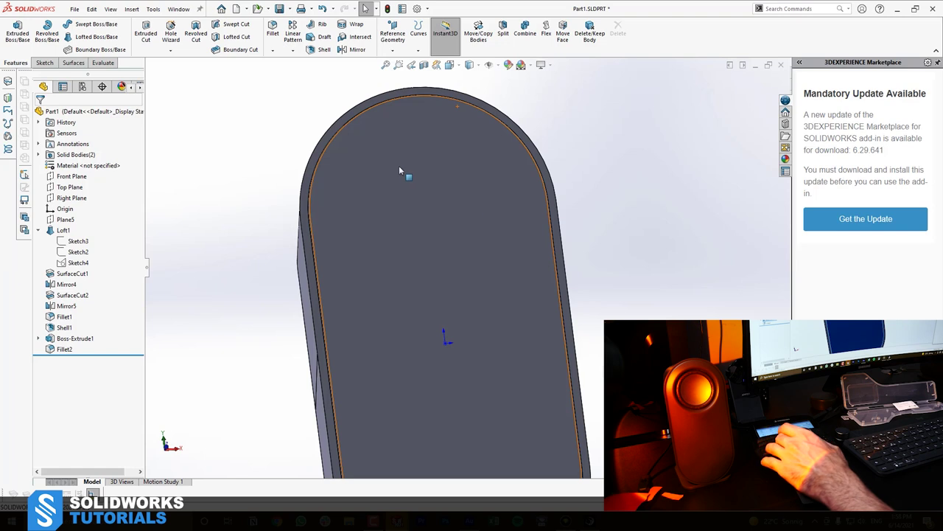
pyautogui.moveTo(407, 182); pyautogui.dragTo(382, 156, button='middle')
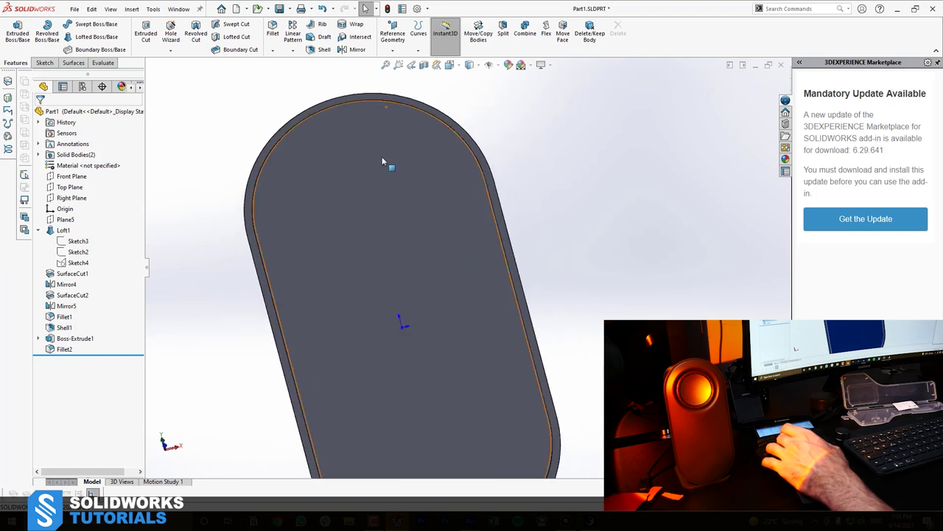
pyautogui.click(382, 157)
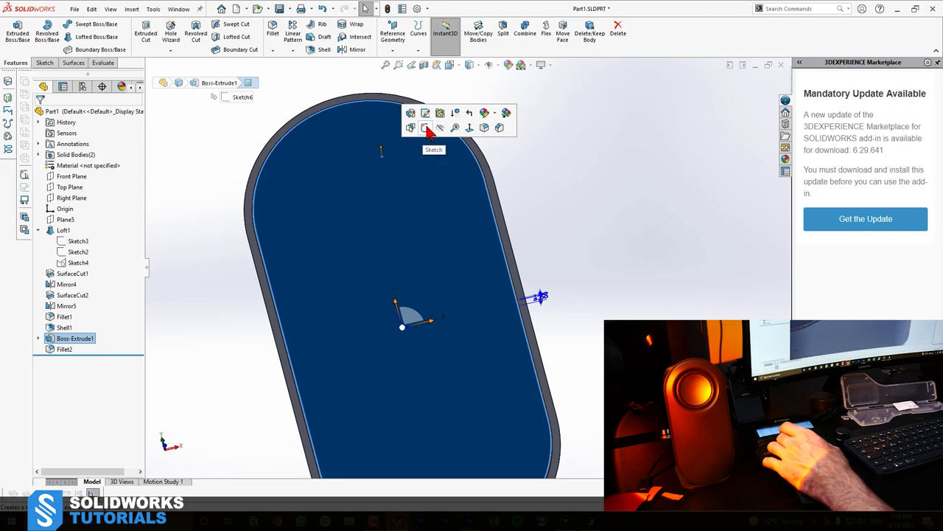
pyautogui.click(578, 202)
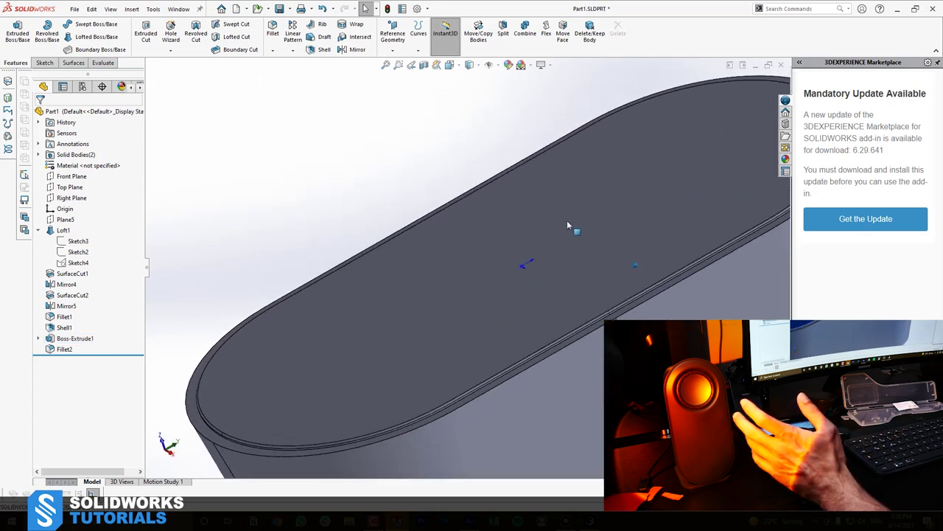
pyautogui.click(545, 155)
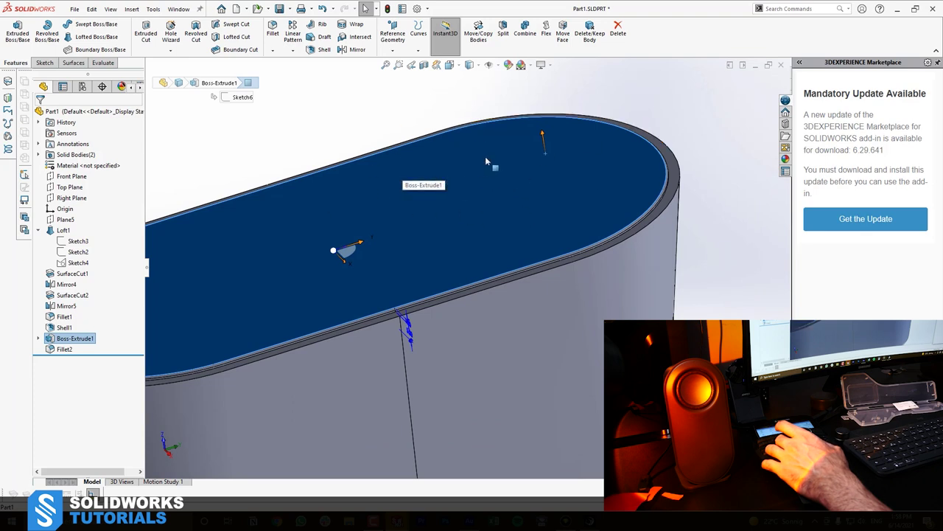
pyautogui.press('Escape')
pyautogui.click(480, 179)
pyautogui.press('Escape')
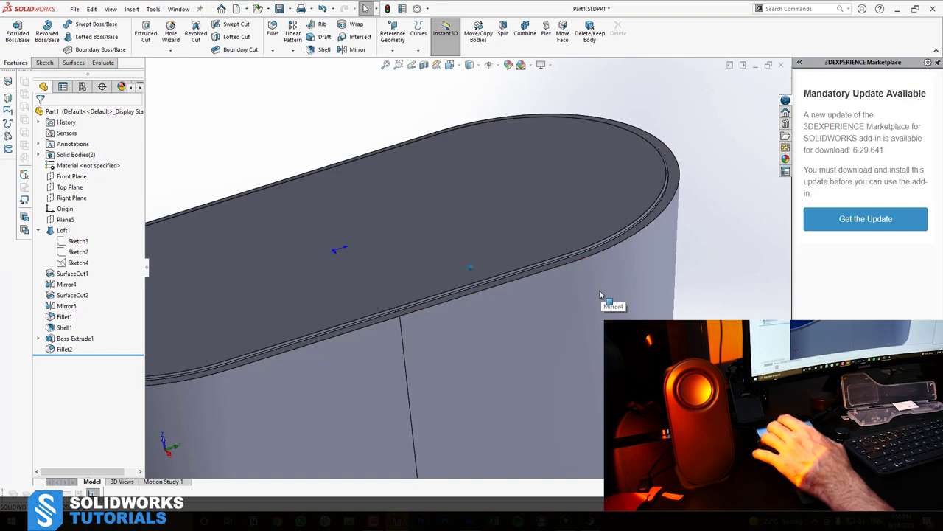
pyautogui.click(600, 290)
pyautogui.press('Escape')
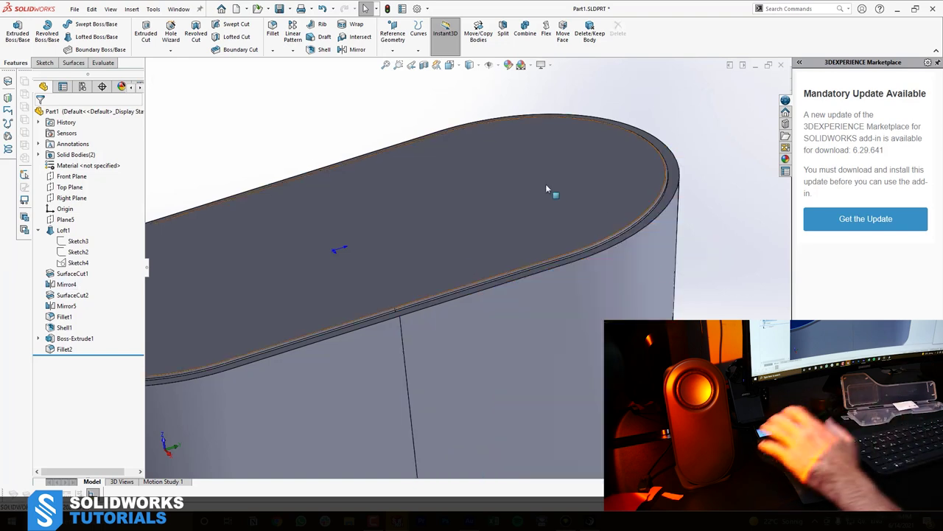
# Open a new sketch on the plate's exposed flat face and orient the view normal to it.
pyautogui.click(549, 185)
pyautogui.click(587, 159)
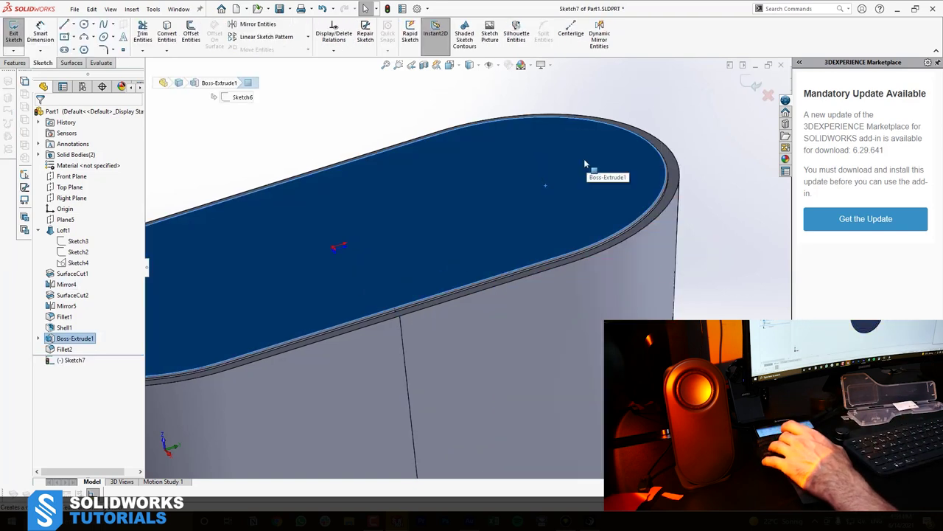
pyautogui.press('space')
pyautogui.click(695, 230)
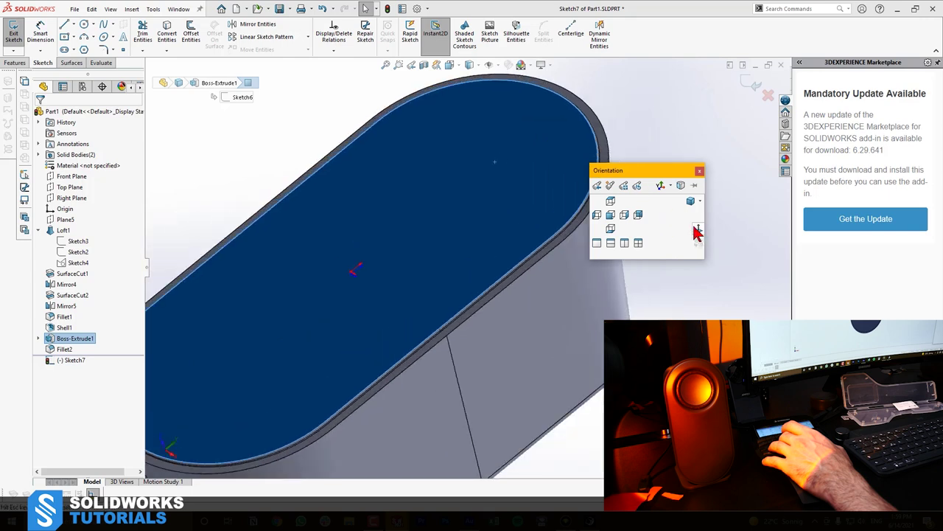
# Sketch a circle of about 28 mm radius on the vertical centreline, centred about 47 mm above the origin.
pyautogui.click(85, 25)
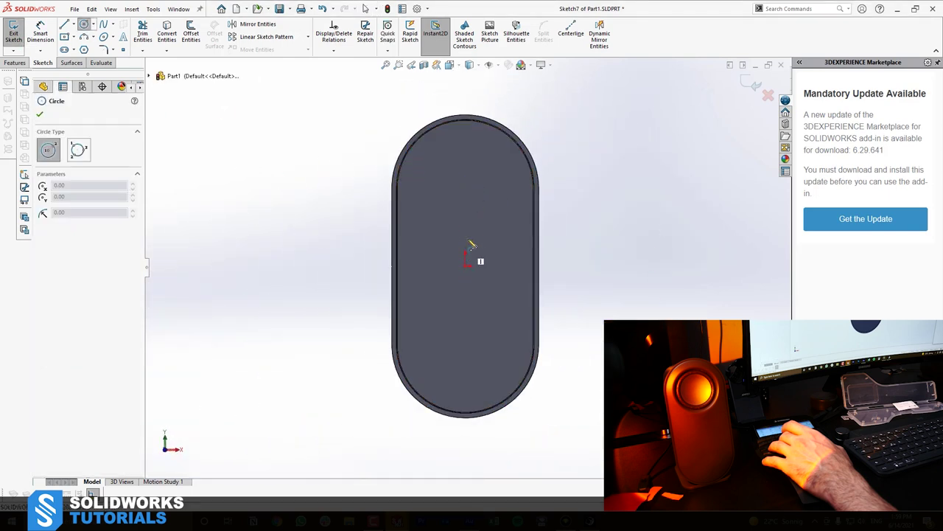
pyautogui.click(466, 192)
pyautogui.click(487, 152)
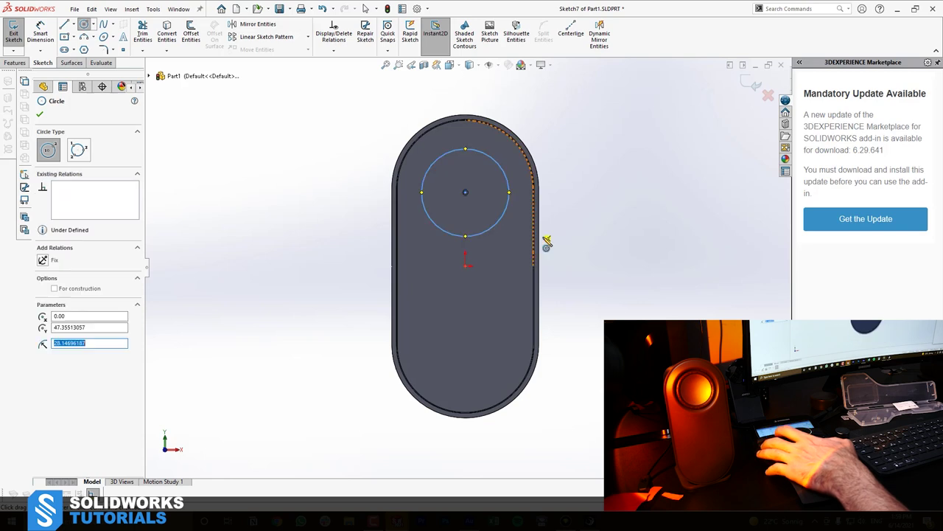
pyautogui.scroll(-3, 463, 190)
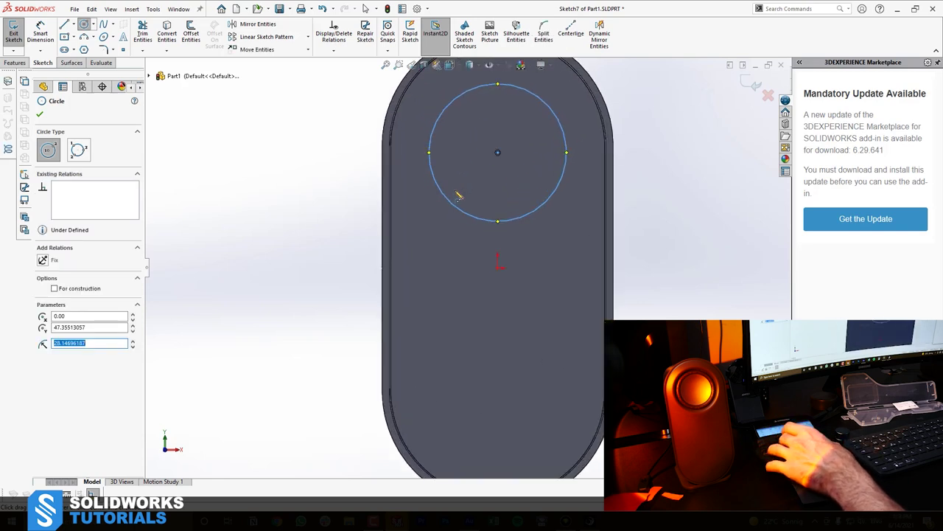
pyautogui.scroll(2, 460, 199)
pyautogui.scroll(-4, 487, 196)
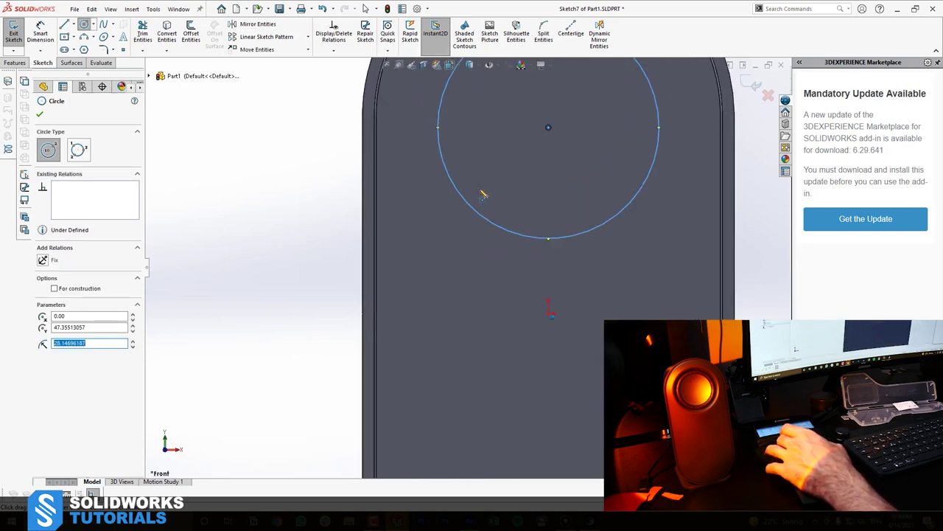
pyautogui.scroll(3, 480, 198)
pyautogui.scroll(-2, 457, 210)
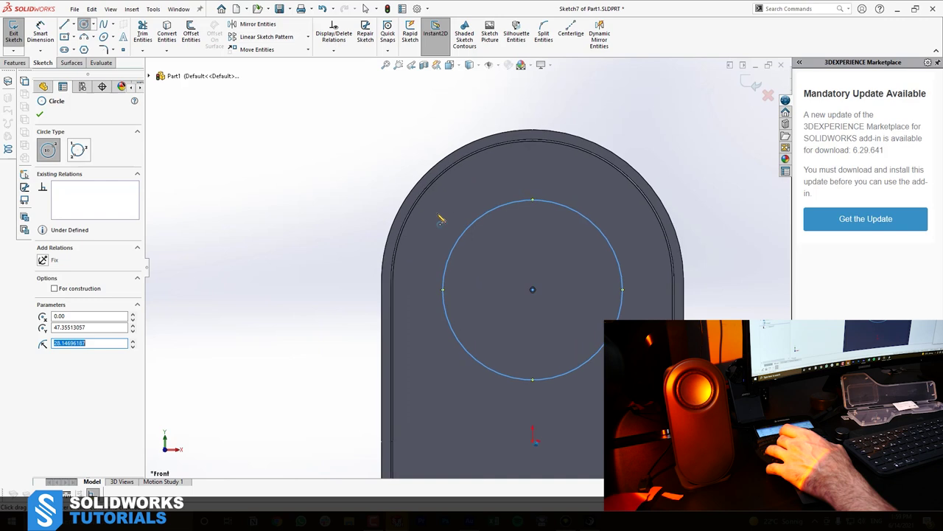
# Dimension the circle with a diameter of 61 mm.
pyautogui.click(41, 34)
pyautogui.click(507, 207)
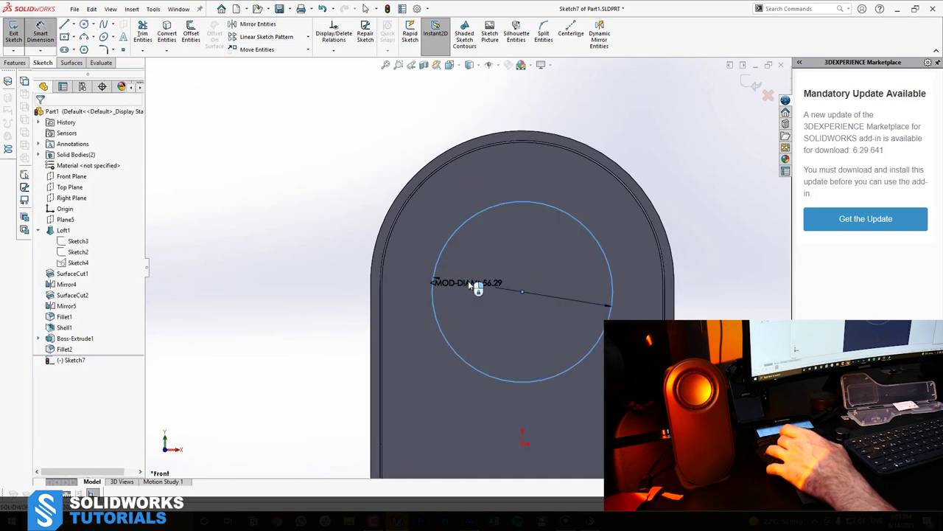
pyautogui.click(479, 288)
pyautogui.press('Return')
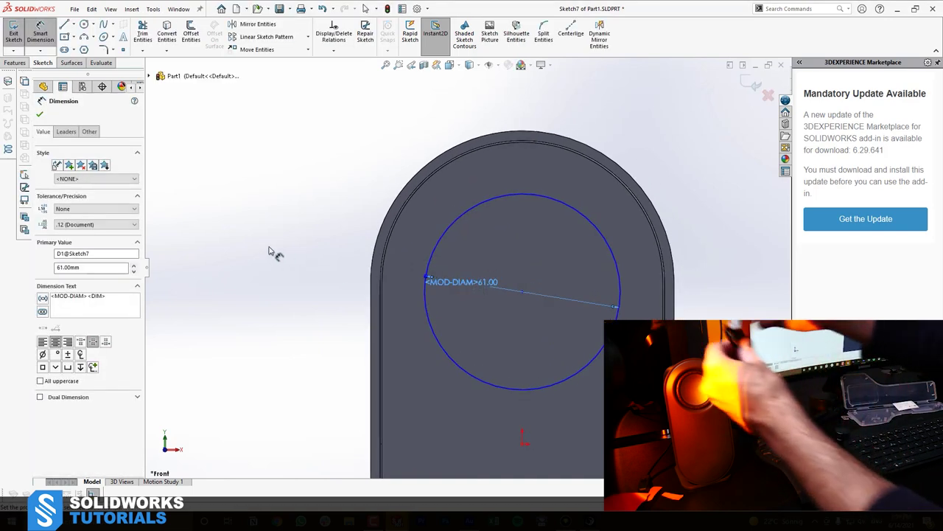
pyautogui.click(211, 249)
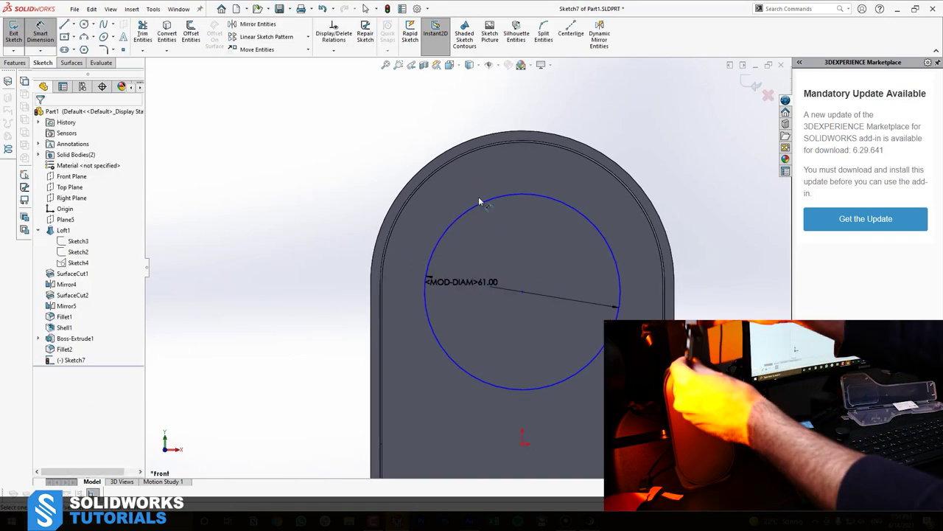
pyautogui.click(518, 204)
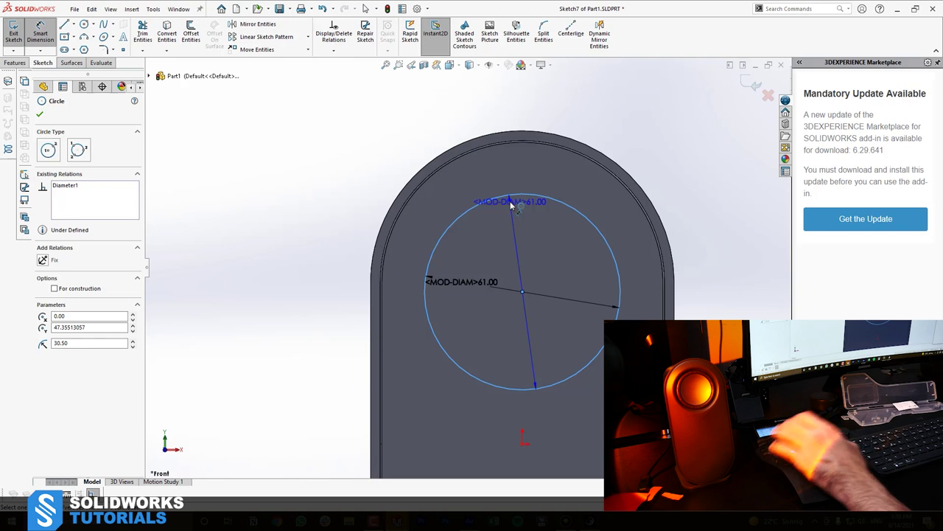
pyautogui.moveTo(530, 215); pyautogui.dragTo(562, 314)
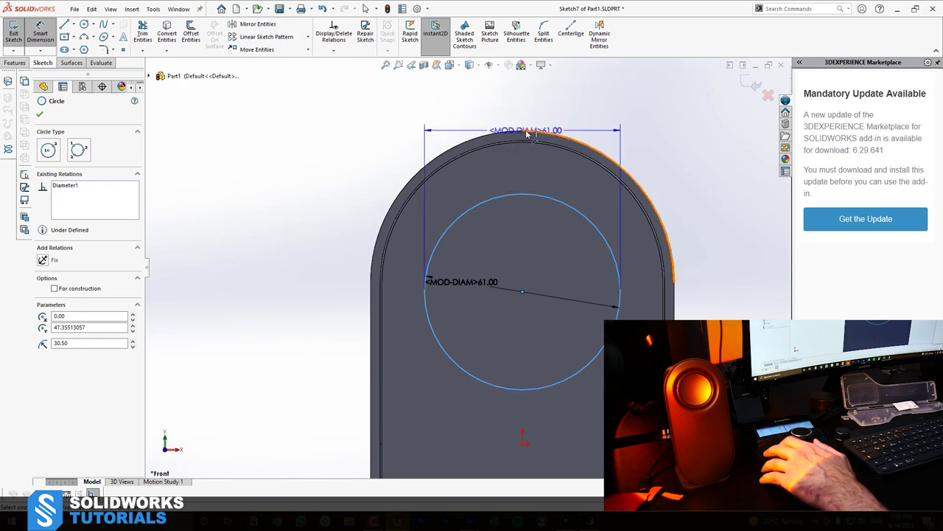
pyautogui.press('Escape')
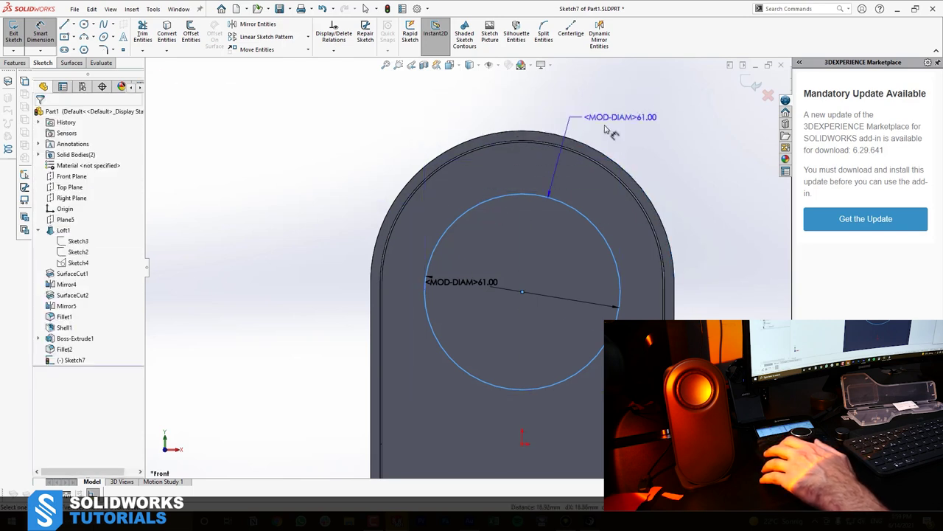
pyautogui.click(523, 133)
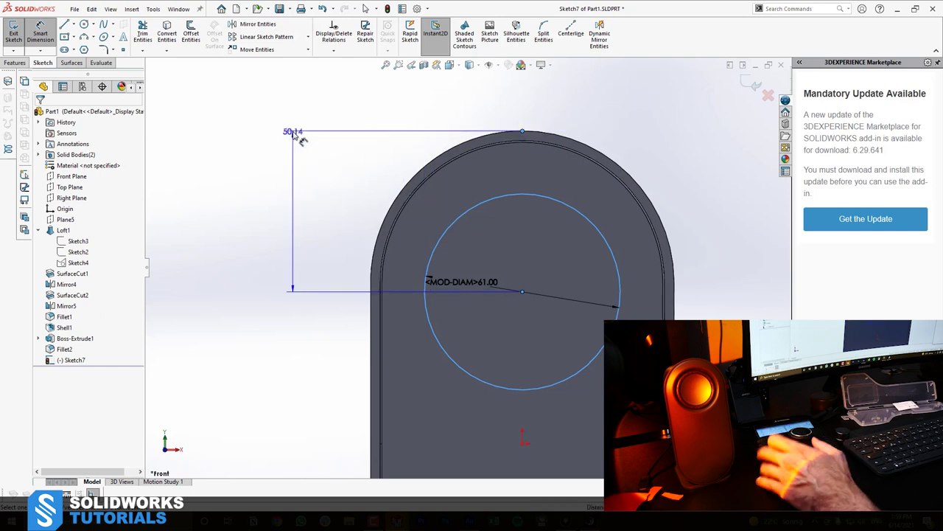
pyautogui.press('Escape')
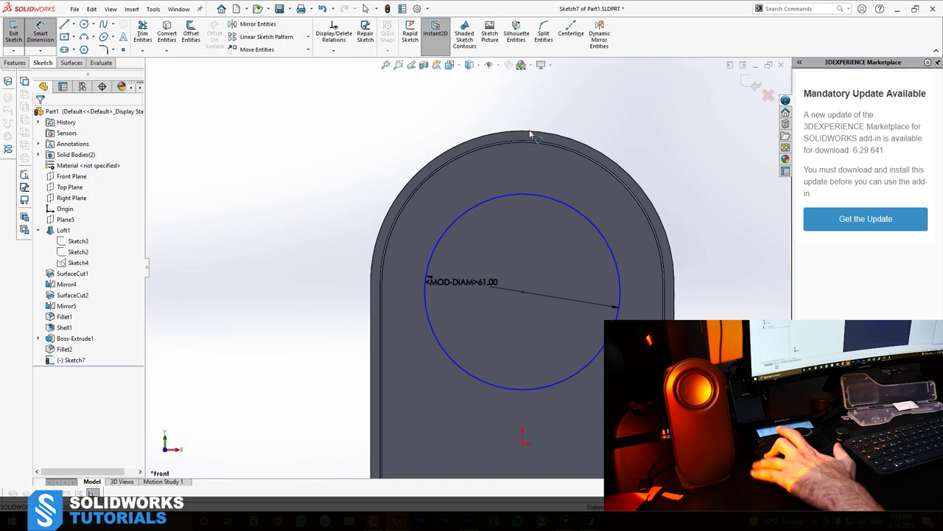
# Dimension the vertical distance from the circle's uppermost point to the peak of the housing's outer rim as 16.4 mm.
pyautogui.click(519, 199)
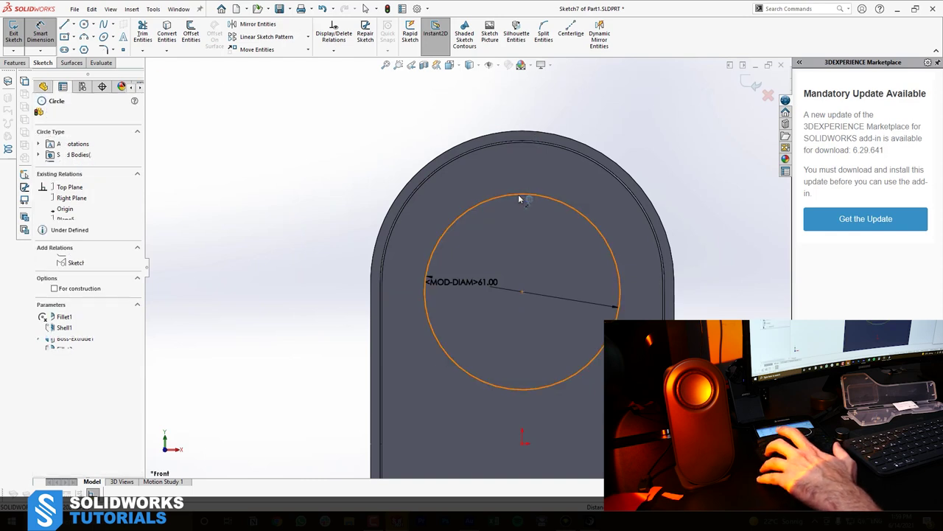
pyautogui.click(523, 134)
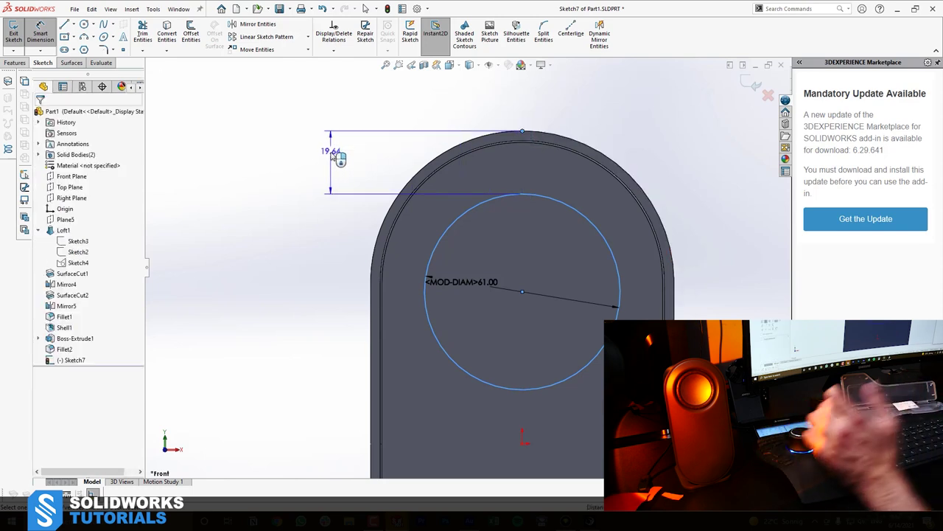
pyautogui.click(331, 158)
pyautogui.write('16')
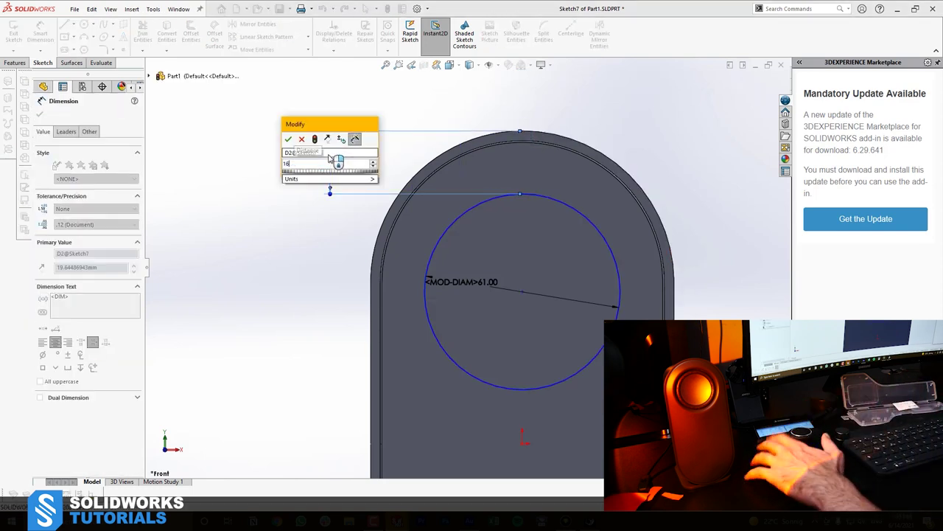
pyautogui.write('.4')
pyautogui.press('Return')
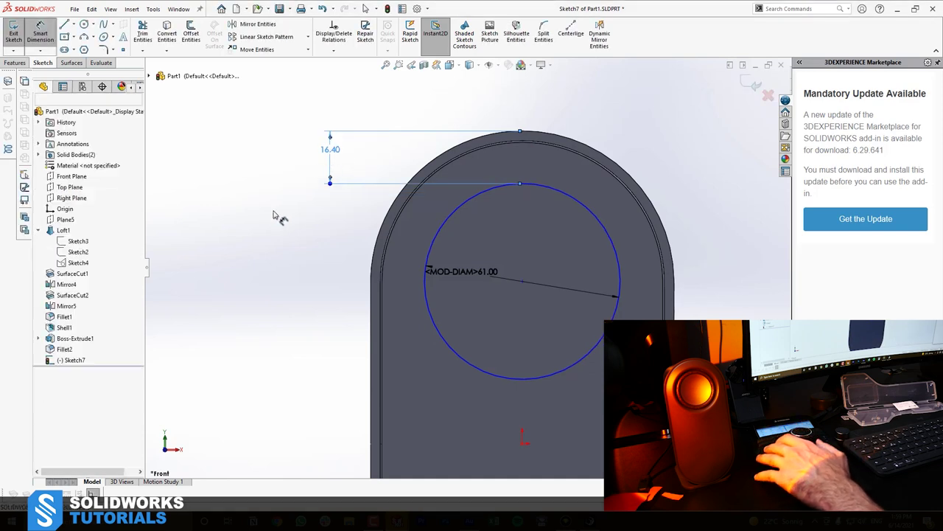
# Reposition the circle's diameter dimension outside the housing outline.
pyautogui.scroll(3, 469, 273)
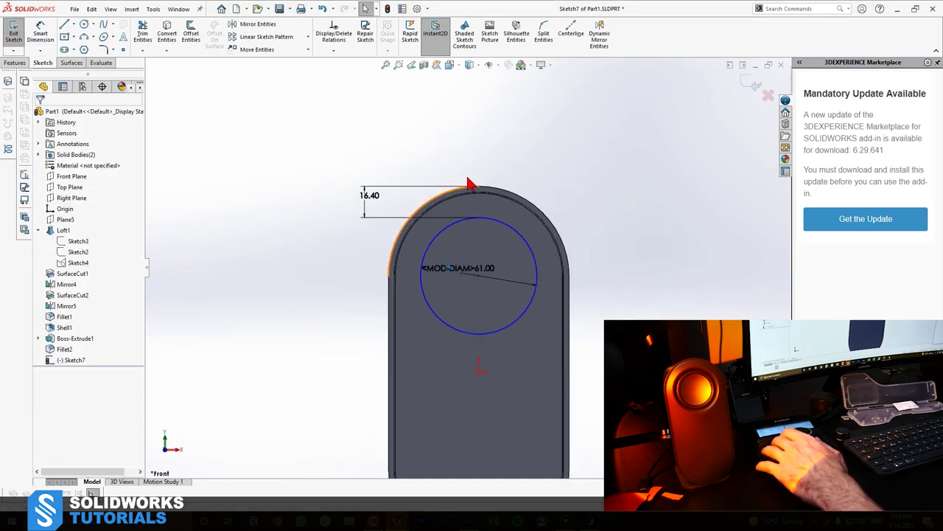
pyautogui.click(470, 268)
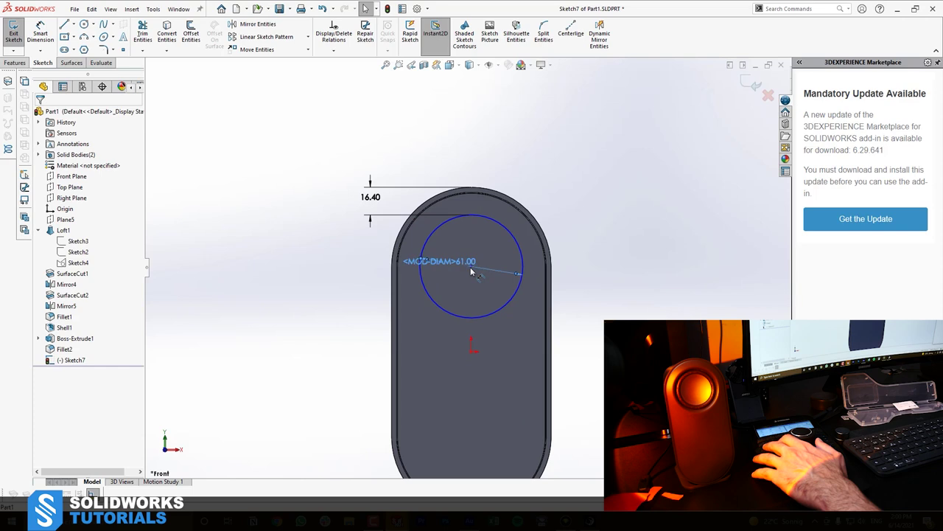
pyautogui.click(627, 274)
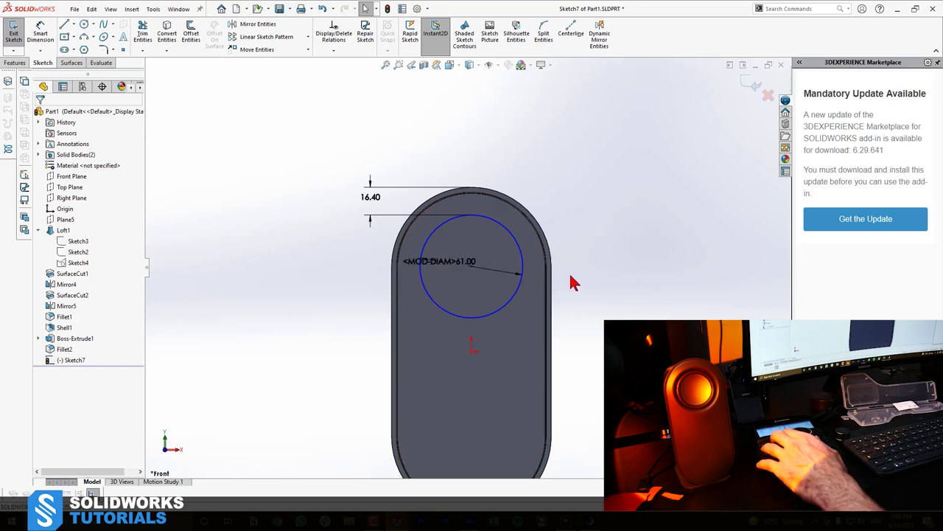
pyautogui.moveTo(598, 204); pyautogui.dragTo(597, 206)
pyautogui.click(600, 247)
# Add a Vertical relation between the circle's centre and the origin.
pyautogui.scroll(-2, 506, 347)
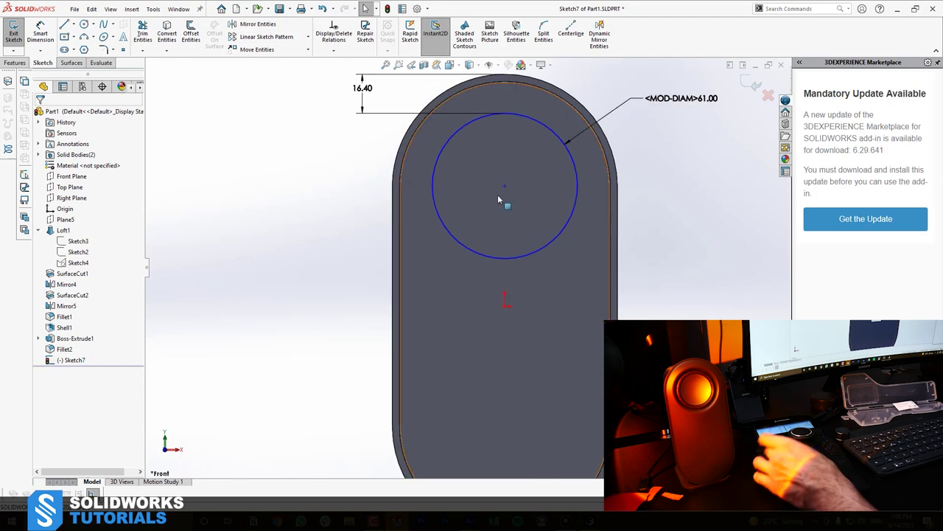
pyautogui.click(505, 186)
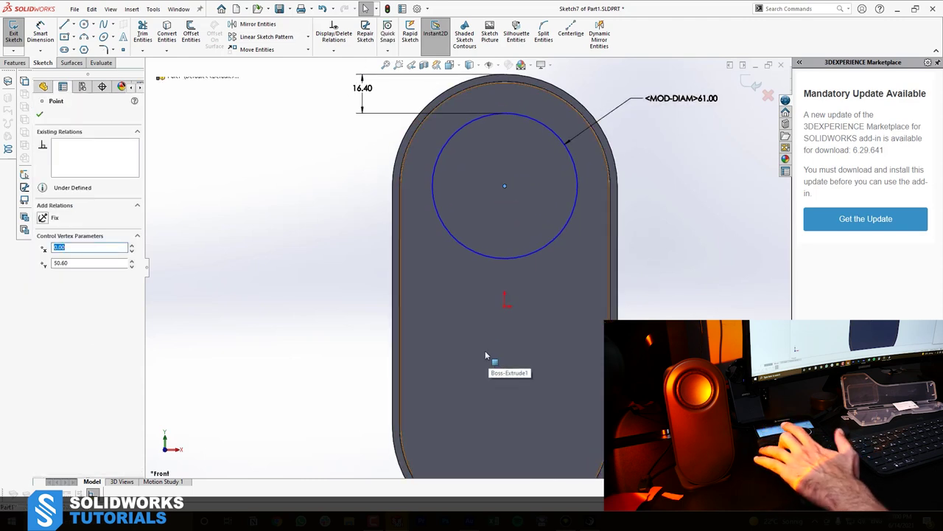
pyautogui.click(505, 306)
pyautogui.keyDown('ctrl'); pyautogui.click(505, 306); pyautogui.keyUp('ctrl')
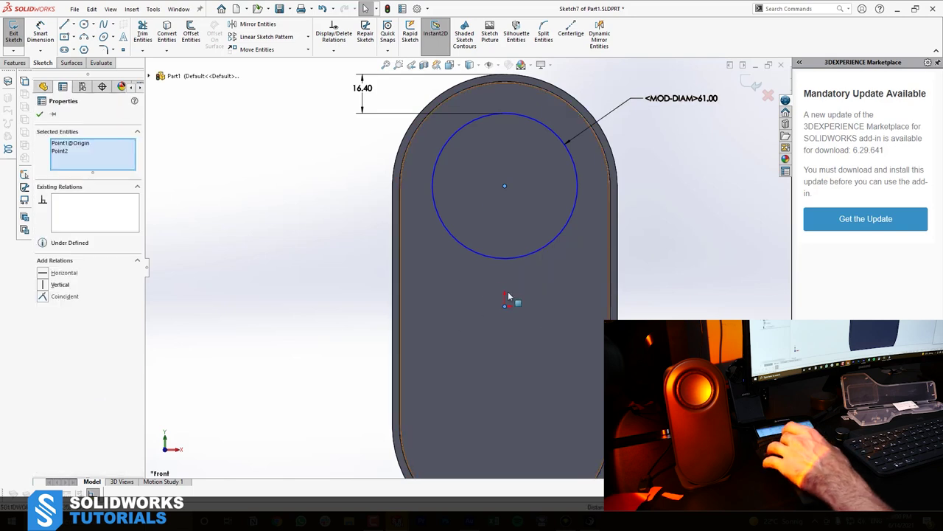
pyautogui.click(41, 286)
pyautogui.click(259, 323)
# Cut the circle through the front plate with a blind Extruded Cut 6 mm deep.
pyautogui.scroll(2, 497, 263)
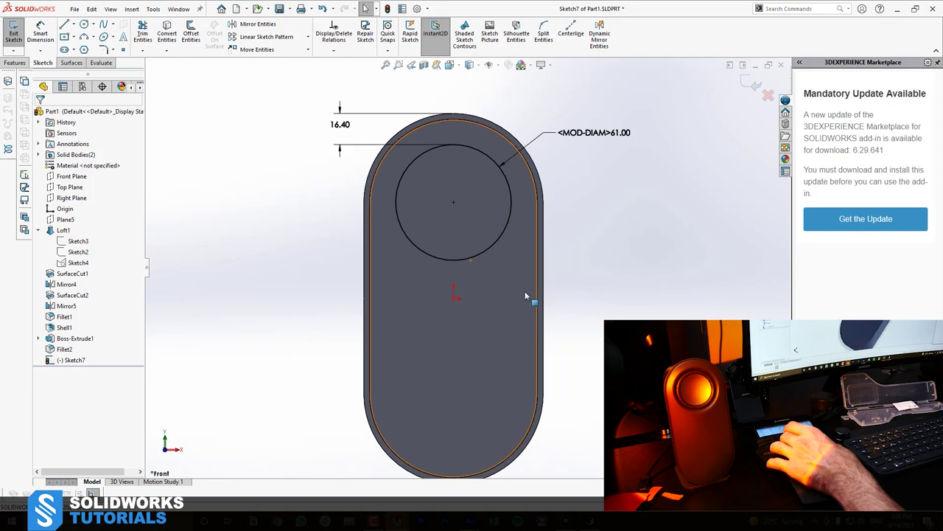
pyautogui.hotkey('ctrl', '7')
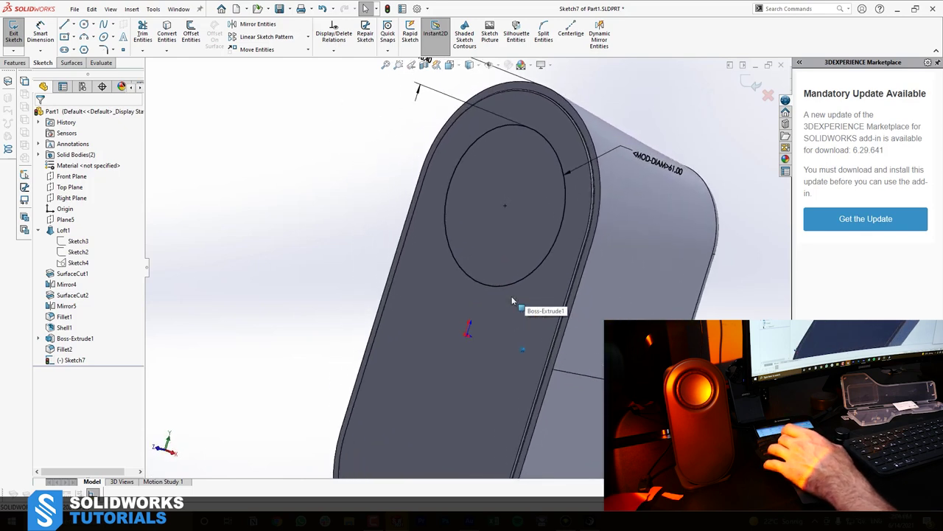
pyautogui.hotkey('ctrl', '8')
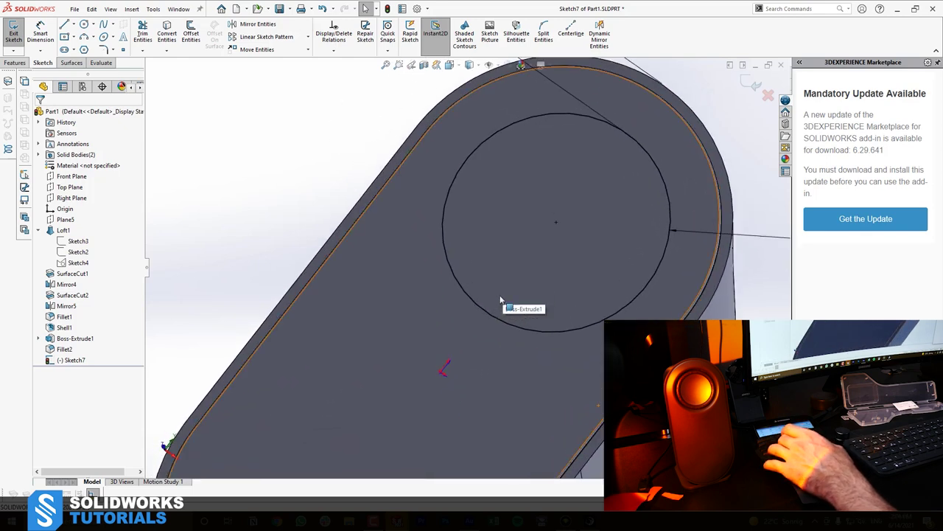
pyautogui.click(14, 63)
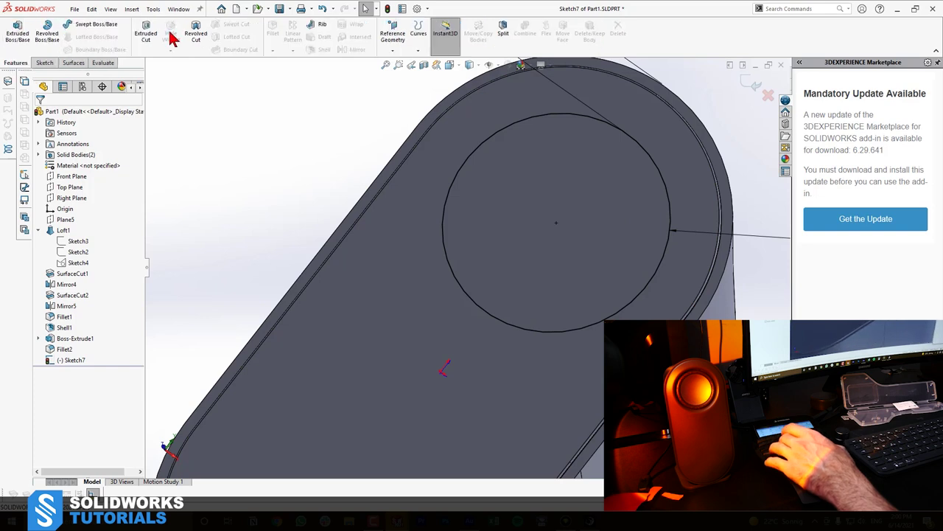
pyautogui.click(147, 35)
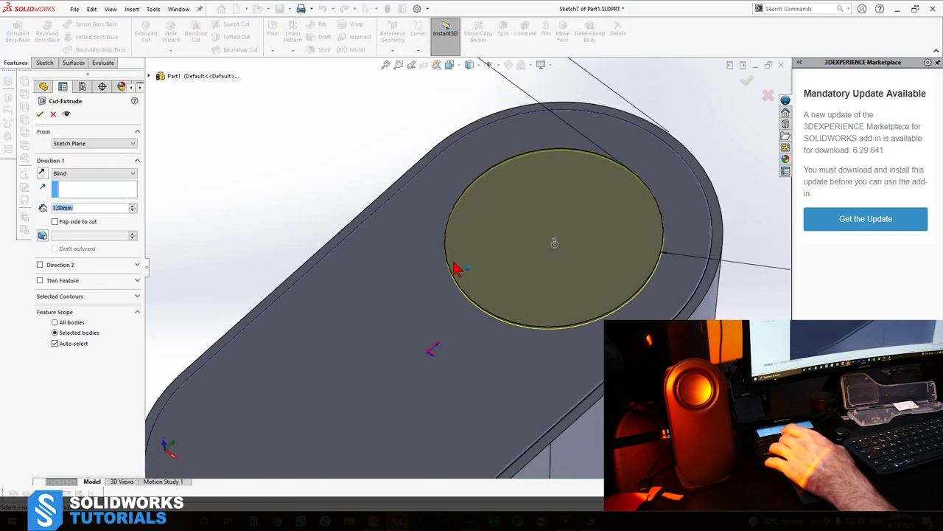
pyautogui.moveTo(600, 229); pyautogui.dragTo(593, 252)
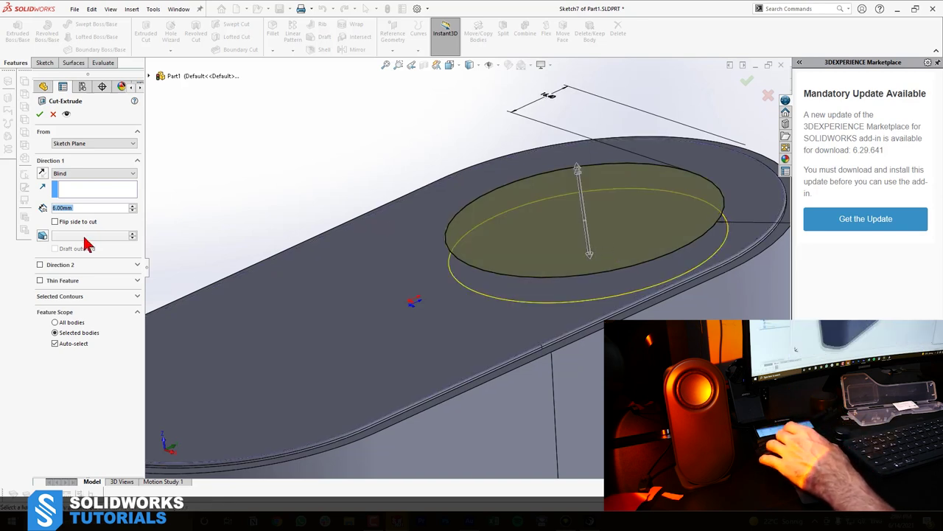
pyautogui.click(40, 113)
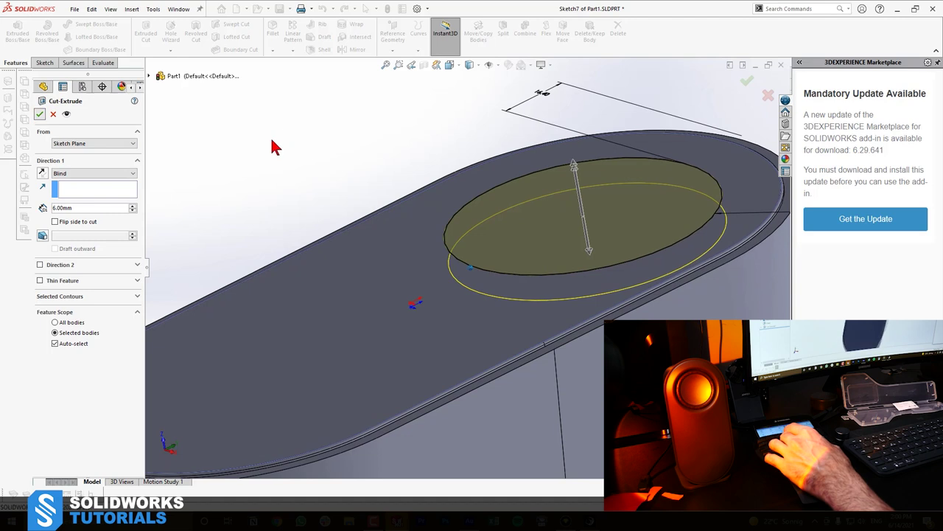
# Fillet the outer front edge of the circular opening with a symmetric 5 mm radius.
pyautogui.scroll(3, 539, 262)
pyautogui.moveTo(540, 262); pyautogui.dragTo(555, 323, button='middle')
pyautogui.scroll(-4, 556, 322)
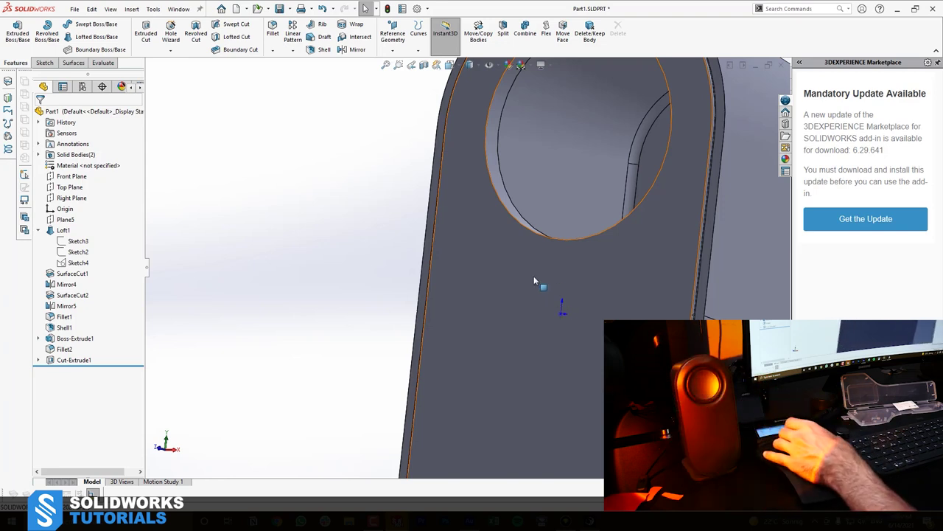
pyautogui.scroll(3, 466, 221)
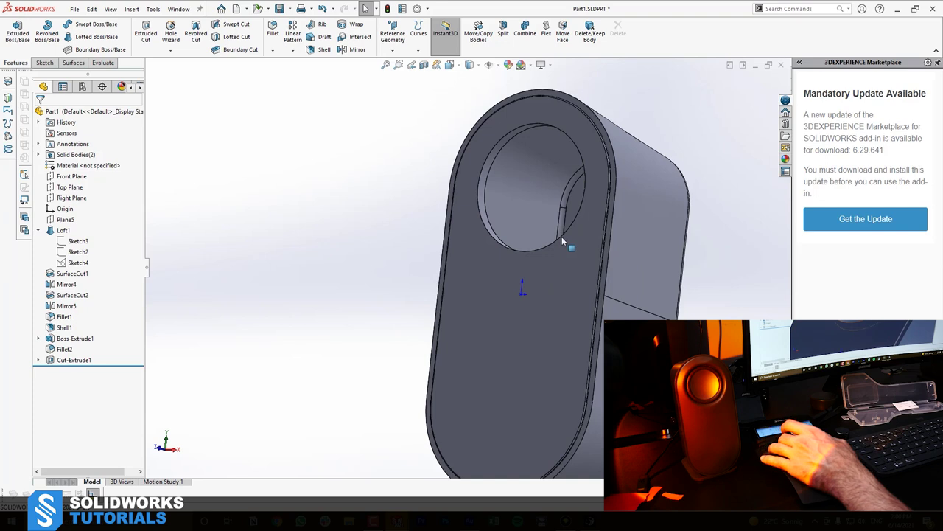
pyautogui.scroll(-4, 563, 239)
pyautogui.moveTo(511, 185); pyautogui.dragTo(421, 175, button='middle')
pyautogui.scroll(-3, 509, 183)
pyautogui.click(413, 139)
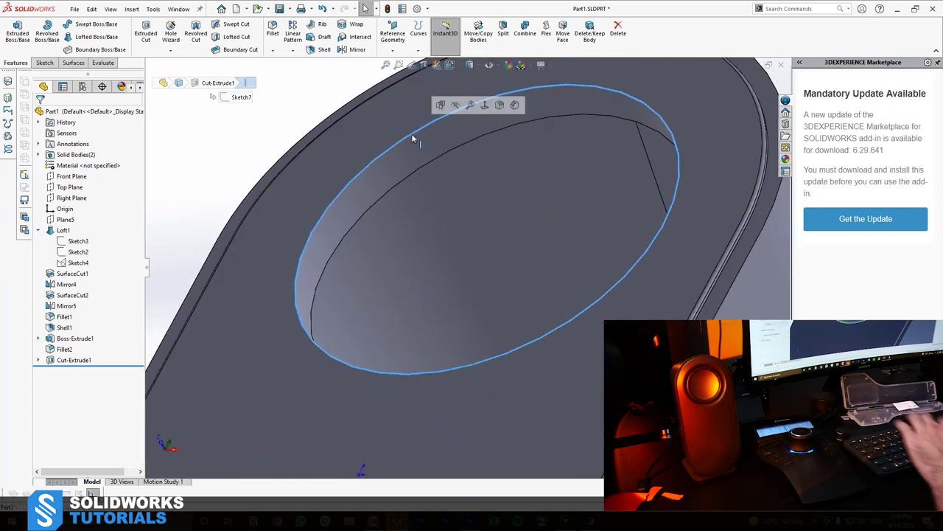
pyautogui.click(267, 37)
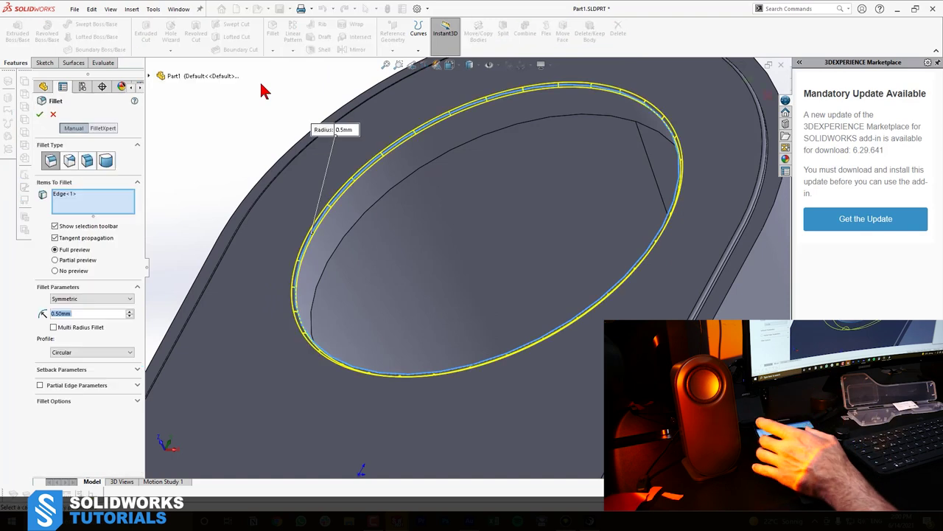
pyautogui.write('5.1')
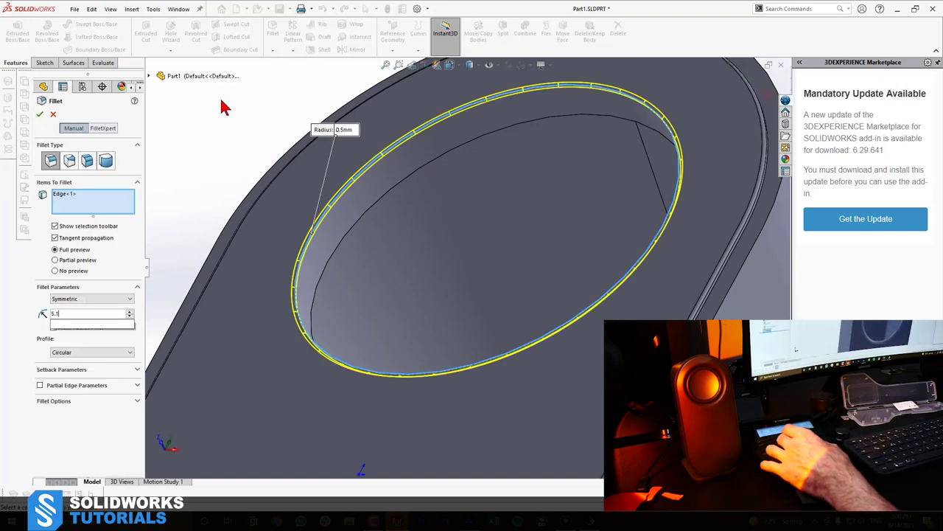
pyautogui.write('6')
pyautogui.press('Return')
pyautogui.press('Return')
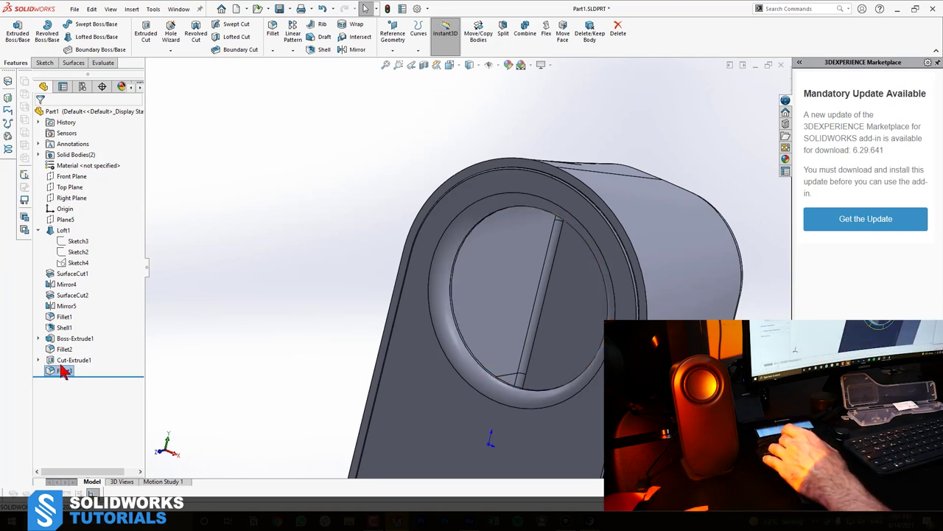
# Check the settings of the opening's fillet without changing them and examine the rounded opening from several angles.
pyautogui.click(67, 360)
pyautogui.click(65, 370)
pyautogui.click(75, 348)
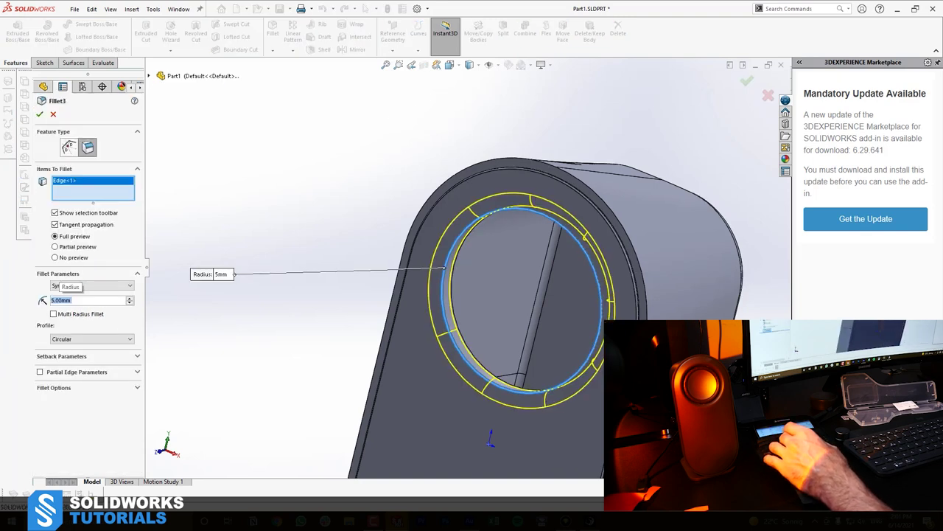
pyautogui.press('Escape')
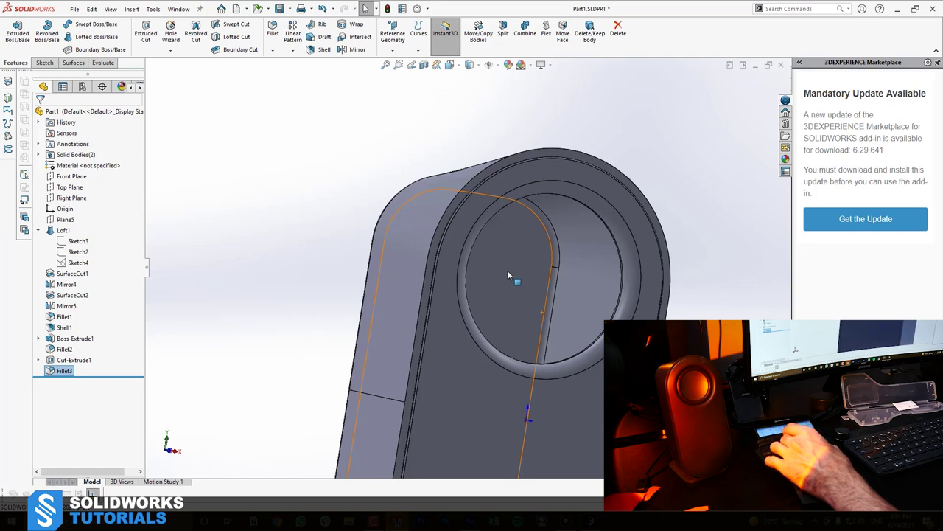
pyautogui.moveTo(623, 317); pyautogui.dragTo(594, 272, button='middle')
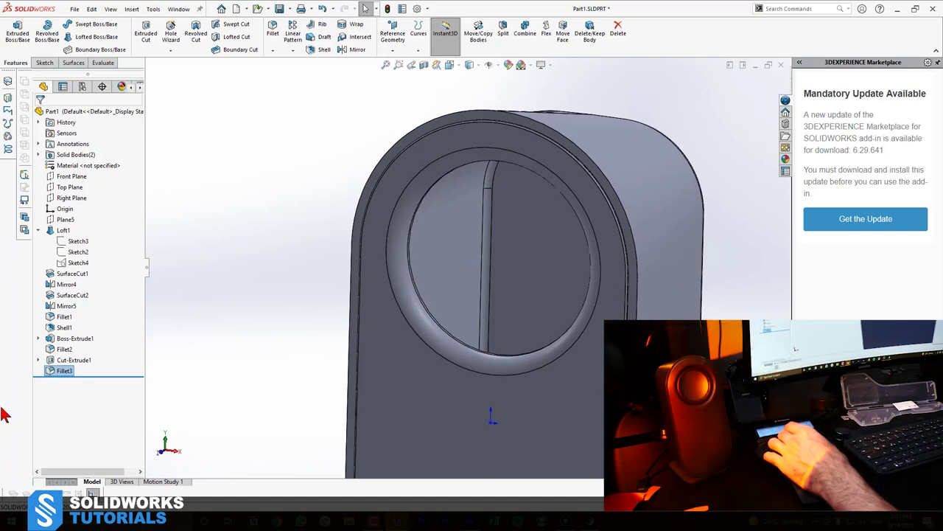
pyautogui.moveTo(403, 342); pyautogui.dragTo(462, 332, button='middle')
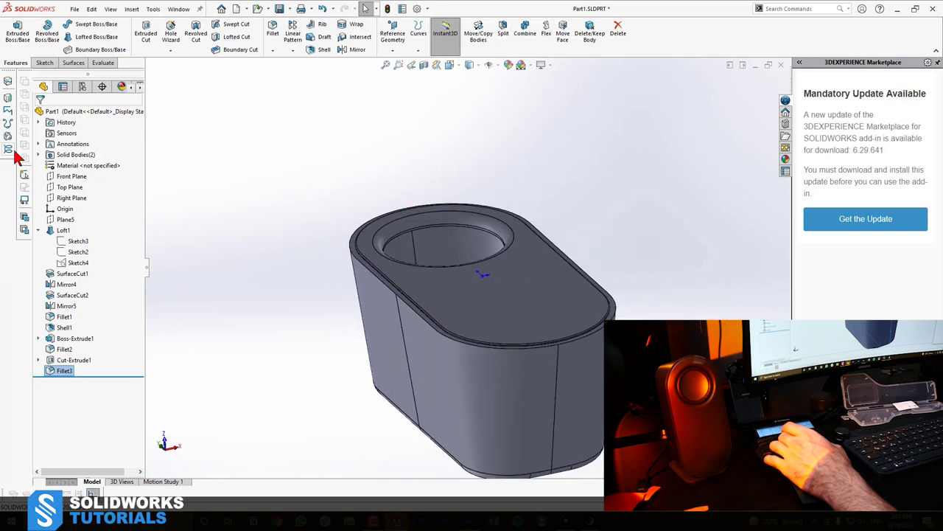
# Create a planar section view of the part along the Right Plane with zero offset.
pyautogui.click(74, 199)
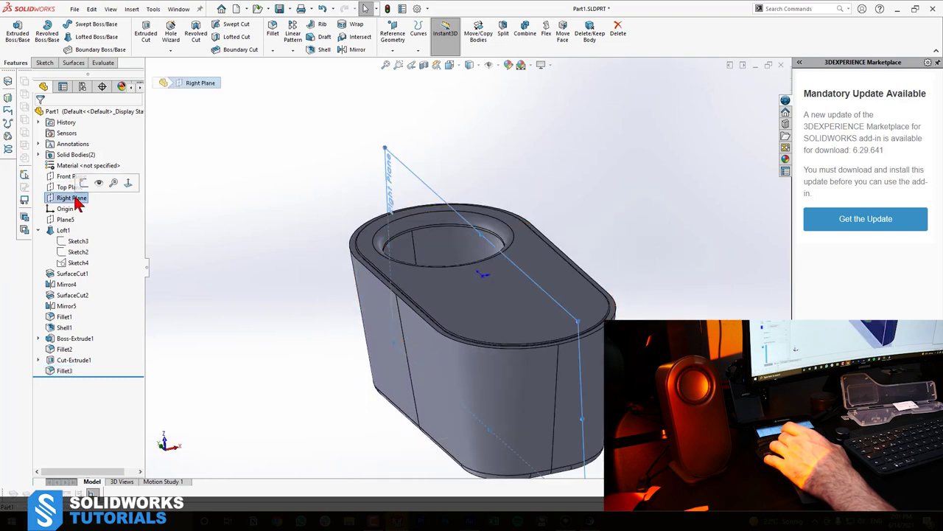
pyautogui.hotkey('ctrl', 'shift', 's')
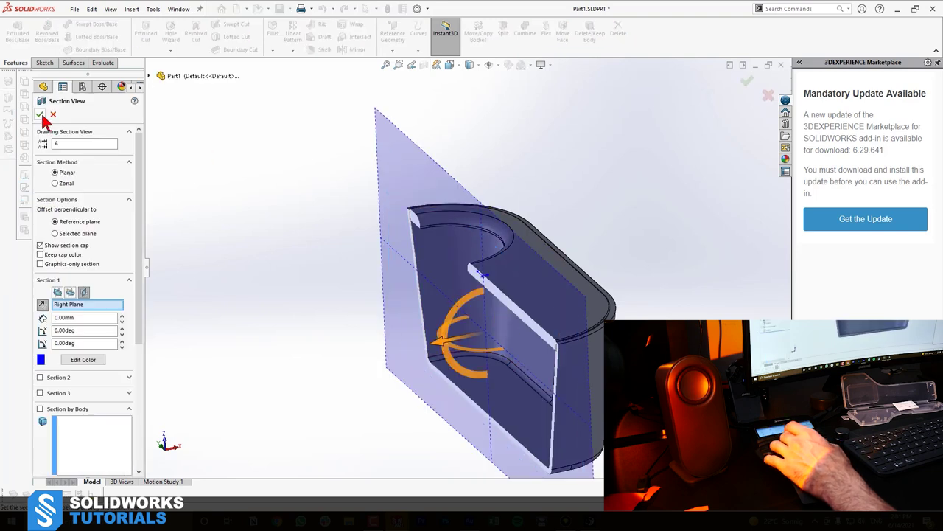
pyautogui.moveTo(487, 228); pyautogui.dragTo(520, 312, button='middle')
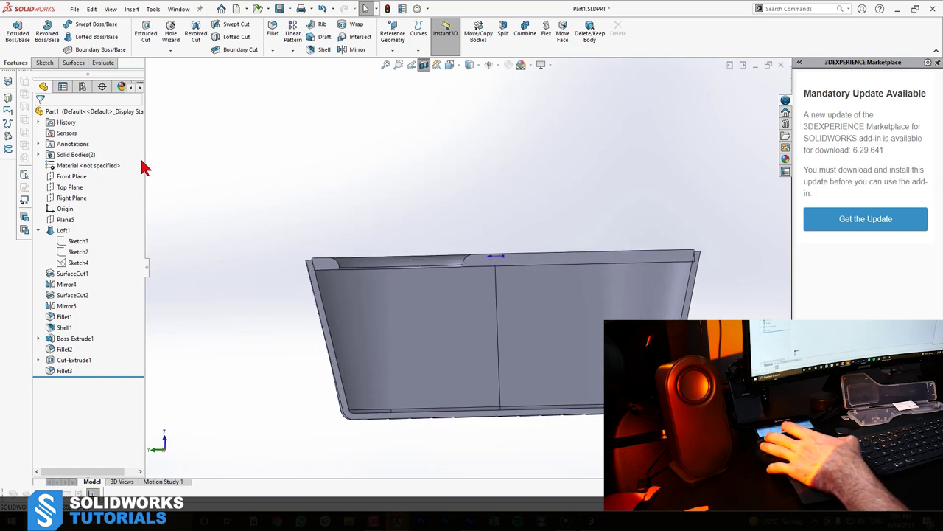
# Start a sketch on the Right Plane and draw a circle of about 4 mm radius just below the opening's upper rounded edge.
pyautogui.hotkey('ctrl', '1')
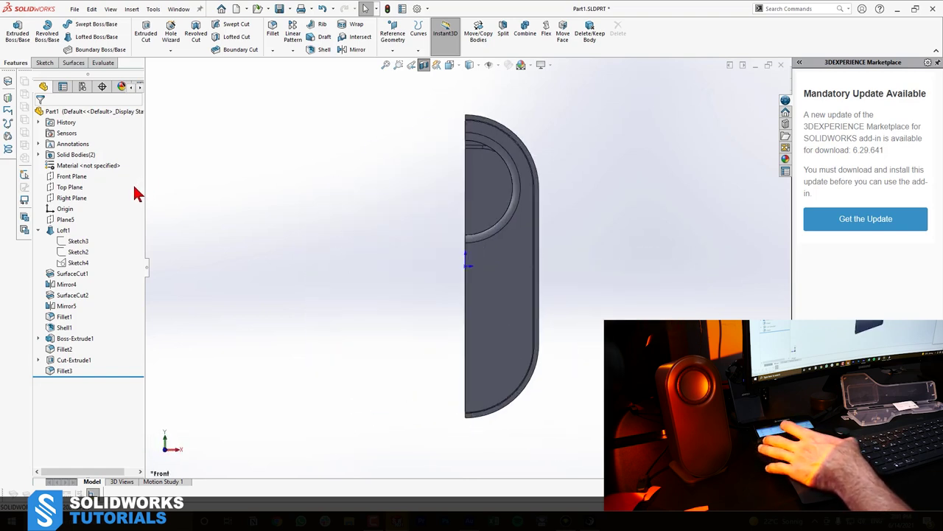
pyautogui.hotkey('alt', 'Right')
pyautogui.hotkey('ctrl', '4')
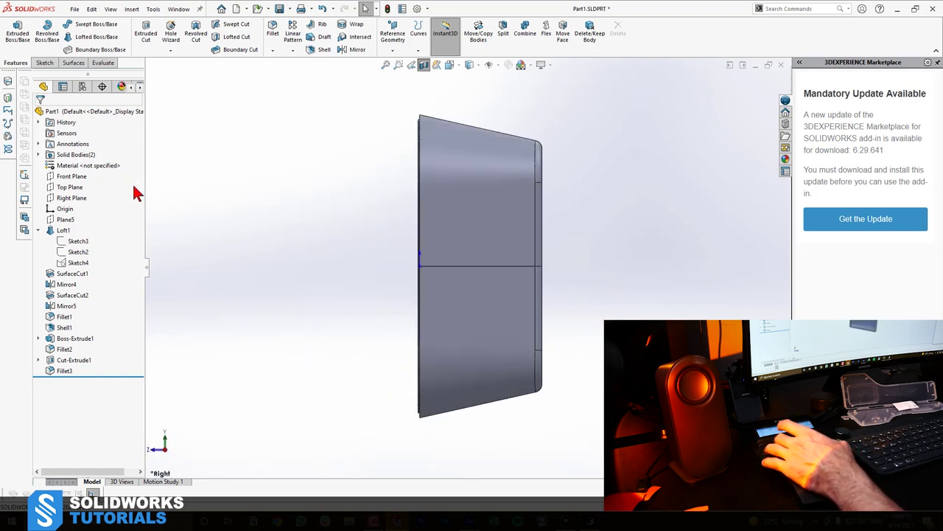
pyautogui.hotkey('ctrl', '3')
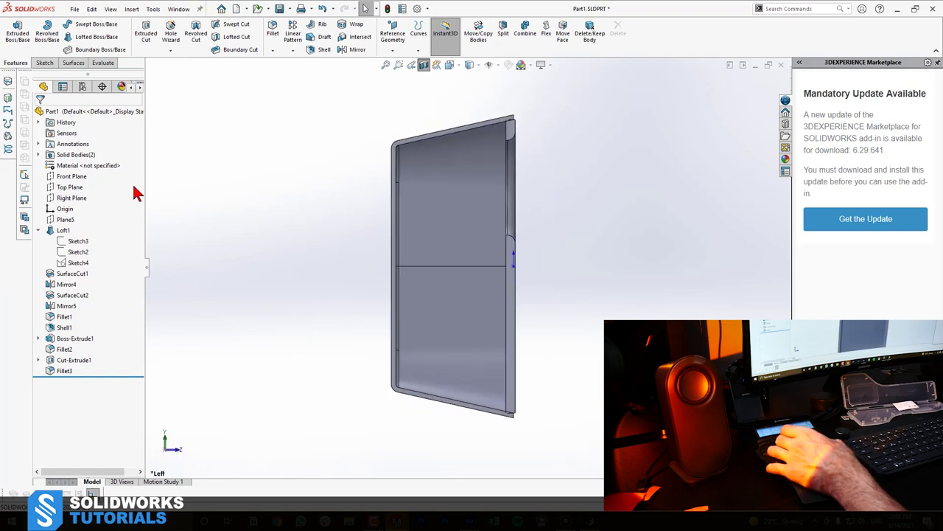
pyautogui.hotkey('shift', 'z')
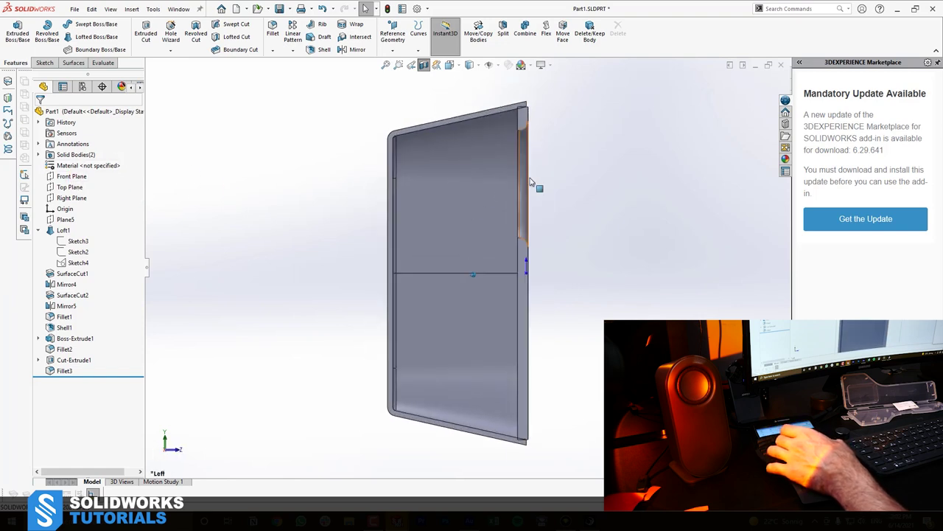
pyautogui.click(67, 199)
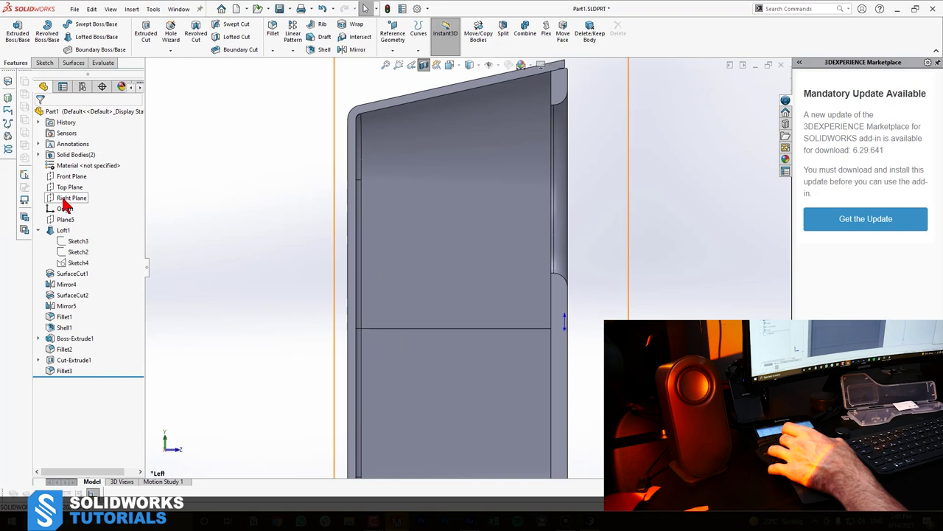
pyautogui.click(74, 186)
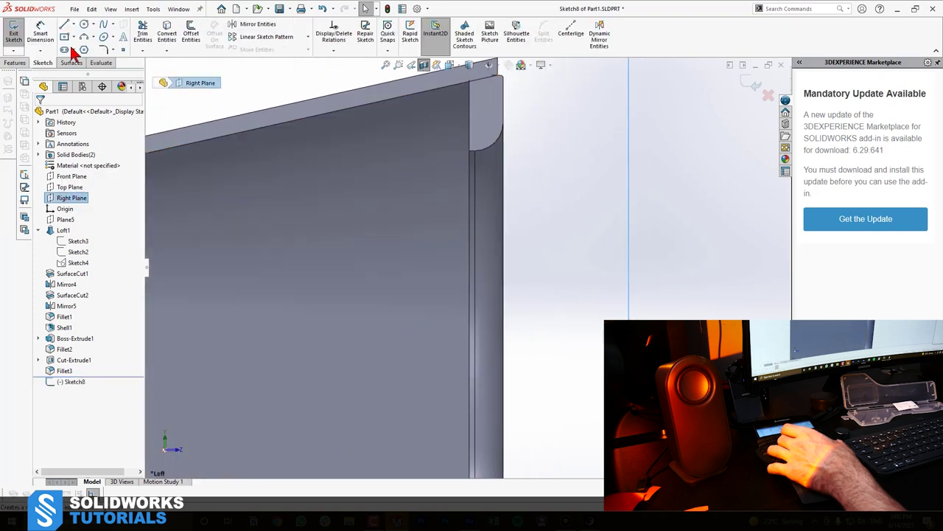
pyautogui.click(84, 26)
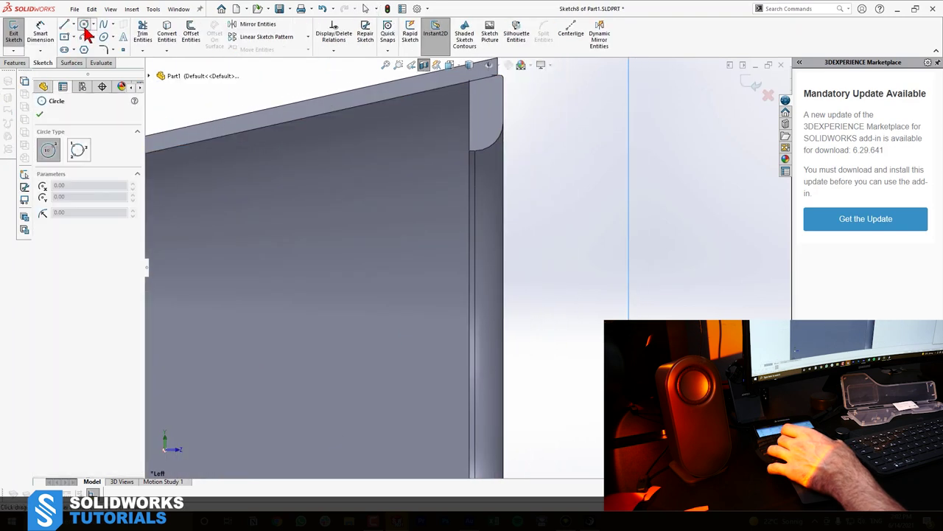
pyautogui.click(485, 180)
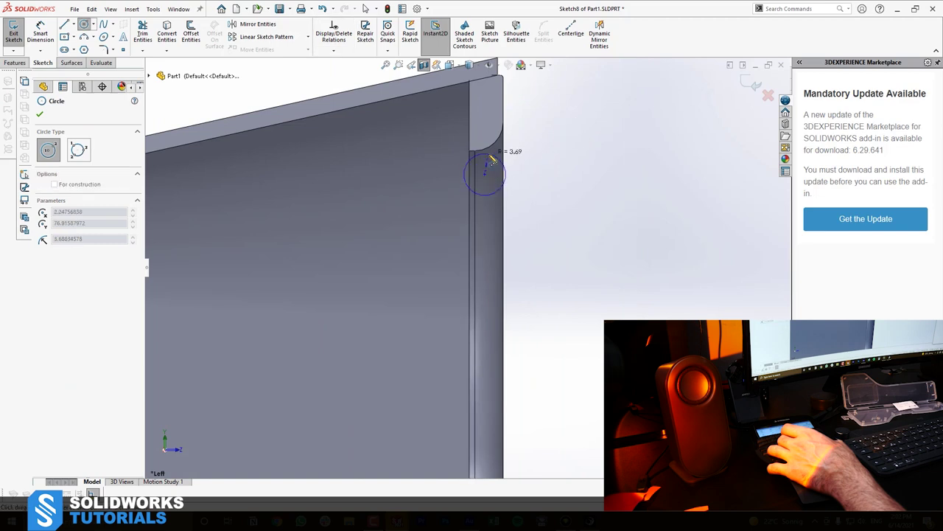
pyautogui.click(491, 152)
# Dimension the circle's diameter as 6 mm.
pyautogui.moveTo(590, 224); pyautogui.dragTo(556, 134, button='right')
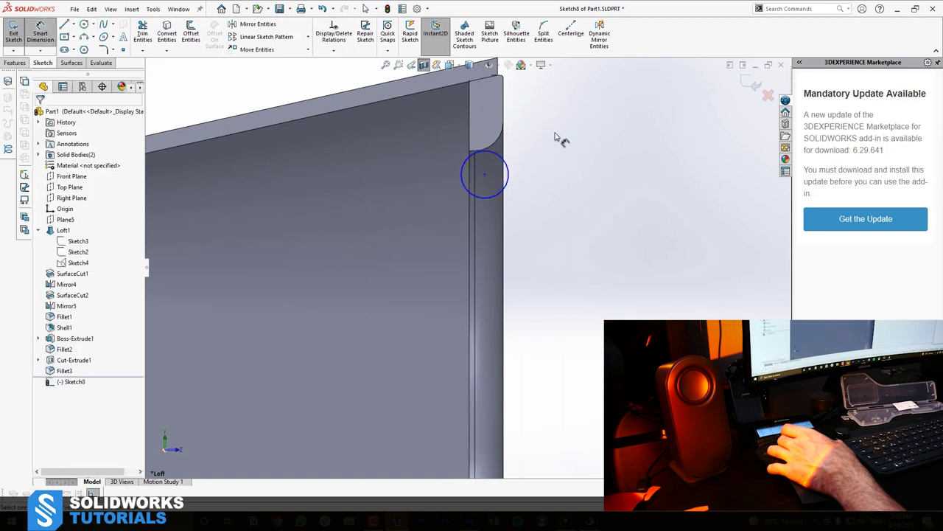
pyautogui.click(508, 177)
pyautogui.click(576, 97)
pyautogui.write('6')
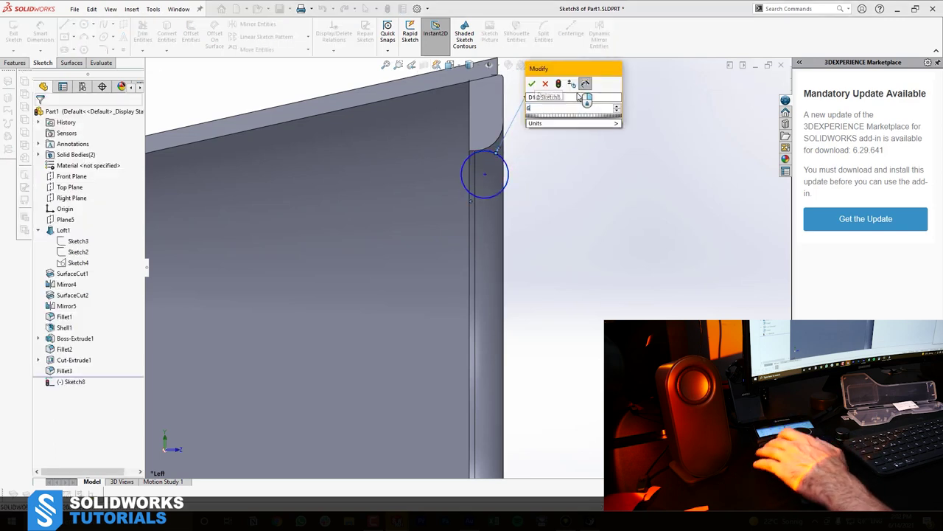
pyautogui.press('Return')
pyautogui.press('Escape')
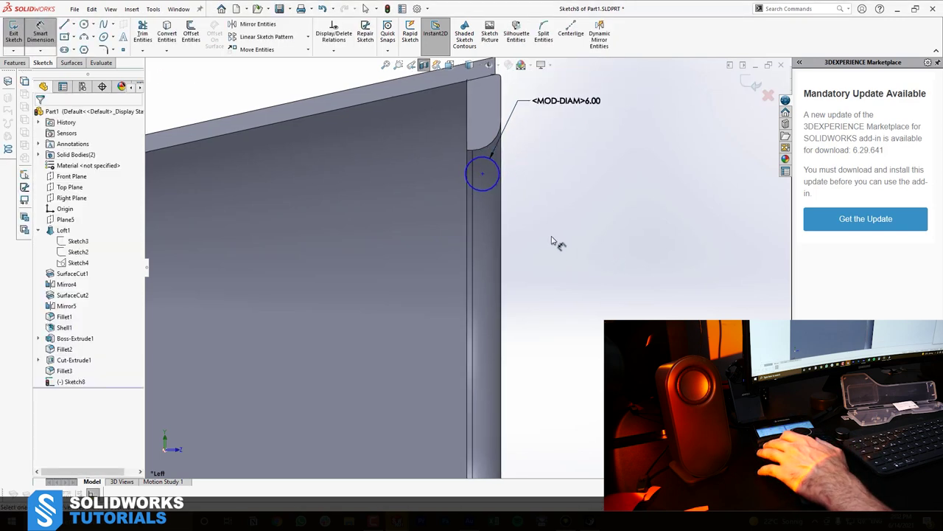
pyautogui.press('Escape')
# Place the circle's centre on the opening's vertical fillet edge, slide it up until the circle touches the plate's cut section, and close the sketch.
pyautogui.moveTo(477, 168); pyautogui.dragTo(476, 174)
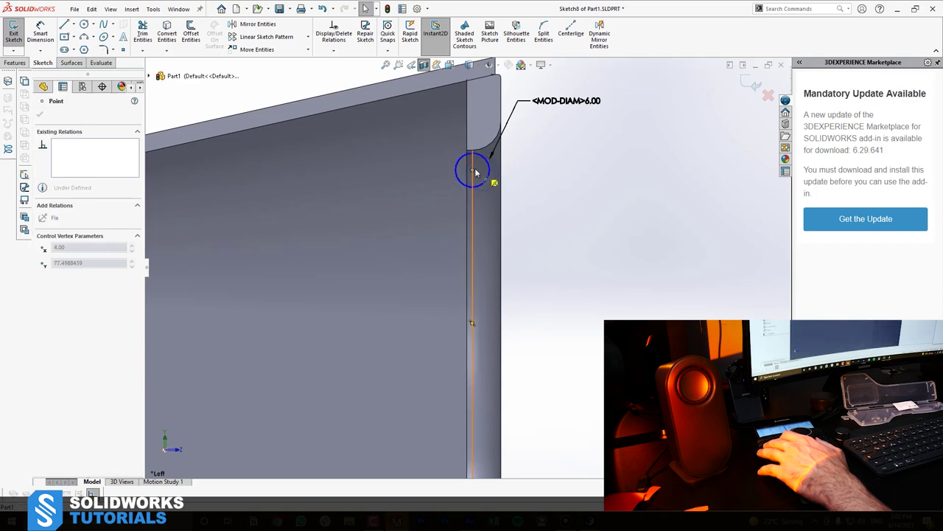
pyautogui.press('Escape')
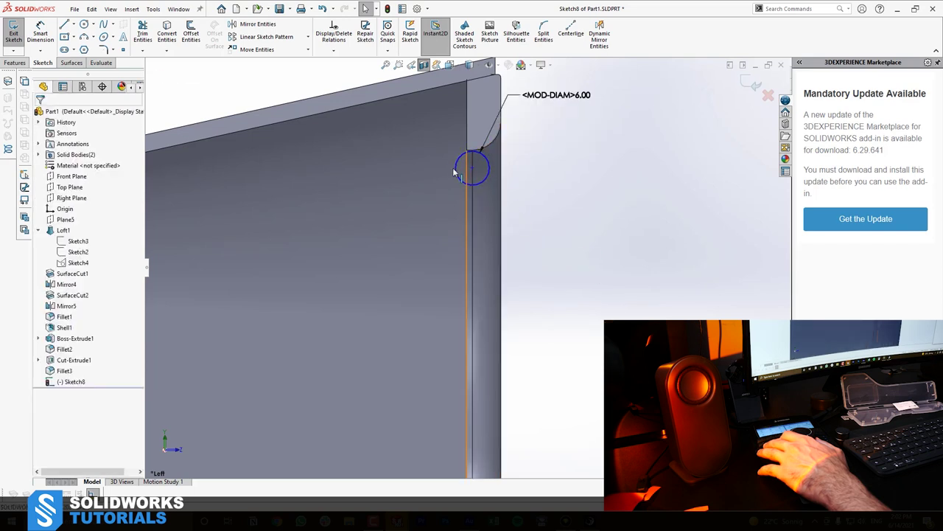
pyautogui.scroll(-5, 455, 165)
pyautogui.moveTo(523, 241); pyautogui.dragTo(524, 275)
pyautogui.press('Escape')
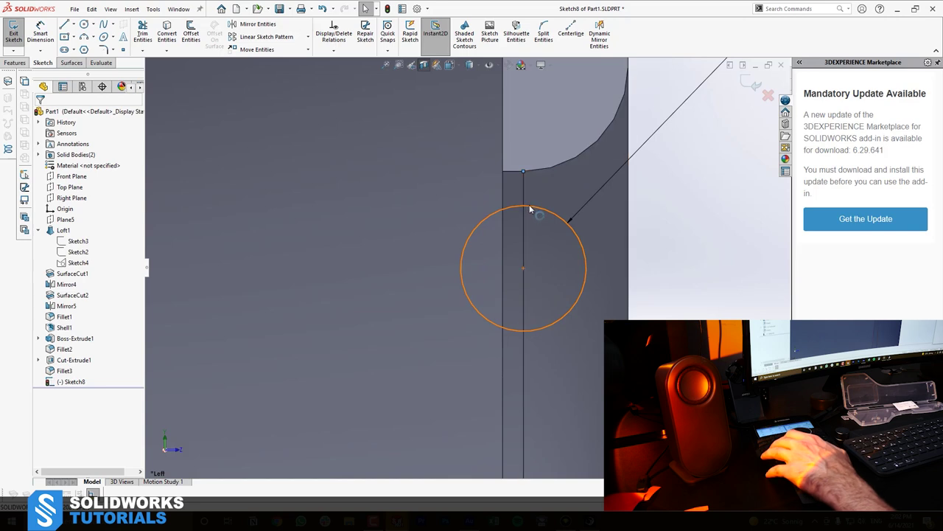
pyautogui.keyDown('ctrl'); pyautogui.click(530, 209); pyautogui.keyUp('ctrl')
pyautogui.click(680, 288)
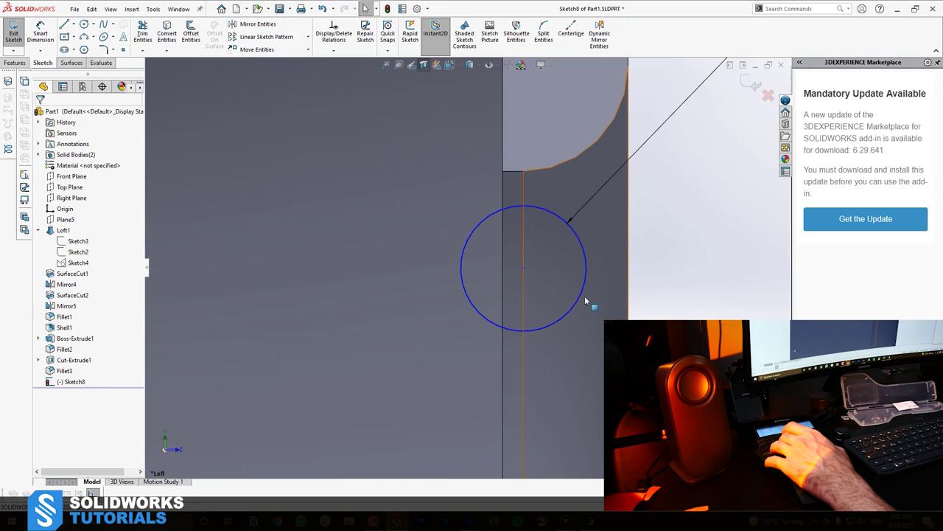
pyautogui.scroll(1, 523, 267)
pyautogui.moveTo(516, 271); pyautogui.dragTo(517, 235)
pyautogui.press('Escape')
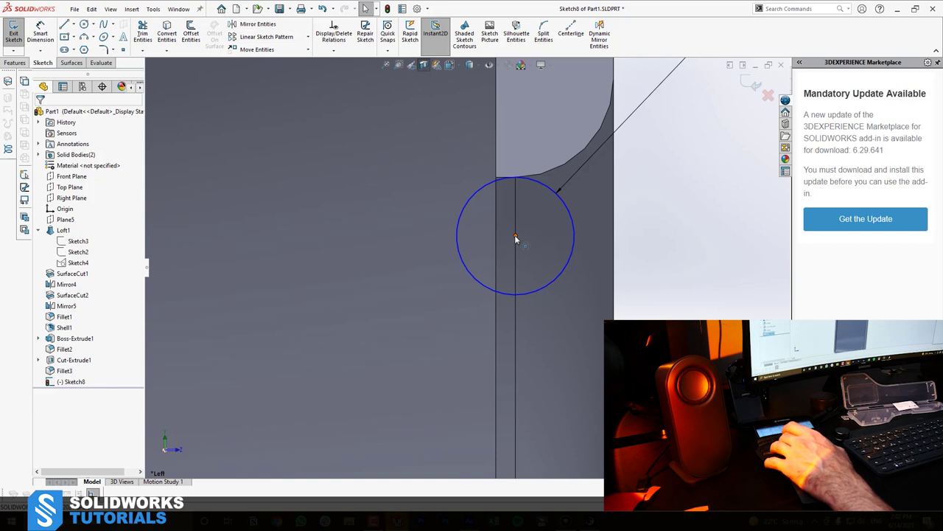
pyautogui.scroll(5, 526, 233)
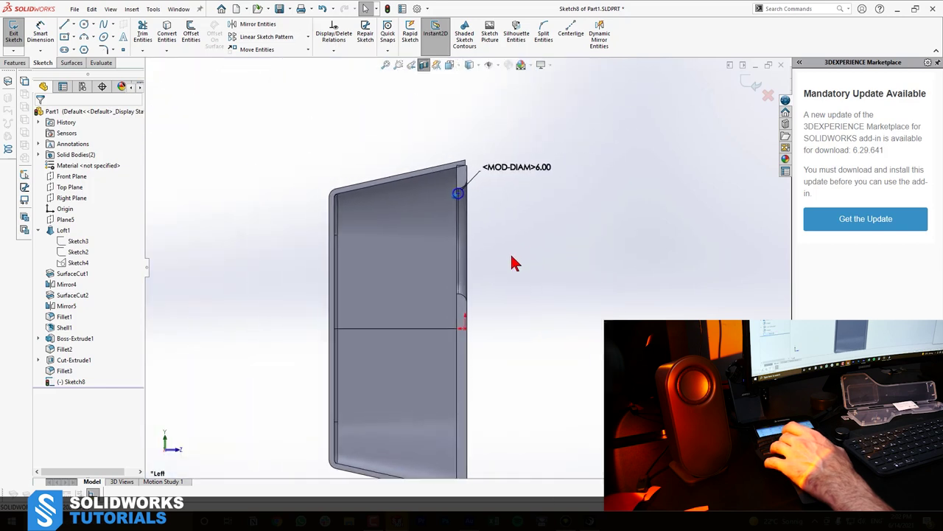
pyautogui.hotkey('ctrl', 'b')
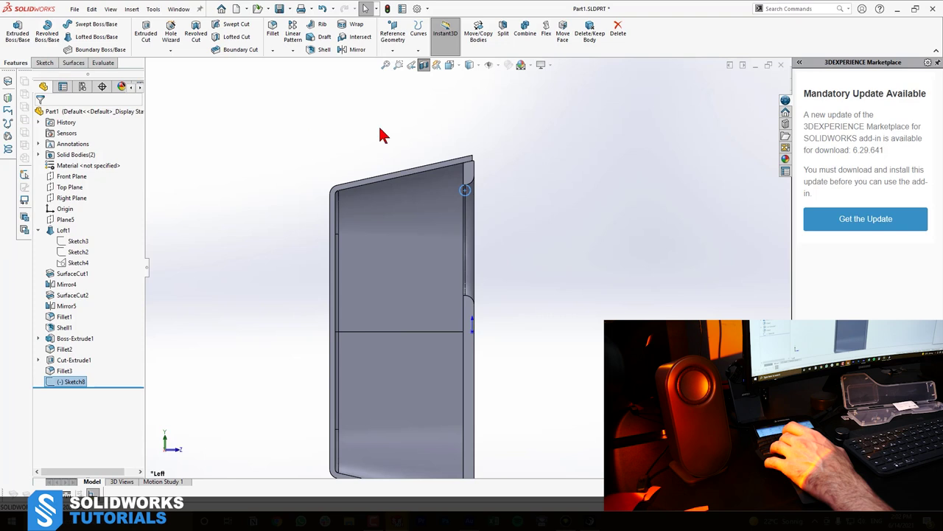
# Reopen the circle's sketch and dimension the vertical distance between the circle's centre and the origin.
pyautogui.doubleClick(464, 196)
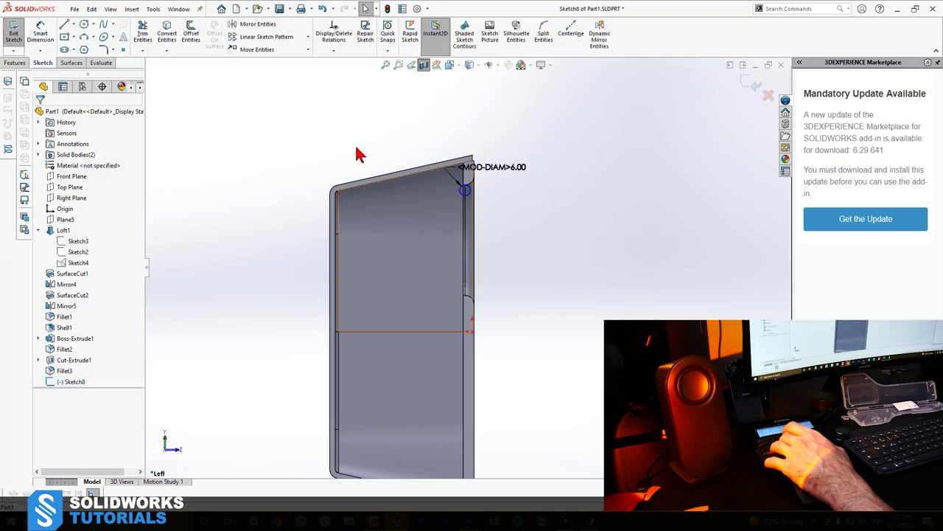
pyautogui.click(41, 35)
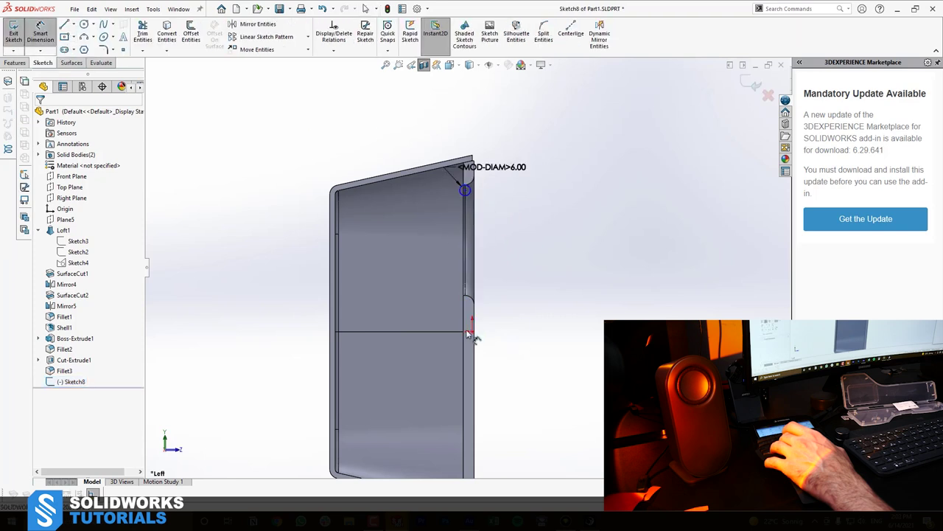
pyautogui.click(466, 190)
pyautogui.click(442, 331)
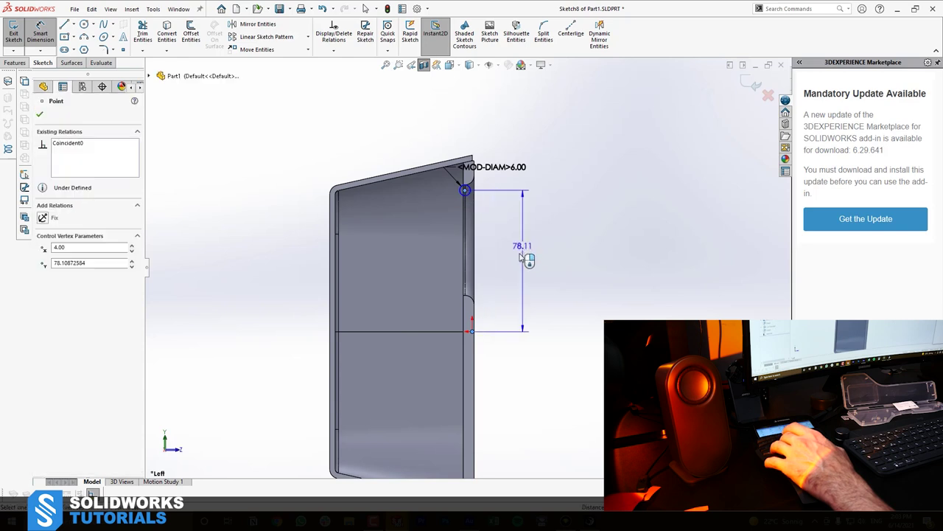
pyautogui.click(525, 256)
pyautogui.click(477, 244)
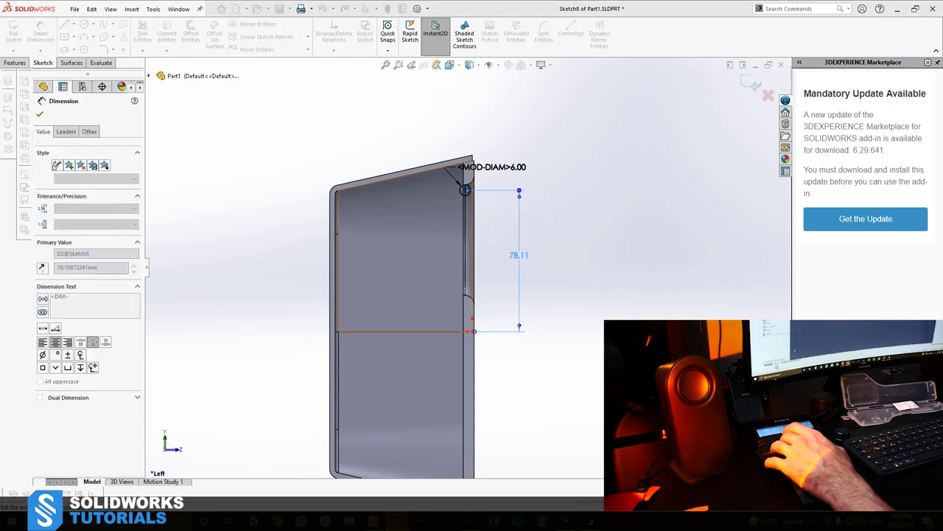
pyautogui.press('Escape')
pyautogui.scroll(-2, 483, 219)
pyautogui.scroll(-8, 516, 217)
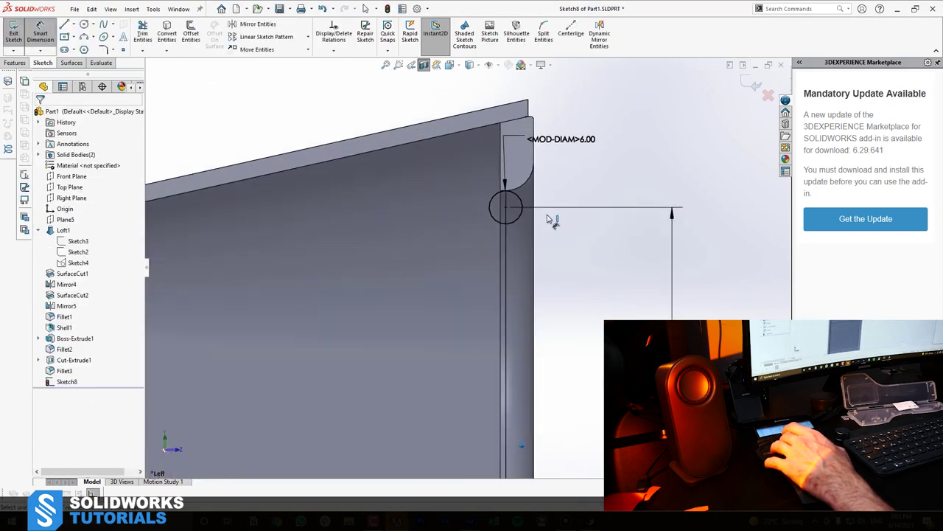
pyautogui.scroll(10, 669, 213)
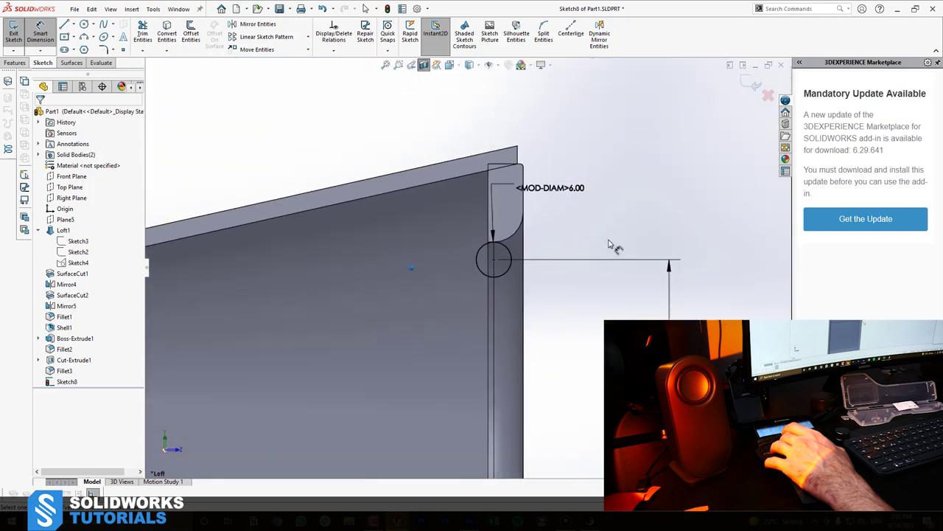
# Draw a horizontal centerline from the origin outward past the front of the housing.
pyautogui.click(569, 33)
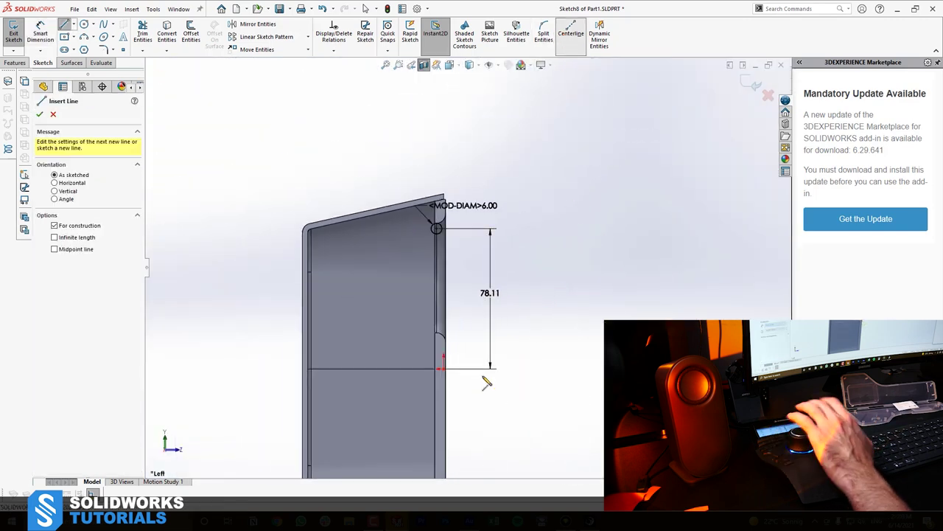
pyautogui.click(442, 365)
pyautogui.click(559, 368)
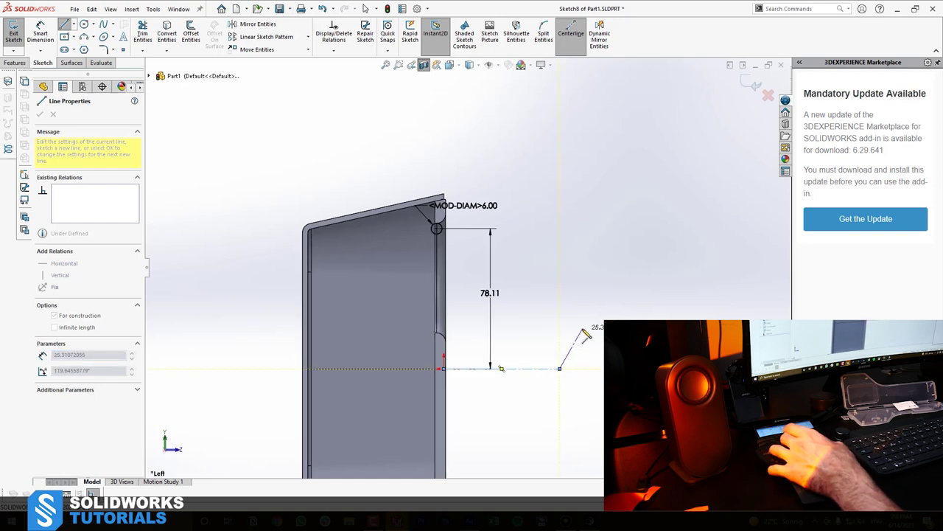
pyautogui.press('Escape')
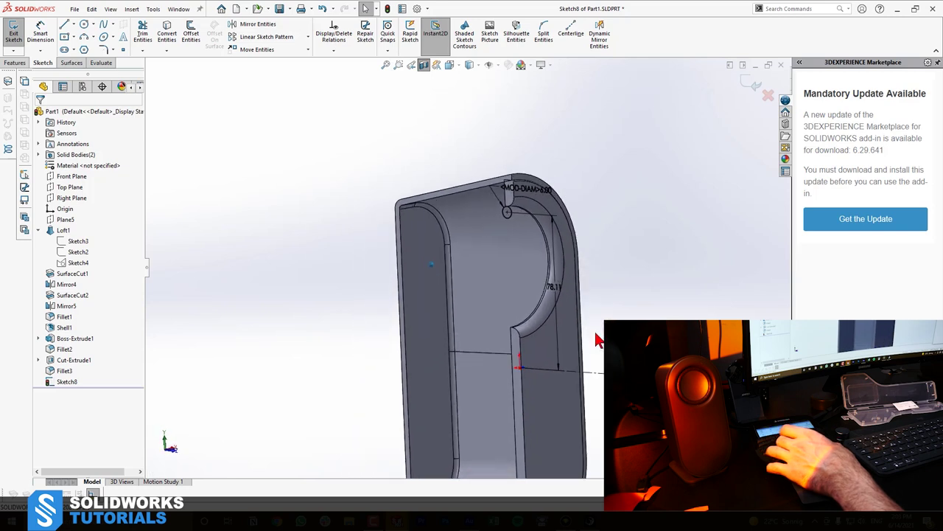
# Try to revolve the circle 360 degrees around the horizontal centerline through the origin.
pyautogui.moveTo(405, 178); pyautogui.dragTo(384, 166, button='middle')
pyautogui.click(15, 62)
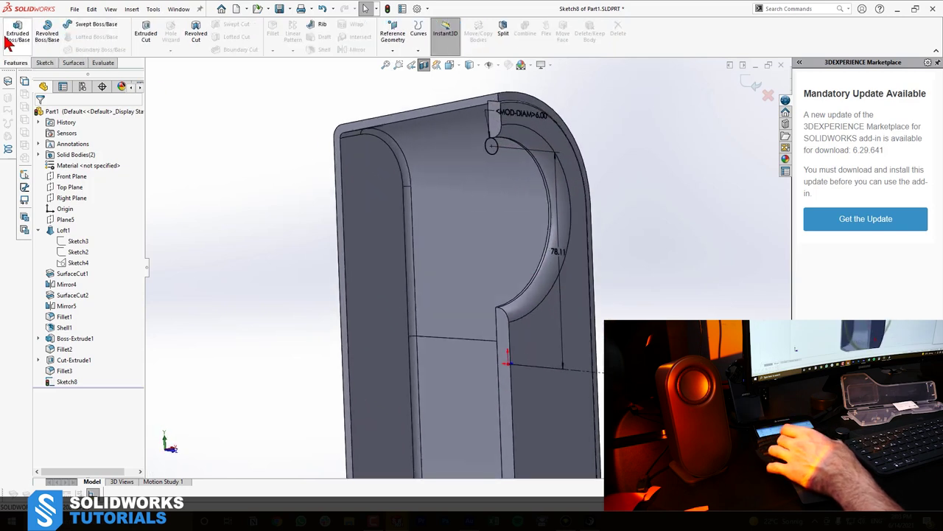
pyautogui.click(49, 33)
pyautogui.moveTo(232, 80); pyautogui.dragTo(512, 445, button='middle')
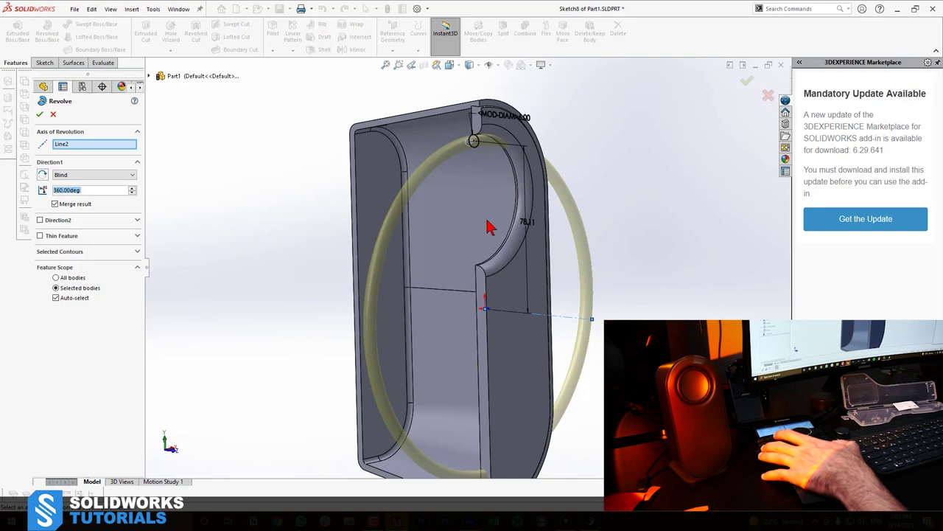
pyautogui.press('Escape')
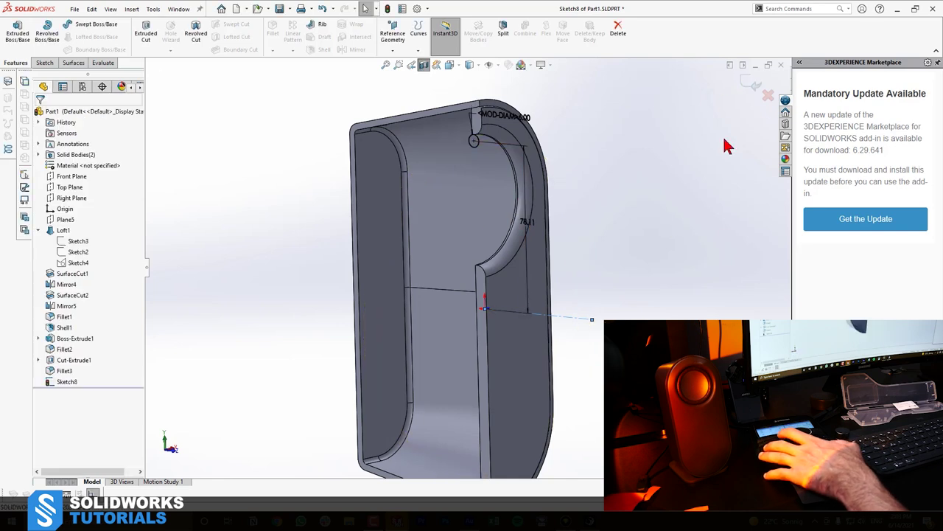
# Delete the horizontal centerline and the vertical distance dimension from the circle's sketch.
pyautogui.hotkey('ctrl', '4')
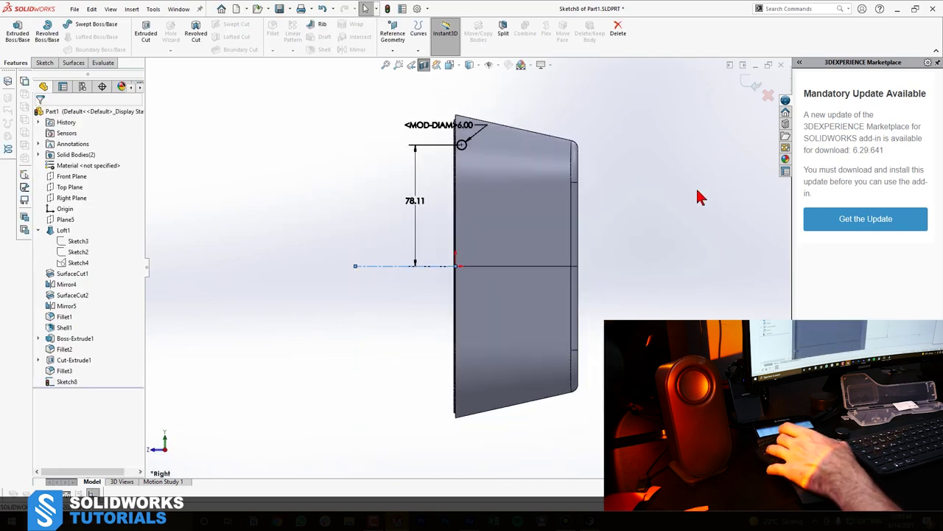
pyautogui.hotkey('ctrl', '3')
pyautogui.scroll(-5, 497, 177)
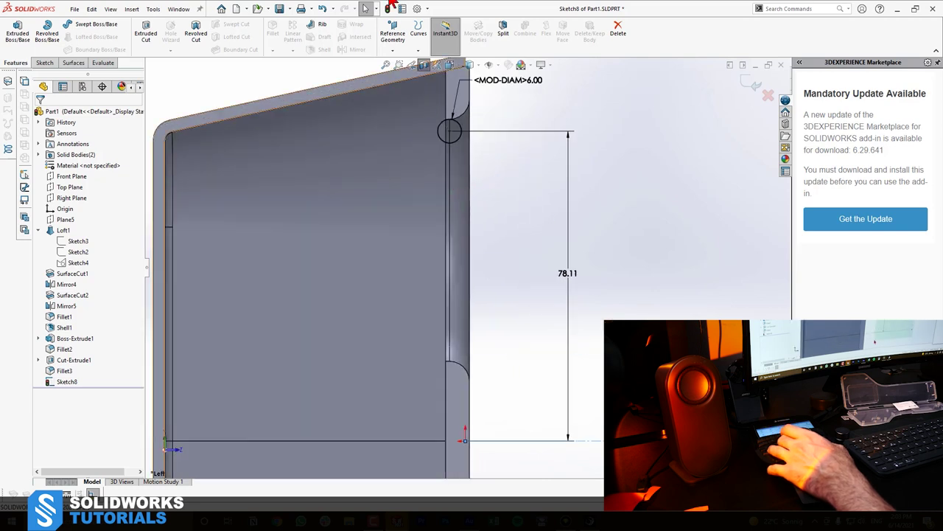
pyautogui.click(43, 63)
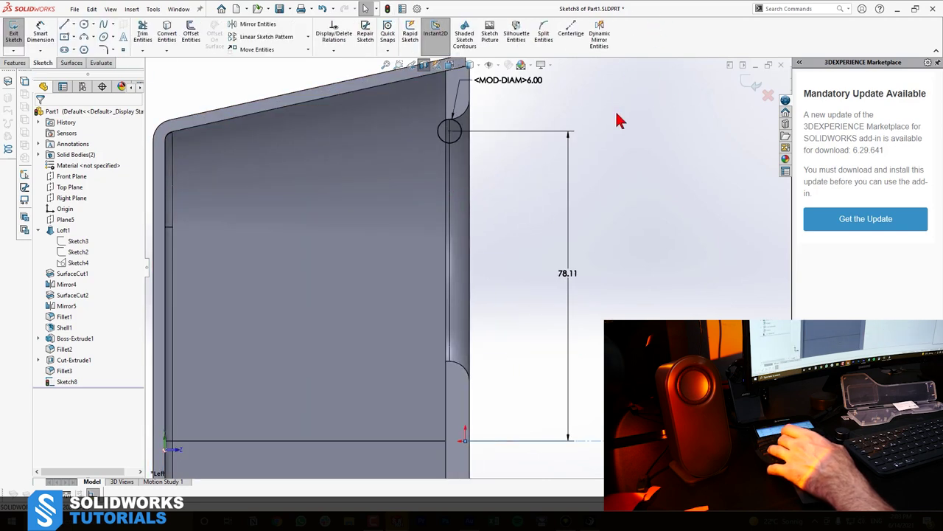
pyautogui.scroll(2, 618, 116)
pyautogui.moveTo(682, 271); pyautogui.dragTo(509, 447)
pyautogui.press('Delete')
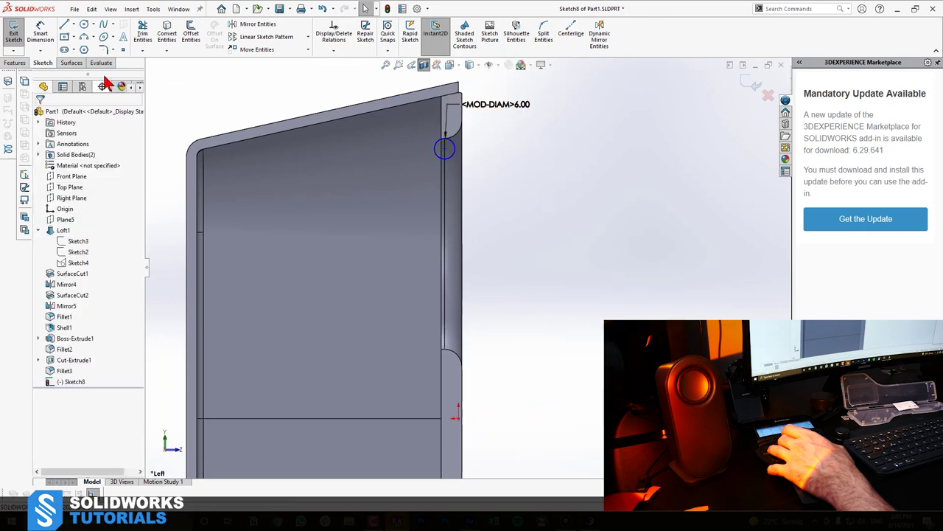
# Draw a horizontal centerline from the midpoint of the opening's inner vertical edge outward past the front of the housing.
pyautogui.click(74, 26)
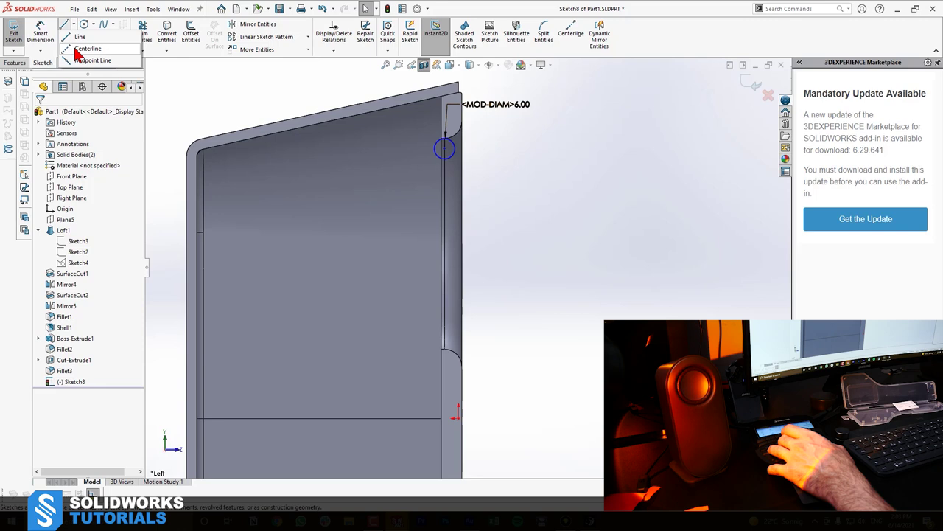
pyautogui.click(87, 48)
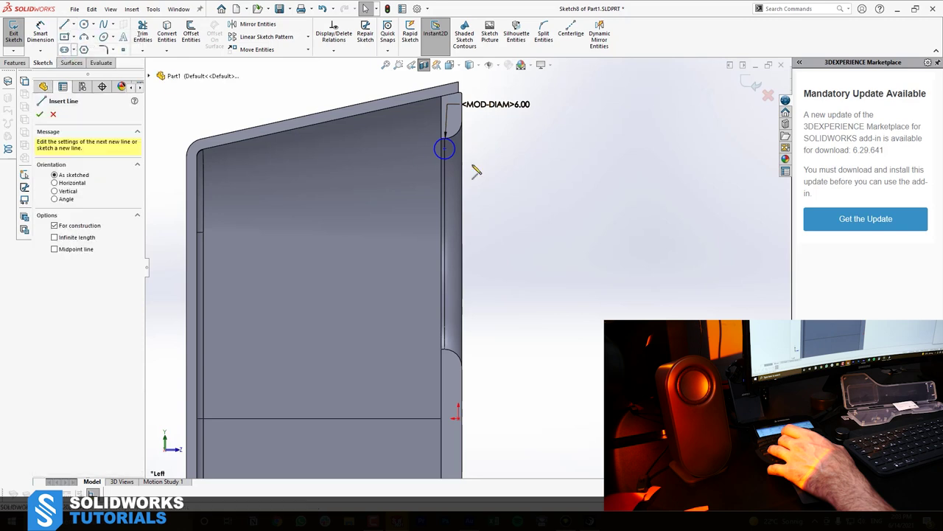
pyautogui.click(443, 352)
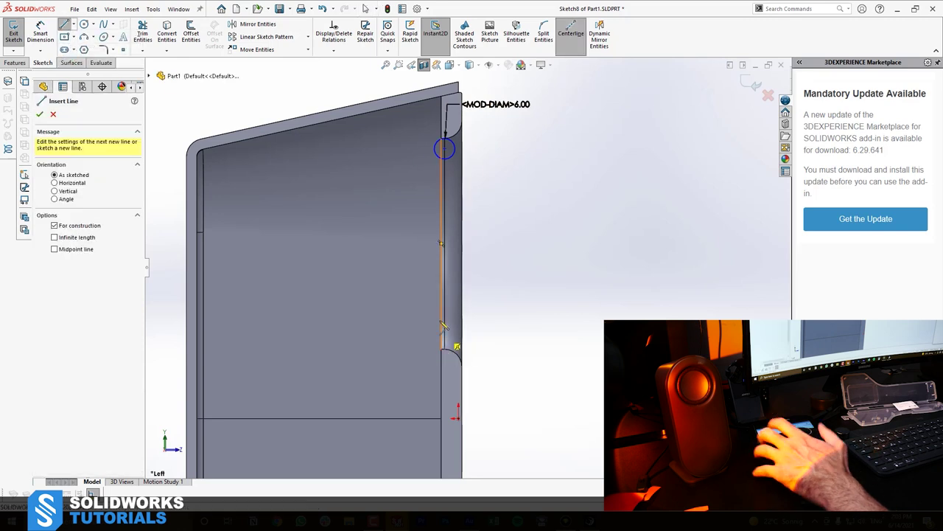
pyautogui.click(440, 243)
pyautogui.click(555, 243)
pyautogui.press('Escape')
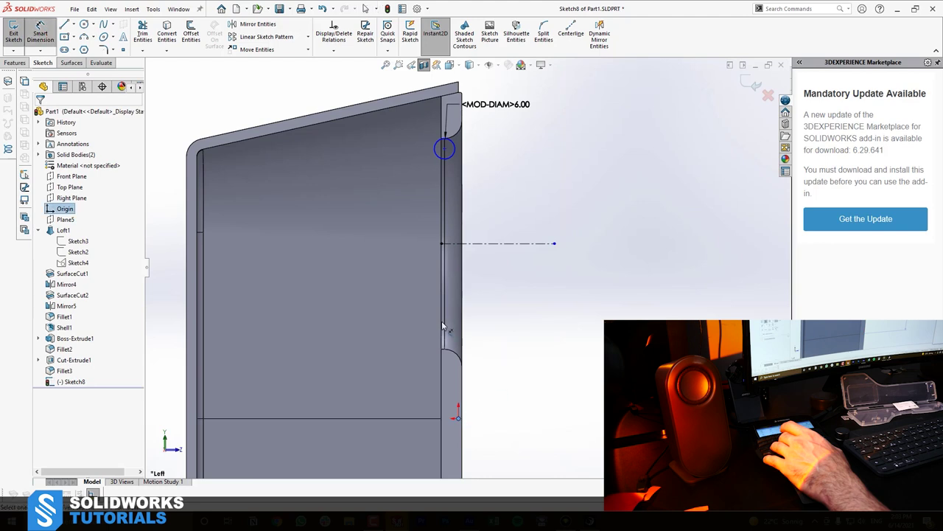
# Dimension the vertical distance between the 6 mm circle's centre and the origin.
pyautogui.click(444, 149)
pyautogui.click(651, 261)
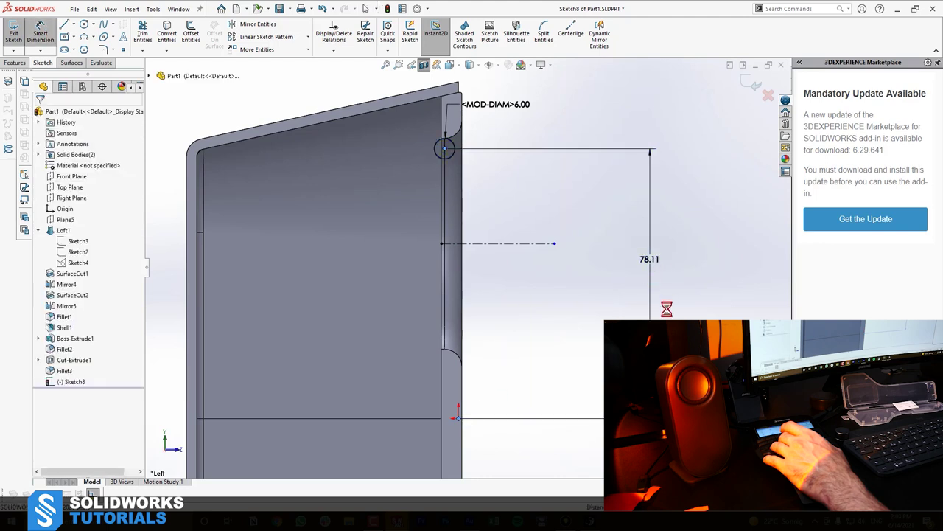
pyautogui.click(607, 247)
pyautogui.press('Escape')
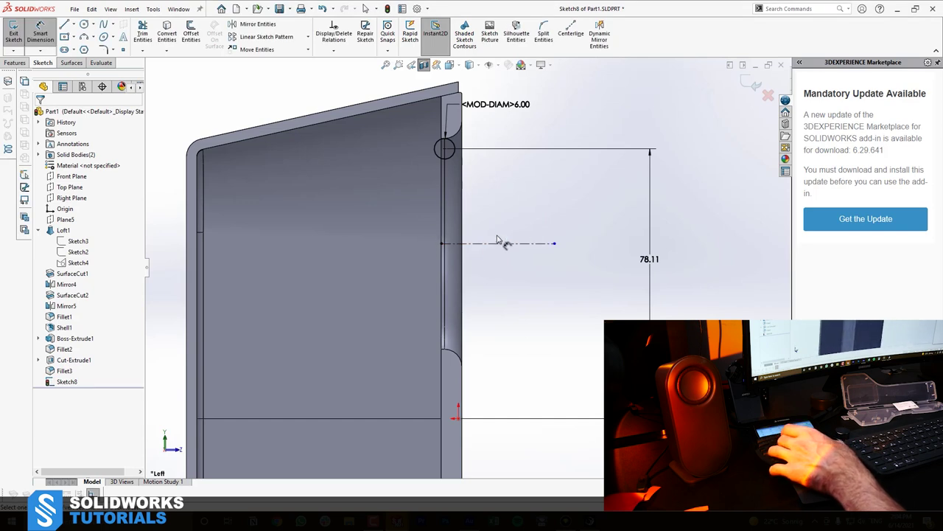
# Turn off the section view and revolve the circle 360 degrees around the centerline as a separate, unmerged body.
pyautogui.moveTo(494, 249)
pyautogui.mouseDown(button='middle')
pyautogui.moveTo(470, 284)
pyautogui.moveTo(506, 303)
pyautogui.mouseUp(button='middle')
pyautogui.click(424, 66)
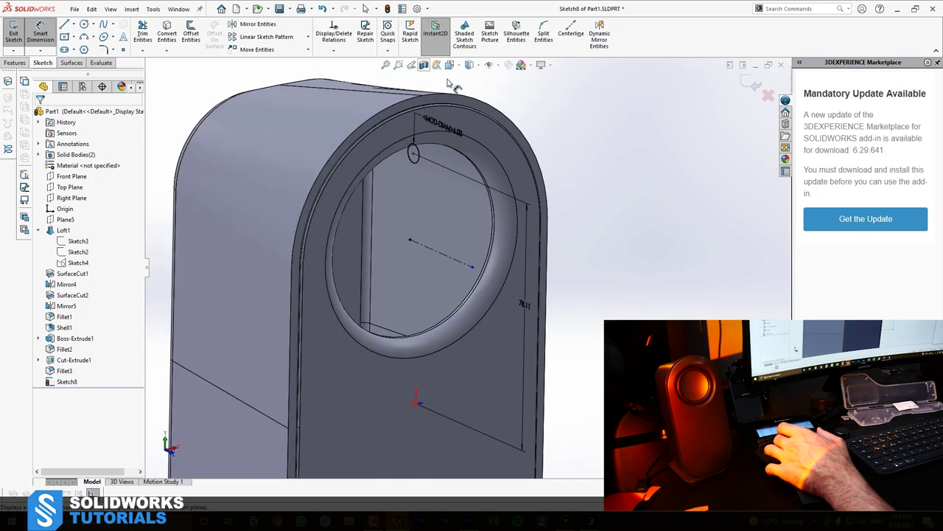
pyautogui.moveTo(536, 314)
pyautogui.mouseDown(button='middle')
pyautogui.moveTo(467, 303)
pyautogui.moveTo(453, 272)
pyautogui.moveTo(452, 283)
pyautogui.mouseUp(button='middle')
pyautogui.click(15, 62)
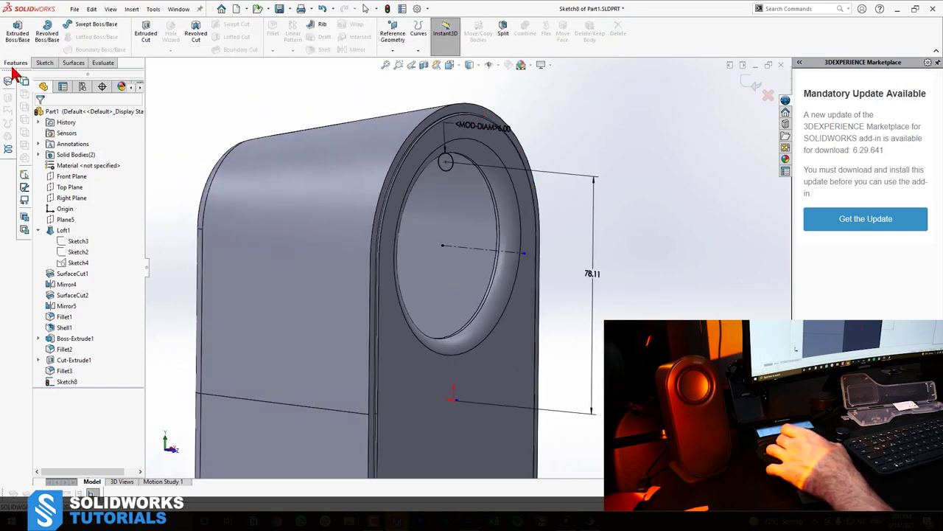
pyautogui.click(48, 33)
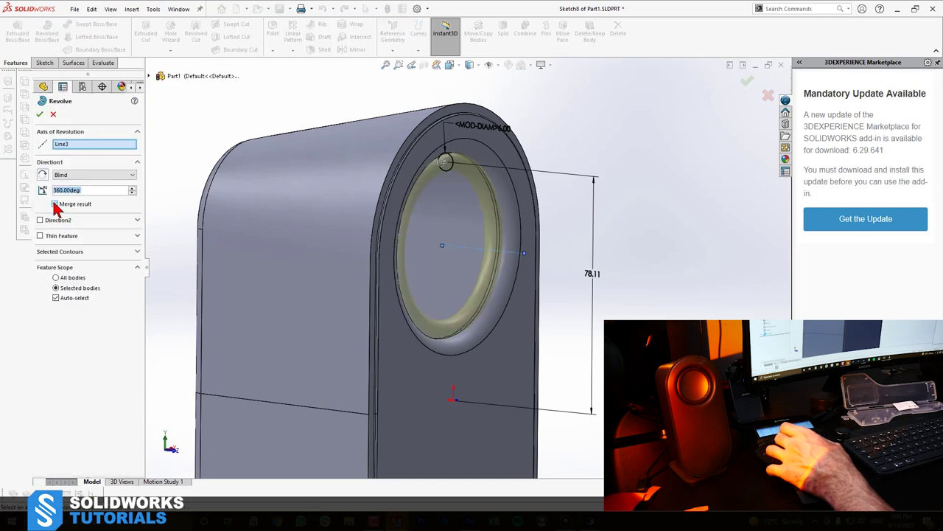
pyautogui.click(40, 114)
# Examine the revolved ring inside the front opening from several angles.
pyautogui.press('Left')
pyautogui.press('Left')
pyautogui.press('Left')
pyautogui.press('Left')
pyautogui.press('Left')
pyautogui.press('Left')
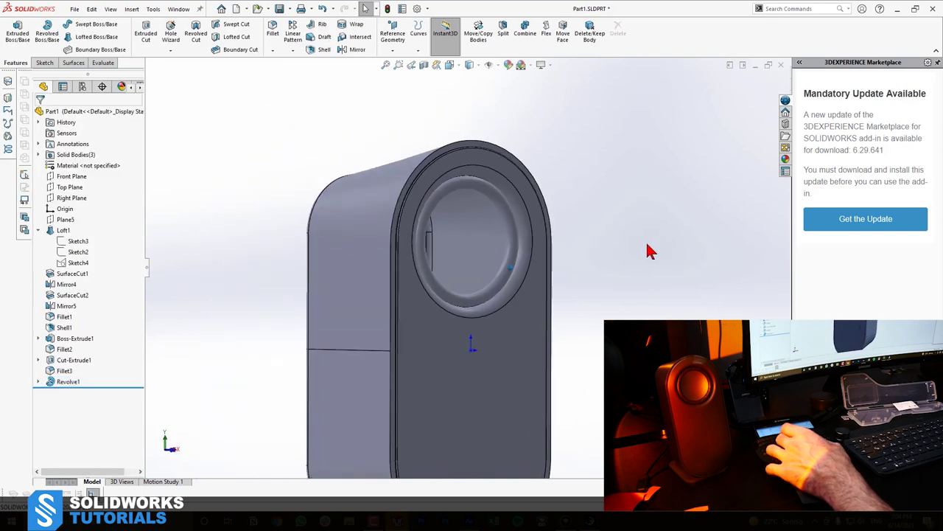
pyautogui.press('Left')
pyautogui.press('Left')
pyautogui.press('Left')
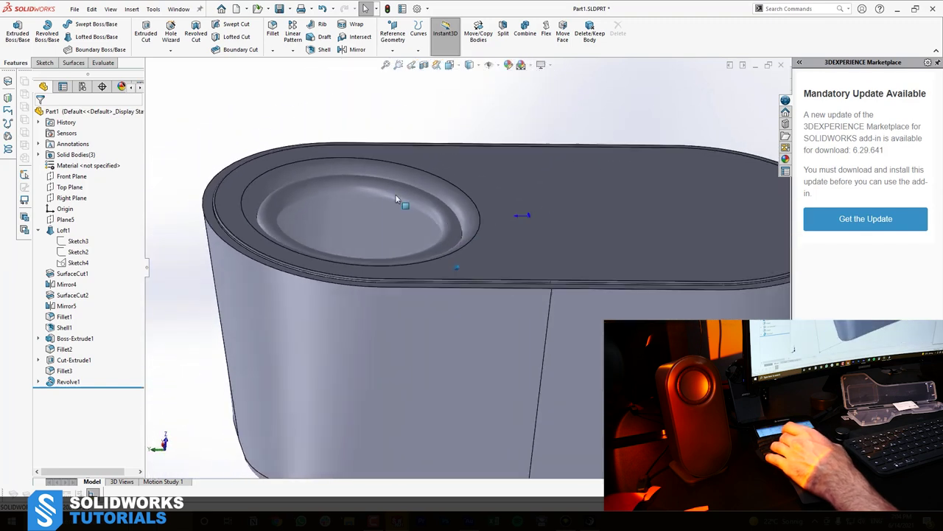
# Section the model along the Right Plane with a 0 mm offset and view the ring's cross-section from the side.
pyautogui.click(68, 199)
pyautogui.click(424, 66)
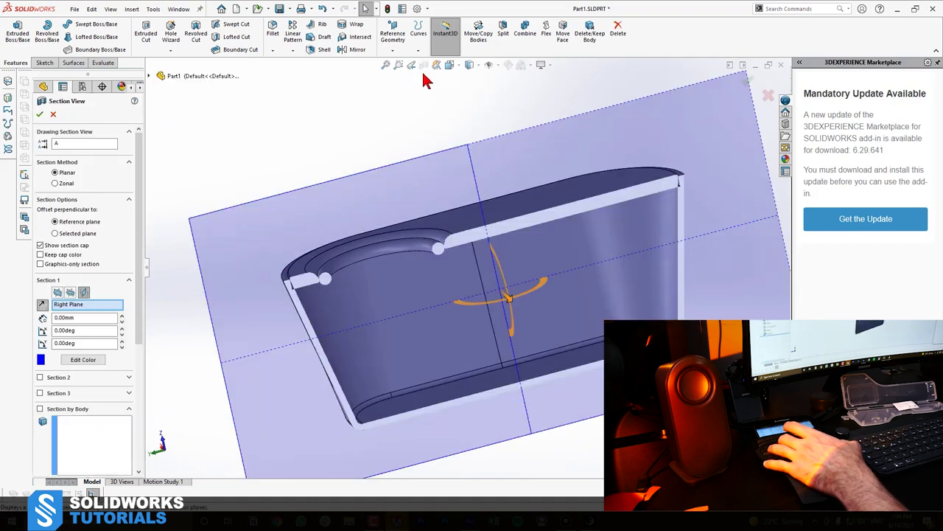
pyautogui.click(39, 115)
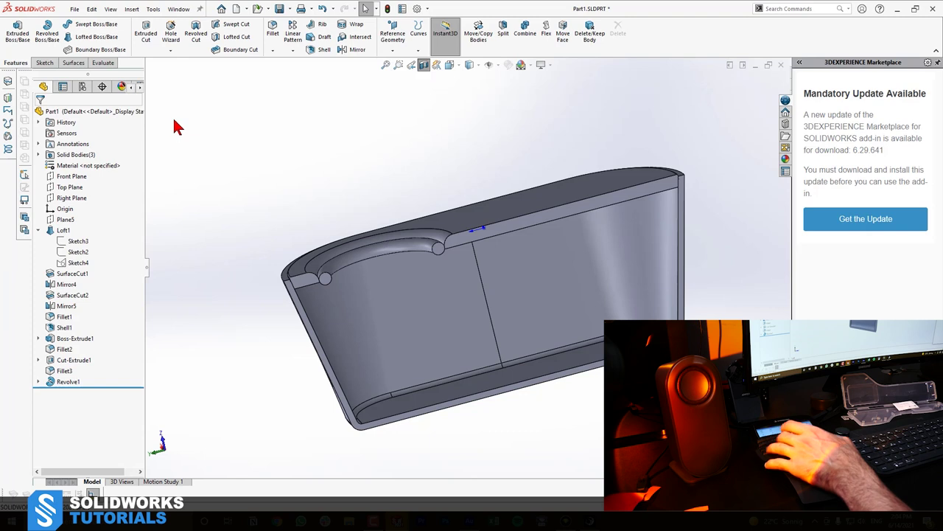
pyautogui.hotkey('ctrl', '3')
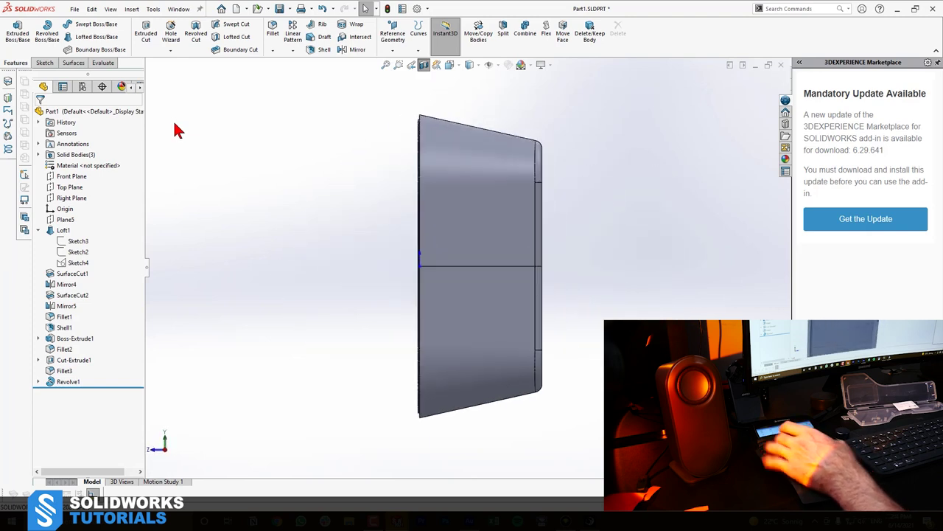
pyautogui.scroll(-5, 510, 129)
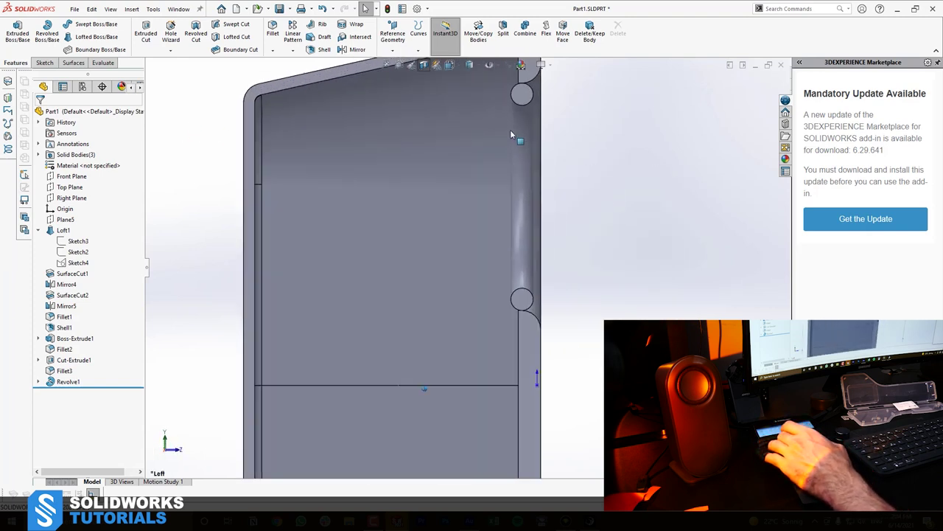
pyautogui.scroll(1, 436, 158)
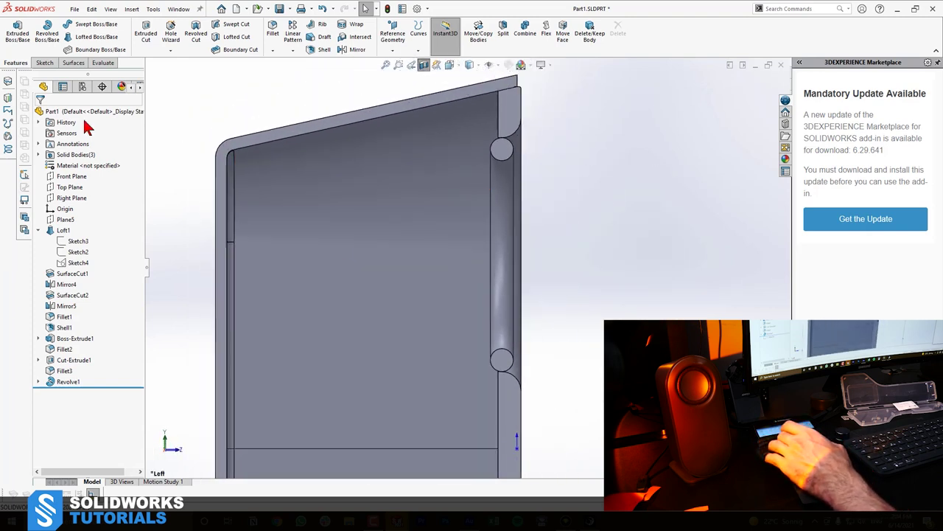
# On the Right Plane, sketch a three-point arc of about 101 mm radius between the ring's two inner sides, bulging into the housing.
pyautogui.click(70, 198)
pyautogui.click(77, 186)
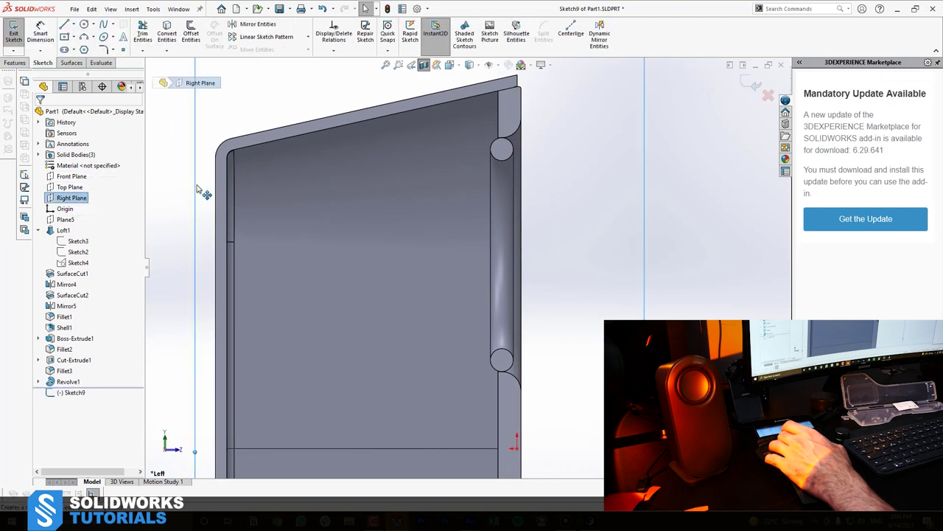
pyautogui.click(84, 36)
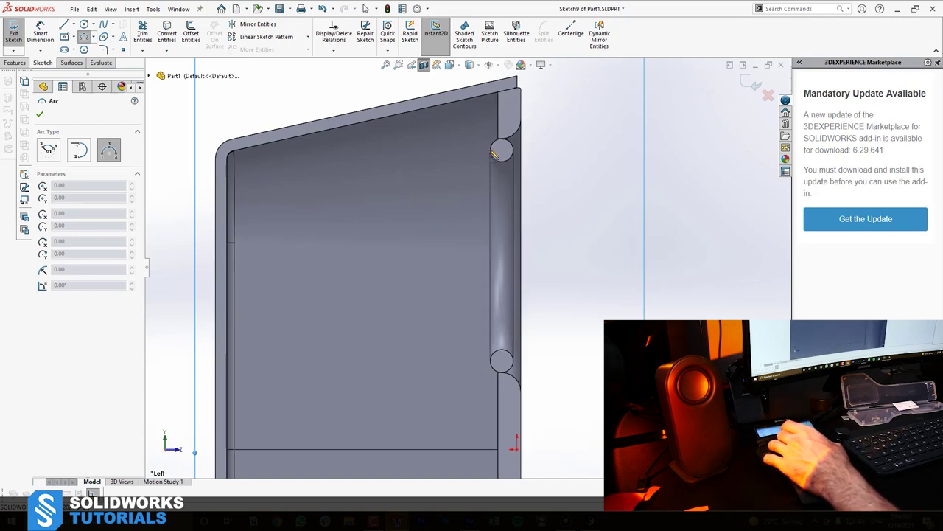
pyautogui.scroll(-6, 497, 151)
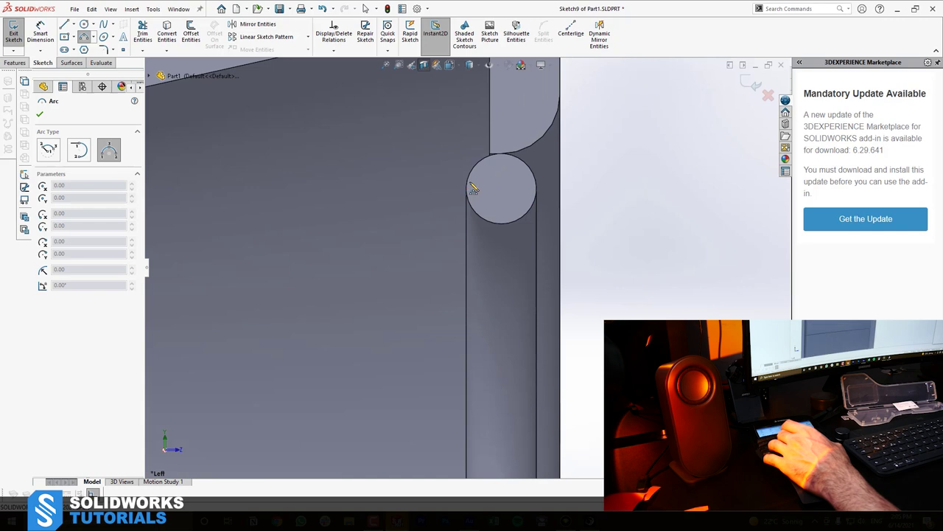
pyautogui.scroll(5, 450, 214)
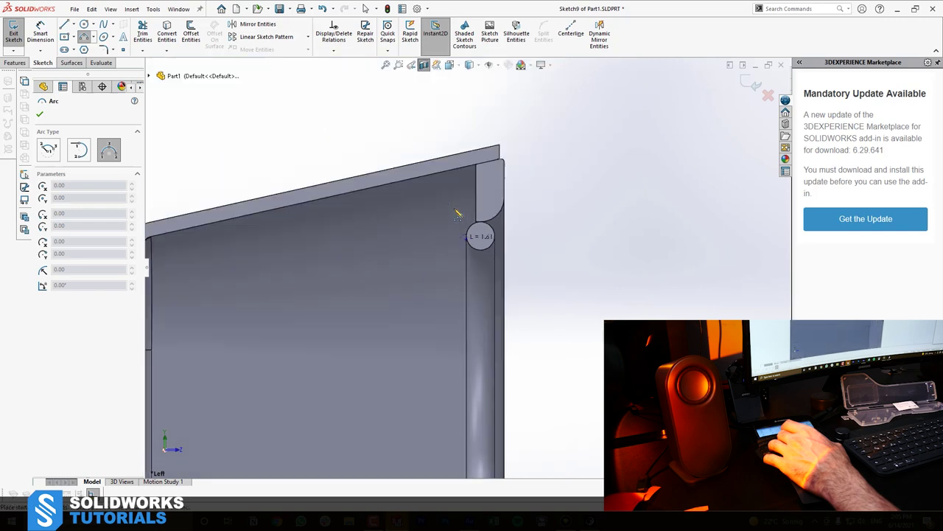
pyautogui.scroll(-5, 487, 306)
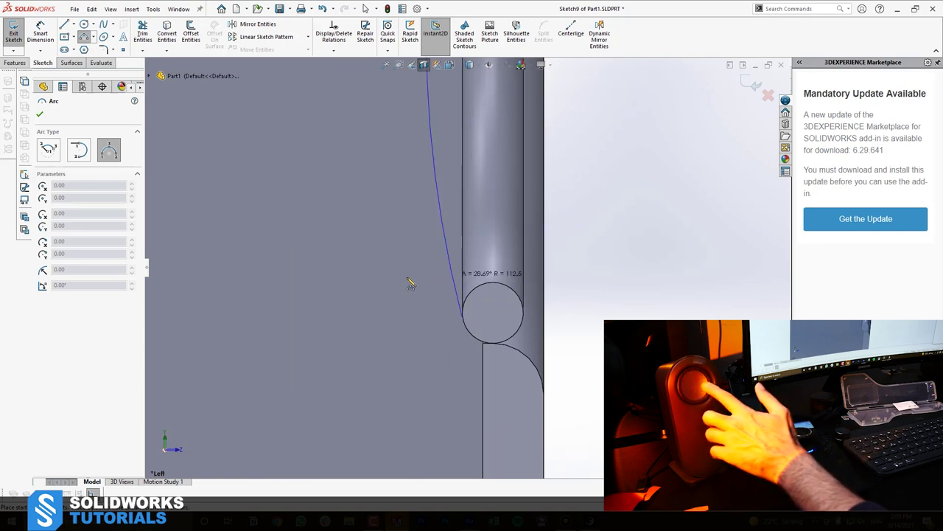
pyautogui.scroll(7, 431, 250)
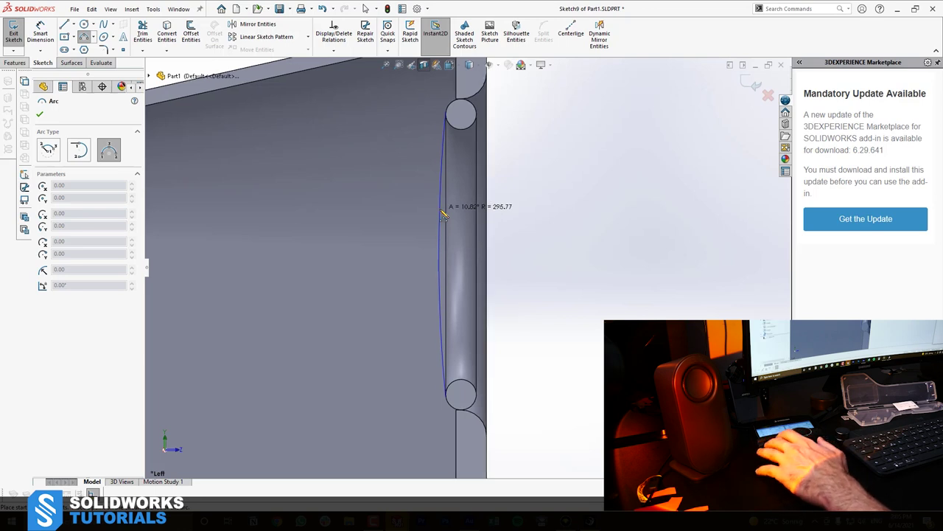
pyautogui.click(426, 231)
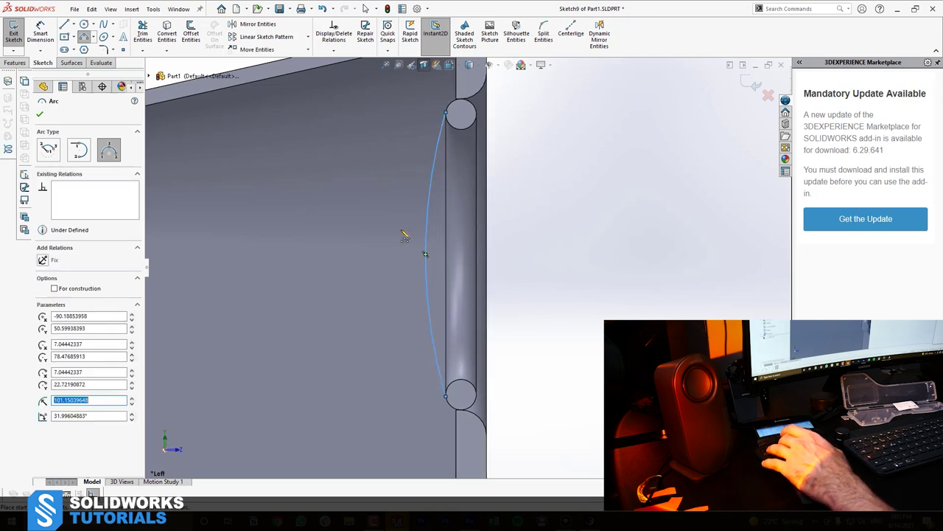
pyautogui.press('Escape')
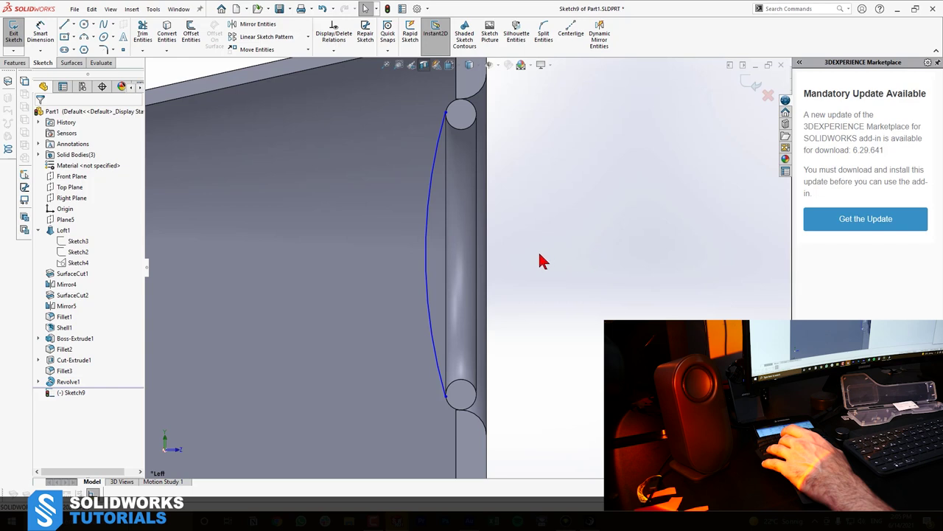
# Dimension the arc's length as 45 mm.
pyautogui.click(44, 34)
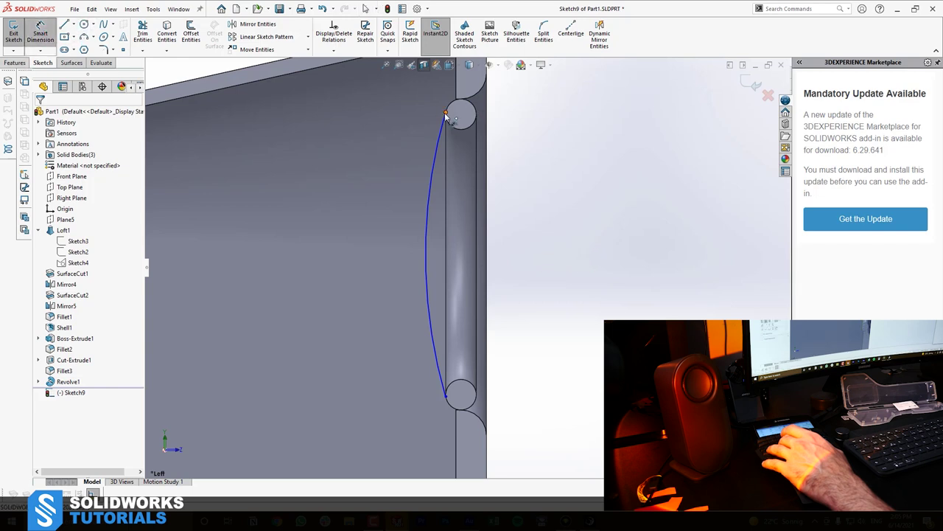
pyautogui.click(446, 114)
pyautogui.click(446, 397)
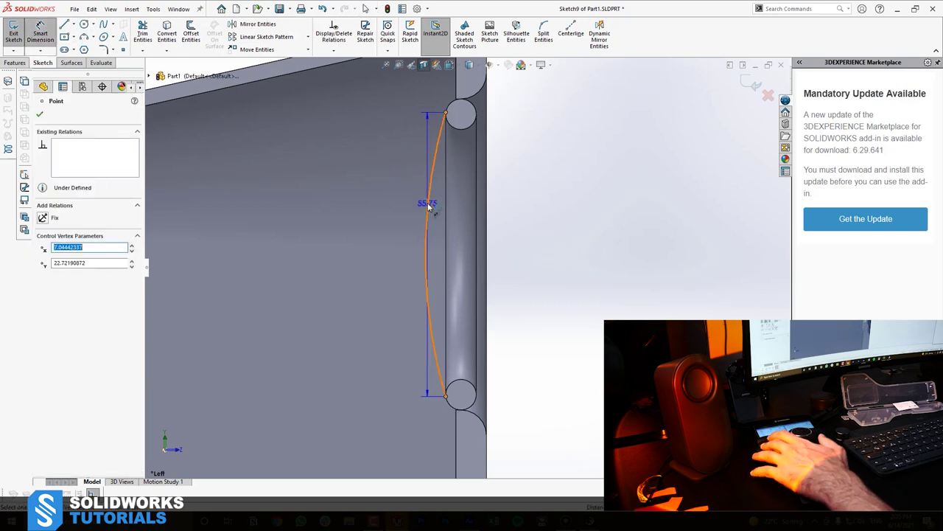
pyautogui.click(427, 204)
pyautogui.click(367, 217)
pyautogui.write('45')
pyautogui.press('Return')
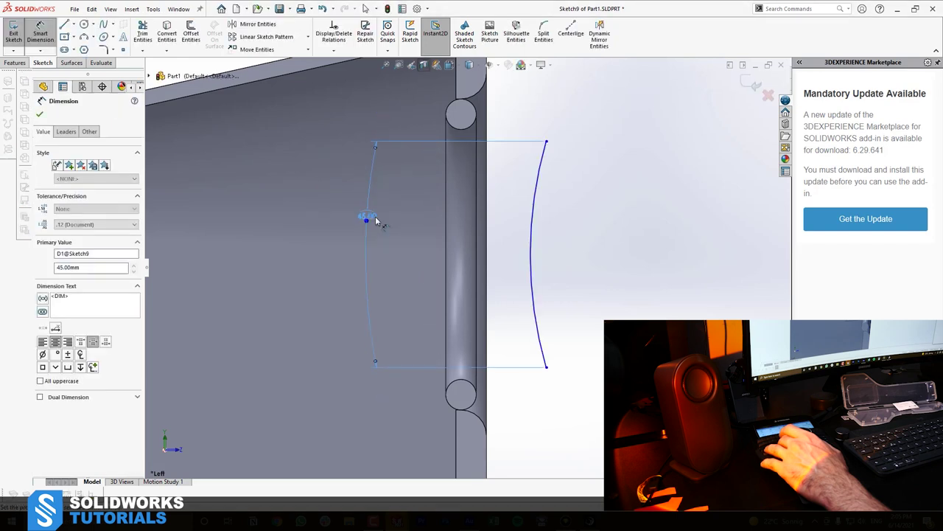
pyautogui.press('Escape')
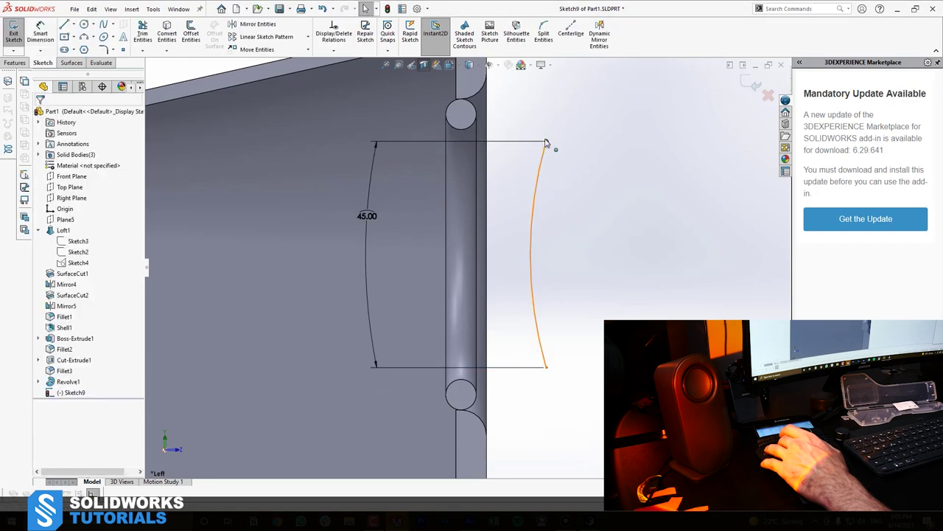
# Move the arc's upper endpoint back to the inner side of the upper ring section and fix it there.
pyautogui.moveTo(546, 142); pyautogui.dragTo(446, 115)
pyautogui.click(632, 288)
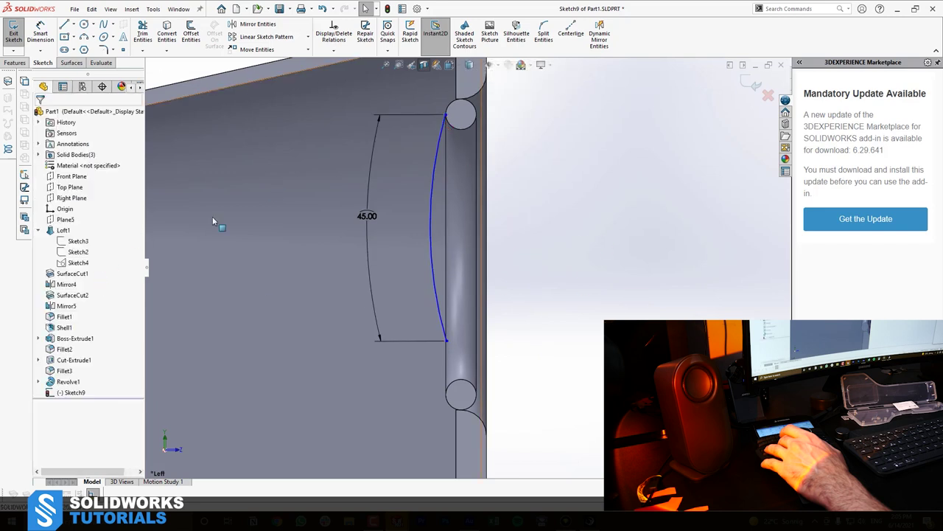
pyautogui.click(444, 117)
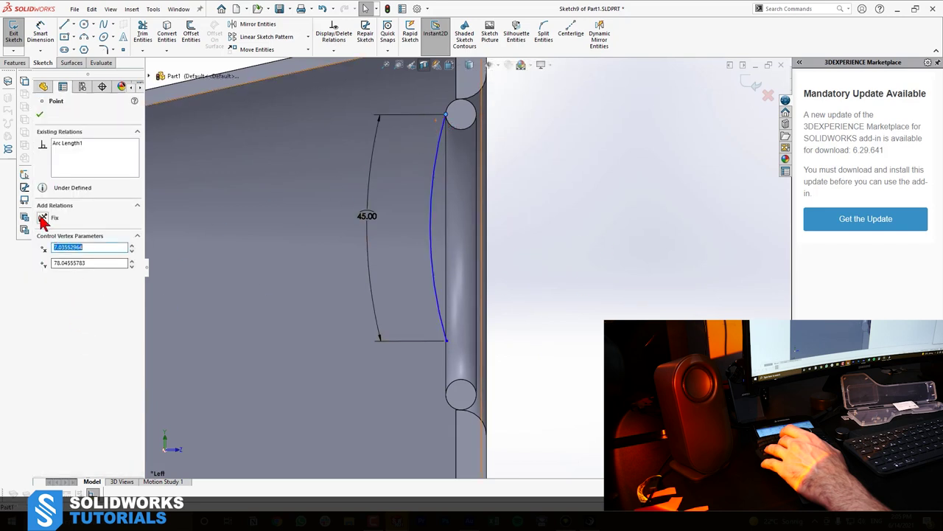
pyautogui.click(676, 300)
# Reposition the arc's free lower endpoint so the arc bulges deeper into the housing.
pyautogui.click(445, 341)
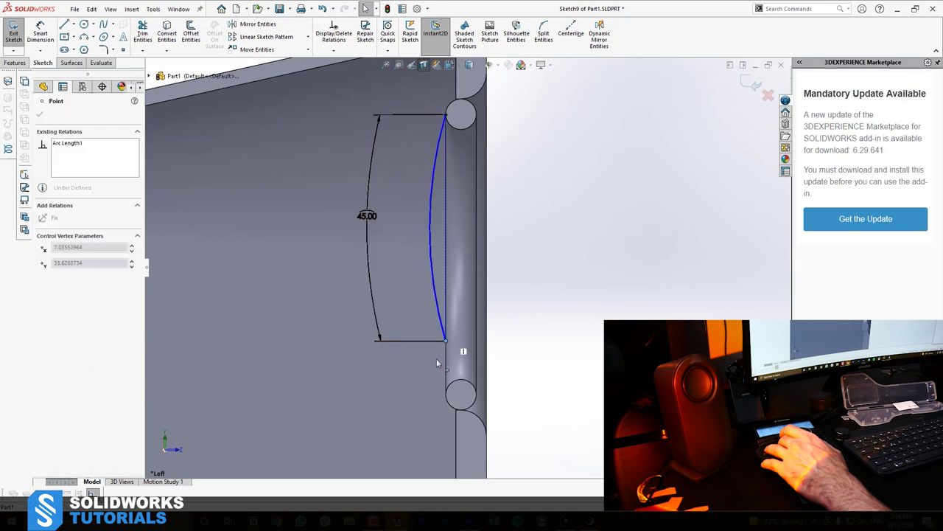
pyautogui.moveTo(445, 340); pyautogui.dragTo(556, 294)
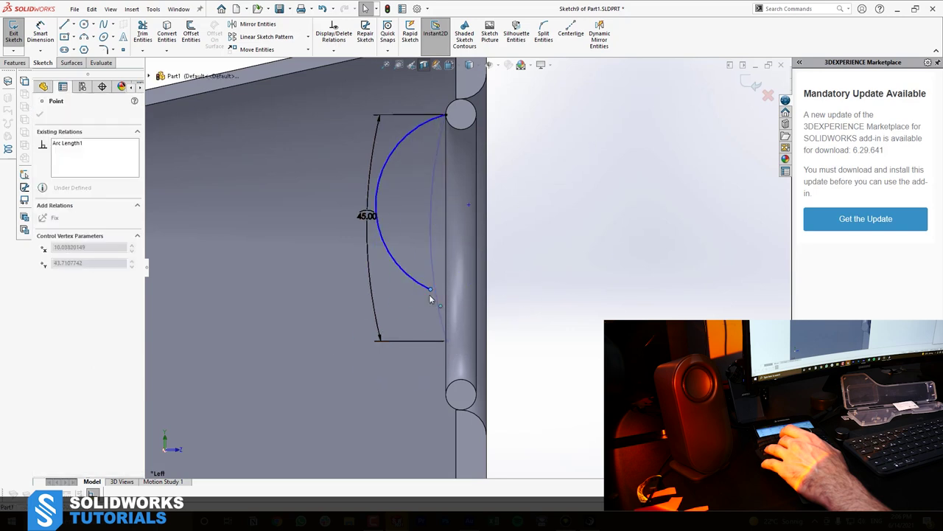
pyautogui.moveTo(435, 309); pyautogui.dragTo(450, 359)
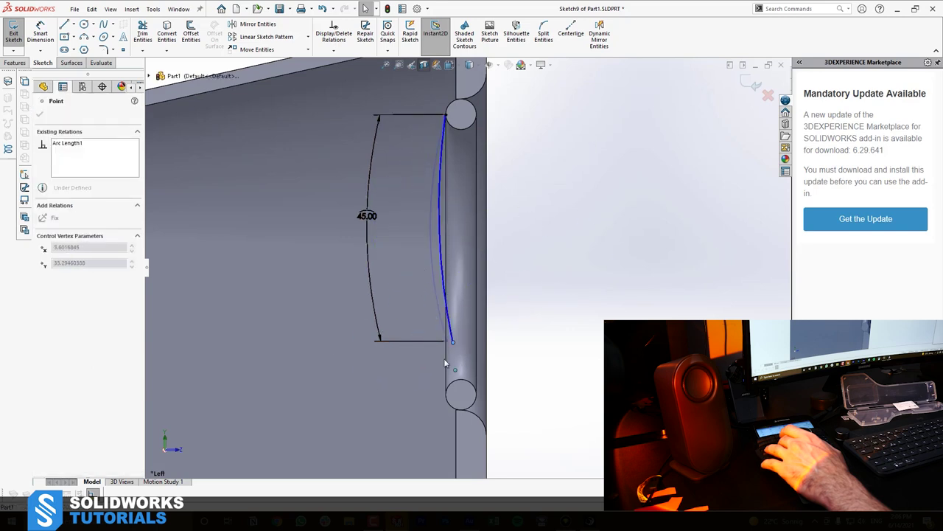
pyautogui.moveTo(420, 323)
pyautogui.mouseDown()
pyautogui.moveTo(443, 353)
pyautogui.moveTo(434, 333)
pyautogui.mouseUp()
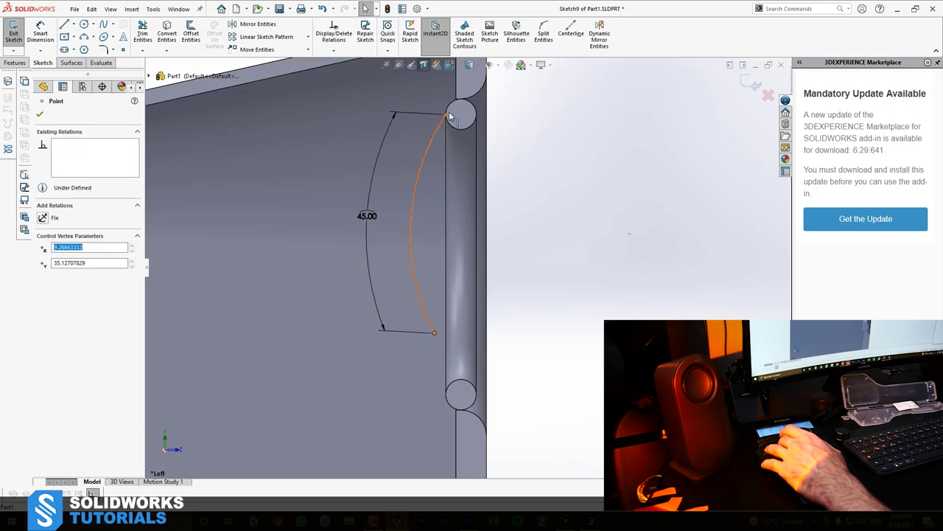
# Remove the fixed relation from the arc's upper endpoint and move that endpoint onto the lower inner edge of the upper ring section.
pyautogui.click(445, 116)
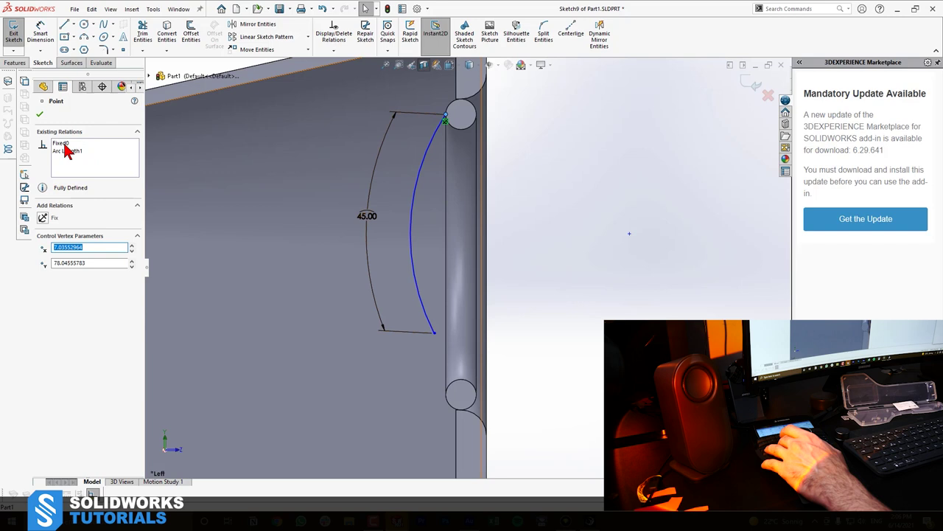
pyautogui.press('Delete')
pyautogui.click(570, 129)
pyautogui.click(445, 115)
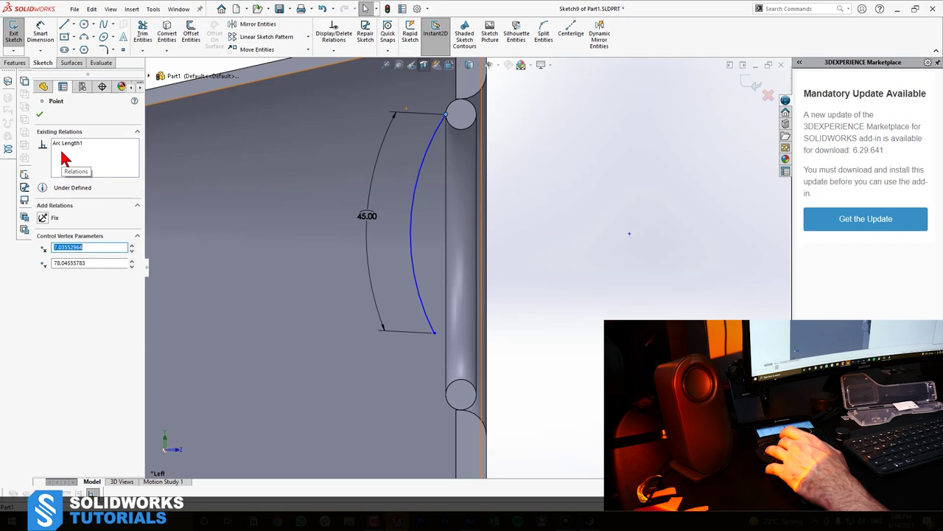
pyautogui.click(571, 125)
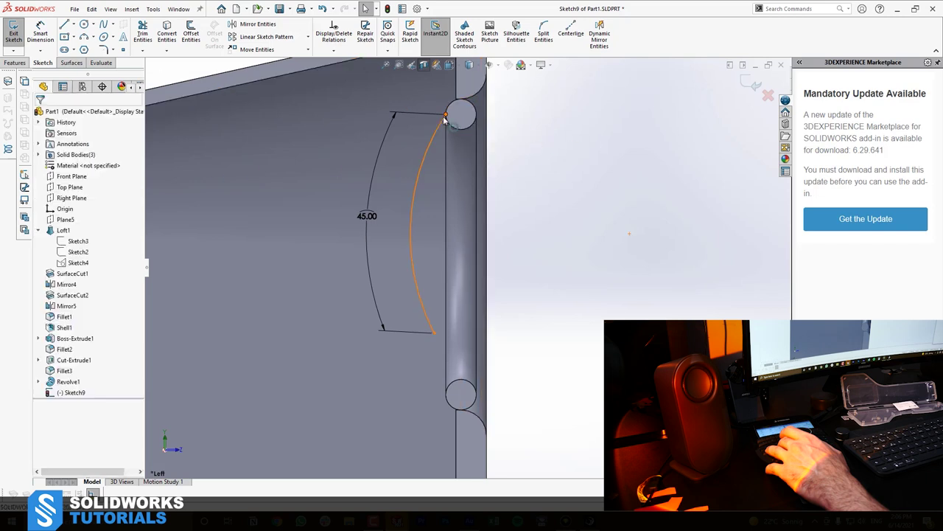
pyautogui.moveTo(447, 117); pyautogui.dragTo(446, 124)
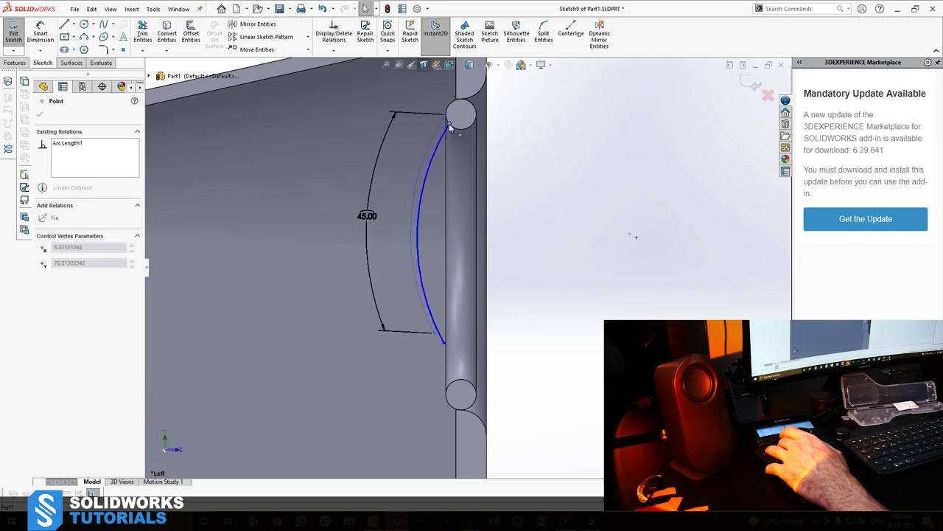
pyautogui.moveTo(451, 128); pyautogui.dragTo(455, 130)
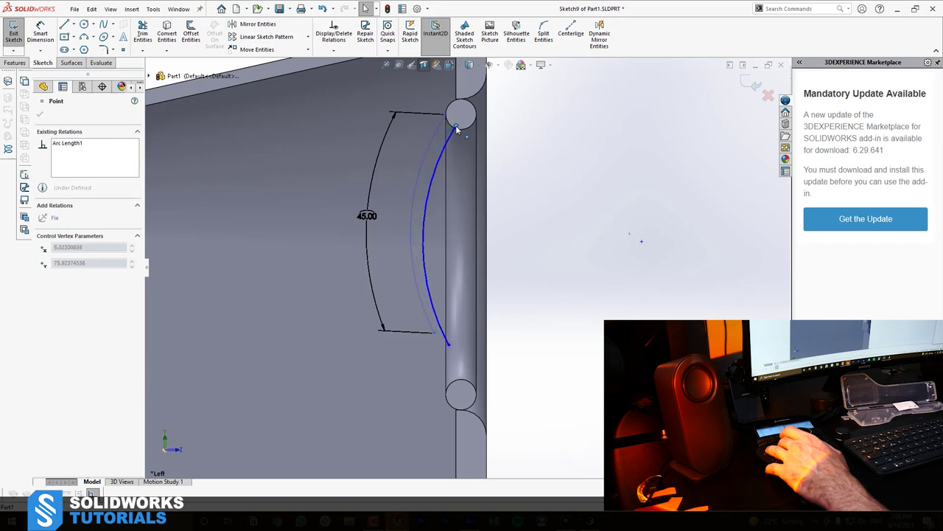
pyautogui.moveTo(455, 129); pyautogui.dragTo(457, 131)
pyautogui.click(549, 384)
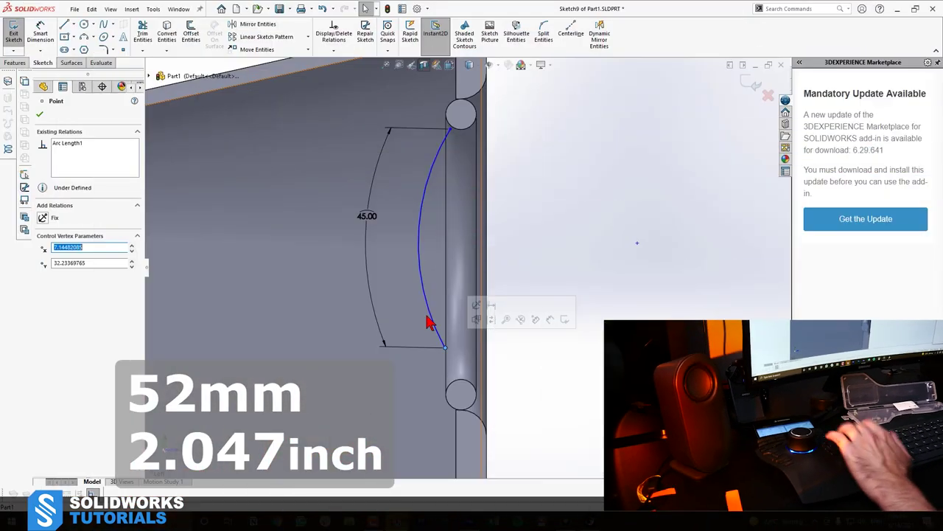
# Set the arc's length dimension to 52 mm.
pyautogui.doubleClick(367, 216)
pyautogui.write('52')
pyautogui.press('Return')
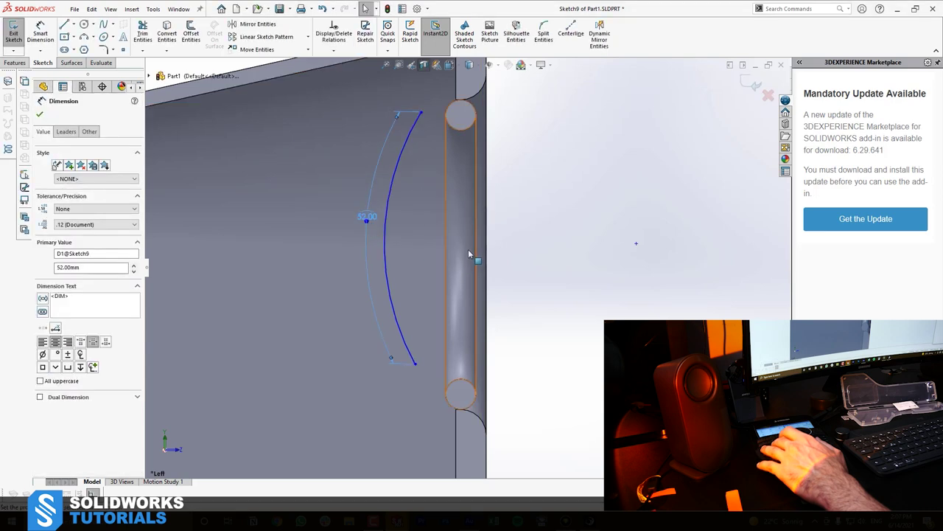
pyautogui.press('Escape')
# Move the arc's upper endpoint back to the upper ring section and fix it, with the lower endpoint placed on the lower ring section.
pyautogui.moveTo(424, 118); pyautogui.dragTo(452, 126)
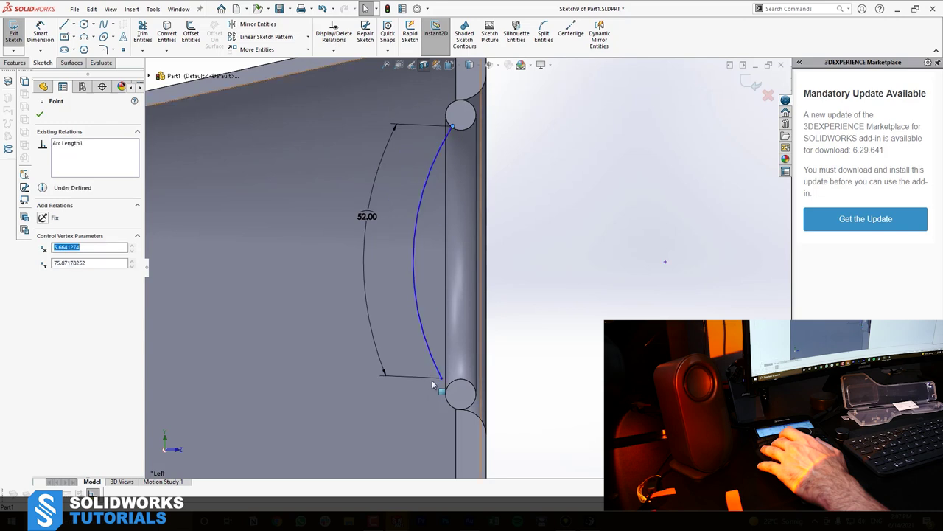
pyautogui.click(45, 216)
pyautogui.click(502, 336)
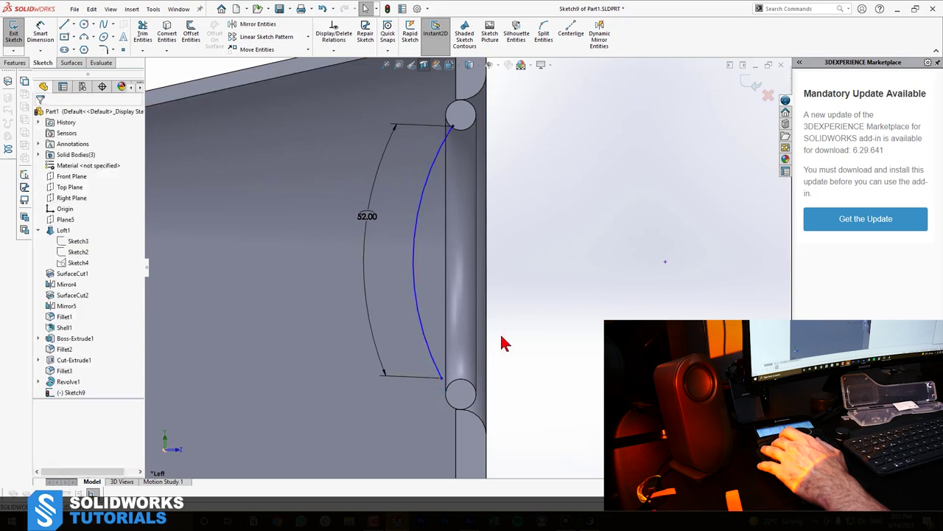
pyautogui.moveTo(445, 380)
pyautogui.mouseDown()
pyautogui.moveTo(463, 393)
pyautogui.moveTo(449, 387)
pyautogui.mouseUp()
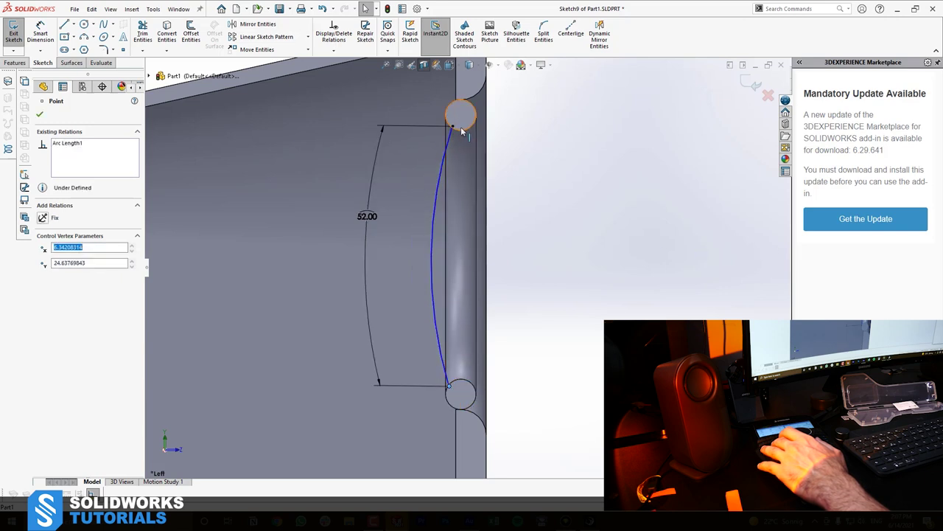
# Delete the fixed relation on the arc's upper endpoint and nudge that endpoint slightly along the upper ring section.
pyautogui.click(452, 128)
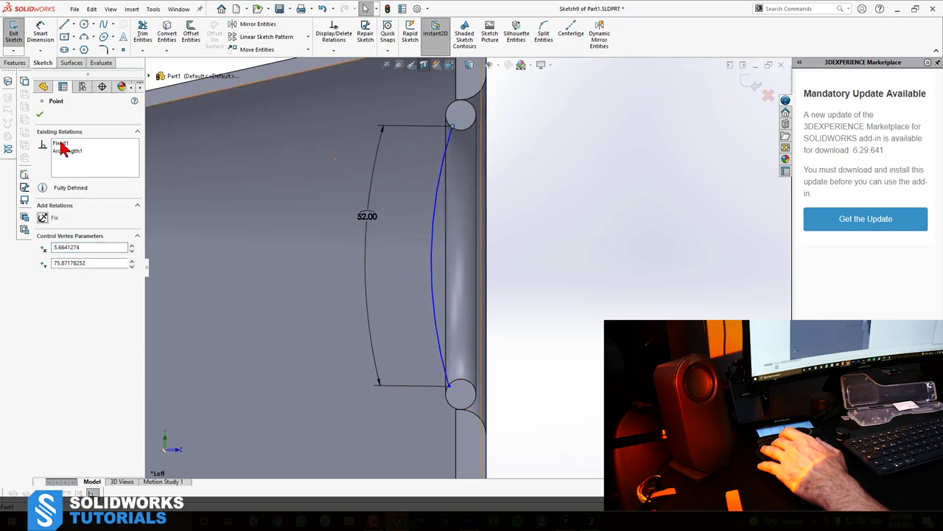
pyautogui.press('Delete')
pyautogui.click(512, 237)
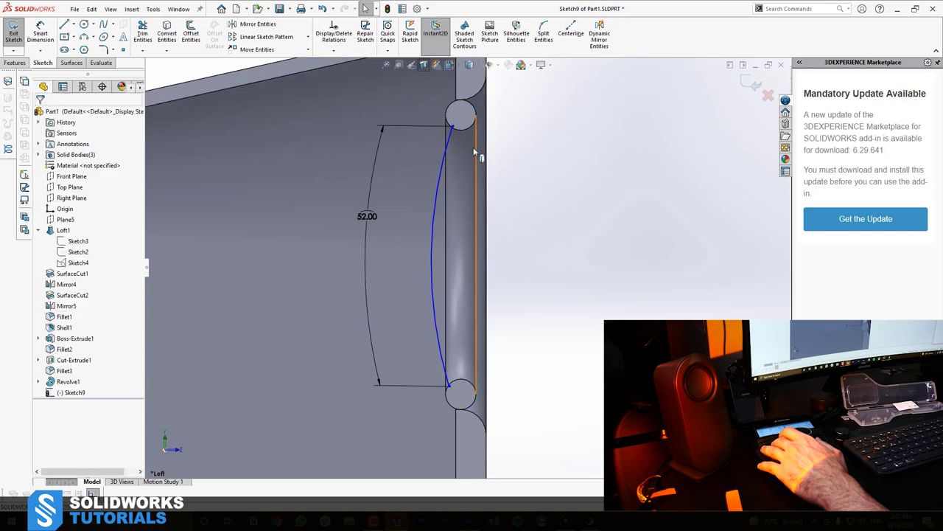
pyautogui.click(451, 123)
pyautogui.moveTo(450, 123)
pyautogui.mouseDown()
pyautogui.moveTo(463, 134)
pyautogui.moveTo(453, 126)
pyautogui.mouseUp()
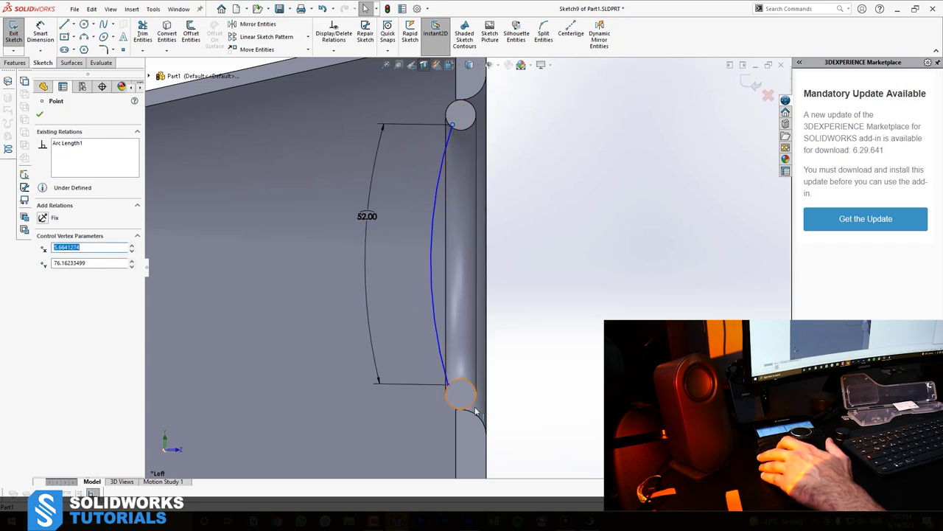
# Add a vertical relation between the arc's two endpoints.
pyautogui.keyDown('ctrl'); pyautogui.click(447, 384); pyautogui.keyUp('ctrl')
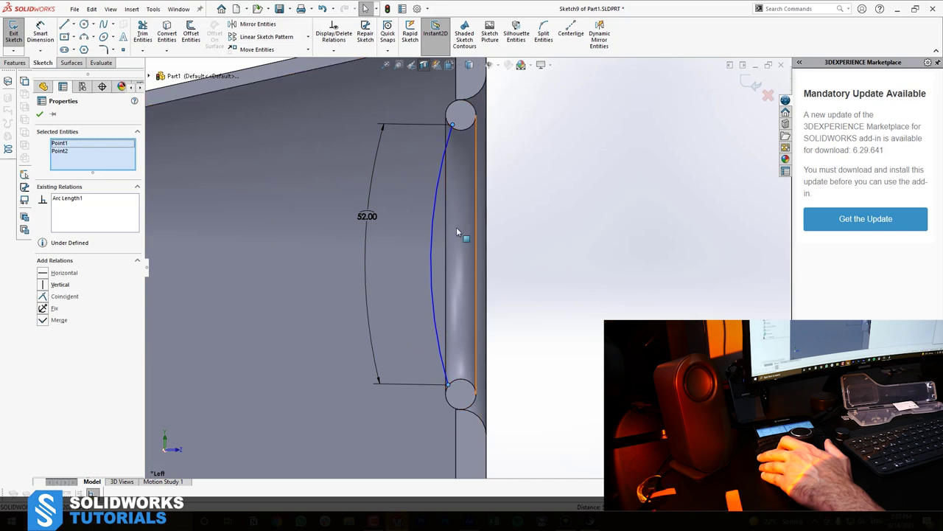
pyautogui.click(42, 286)
pyautogui.click(536, 343)
# Adjust the vertically aligned arc endpoints so they sit just inside the upper and lower ring sections.
pyautogui.click(448, 386)
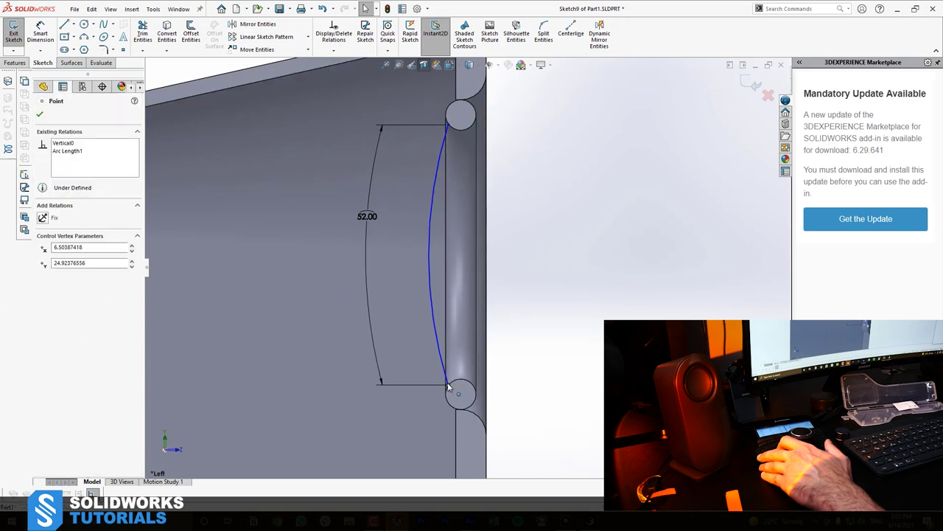
pyautogui.moveTo(457, 389)
pyautogui.mouseDown()
pyautogui.moveTo(466, 391)
pyautogui.moveTo(452, 389)
pyautogui.mouseUp()
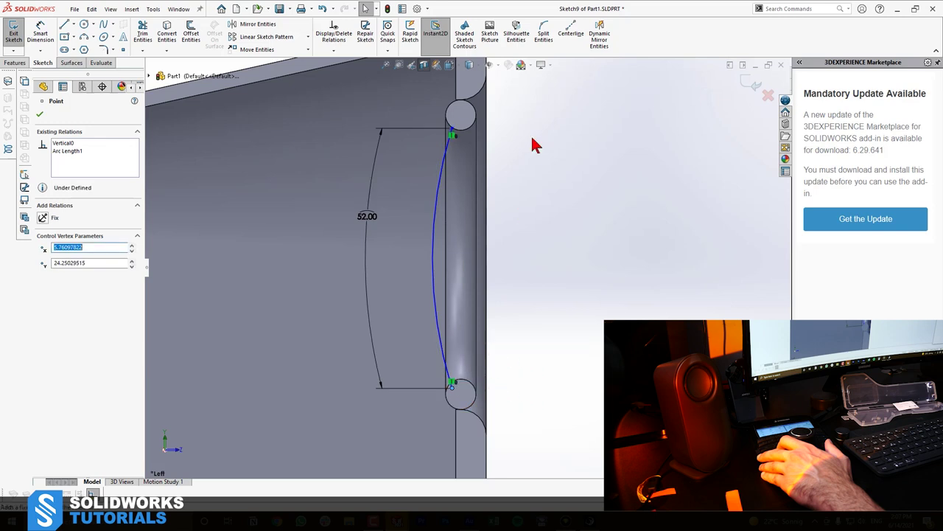
pyautogui.click(520, 208)
pyautogui.moveTo(451, 130); pyautogui.dragTo(452, 124)
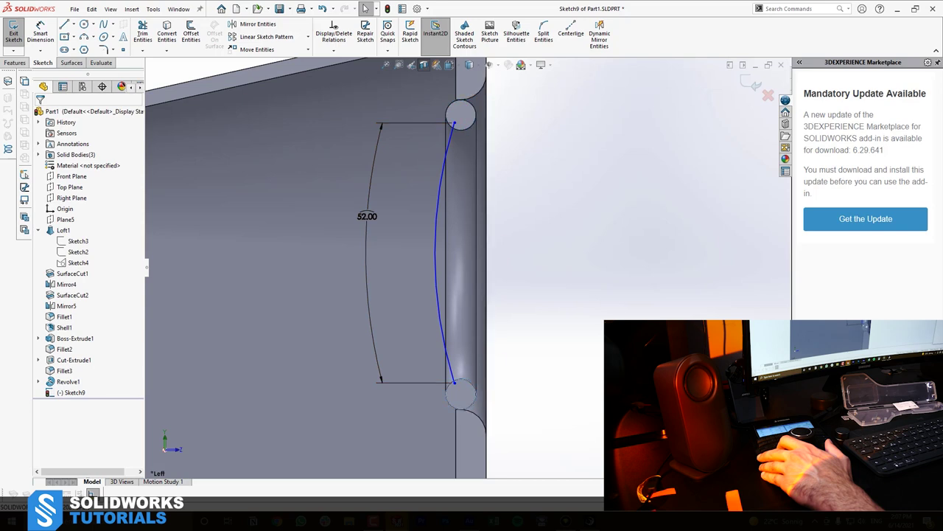
pyautogui.moveTo(454, 387)
pyautogui.mouseDown()
pyautogui.moveTo(454, 398)
pyautogui.moveTo(453, 384)
pyautogui.mouseUp()
pyautogui.press('Escape')
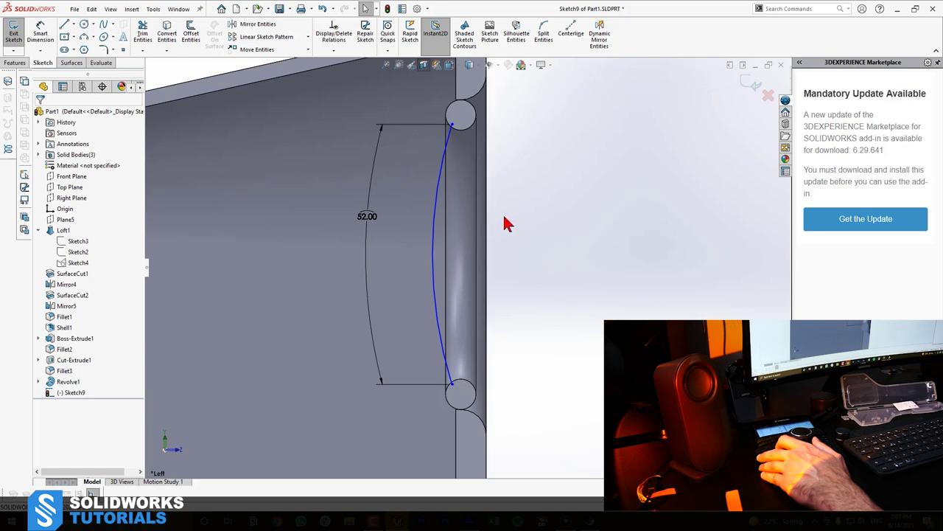
pyautogui.click(453, 127)
pyautogui.click(616, 226)
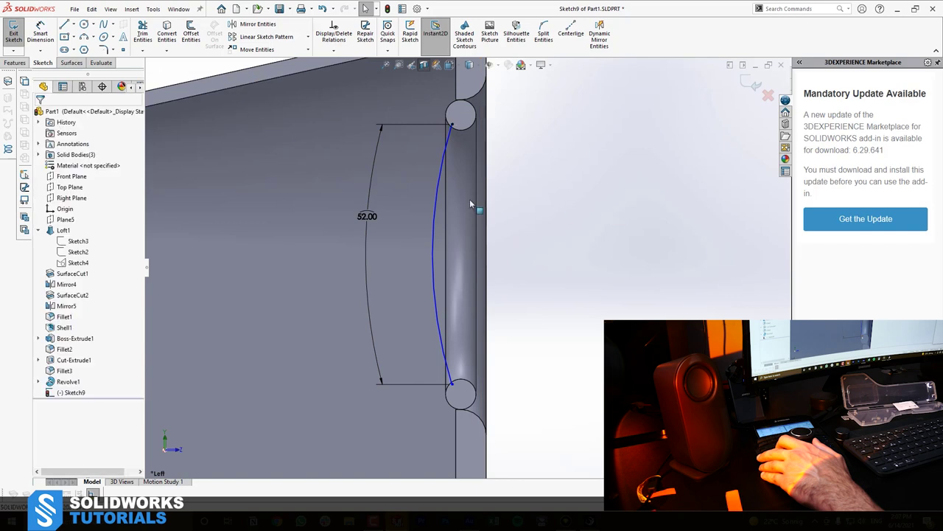
pyautogui.scroll(-2, 448, 199)
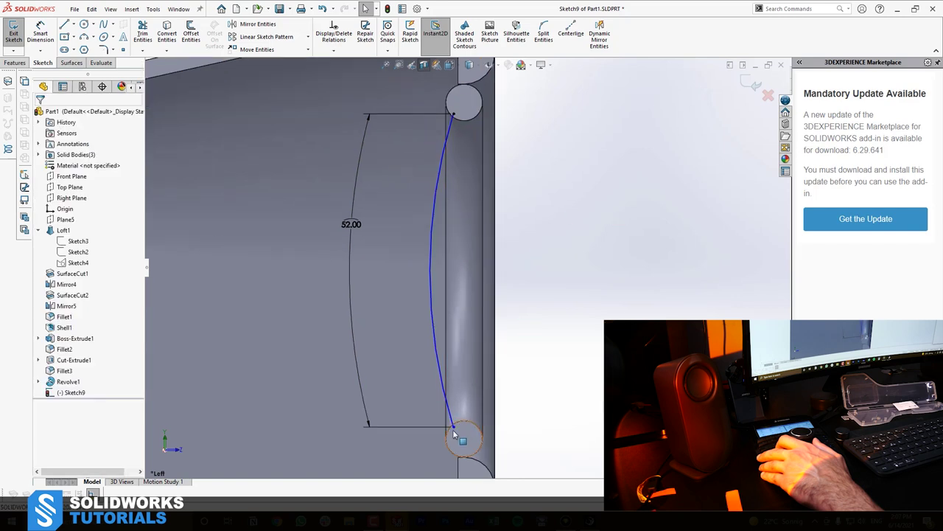
pyautogui.moveTo(454, 427); pyautogui.dragTo(474, 424)
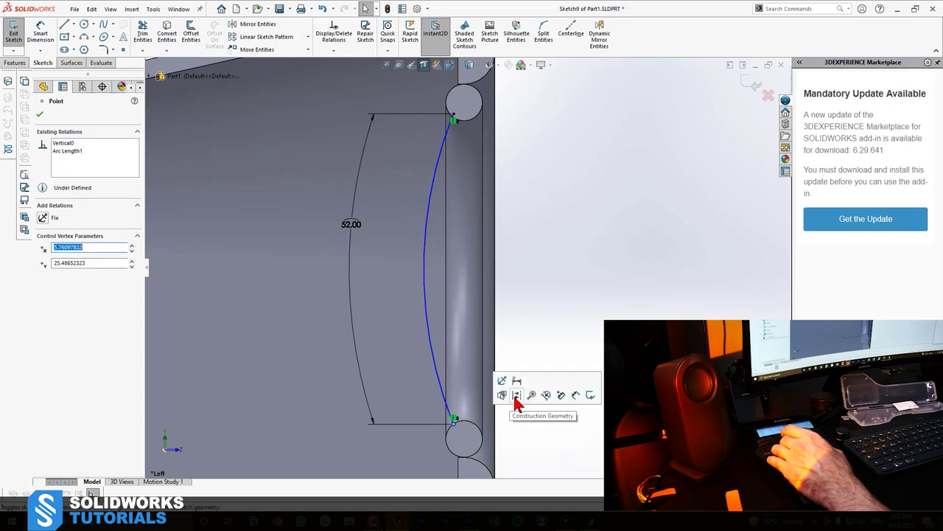
pyautogui.hotkey('ctrl', 'z')
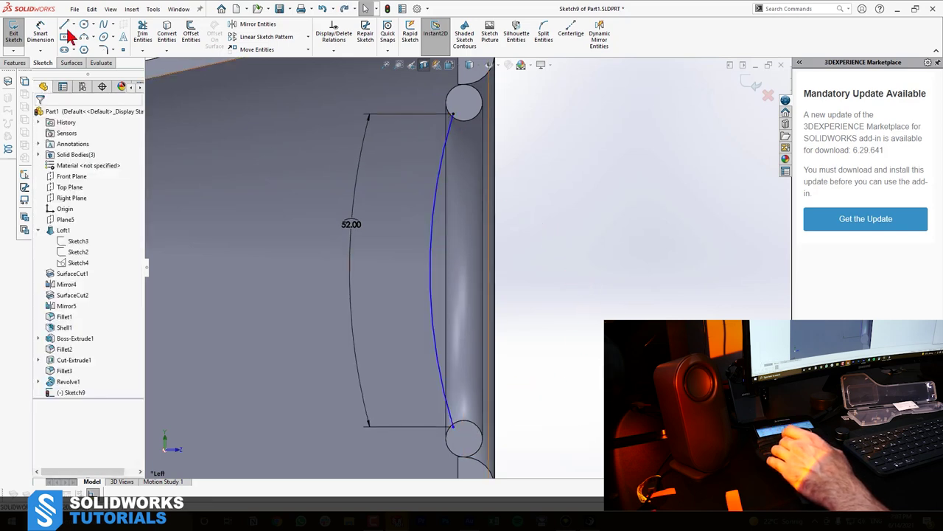
# Offset the arc by 1 mm with the direction reversed, toward the inside of the housing.
pyautogui.click(191, 35)
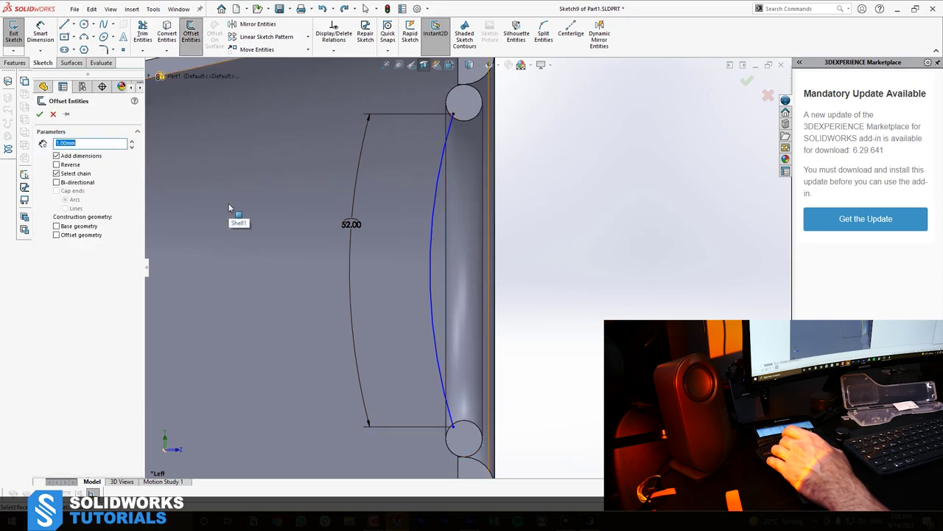
pyautogui.click(446, 153)
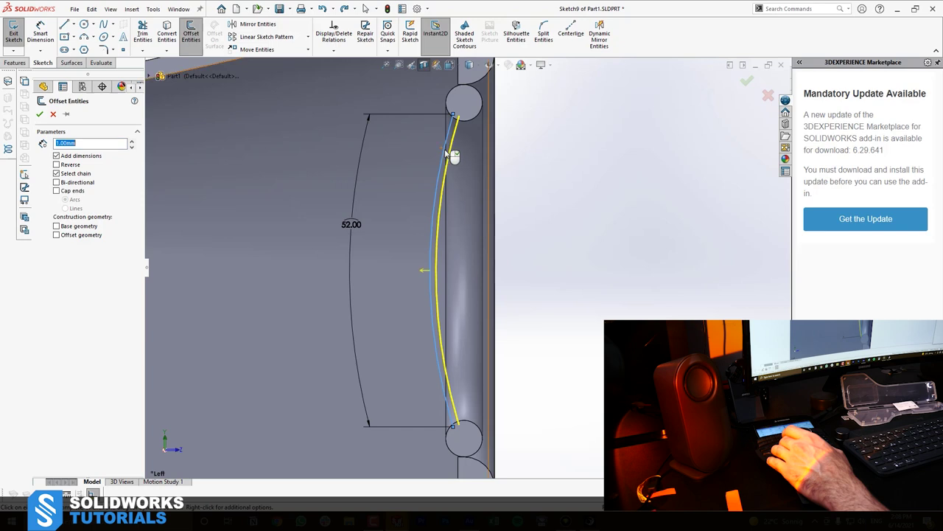
pyautogui.click(56, 165)
pyautogui.click(39, 114)
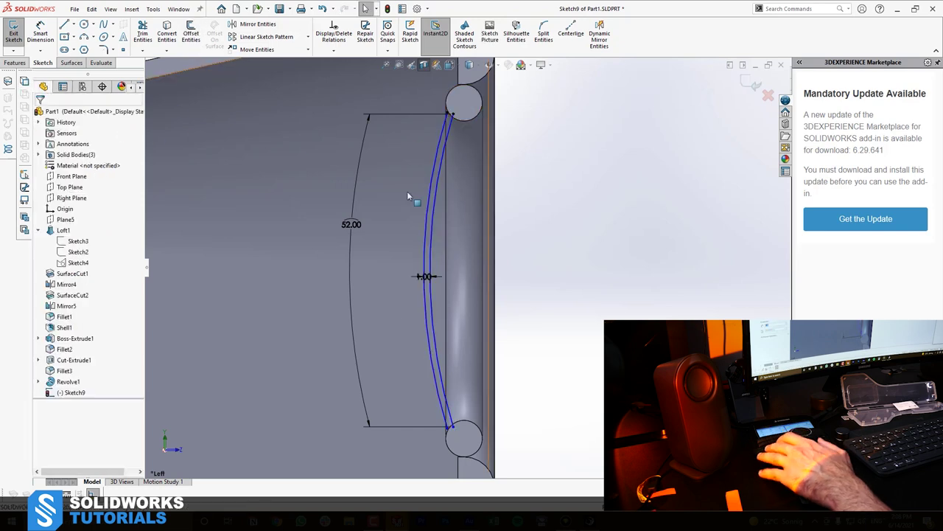
# Close the upper ends of the original and offset arcs with a short line.
pyautogui.press('l')
pyautogui.click(454, 113)
pyautogui.click(448, 113)
pyautogui.press('Tab')
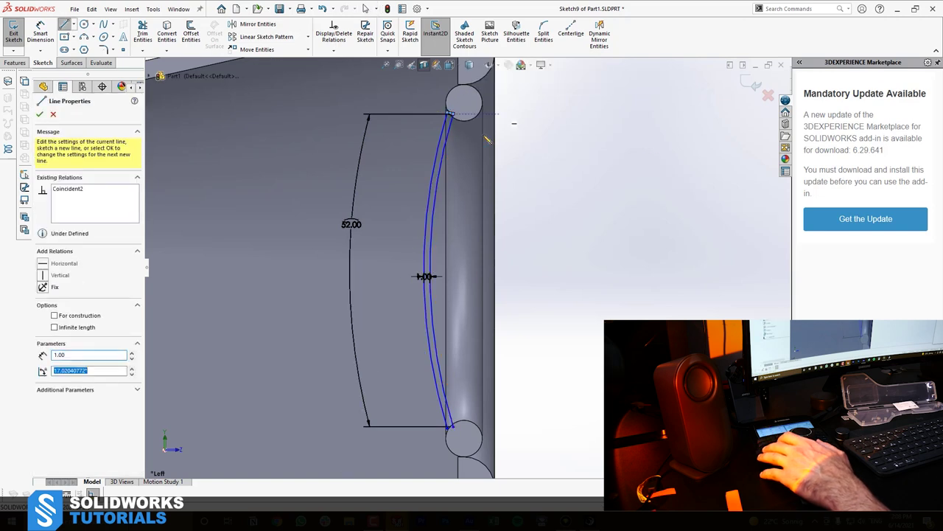
pyautogui.click(66, 28)
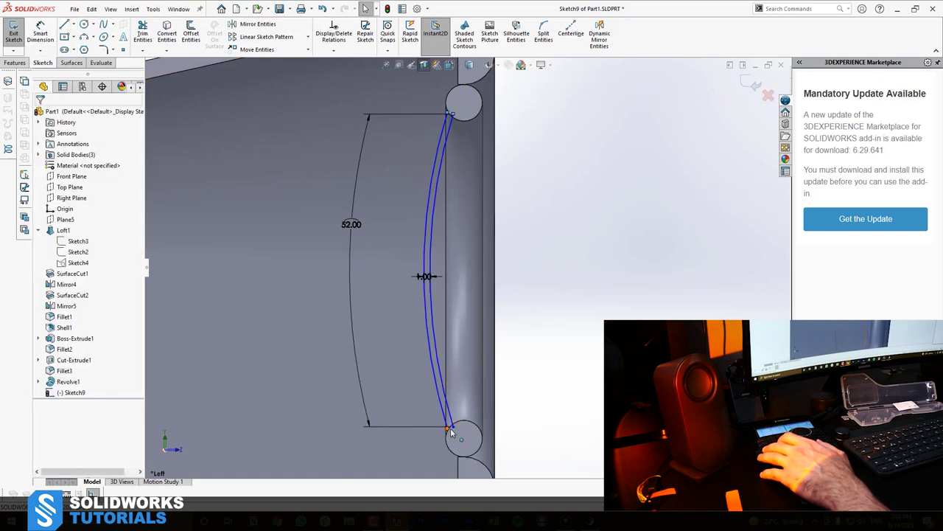
# Draw a short horizontal line joining the two arcs at their middle.
pyautogui.click(66, 28)
pyautogui.scroll(-3, 411, 288)
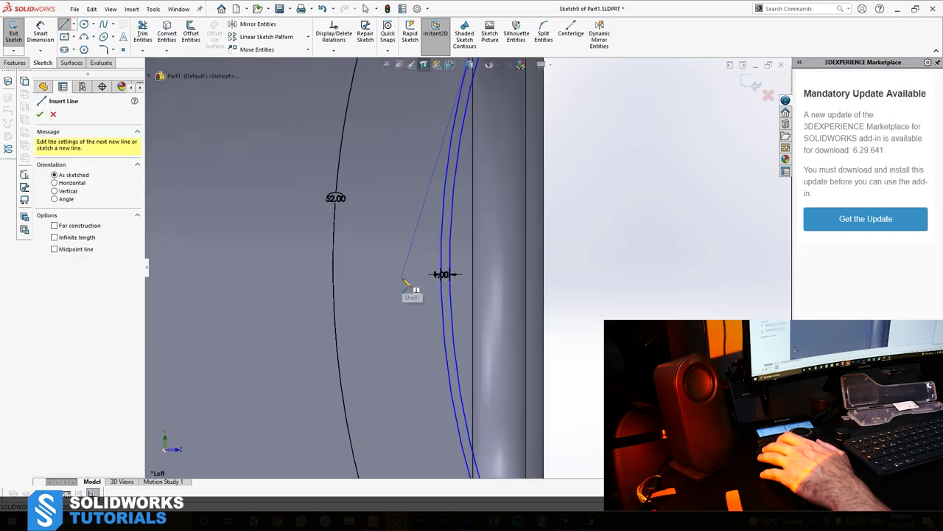
pyautogui.click(455, 264)
pyautogui.scroll(3, 519, 280)
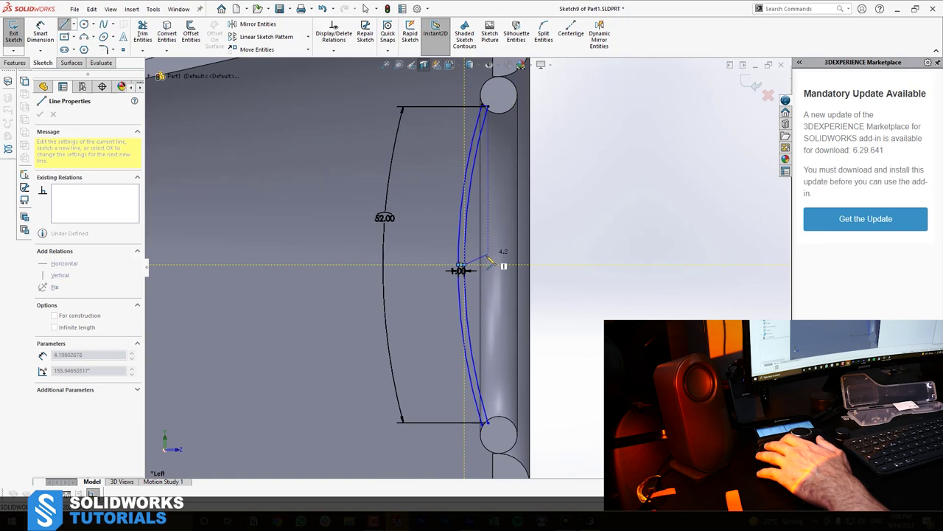
pyautogui.press('Escape')
pyautogui.press('Escape')
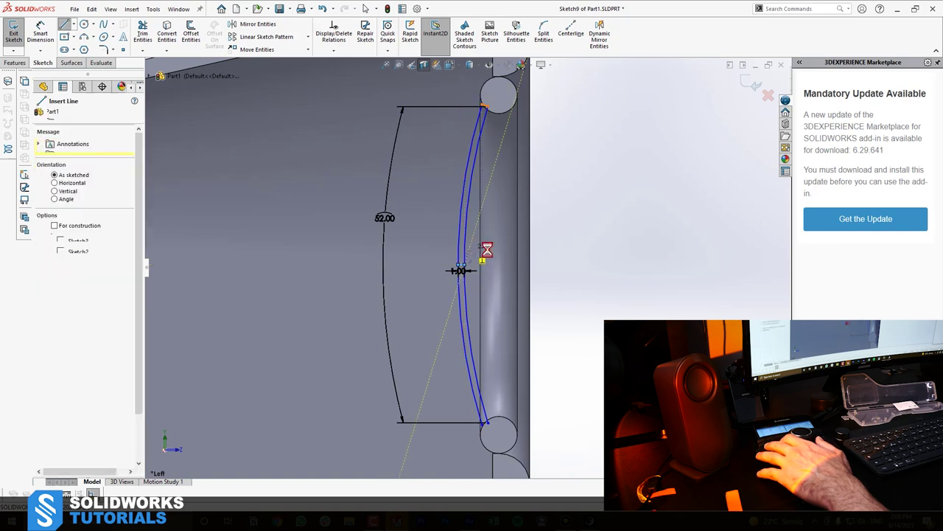
# Power-trim the lower halves of both arcs below the short horizontal middle line.
pyautogui.click(142, 33)
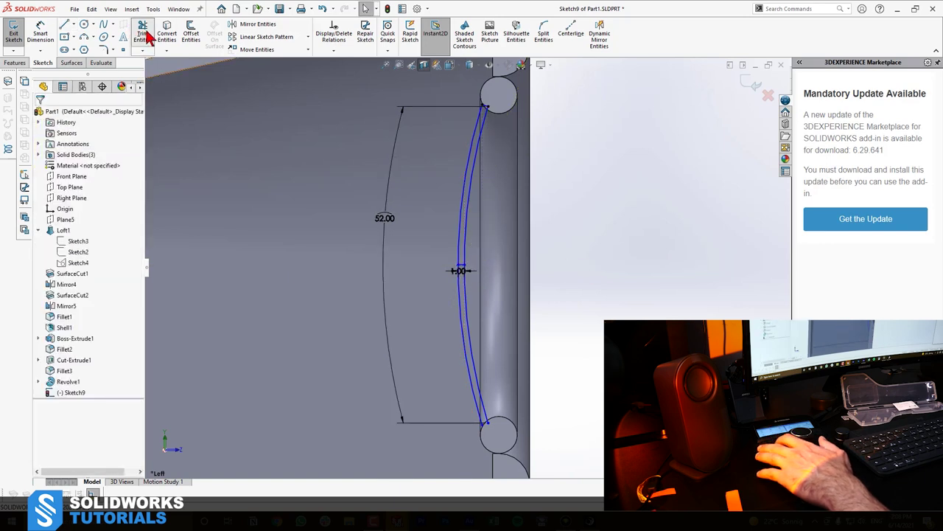
pyautogui.moveTo(565, 288)
pyautogui.mouseDown()
pyautogui.moveTo(379, 375)
pyautogui.moveTo(308, 386)
pyautogui.mouseUp()
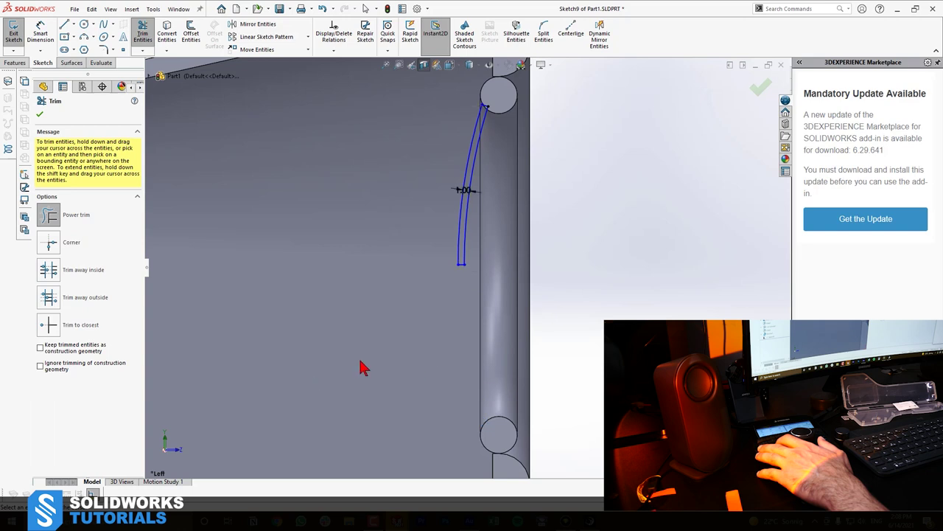
pyautogui.press('Escape')
# Revolve the thin arc profile 360 degrees about its short horizontal middle line, and turn off the section view.
pyautogui.scroll(3, 382, 355)
pyautogui.scroll(-2, 560, 362)
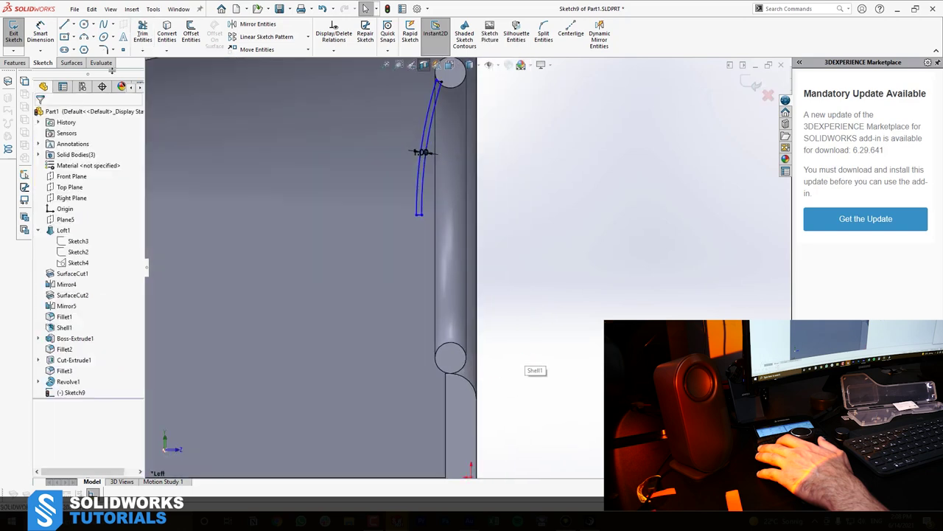
pyautogui.click(15, 64)
pyautogui.click(48, 30)
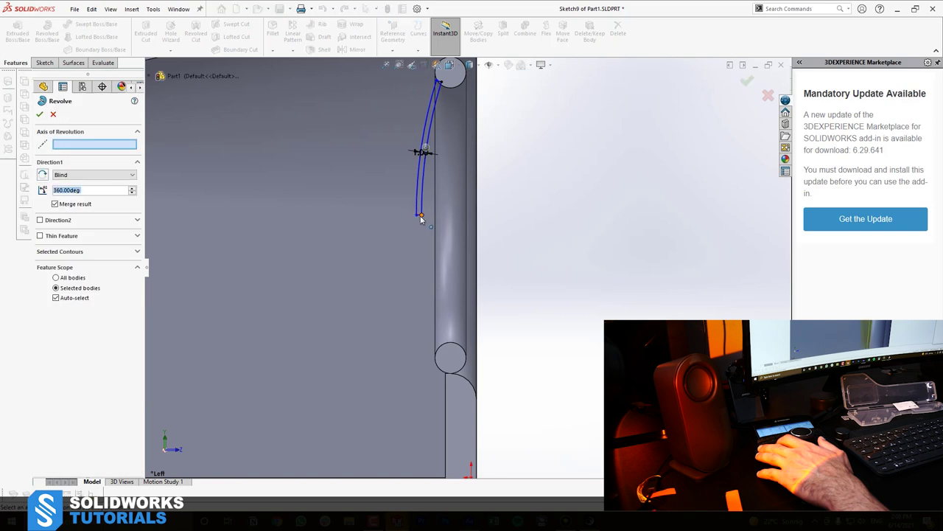
pyautogui.scroll(-2, 427, 225)
pyautogui.click(436, 234)
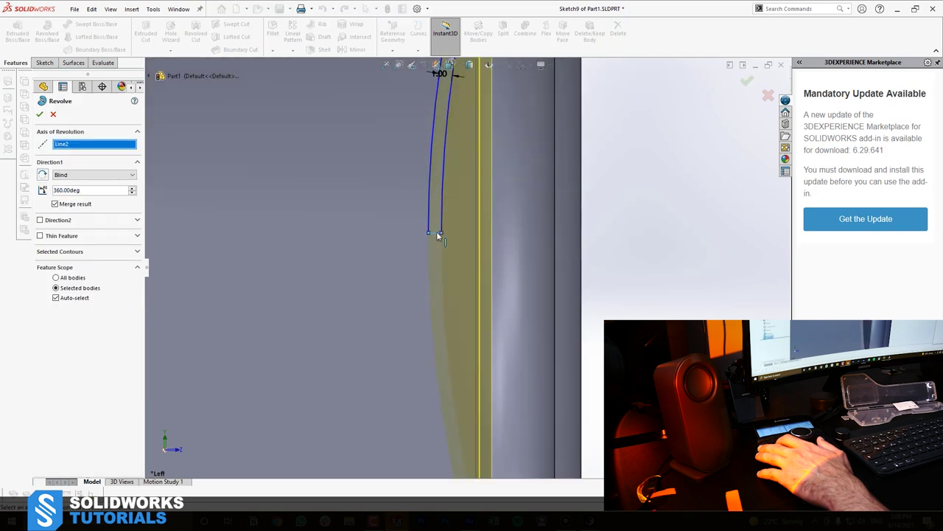
pyautogui.click(39, 114)
pyautogui.scroll(2, 516, 170)
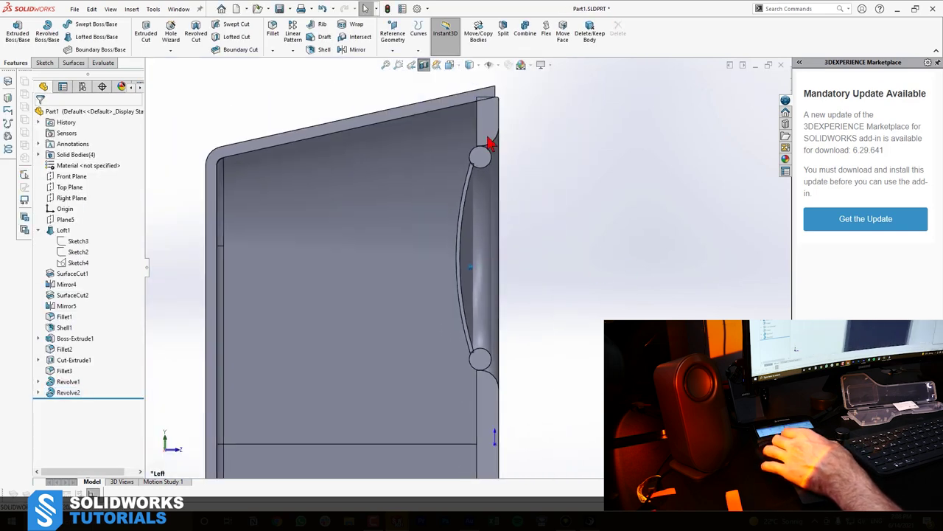
pyautogui.click(424, 66)
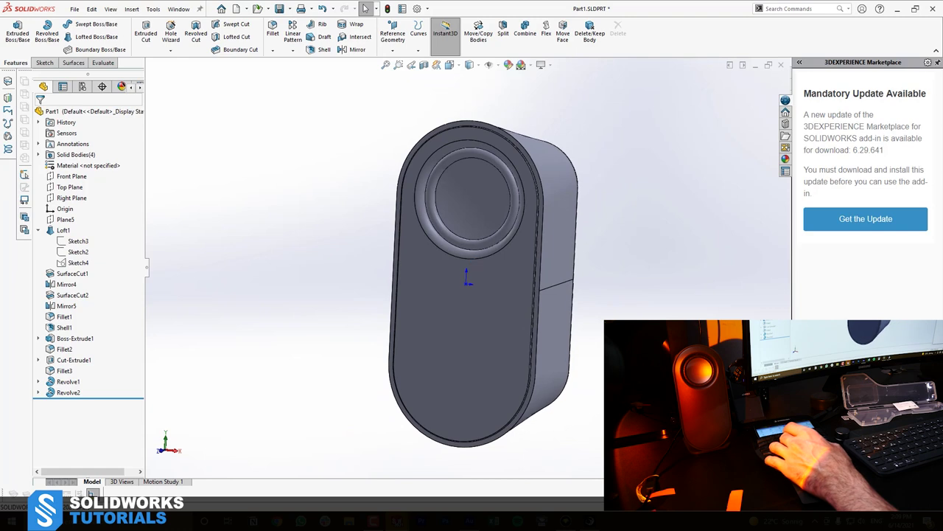
pyautogui.moveTo(613, 354); pyautogui.dragTo(602, 353, button='middle')
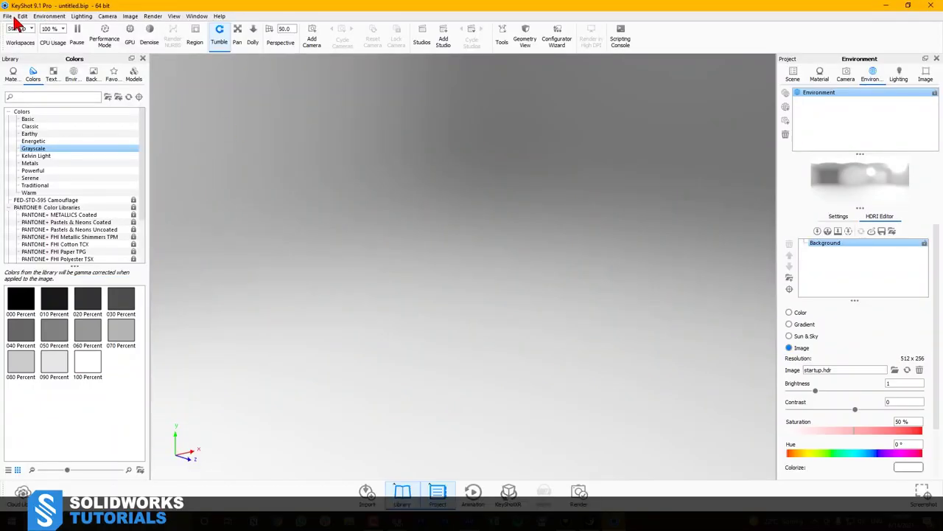
# Switch to KeyShot and try to open Part1.SLDPRT from the Desktop, dismissing the import error and log.
pyautogui.hotkey('ctrl', 'o')
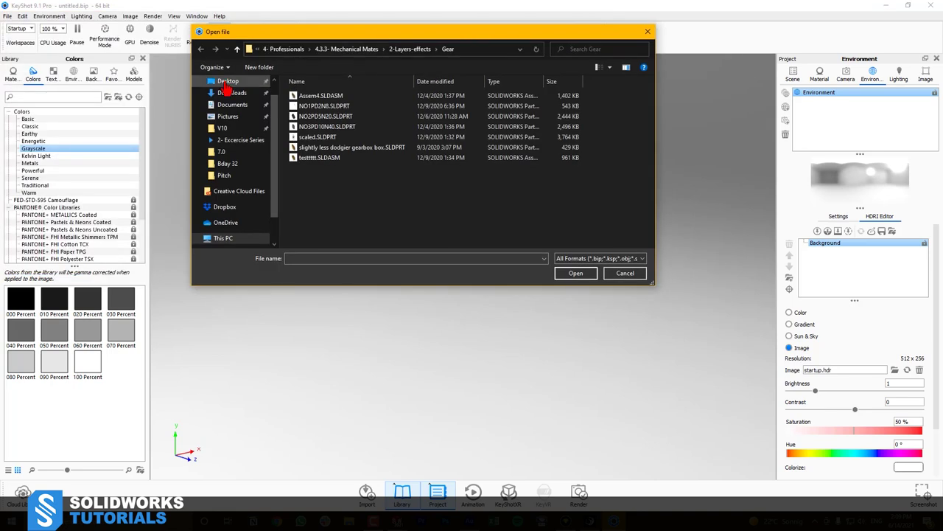
pyautogui.click(307, 103)
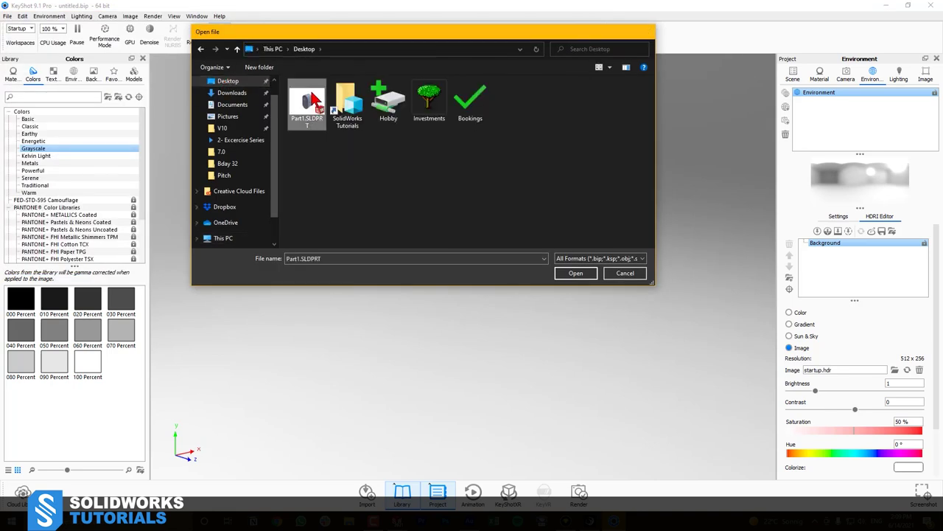
pyautogui.doubleClick(310, 100)
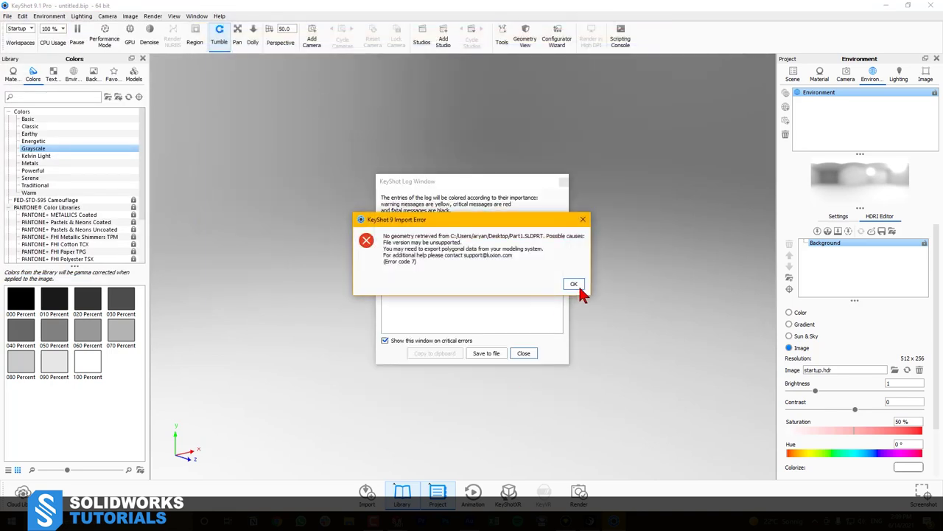
pyautogui.click(572, 284)
pyautogui.click(528, 356)
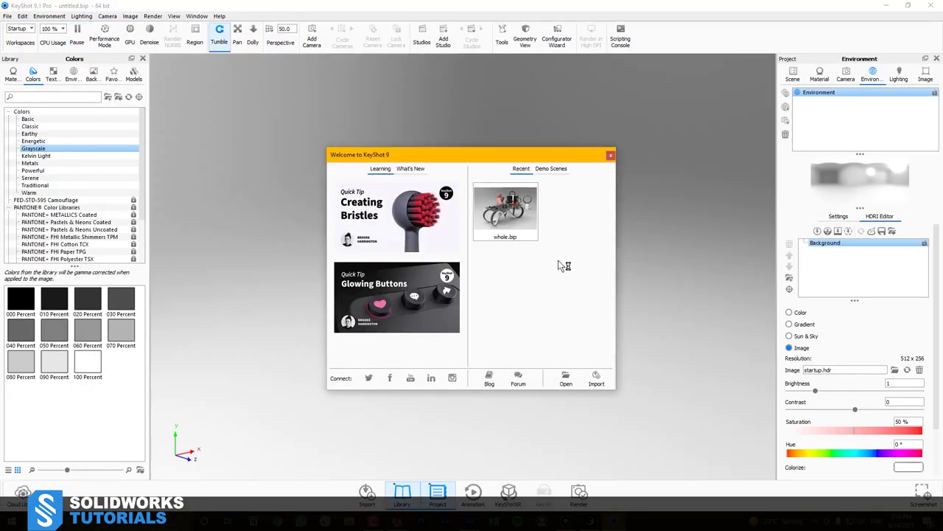
# Try again to import Part1.SLDPRT into the Default model set, and close the log and welcome windows.
pyautogui.click(566, 378)
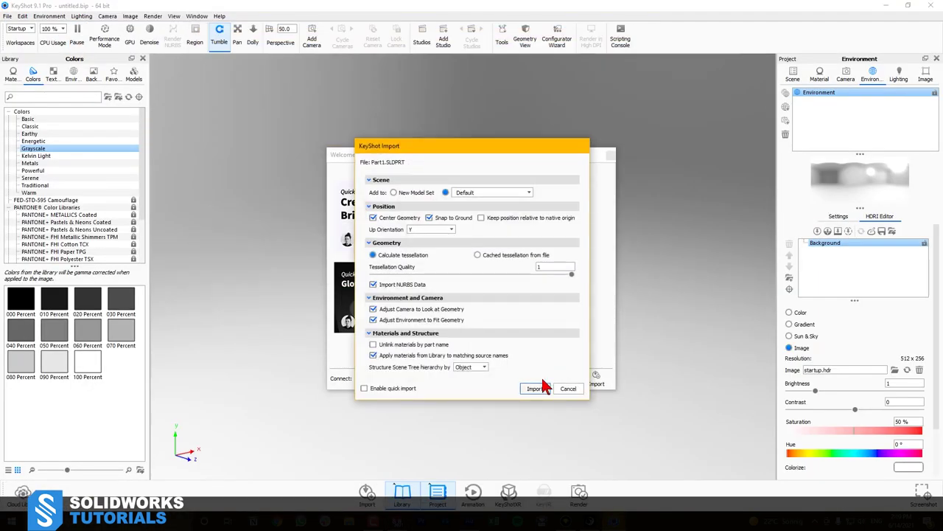
pyautogui.click(543, 386)
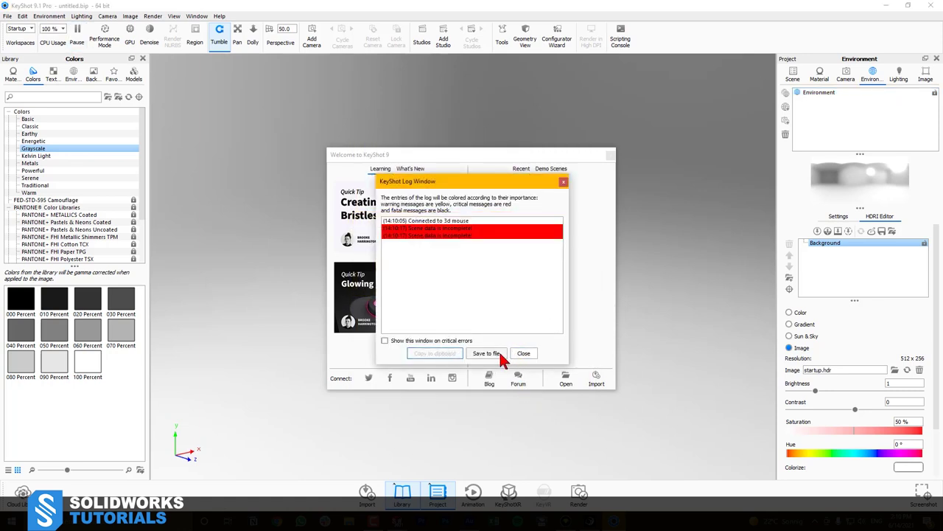
pyautogui.click(502, 354)
pyautogui.press('Escape')
pyautogui.click(460, 235)
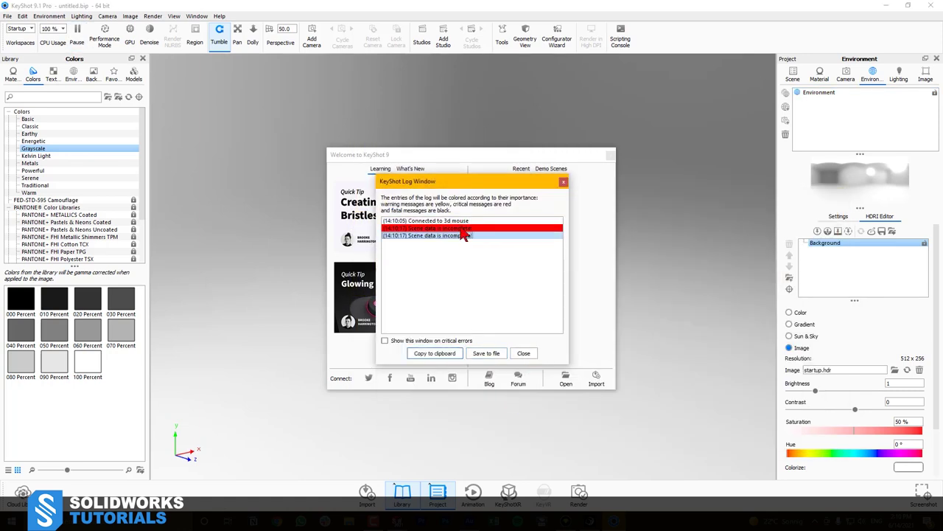
pyautogui.click(522, 353)
pyautogui.click(611, 156)
# Switch to SOLIDWORKS, save the part to the Desktop as Part1.STEP, and import that file into KeyShot with tessellation quality 0.2.
pyautogui.click(397, 521)
pyautogui.click(453, 492)
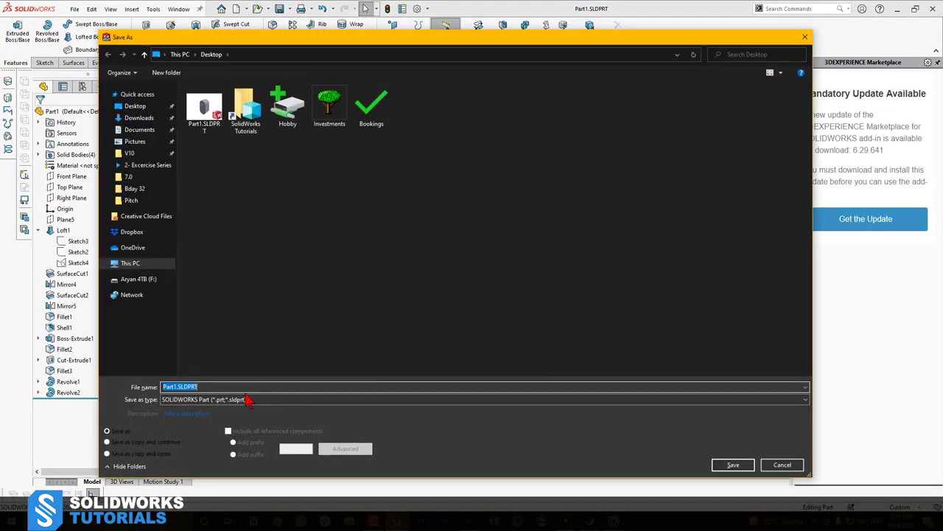
pyautogui.click(247, 399)
pyautogui.click(211, 359)
pyautogui.click(733, 465)
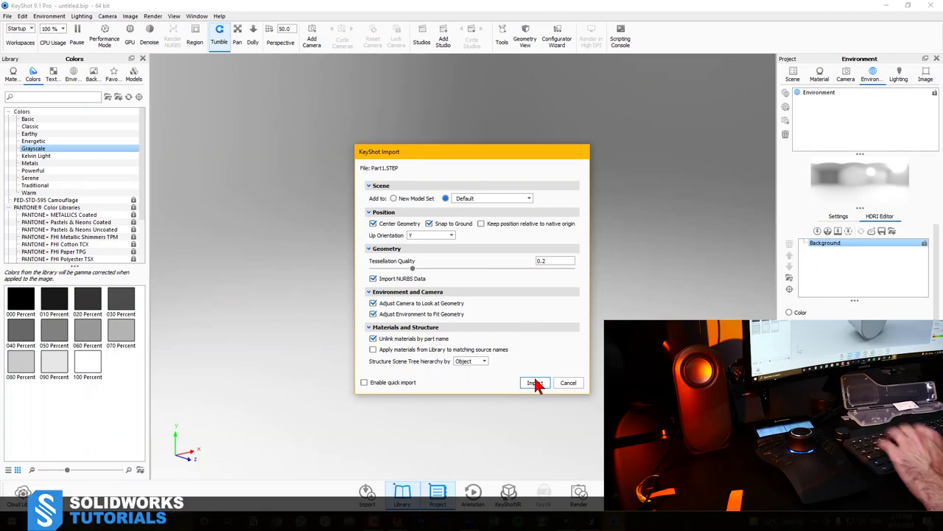
pyautogui.click(535, 385)
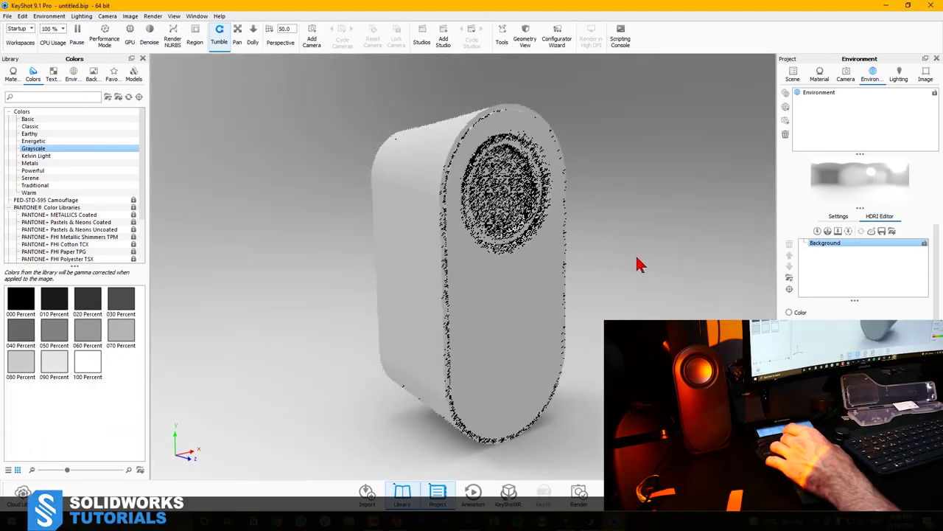
# Apply the 060 Percent grayscale color to the whole model, and replace it with 050 Percent.
pyautogui.moveTo(638, 266)
pyautogui.mouseDown()
pyautogui.moveTo(600, 263)
pyautogui.moveTo(643, 267)
pyautogui.mouseUp()
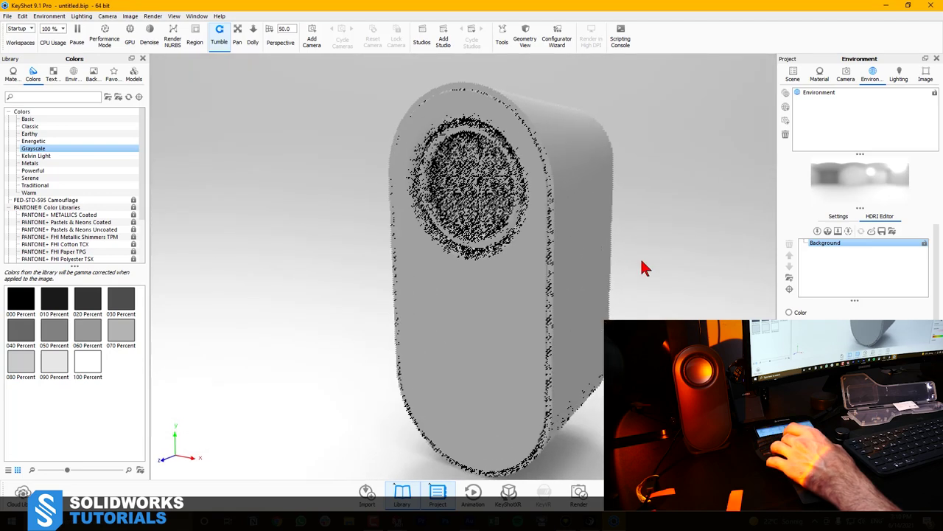
pyautogui.moveTo(642, 268); pyautogui.dragTo(633, 270)
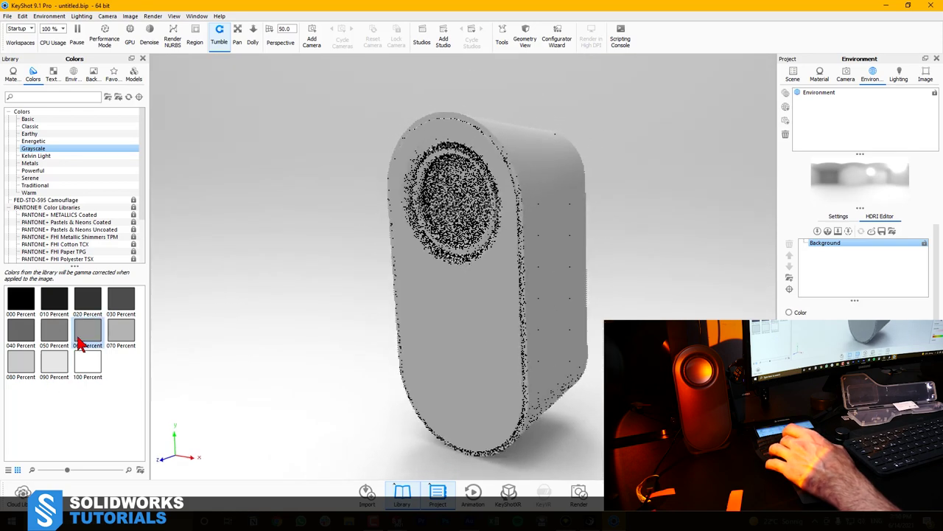
pyautogui.moveTo(78, 337); pyautogui.dragTo(475, 297)
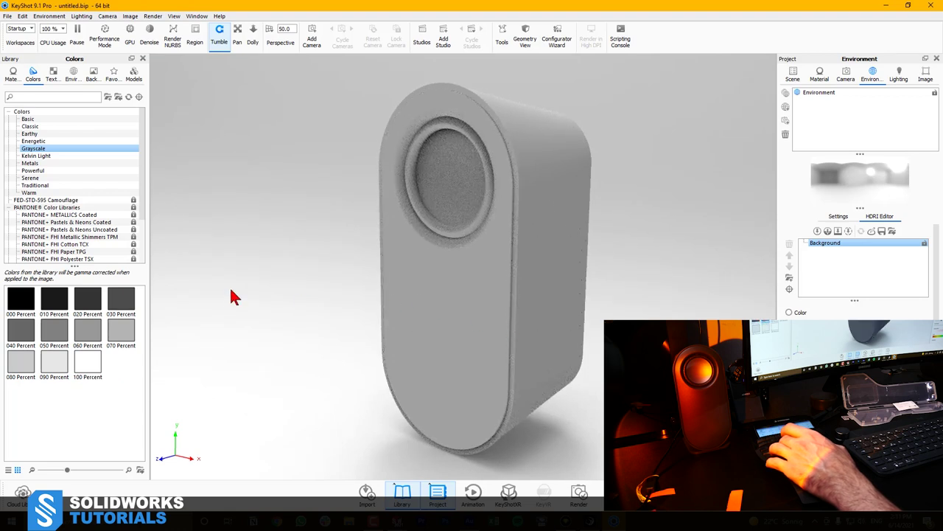
pyautogui.moveTo(49, 341); pyautogui.dragTo(438, 310)
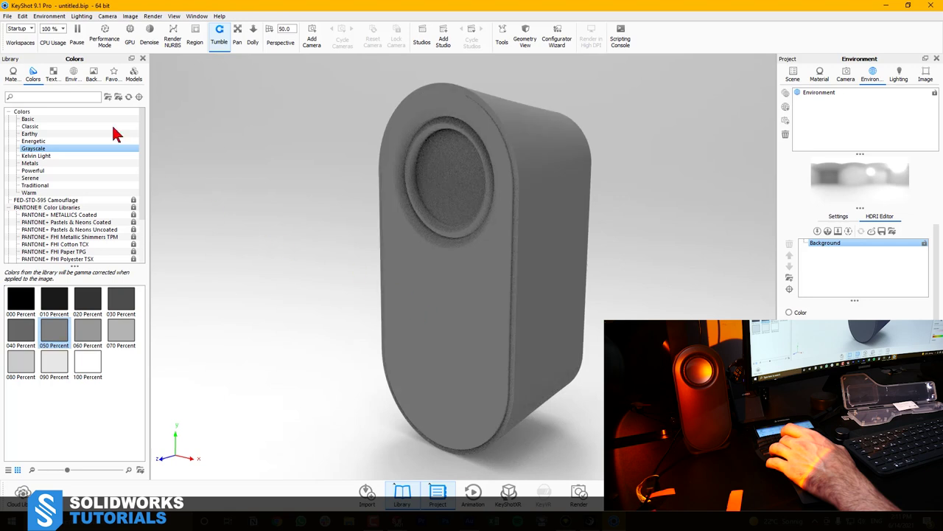
# Unlink the material of the ring around the front opening and color the ring 010 Percent grayscale.
pyautogui.rightClick(471, 238)
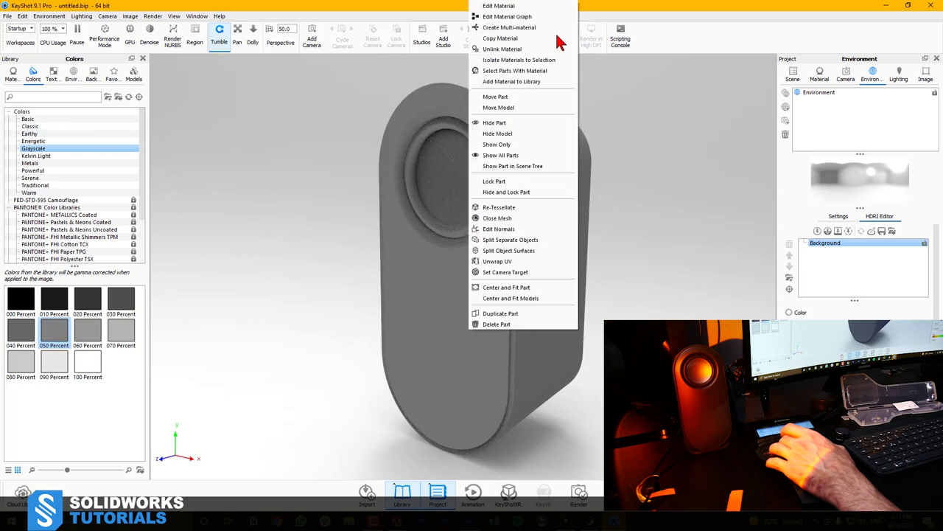
pyautogui.click(543, 67)
pyautogui.moveTo(54, 297); pyautogui.dragTo(451, 237)
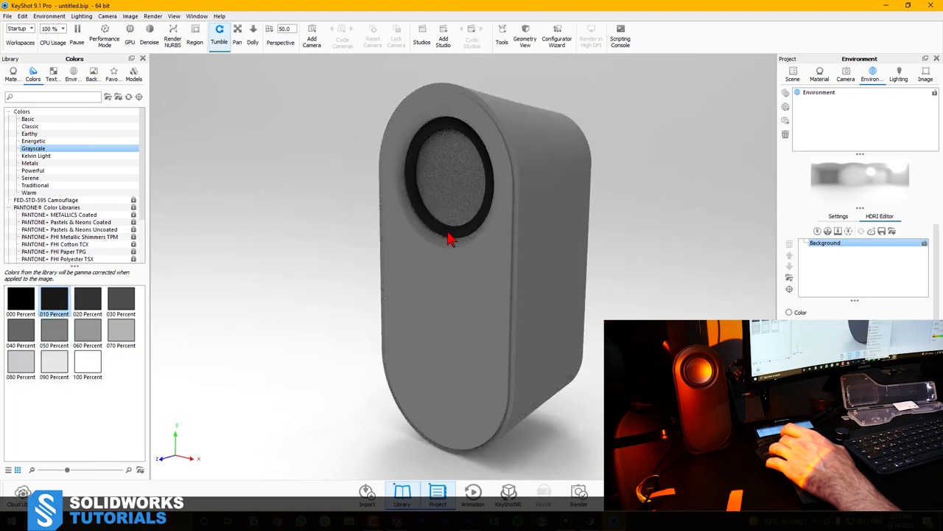
# Unlink the material of the curved dish inside the ring and color the dish 090 Percent grayscale.
pyautogui.rightClick(478, 197)
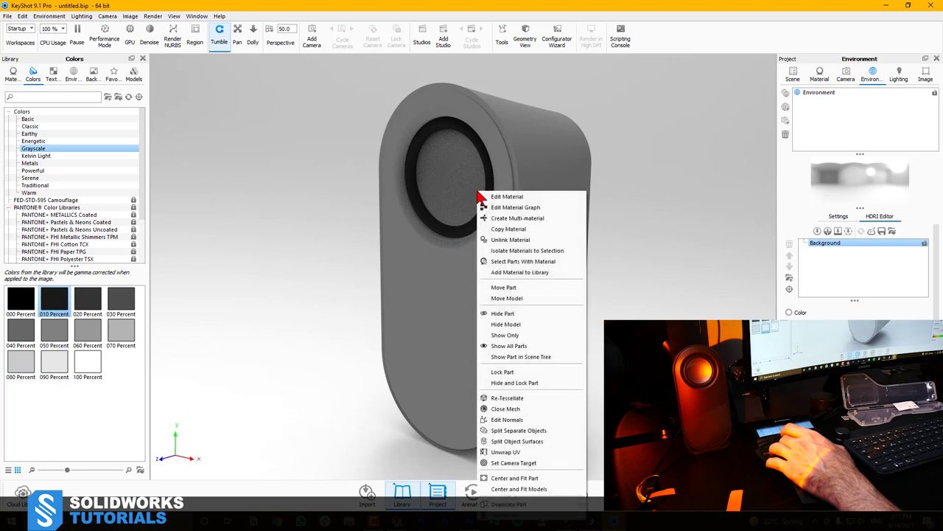
pyautogui.click(545, 242)
pyautogui.moveTo(58, 373); pyautogui.dragTo(442, 179)
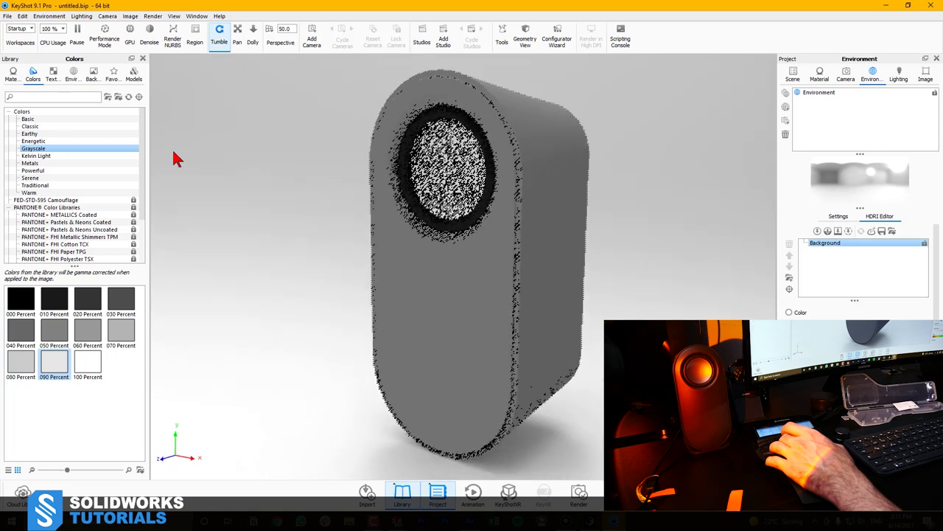
# Apply a grey textured soft material from the Plastic library to the housing and color it 050 Percent grayscale.
pyautogui.click(14, 70)
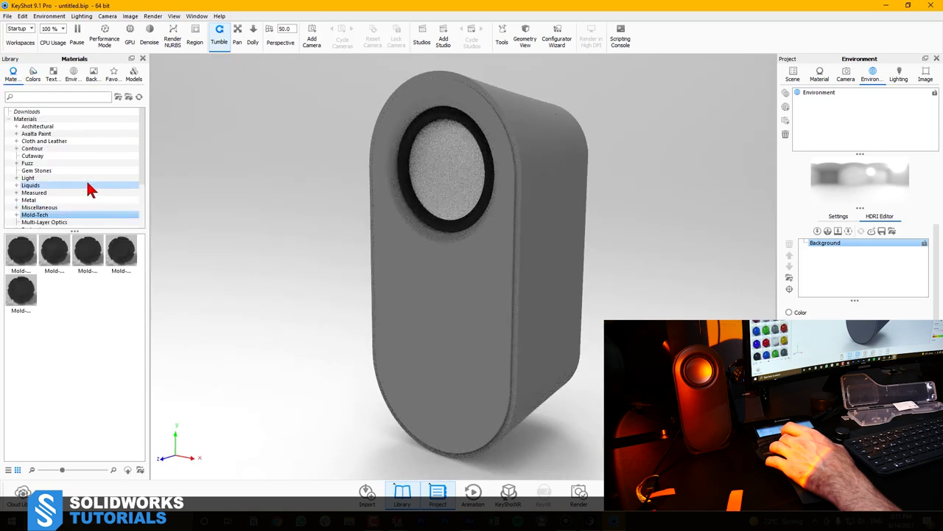
pyautogui.scroll(-3, 67, 173)
pyautogui.click(41, 178)
pyautogui.scroll(-5, 90, 292)
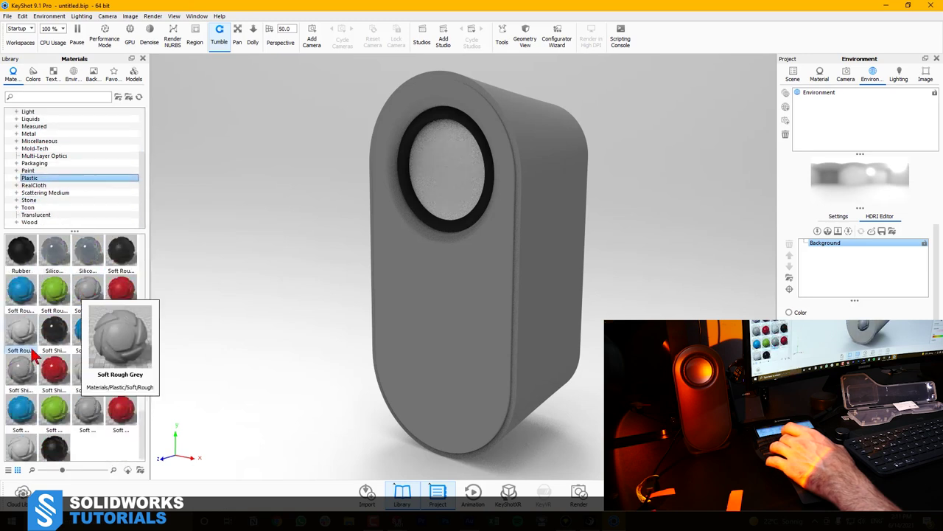
pyautogui.moveTo(87, 410); pyautogui.dragTo(422, 353)
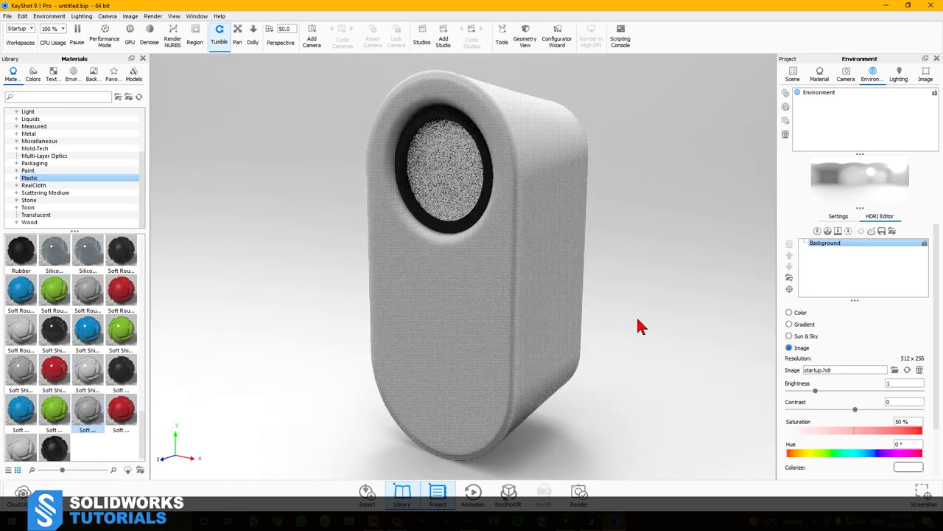
pyautogui.click(35, 77)
pyautogui.moveTo(54, 329); pyautogui.dragTo(486, 356)
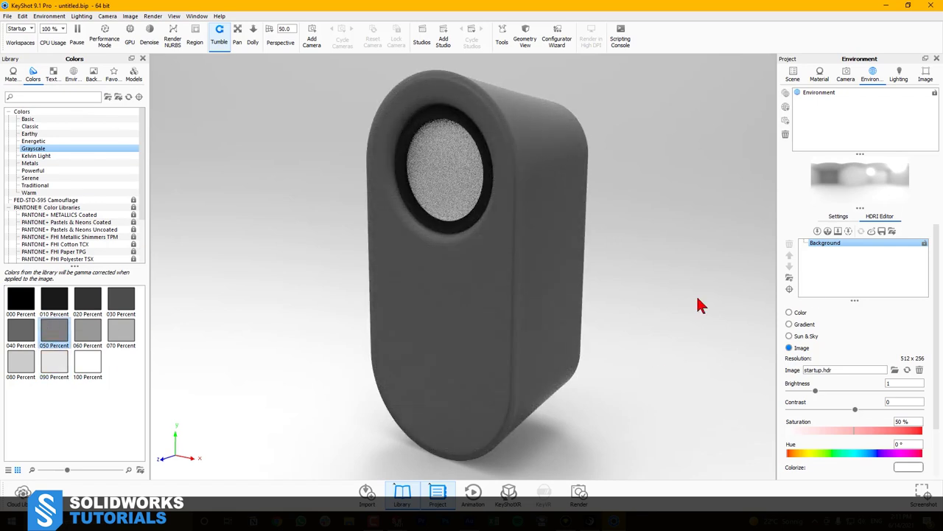